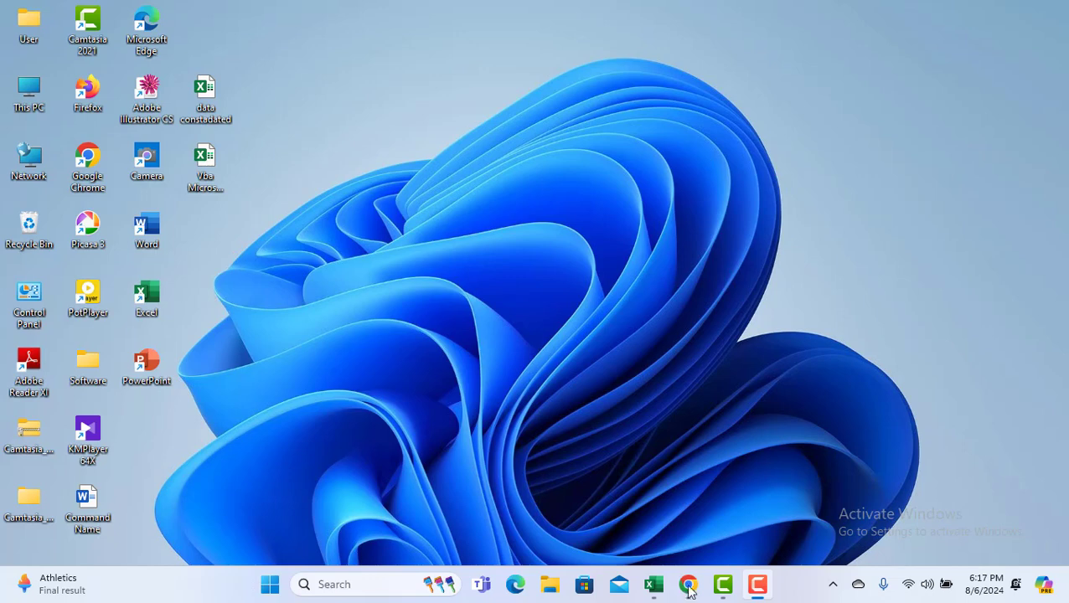
Switch to the blank Excel workbook and merge and center cells A1:E2.
{"action": "left_click", "coordinate": [653, 587]}
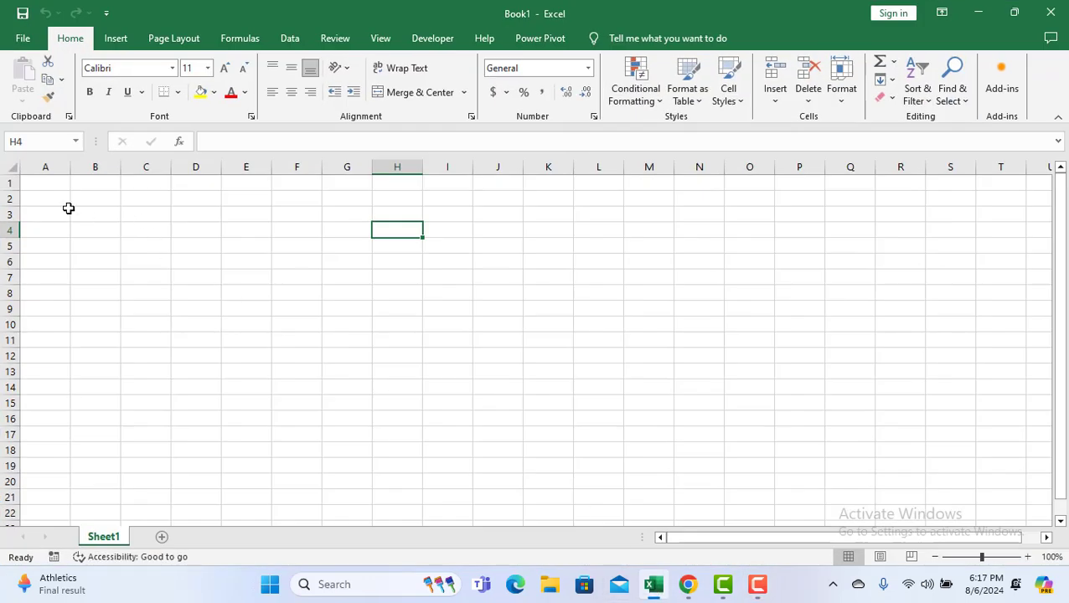
{"action": "left_click", "coordinate": [55, 186]}
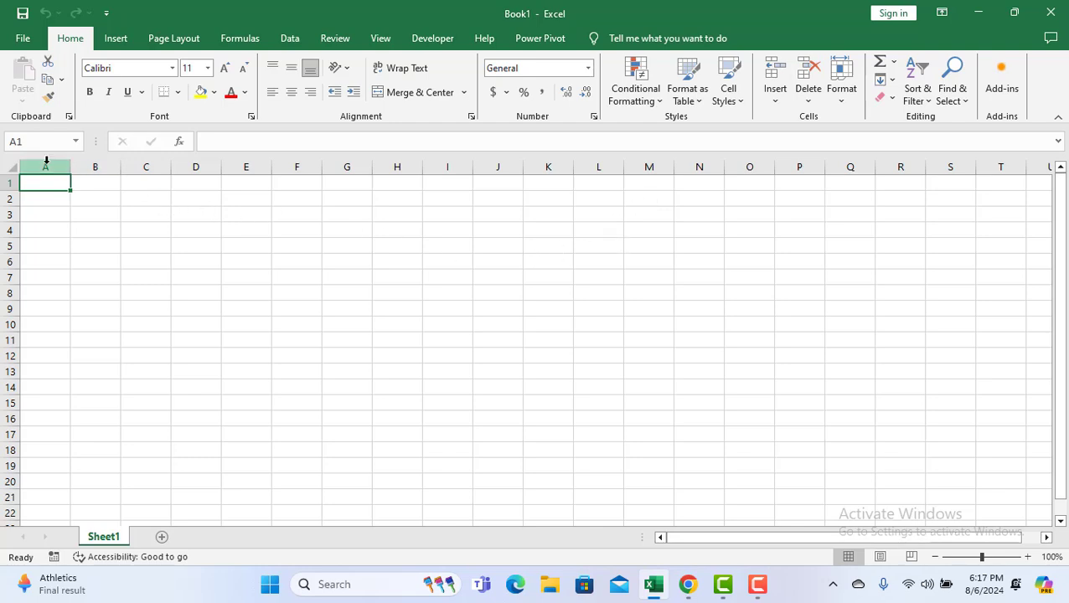
{"action": "left_click_drag", "start_coordinate": [62, 183], "coordinate": [239, 195]}
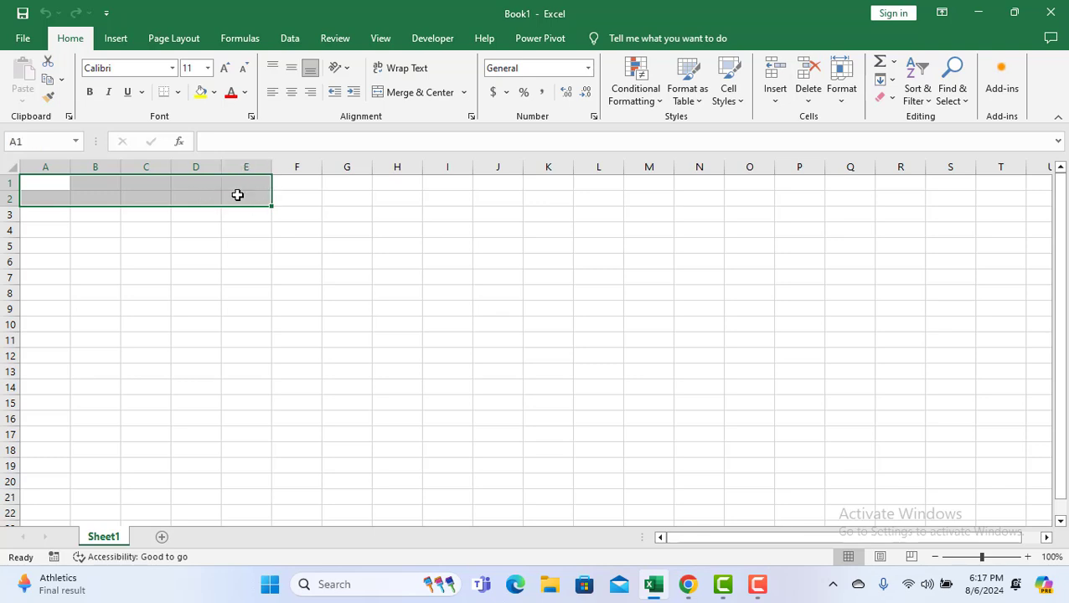
{"action": "left_click", "coordinate": [427, 96]}
Enter the title "General Journal" in the merged cell at the top of the sheet.
{"action": "double_click", "coordinate": [115, 188]}
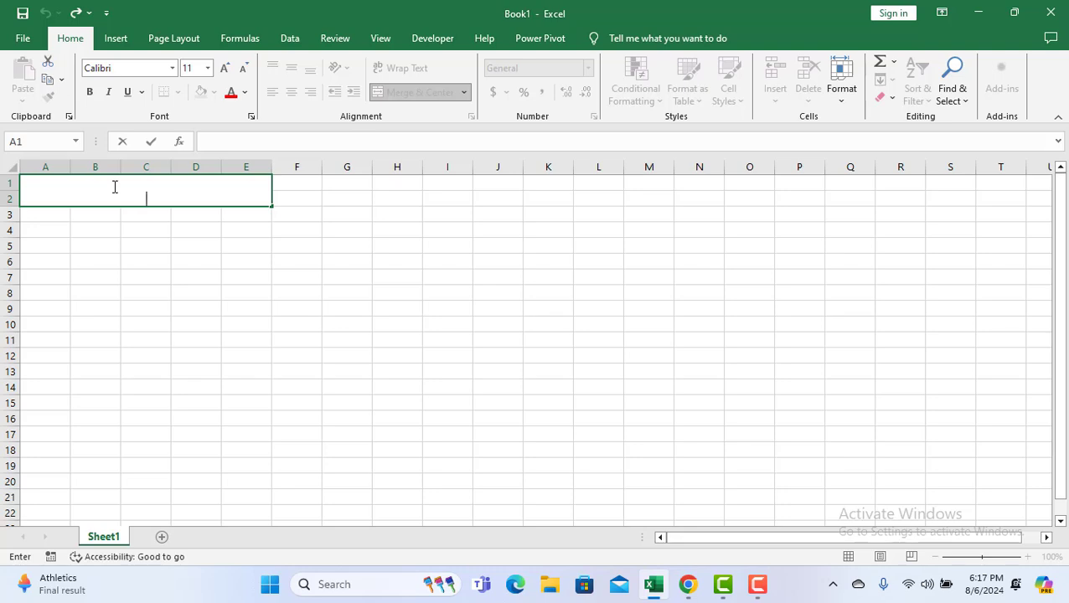
{"action": "type", "text": "General Jo"}
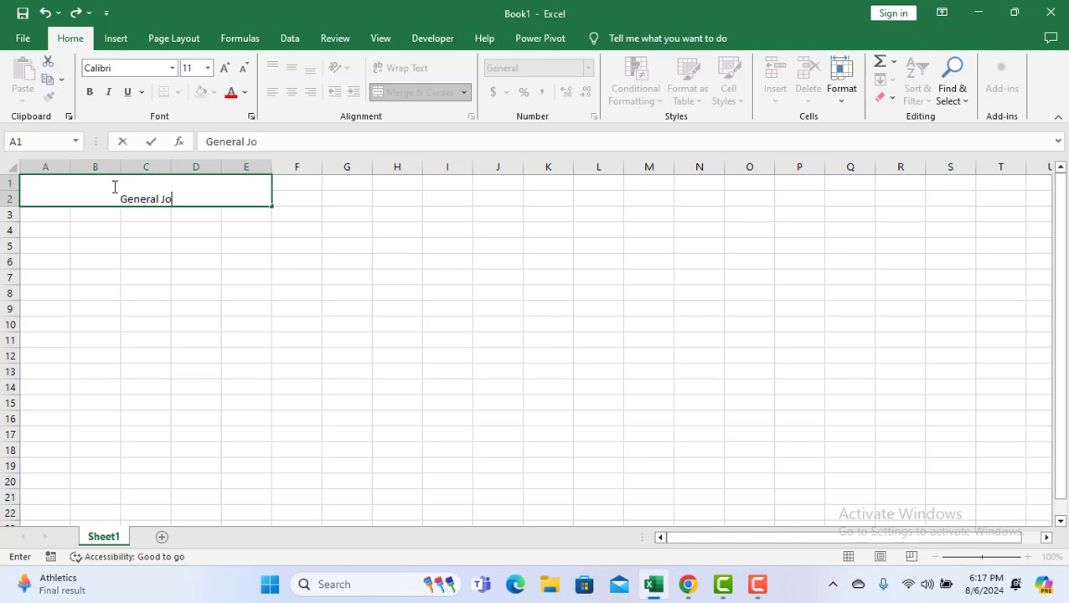
{"action": "type", "text": "urnal"}
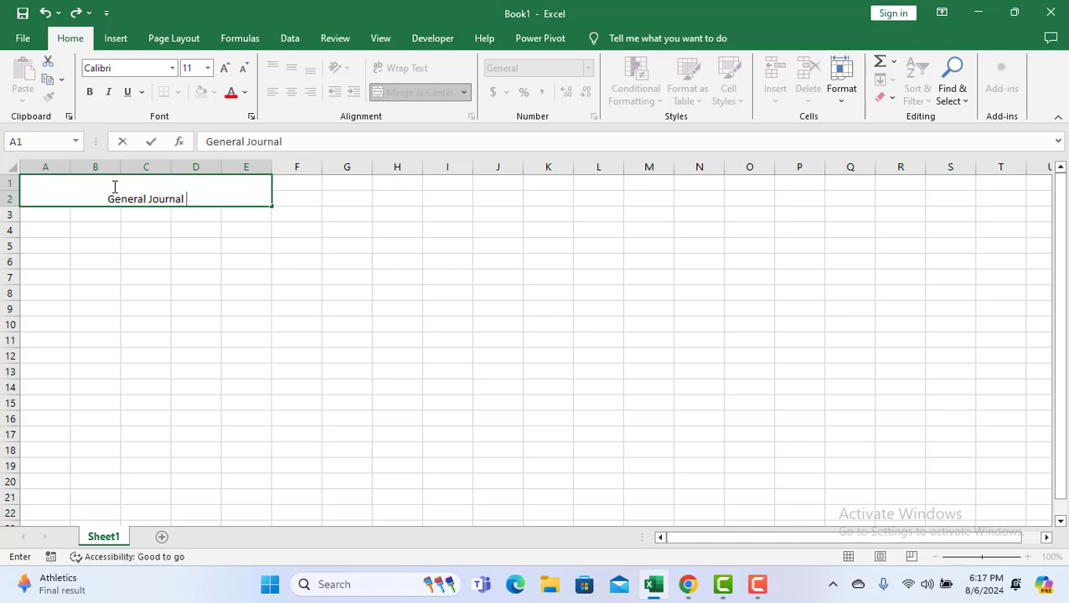
{"action": "key", "text": "Return"}
Set the General Journal title's font size to 16 and make it bold.
{"action": "left_click", "coordinate": [204, 194]}
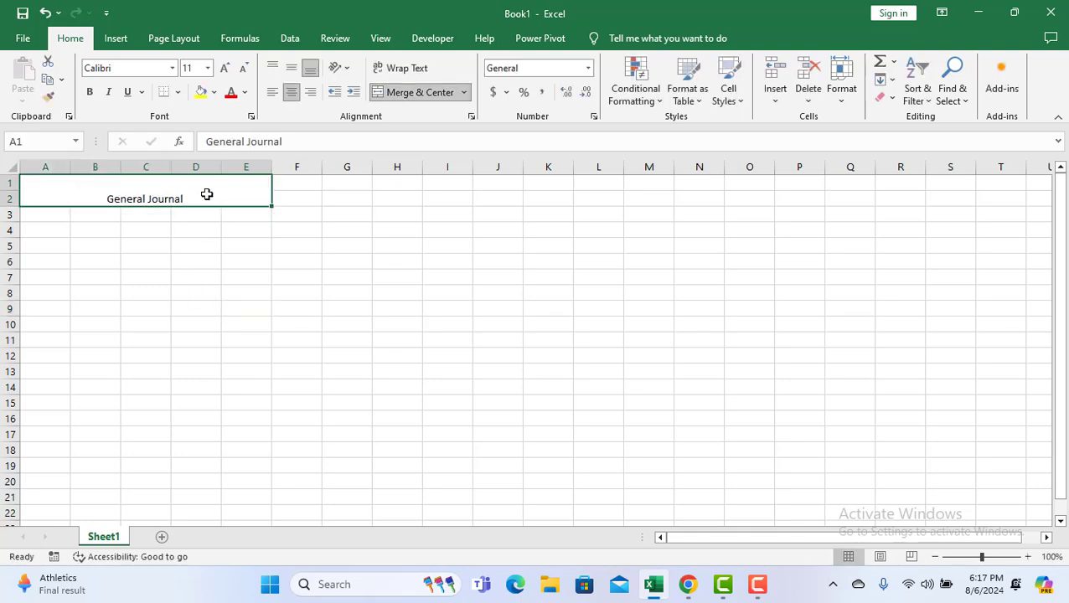
{"action": "left_click", "coordinate": [225, 69]}
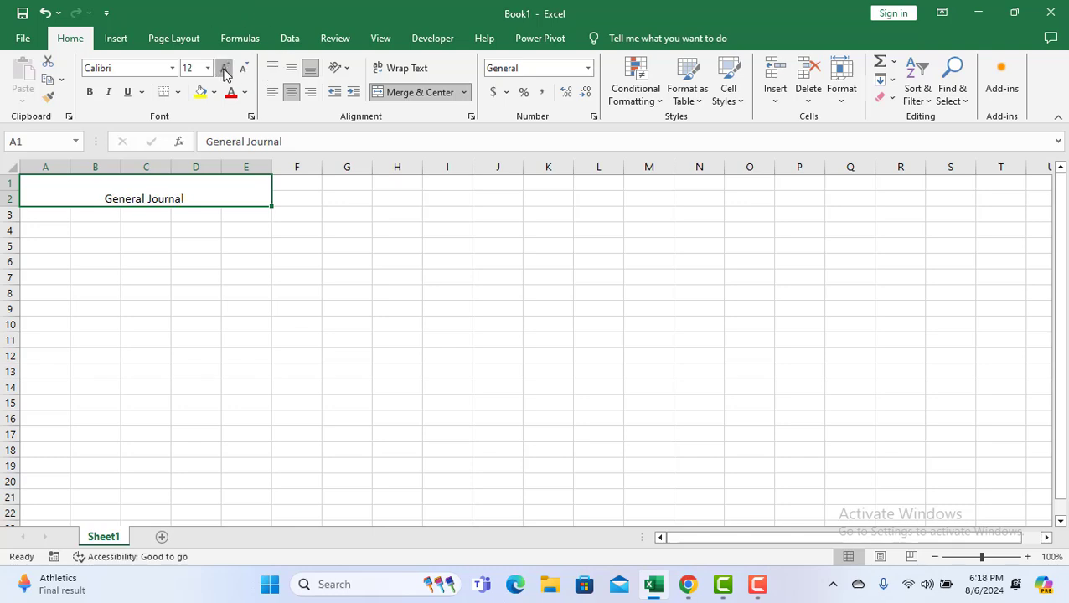
{"action": "left_click", "coordinate": [225, 68]}
{"action": "left_click", "coordinate": [226, 69]}
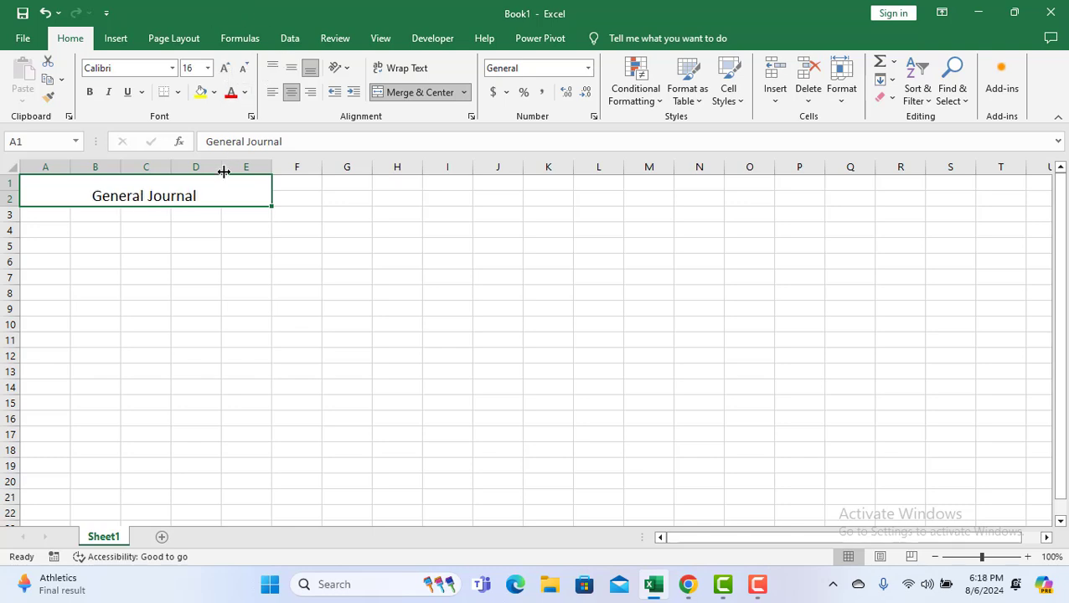
{"action": "left_click", "coordinate": [94, 94]}
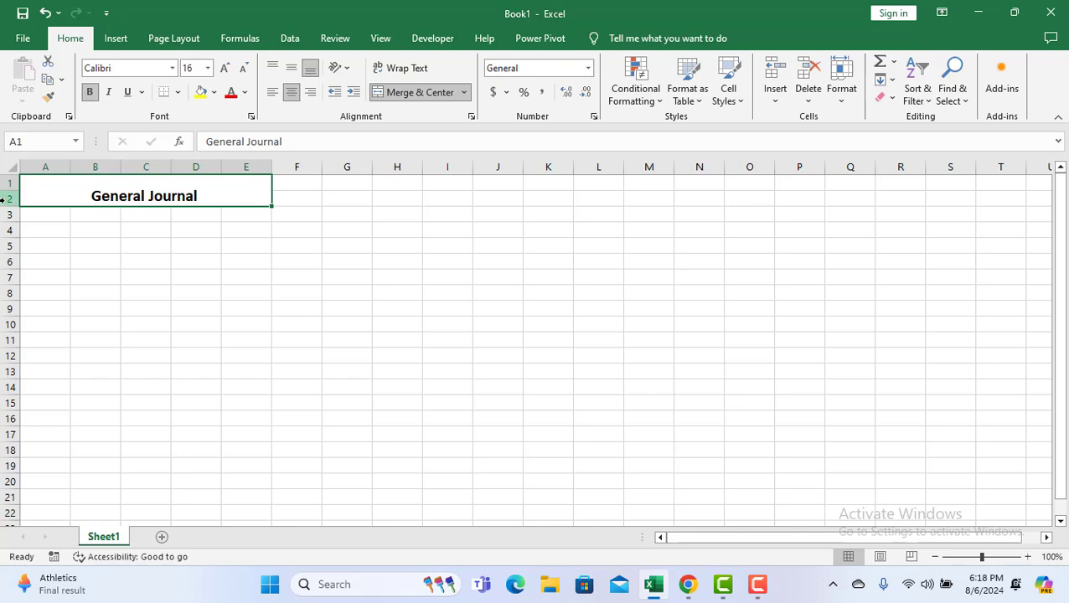
{"action": "left_click", "coordinate": [202, 276]}
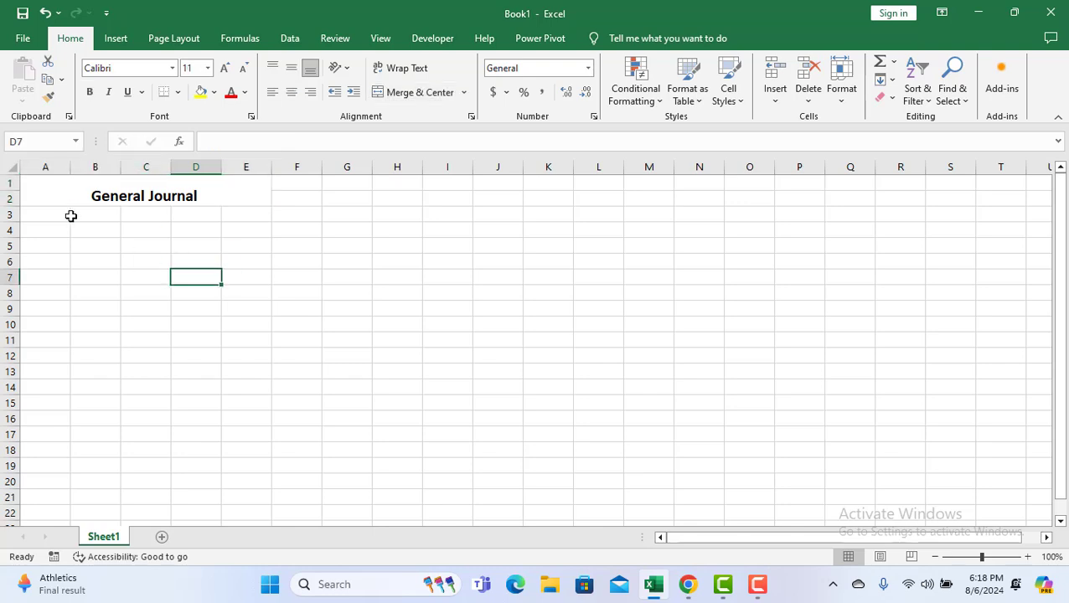
Enter the column headings "Date" in A4 and "Account" in B4.
{"action": "double_click", "coordinate": [44, 231]}
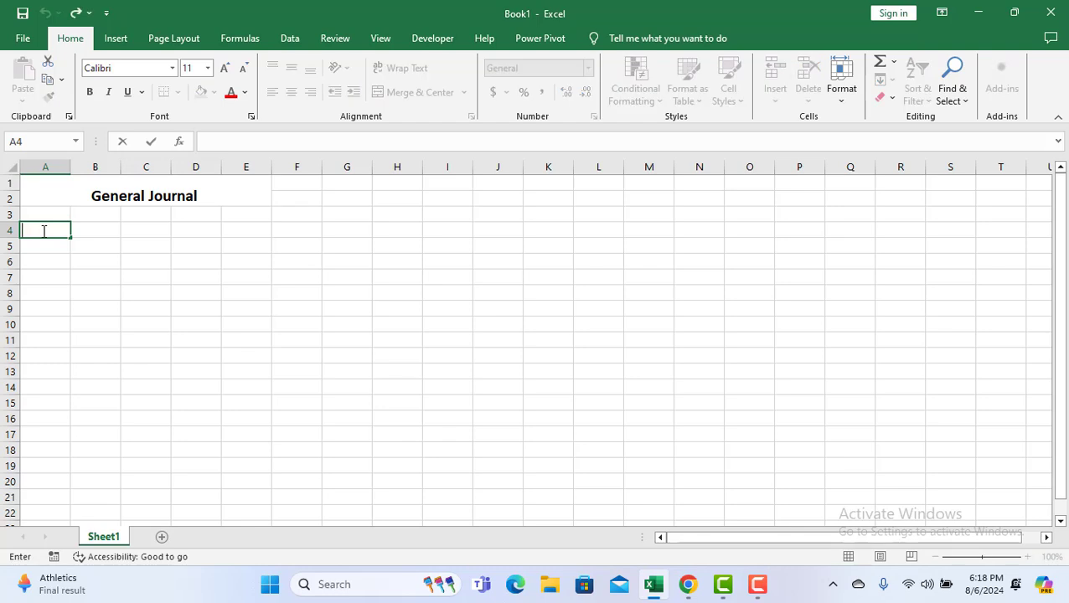
{"action": "type", "text": "Date"}
{"action": "key", "text": "Tab"}
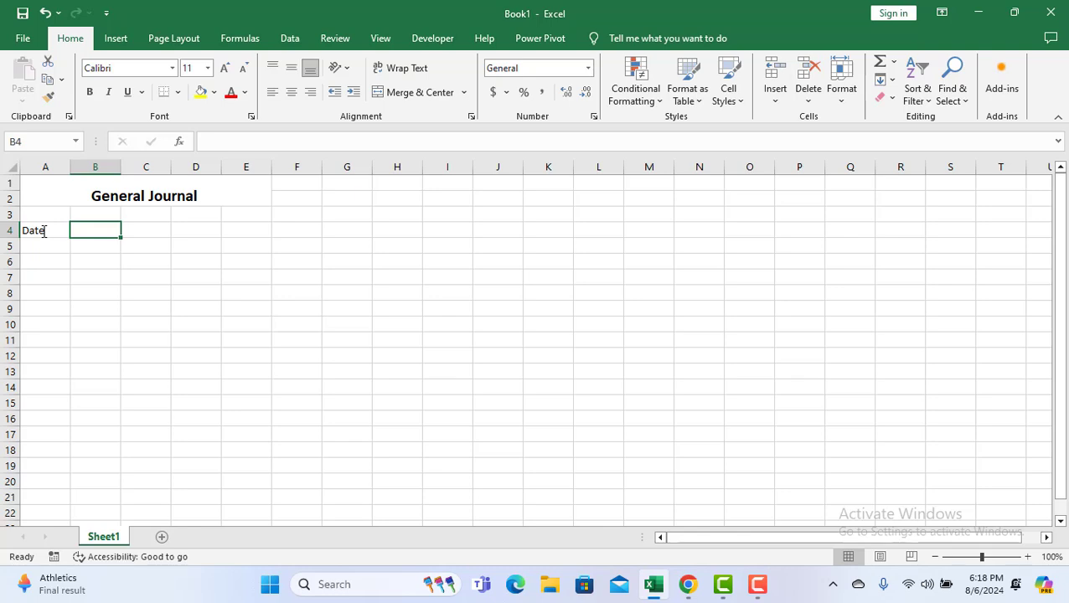
{"action": "type", "text": "Descr"}
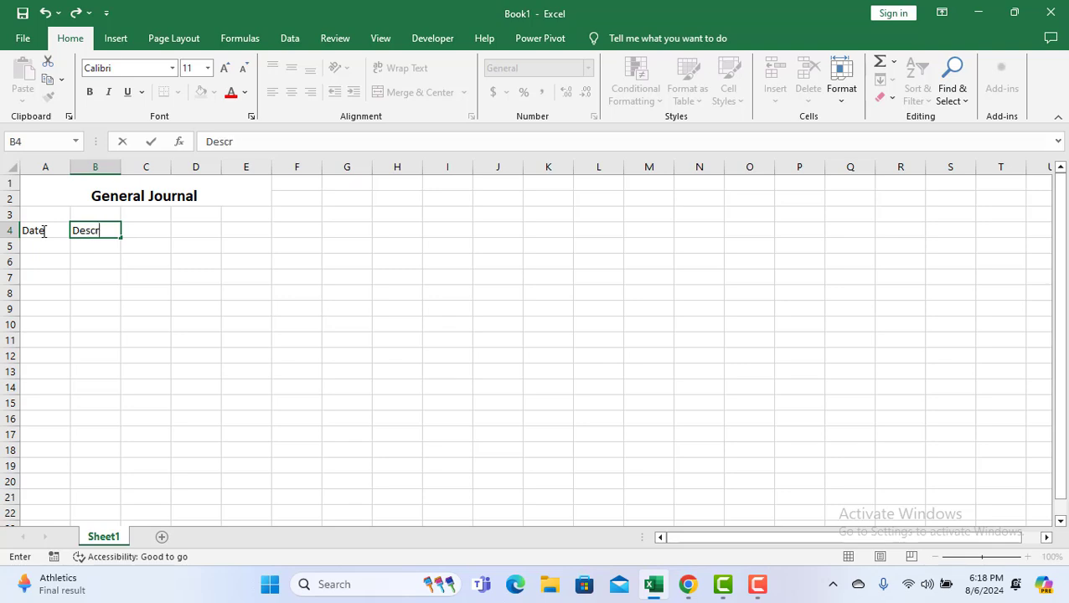
{"action": "key", "text": "BackSpace"}
{"action": "key", "text": "BackSpace"}
{"action": "key", "text": "BackSpace"}
{"action": "type", "text": "Ac"}
{"action": "type", "text": "co"}
{"action": "type", "text": "ount"}
{"action": "key", "text": "Tab"}
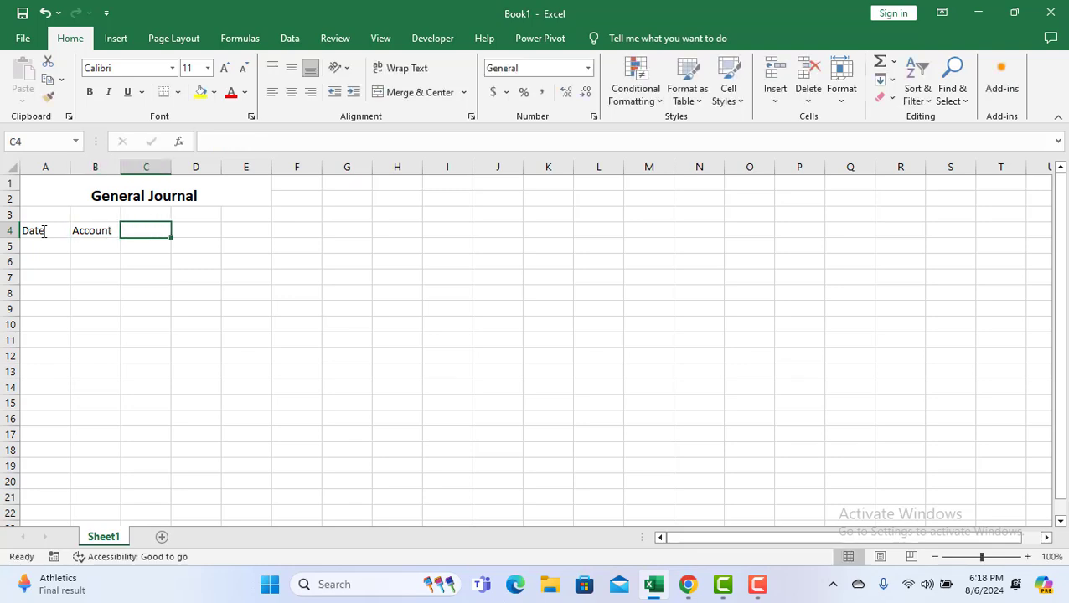
Enter the column headings "Description" in C4 and "Ref" in D4.
{"action": "type", "text": "Des"}
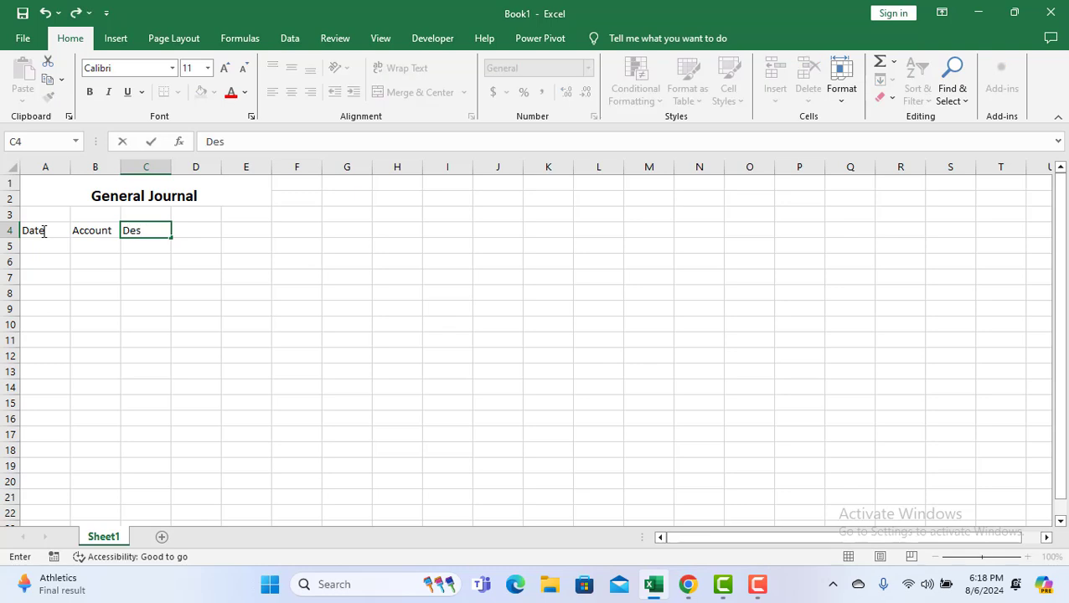
{"action": "type", "text": "cription"}
{"action": "key", "text": "Tab"}
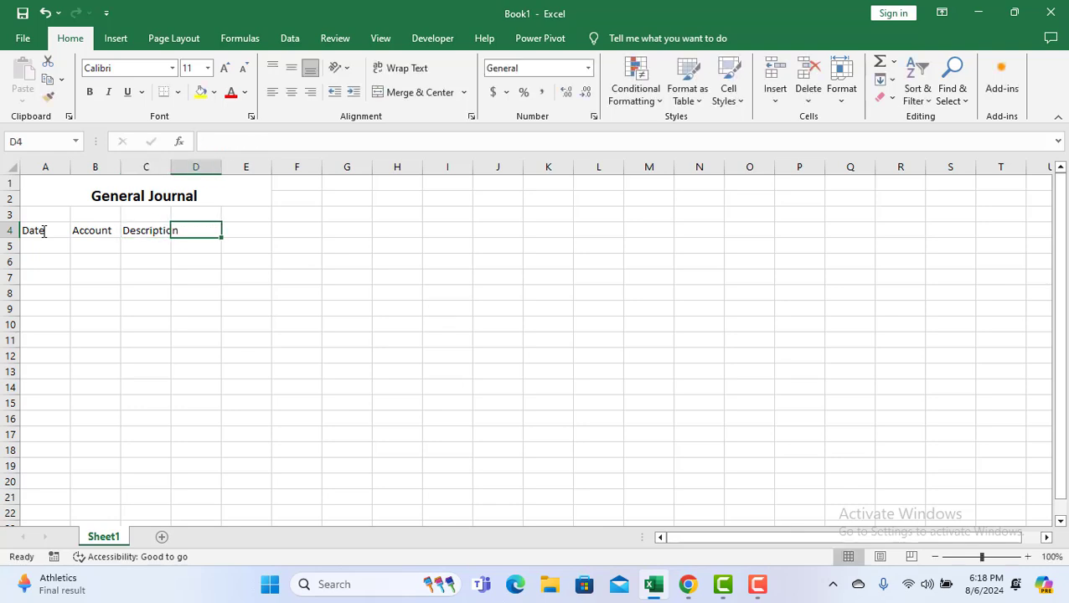
{"action": "type", "text": "F"}
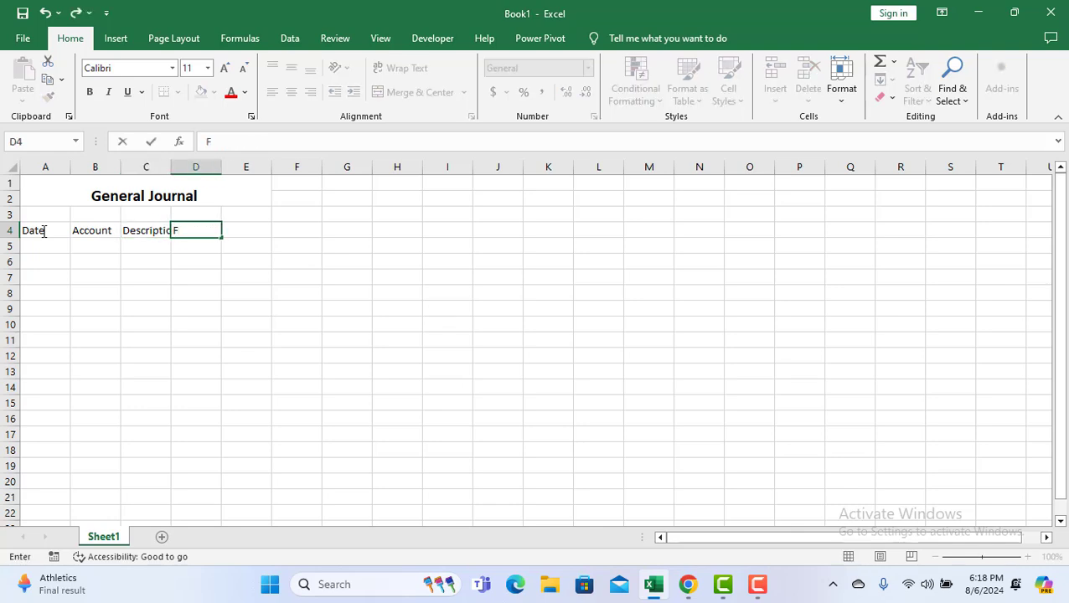
{"action": "key", "text": "BackSpace"}
{"action": "type", "text": "Ref"}
{"action": "key", "text": "Tab"}
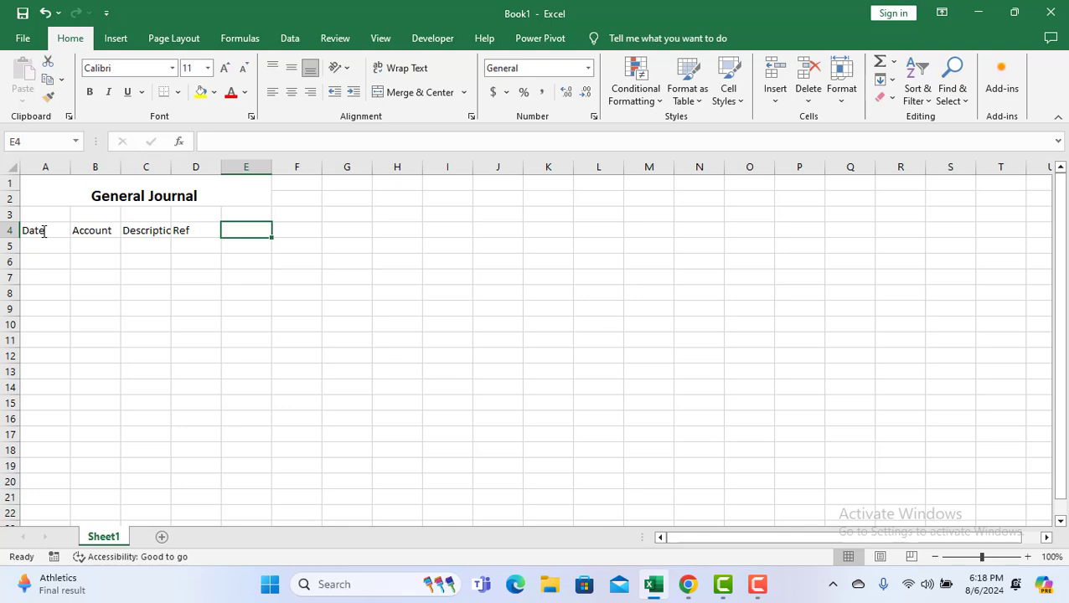
Enter the column headings "Debit" in E4 and "Credit" in F4.
{"action": "type", "text": "Debit"}
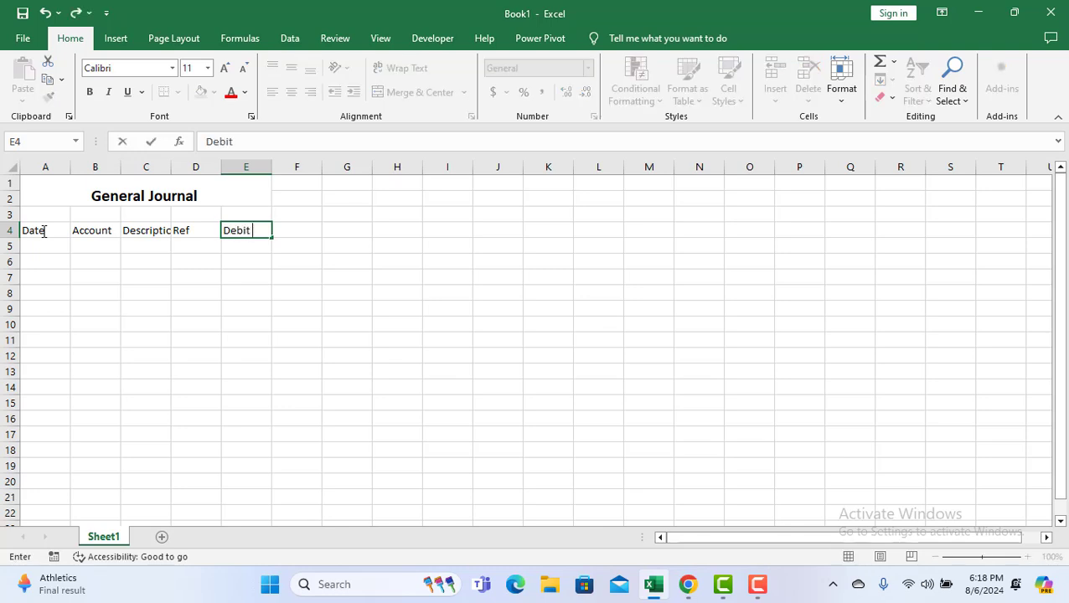
{"action": "key", "text": "Tab"}
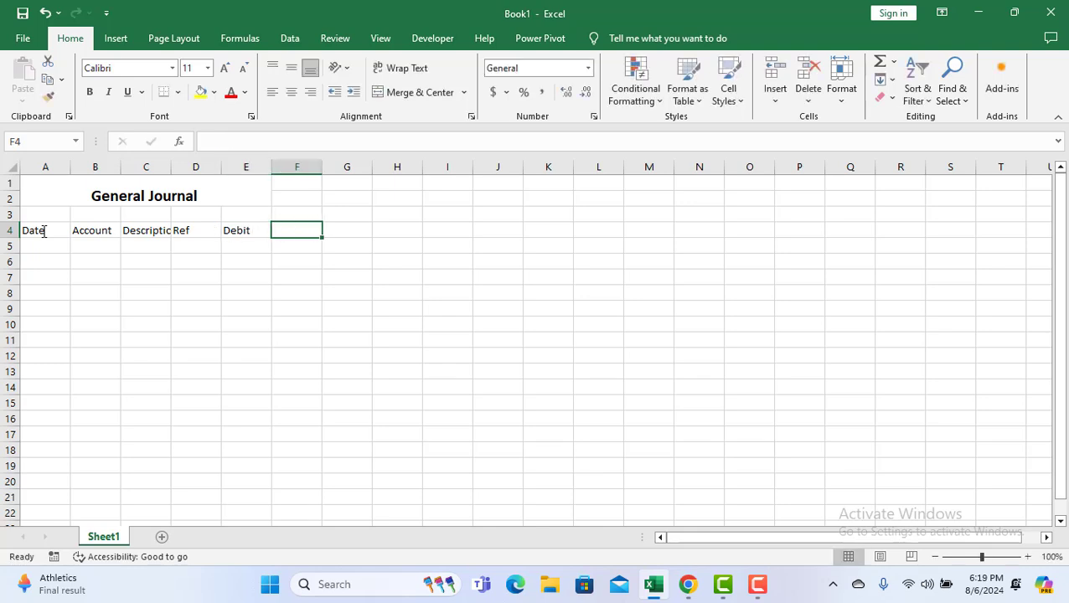
{"action": "type", "text": "Crediut"}
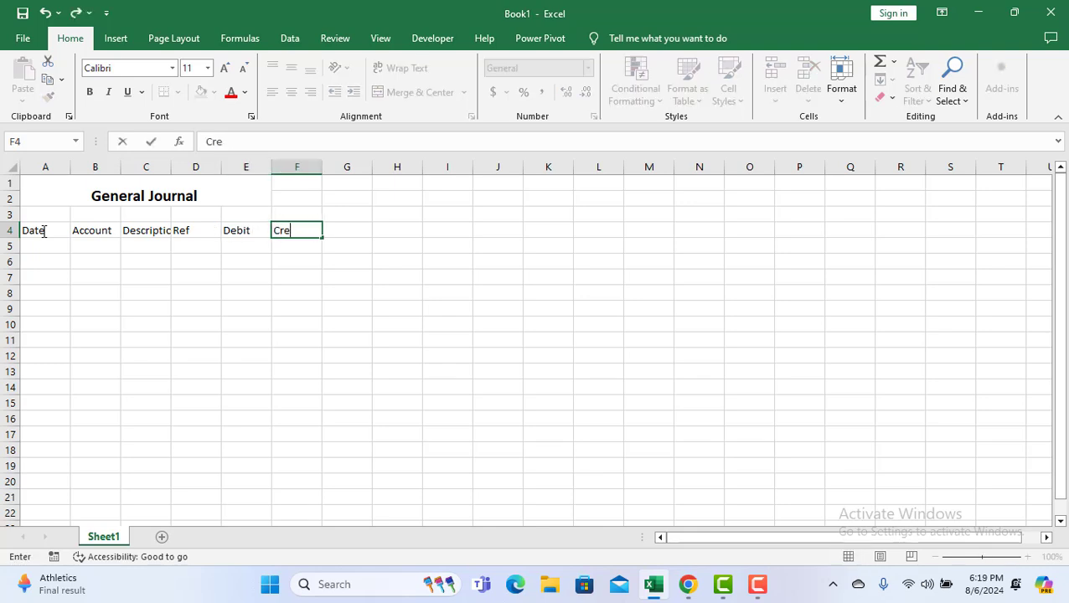
{"action": "key", "text": "BackSpace"}
{"action": "key", "text": "BackSpace"}
{"action": "key", "text": "BackSpace"}
{"action": "type", "text": "t"}
{"action": "key", "text": "BackSpace"}
Widen column C just enough to fit the Description heading.
{"action": "left_click", "coordinate": [160, 227]}
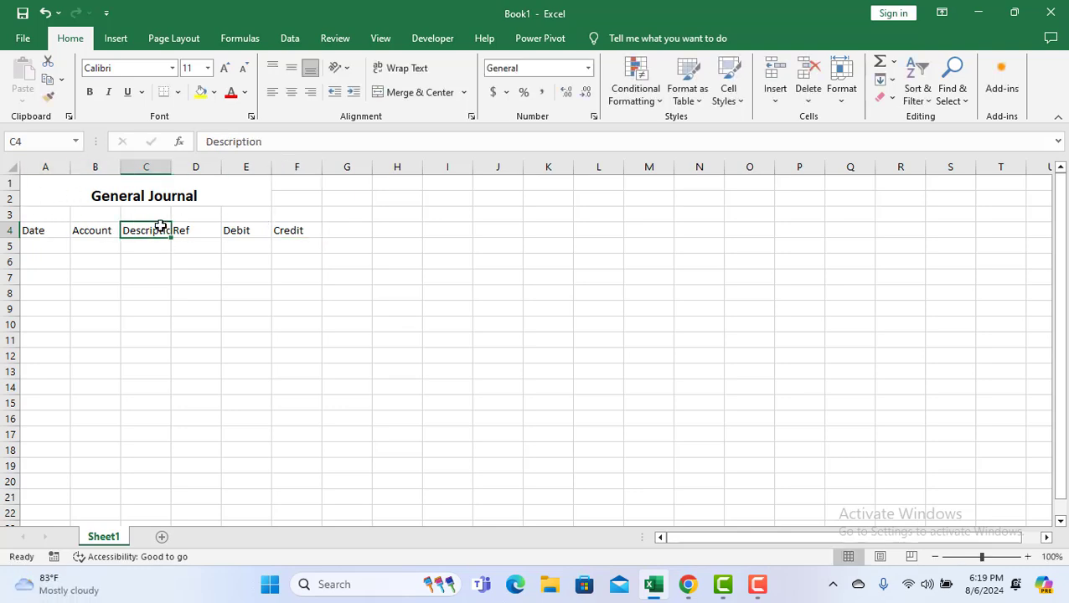
{"action": "left_click_drag", "start_coordinate": [171, 167], "coordinate": [193, 169]}
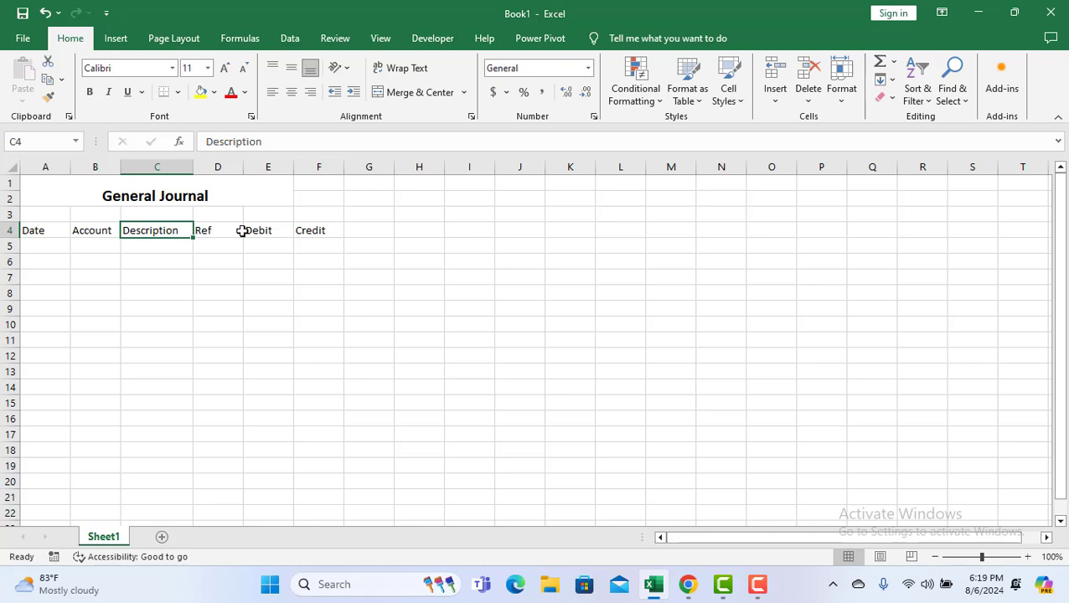
{"action": "left_click", "coordinate": [241, 231]}
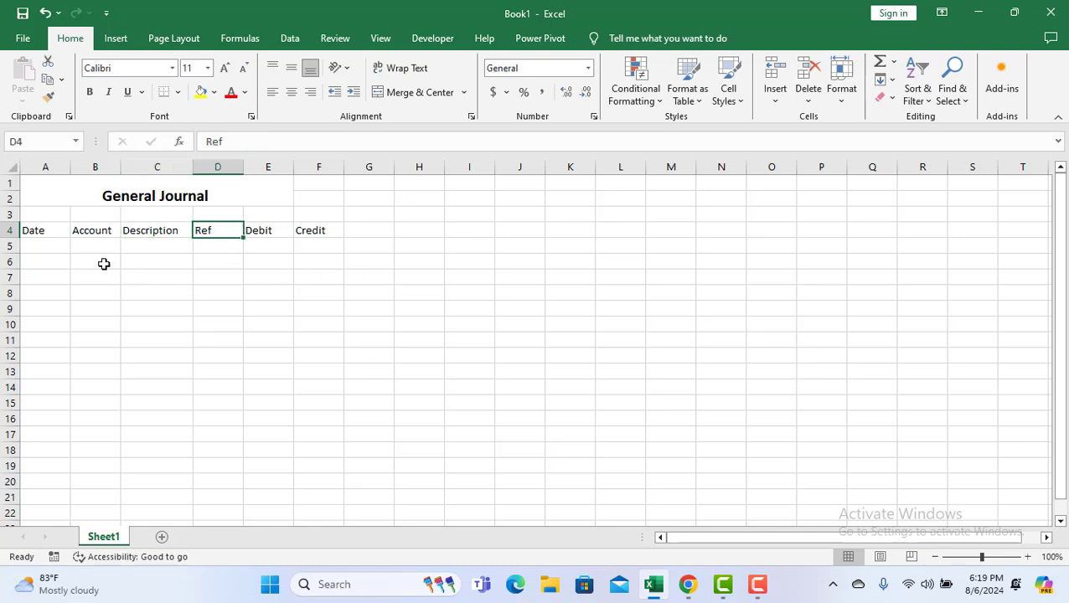
Widen column C well beyond its heading and set the font size of headings A4:F4 to 14.
{"action": "left_click_drag", "start_coordinate": [39, 231], "coordinate": [337, 231]}
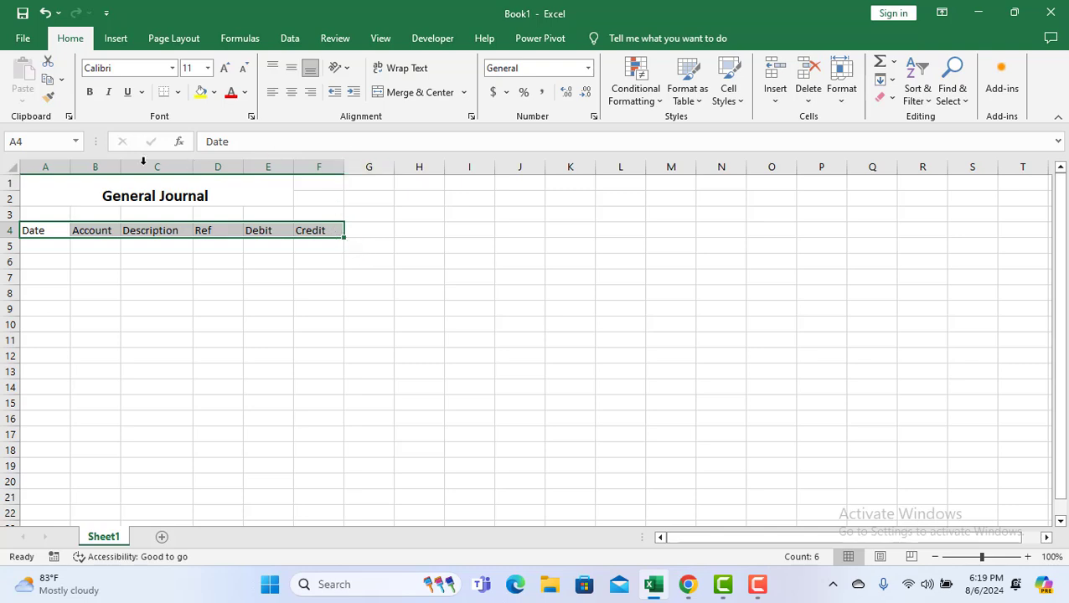
{"action": "left_click_drag", "start_coordinate": [192, 160], "coordinate": [320, 169]}
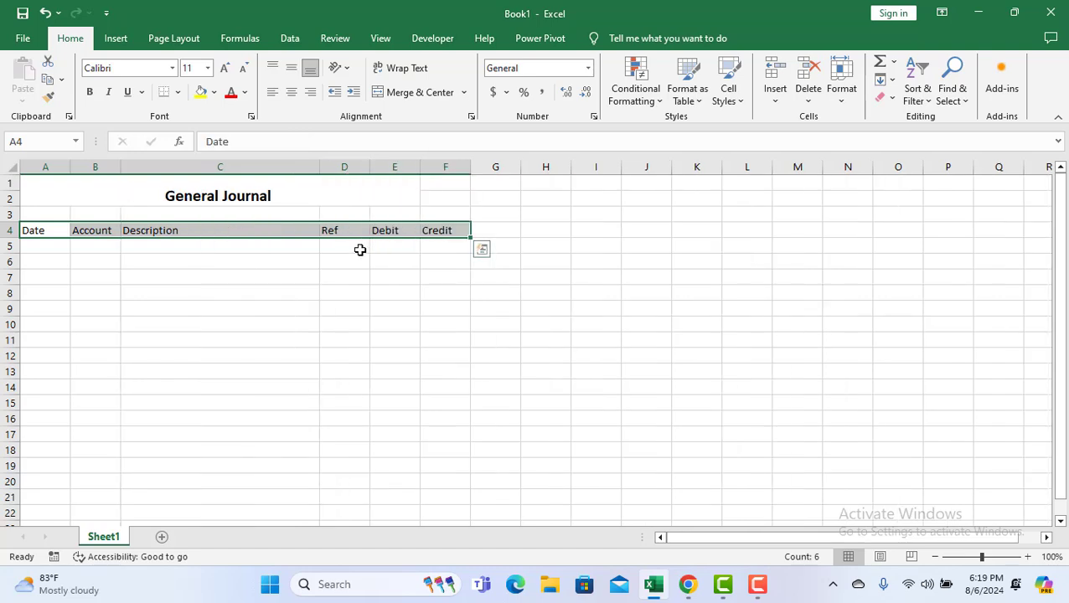
{"action": "left_click", "coordinate": [224, 67]}
{"action": "left_click", "coordinate": [225, 68]}
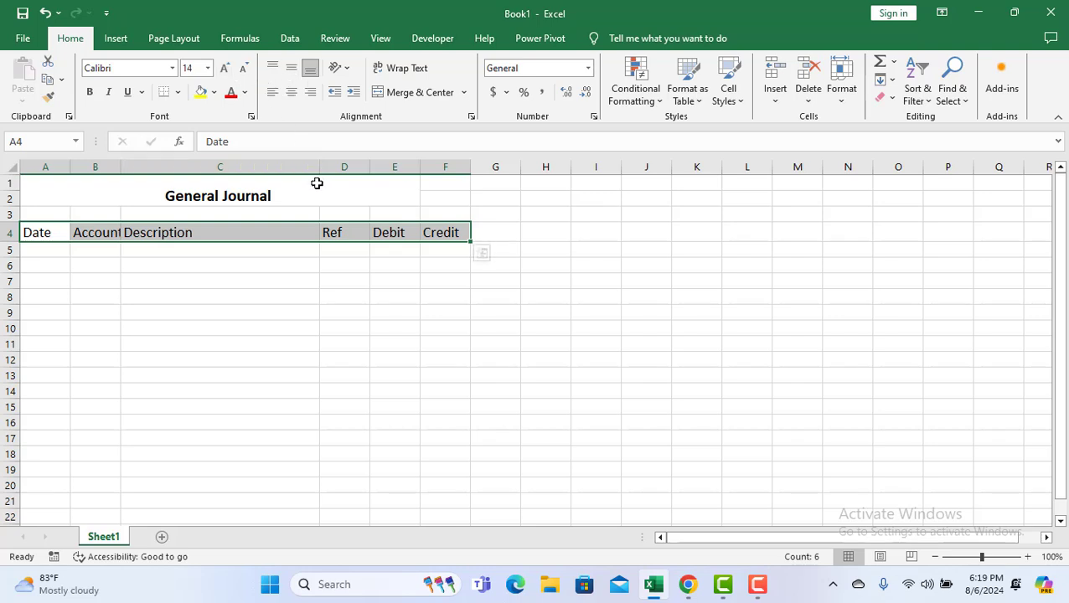
Widen the Description column further and more than double the width of the Debit and Credit columns.
{"action": "left_click_drag", "start_coordinate": [321, 164], "coordinate": [372, 166]}
{"action": "left_click_drag", "start_coordinate": [473, 167], "coordinate": [608, 167]}
{"action": "left_click_drag", "start_coordinate": [493, 167], "coordinate": [543, 169]}
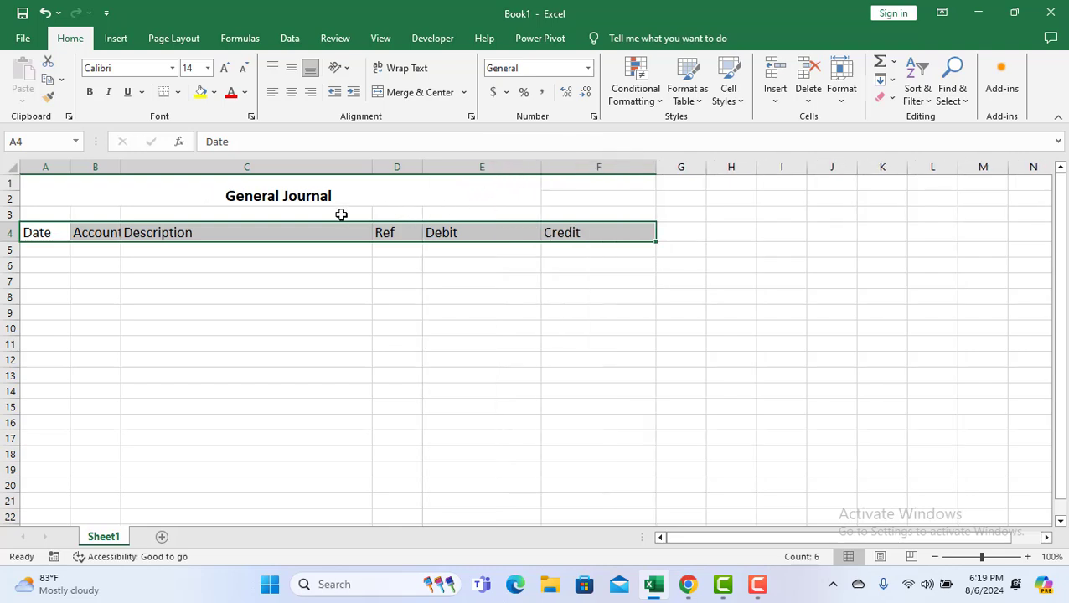
Reduce the font size of the headings in A4:F4 to 12.
{"action": "left_click", "coordinate": [243, 68]}
{"action": "left_click", "coordinate": [243, 68]}
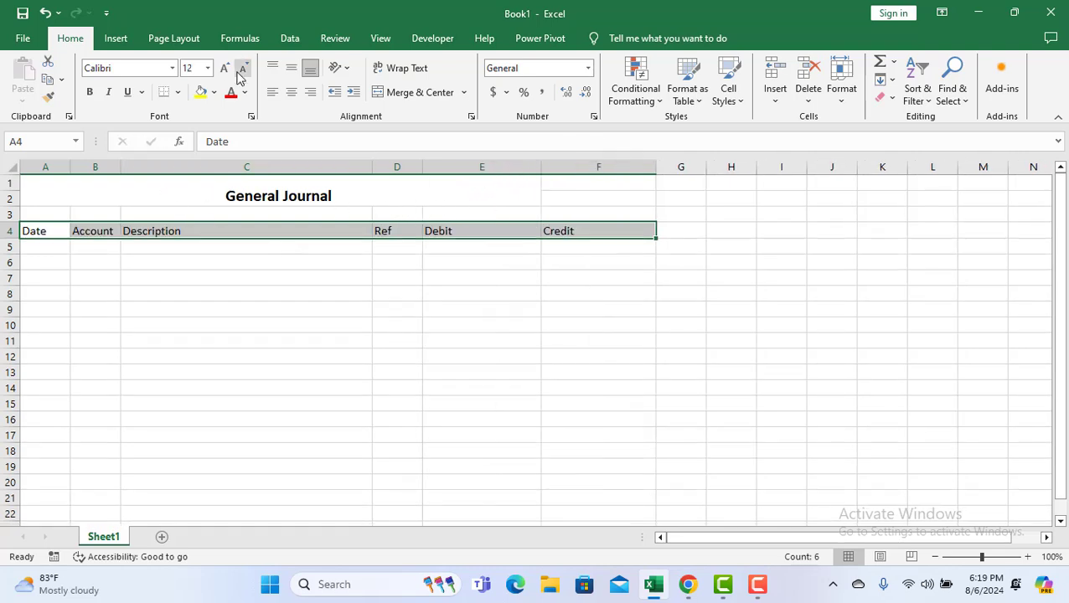
{"action": "left_click", "coordinate": [164, 279]}
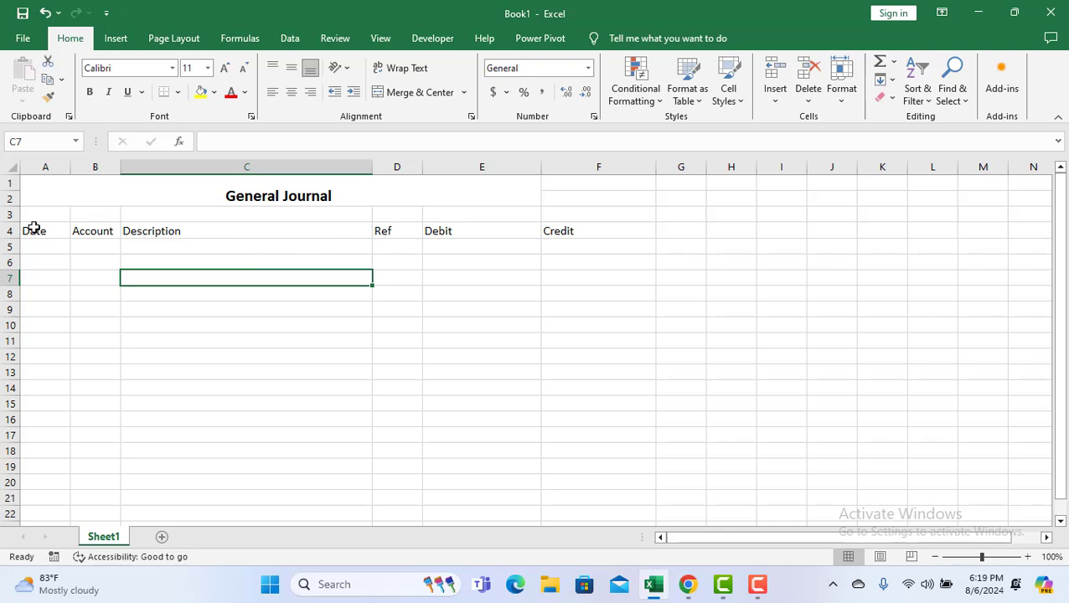
Create a table from the heading range A4:F4 with the "My table has headers" option off.
{"action": "left_click_drag", "start_coordinate": [33, 232], "coordinate": [633, 228]}
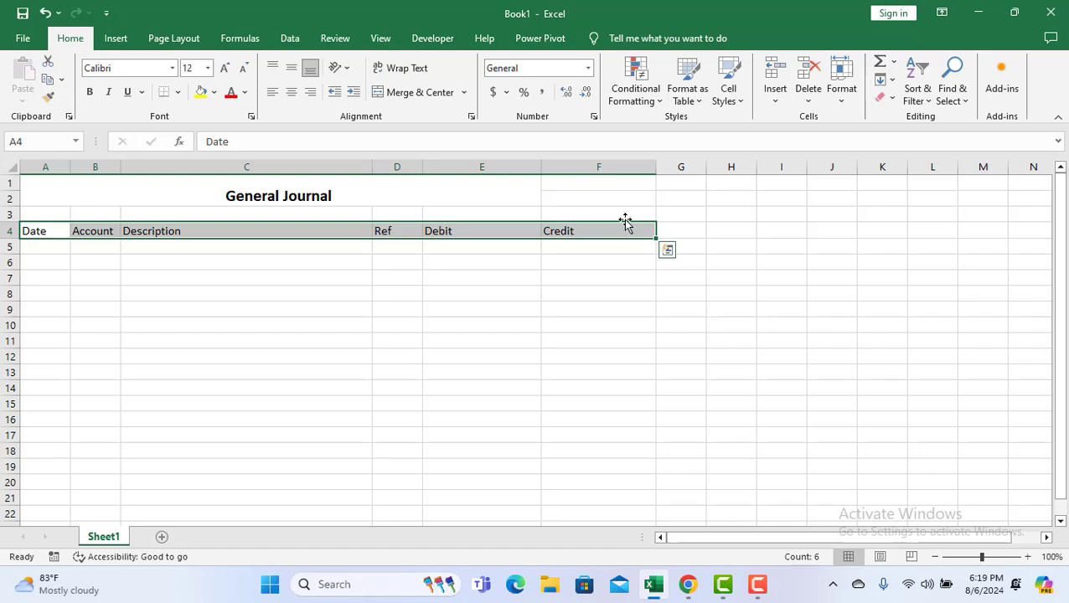
{"action": "left_click", "coordinate": [116, 38]}
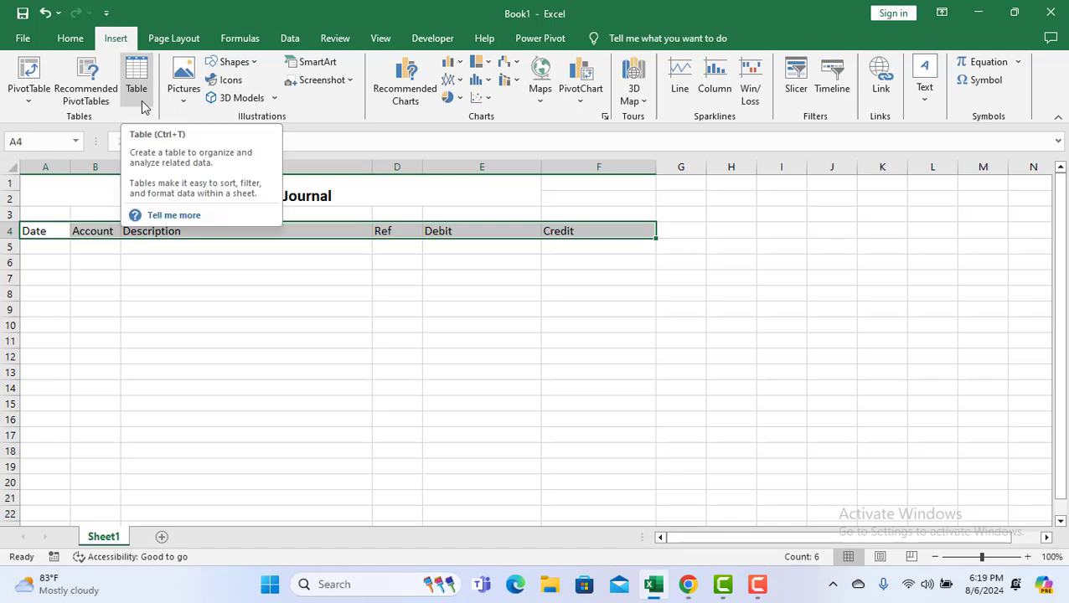
{"action": "left_click", "coordinate": [143, 104]}
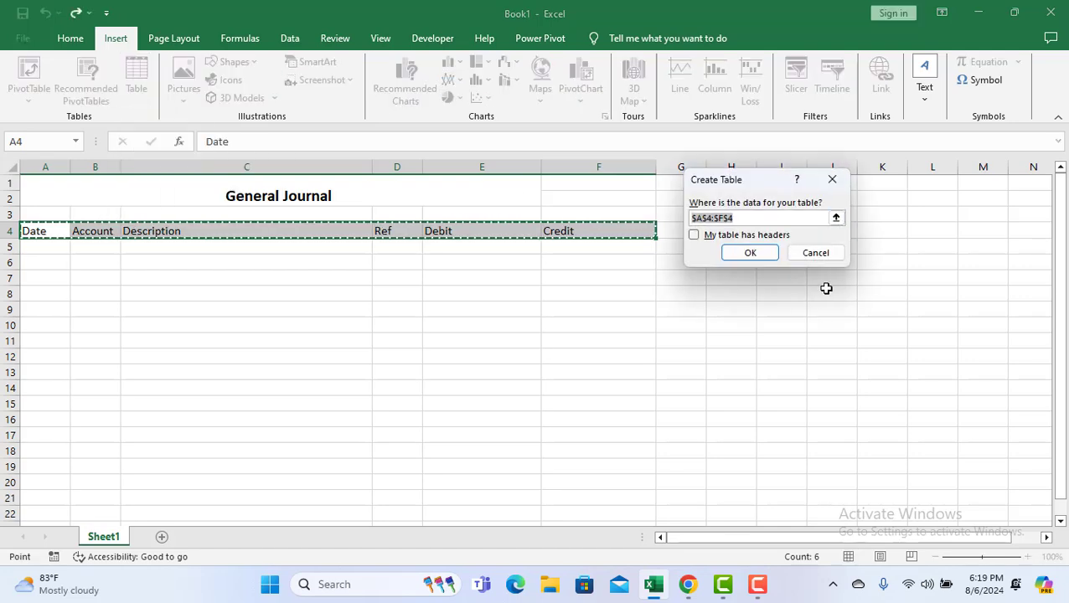
{"action": "left_click", "coordinate": [762, 256]}
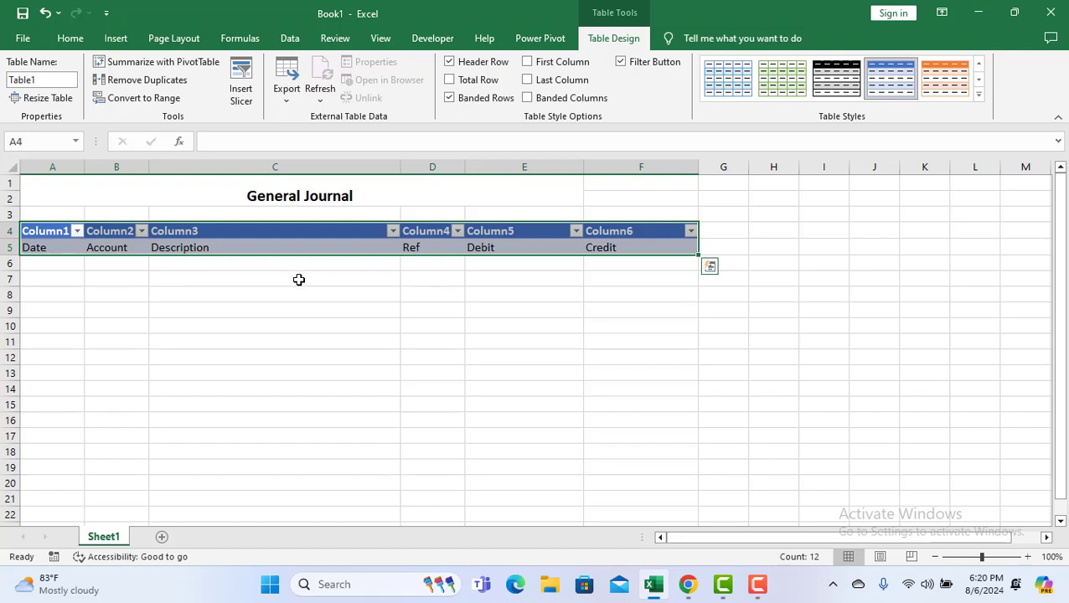
Undo the table creation on the heading range A4:F4.
{"action": "left_click", "coordinate": [336, 278]}
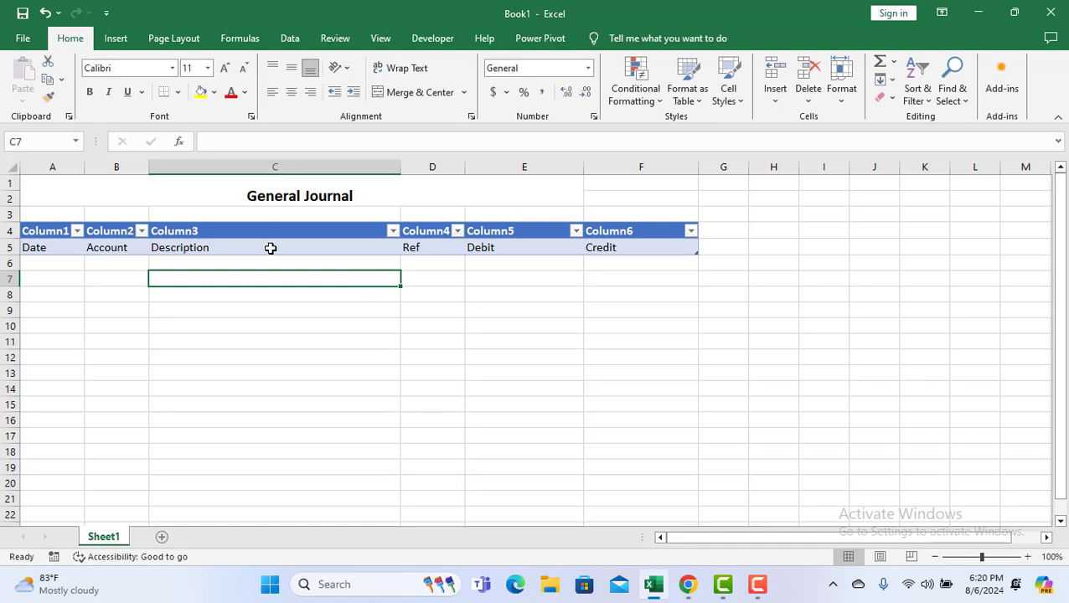
{"action": "key", "text": "ctrl+z"}
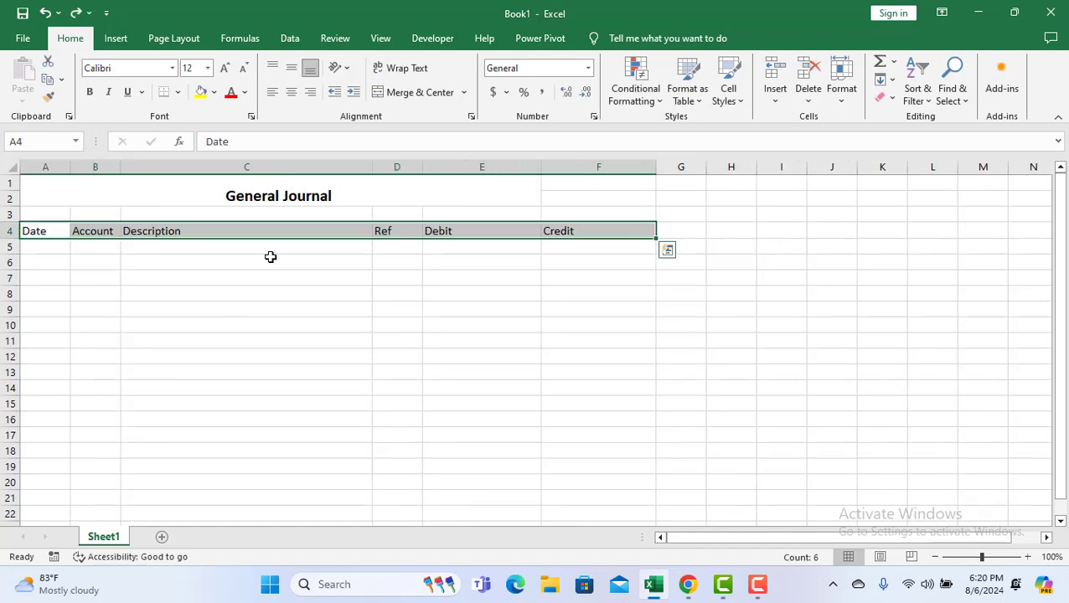
Try to create a table from the headings A4:F4 with "My table has headers" off, and undo it.
{"action": "left_click", "coordinate": [43, 244]}
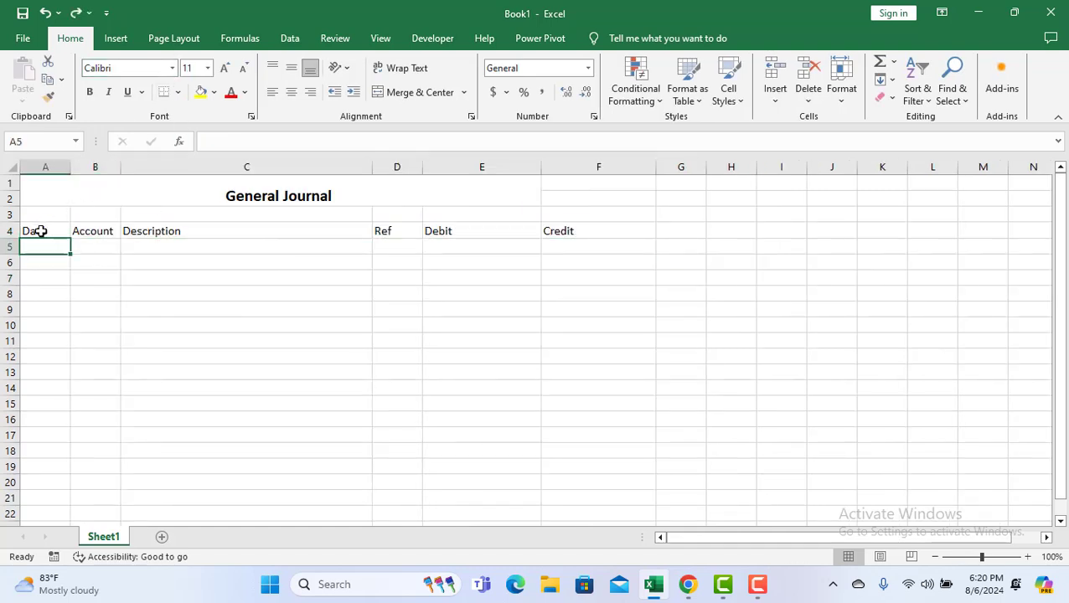
{"action": "left_click_drag", "start_coordinate": [41, 231], "coordinate": [567, 230]}
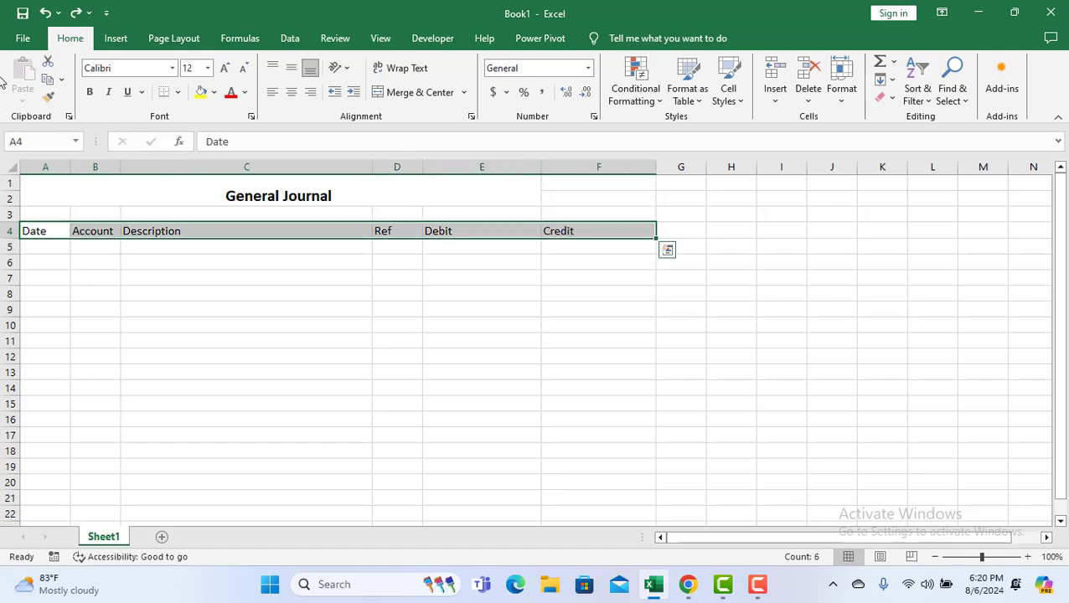
{"action": "left_click", "coordinate": [116, 39]}
{"action": "left_click", "coordinate": [135, 80]}
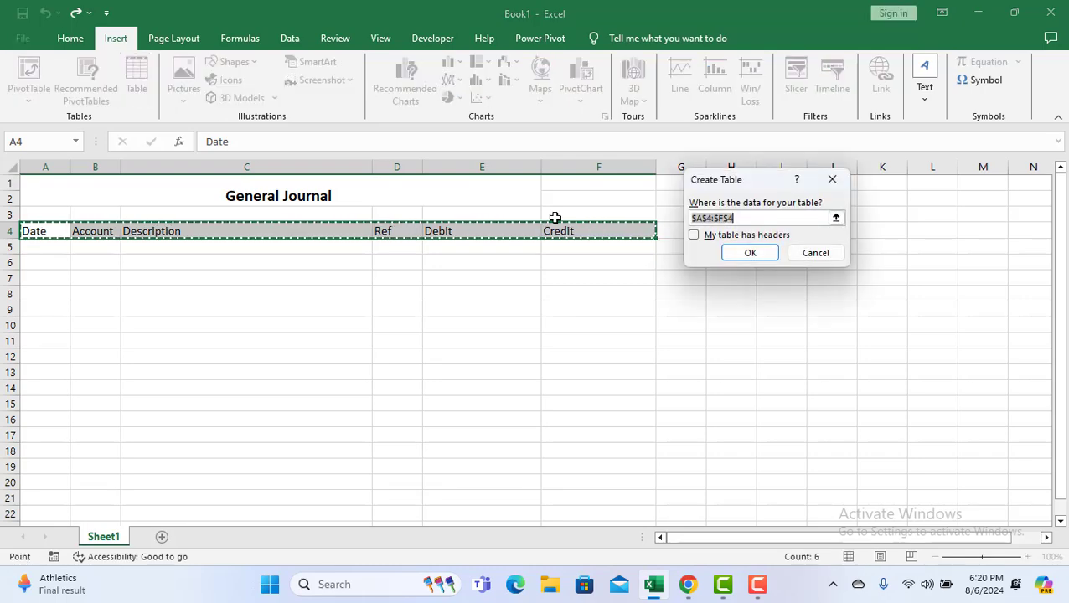
{"action": "left_click", "coordinate": [754, 253]}
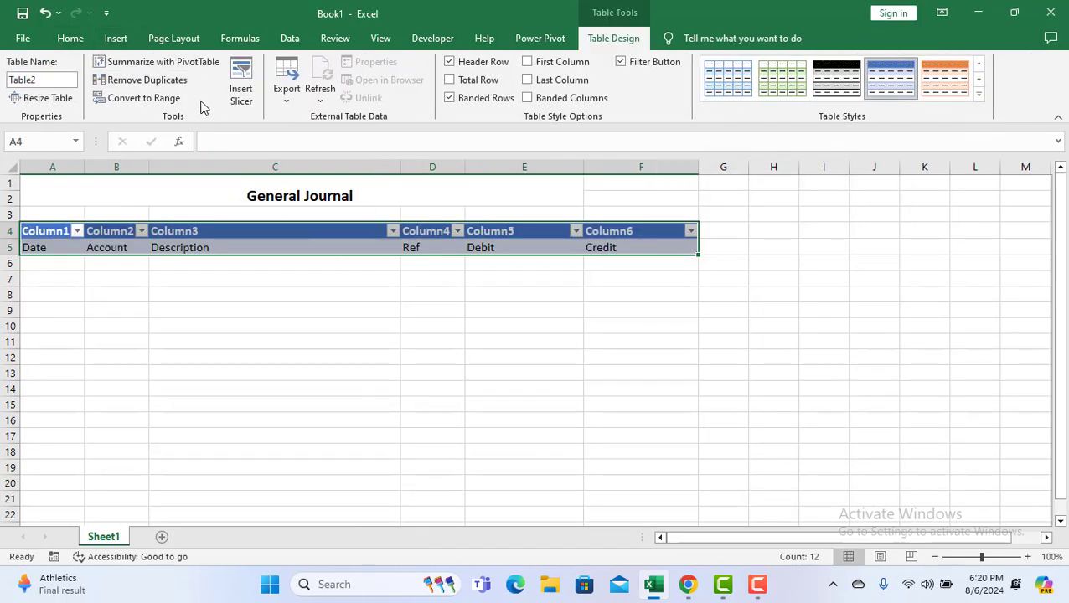
{"action": "key", "text": "ctrl+z"}
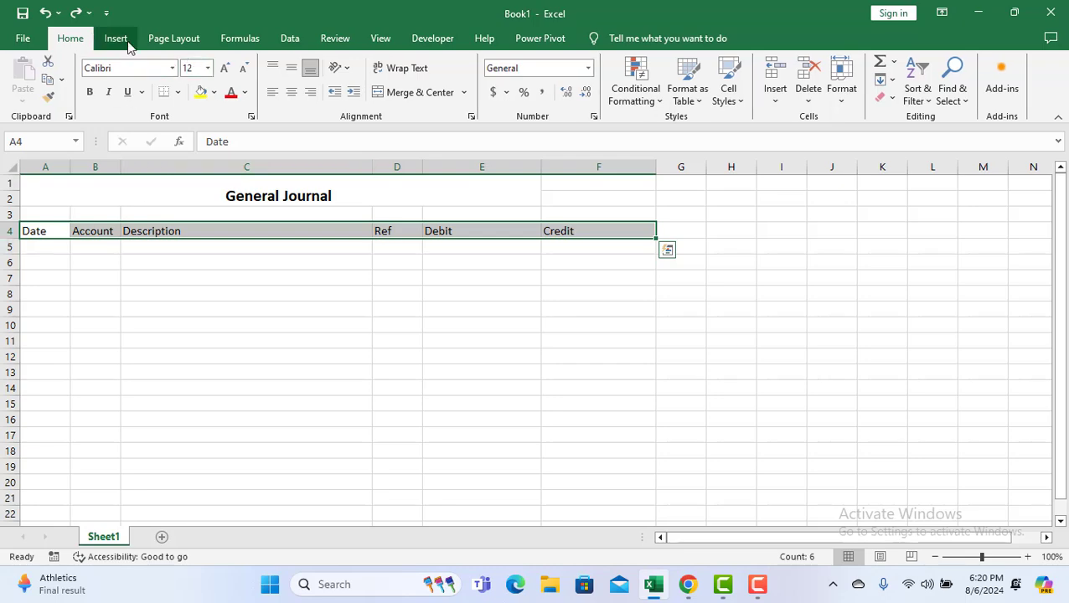
Create a table from the heading range A4:F4 with the "My table has headers" option on.
{"action": "left_click", "coordinate": [124, 40]}
{"action": "left_click", "coordinate": [136, 84]}
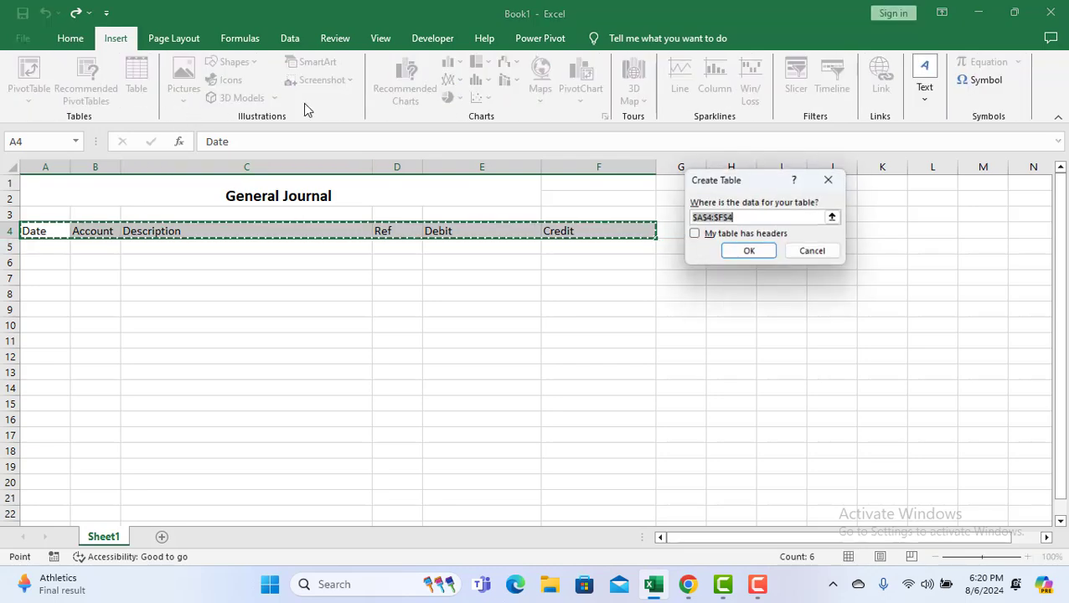
{"action": "key", "text": "alt+m"}
{"action": "key", "text": "Return"}
{"action": "left_click", "coordinate": [620, 64]}
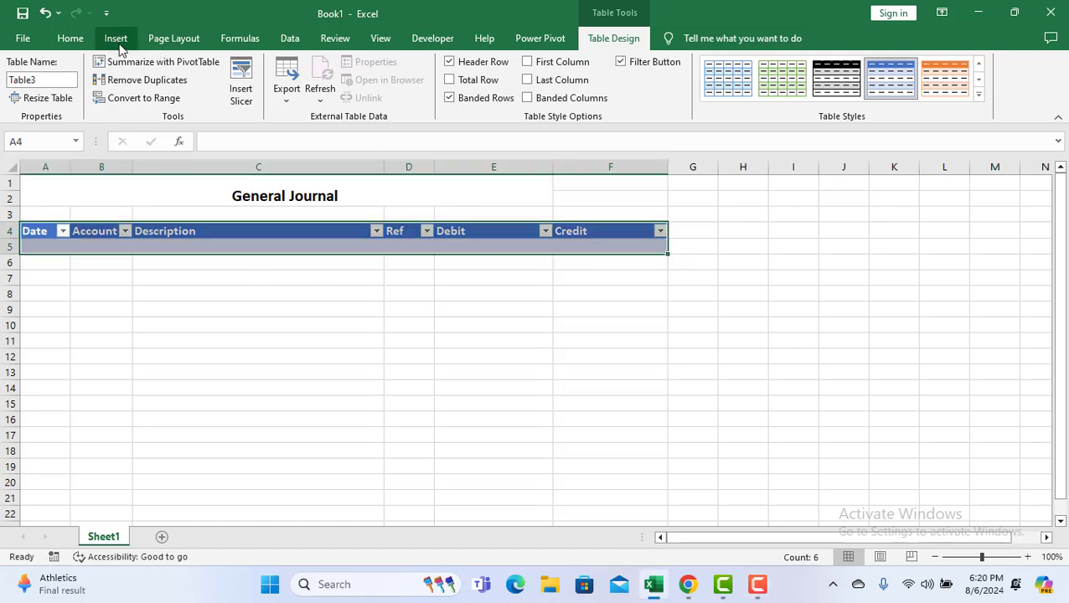
{"action": "left_click", "coordinate": [118, 39]}
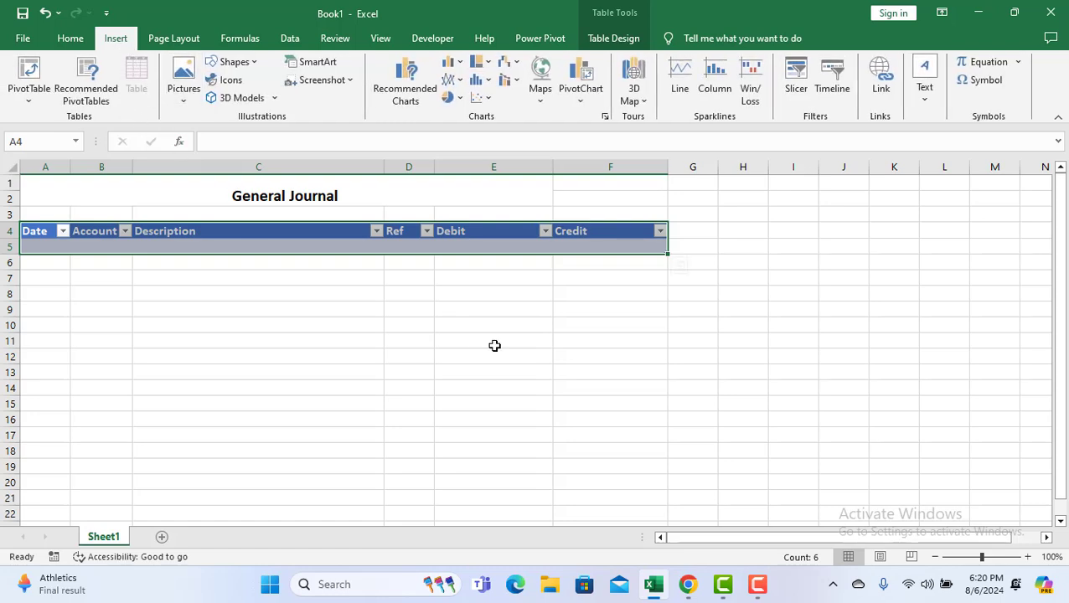
{"action": "left_click", "coordinate": [466, 250]}
{"action": "left_click", "coordinate": [170, 238]}
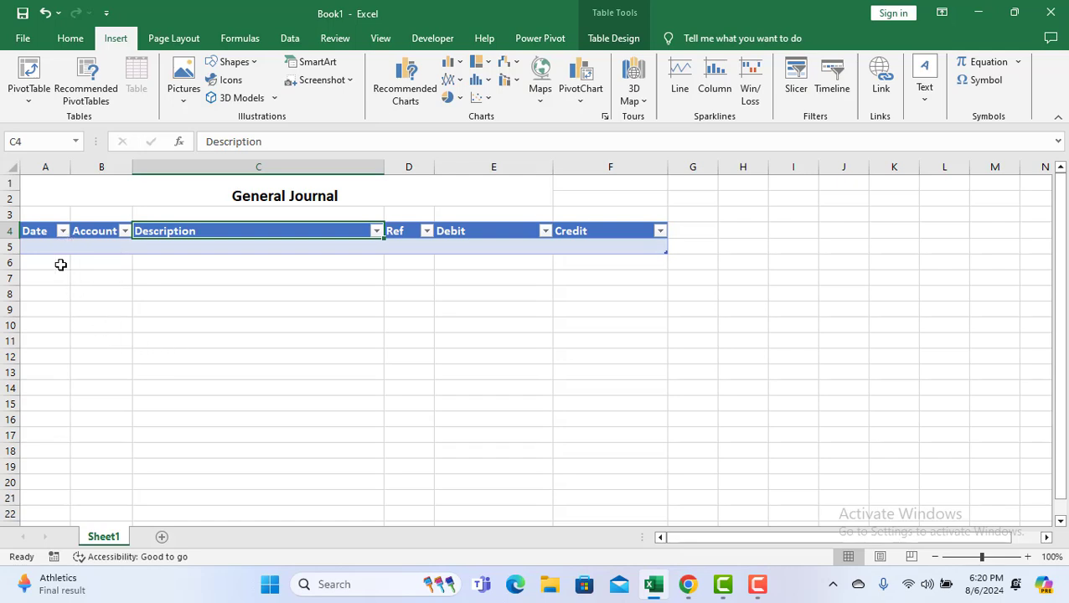
{"action": "left_click_drag", "start_coordinate": [141, 325], "coordinate": [141, 312]}
{"action": "left_click", "coordinate": [186, 250]}
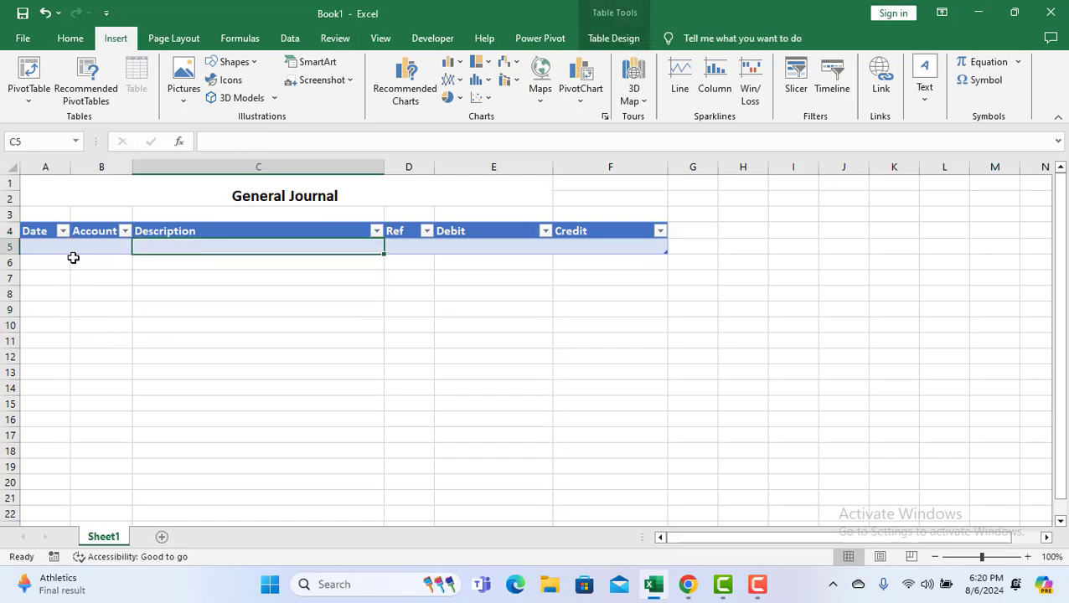
Enter the date 1-March and the account Cash in the table's first row, cells A5 and B5.
{"action": "left_click", "coordinate": [57, 245]}
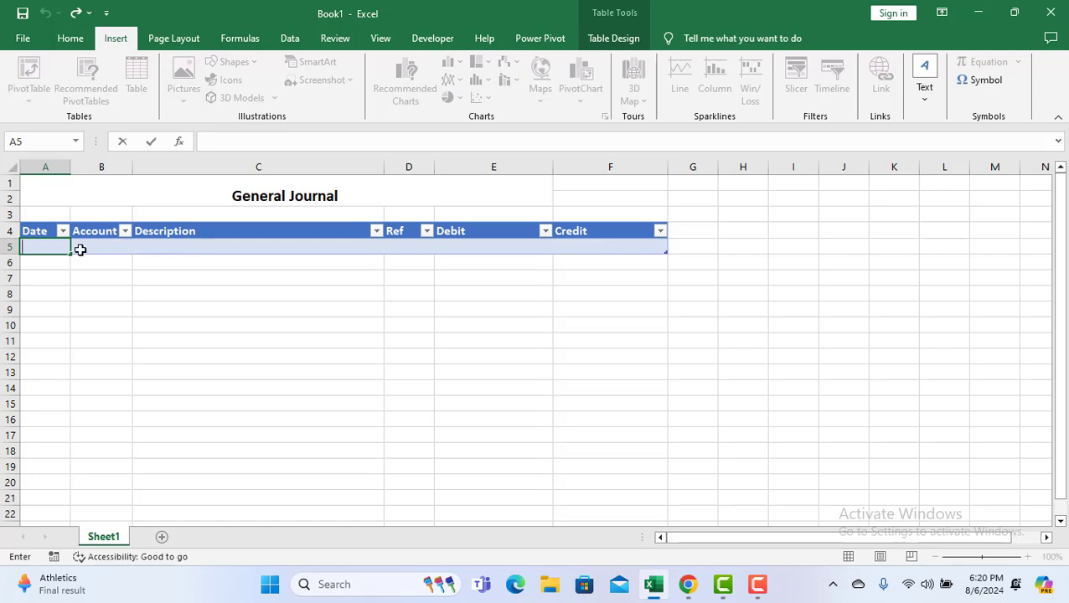
{"action": "left_click", "coordinate": [38, 249]}
{"action": "type", "text": "1-March"}
{"action": "key", "text": "Tab"}
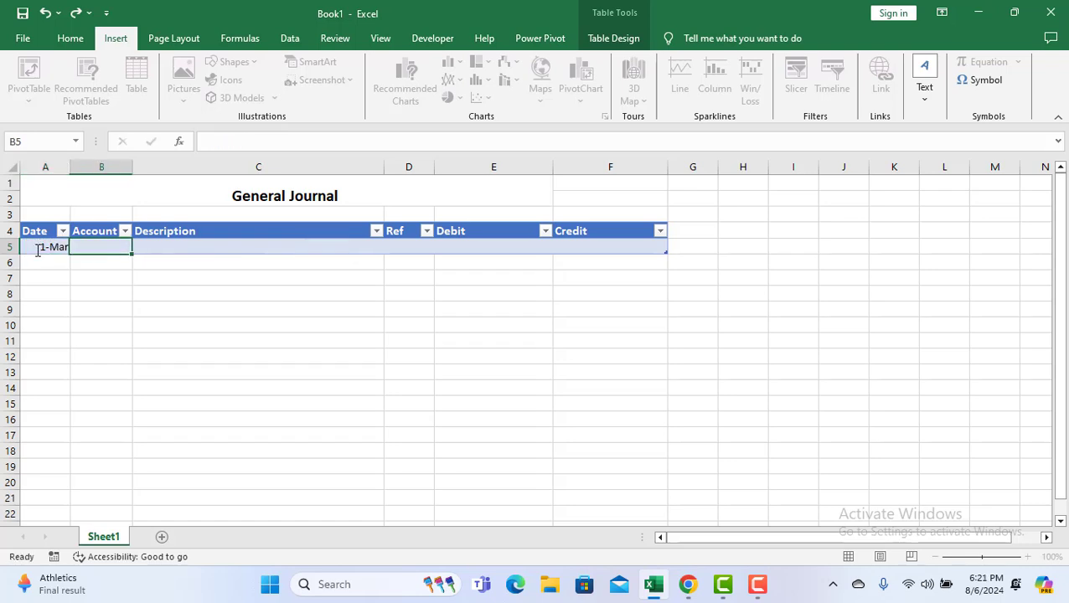
{"action": "type", "text": "Cas"}
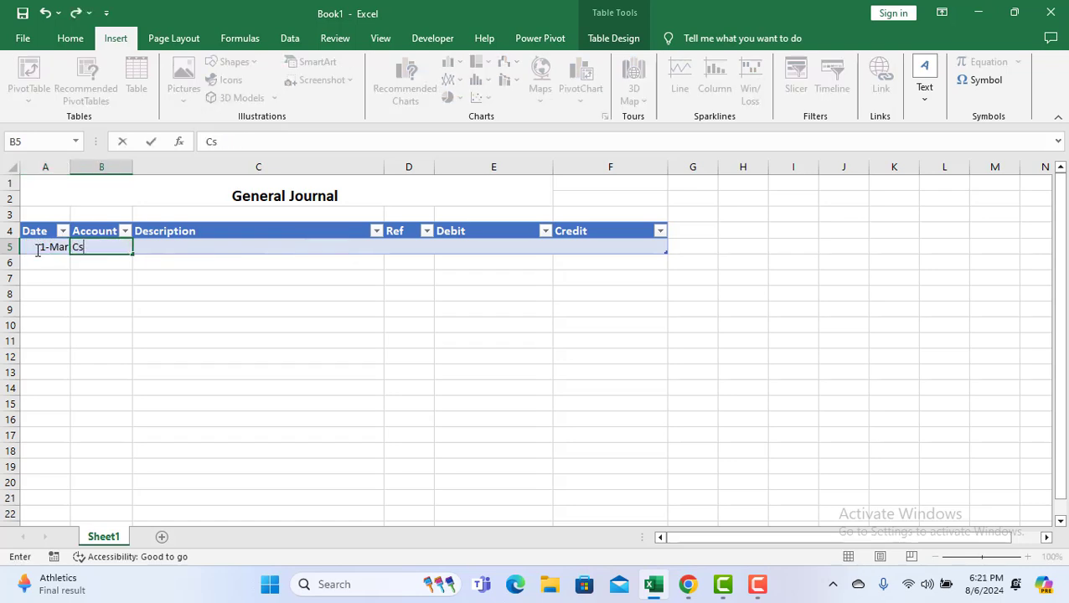
{"action": "type", "text": "h"}
{"action": "key", "text": "Tab"}
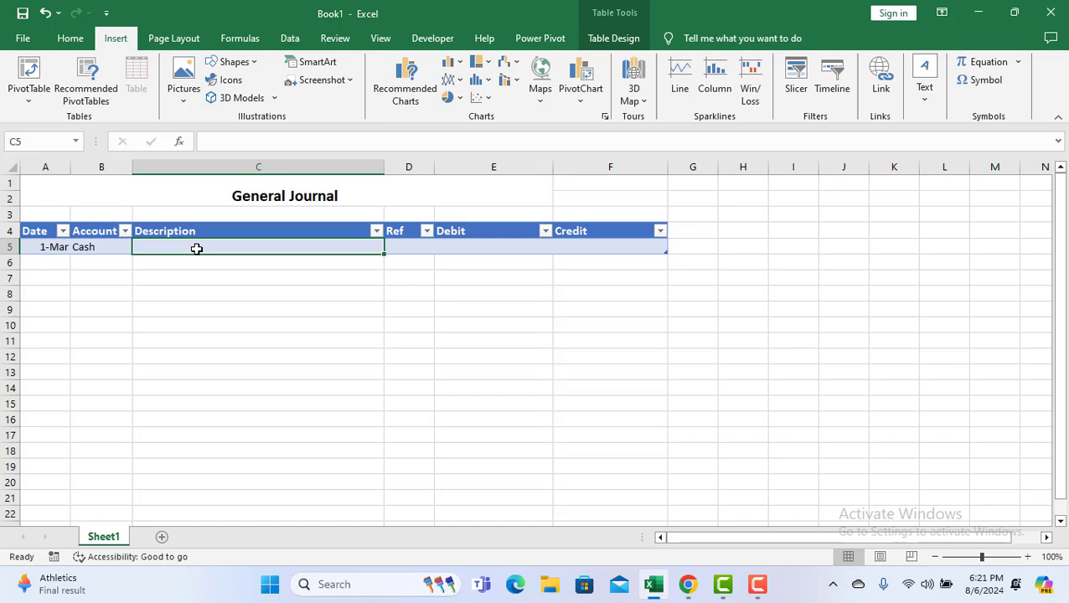
Enter "Recived From" followed by the payer's name as the description of the 1-Mar entry in C5.
{"action": "type", "text": "Mr"}
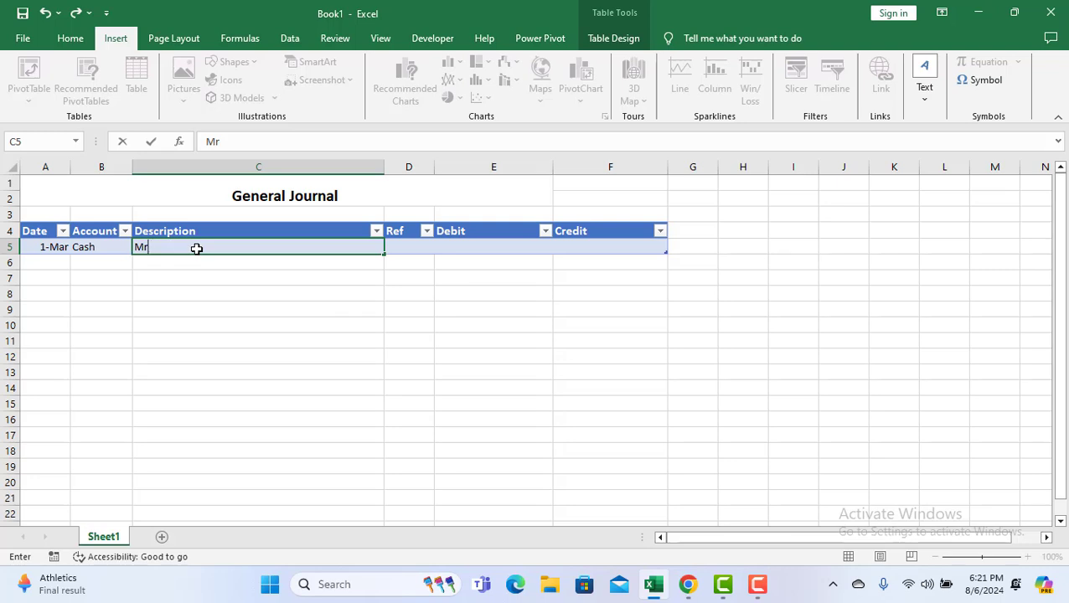
{"action": "key", "text": "BackSpace"}
{"action": "key", "text": "BackSpace"}
{"action": "type", "text": "Re"}
{"action": "key", "text": "BackSpace"}
{"action": "type", "text": "ecived Fro"}
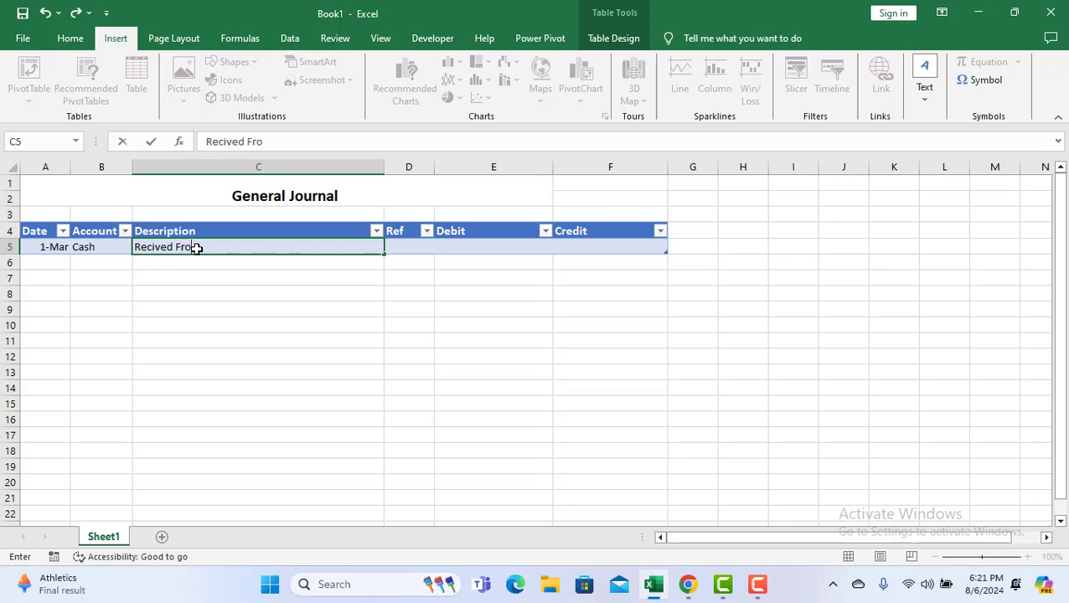
{"action": "type", "text": "m Jhon"}
{"action": "key", "text": "Tab"}
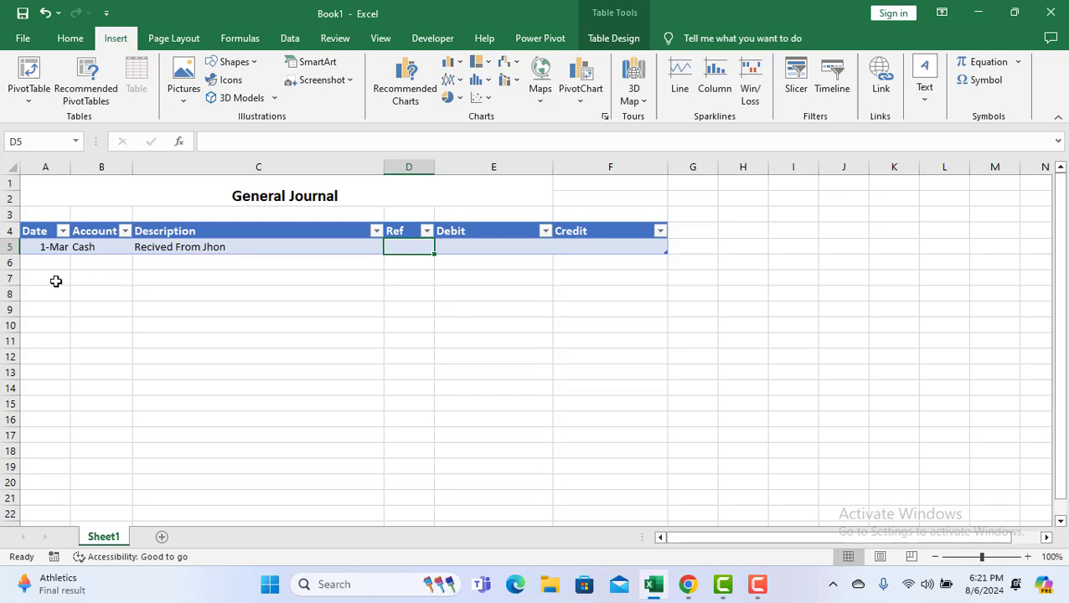
Enter 25000 as the debit amount of the Cash entry in E5.
{"action": "left_click", "coordinate": [90, 260]}
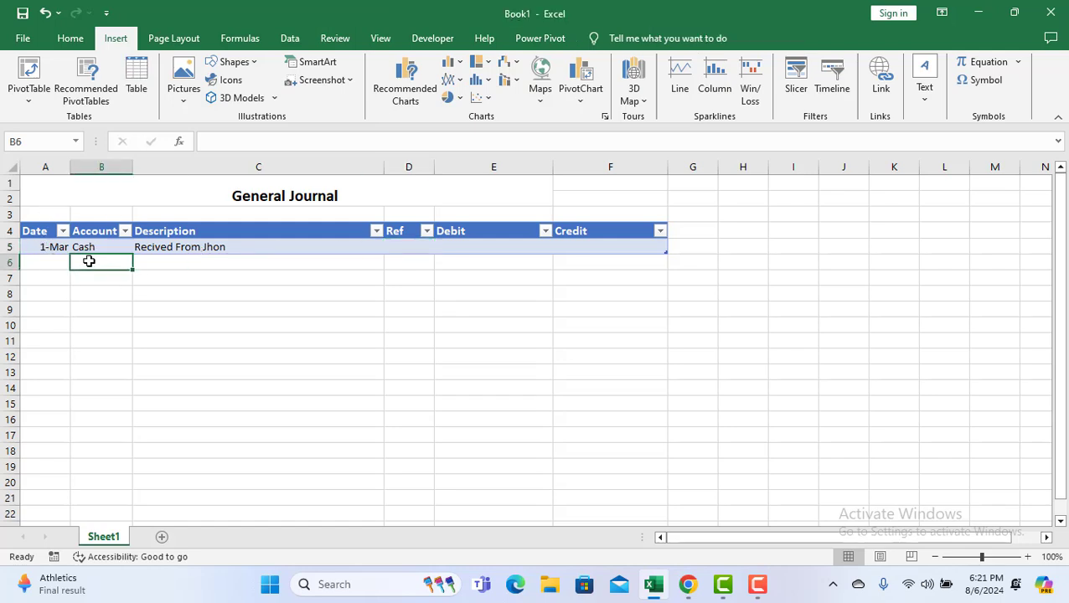
{"action": "left_click", "coordinate": [327, 248]}
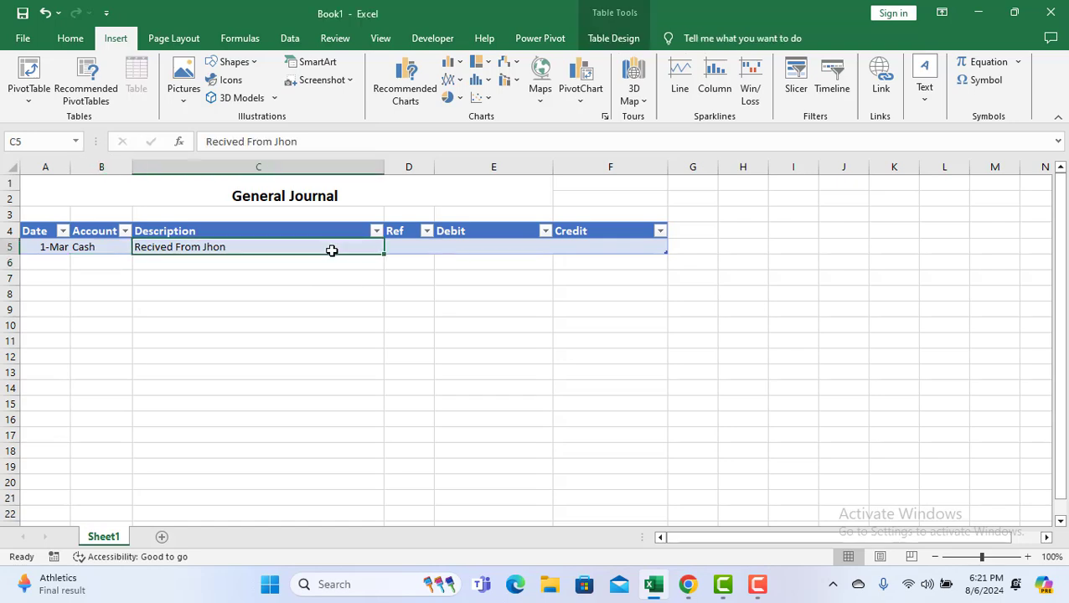
{"action": "left_click", "coordinate": [473, 248]}
{"action": "type", "text": "2500"}
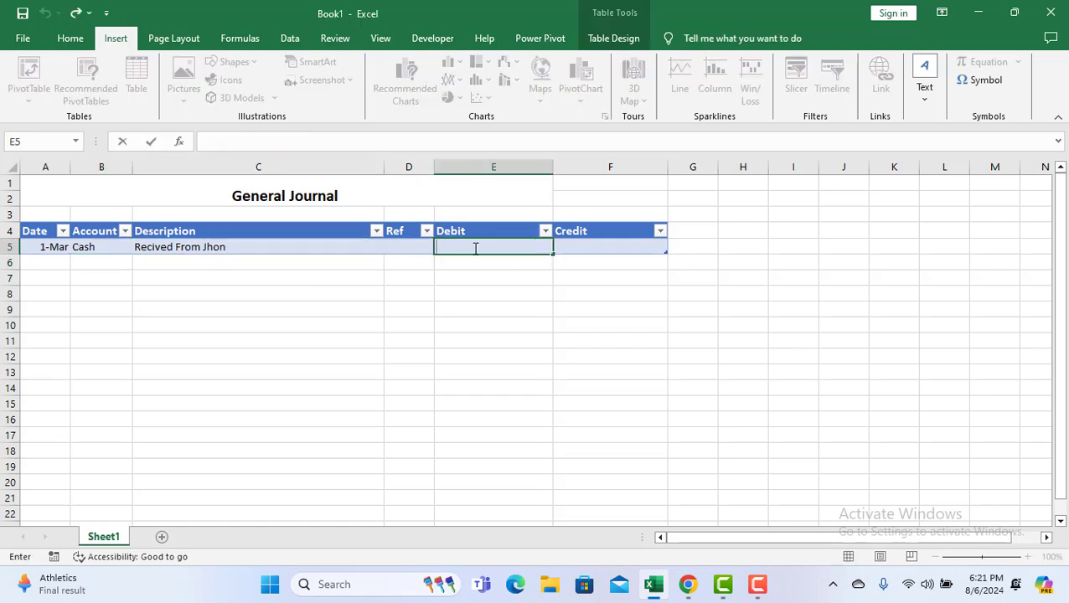
{"action": "type", "text": "0"}
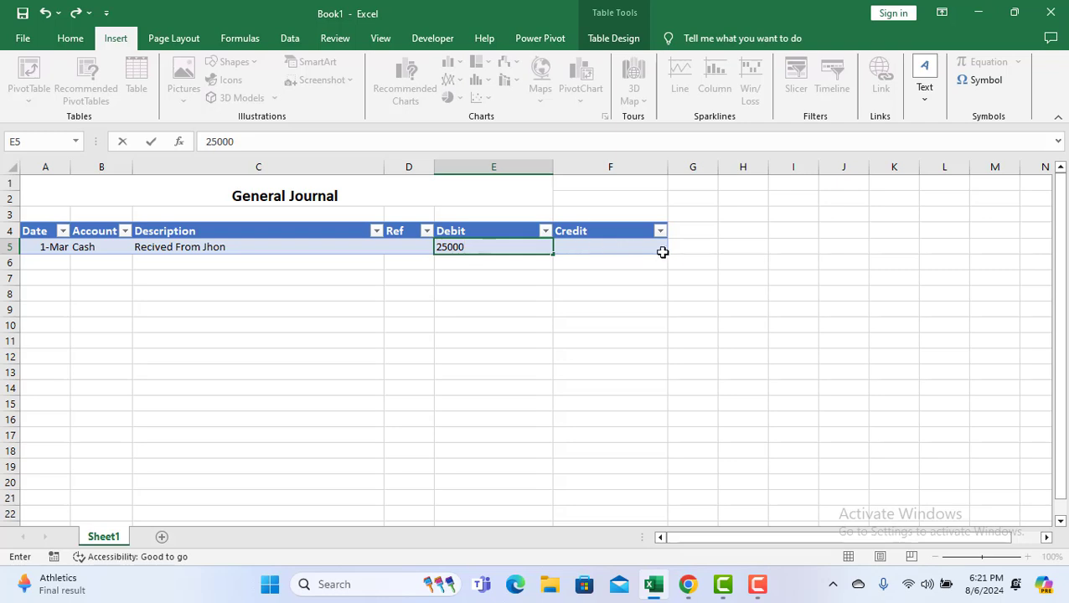
{"action": "left_click", "coordinate": [611, 263]}
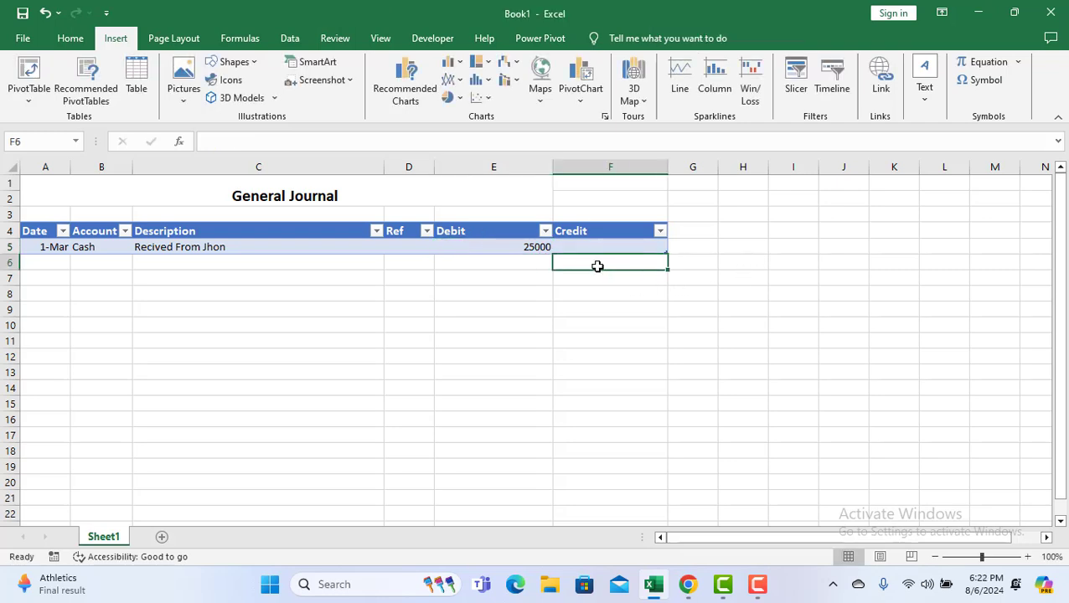
Fill the date from A5 down to A6 as 2-Mar and widen the Date column slightly.
{"action": "left_click", "coordinate": [97, 264]}
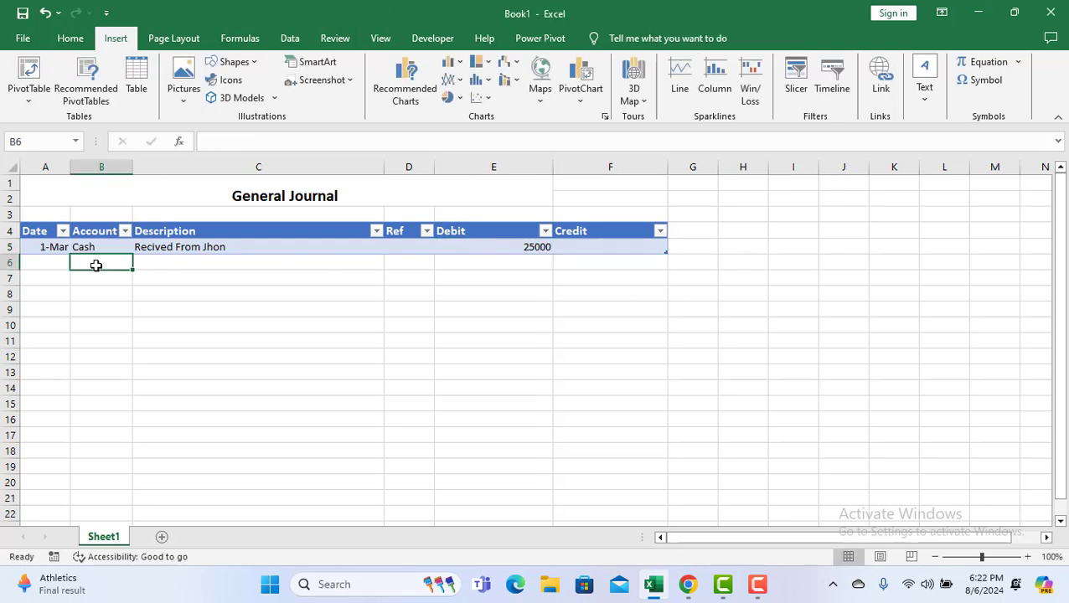
{"action": "left_click", "coordinate": [57, 247]}
{"action": "left_click_drag", "start_coordinate": [71, 254], "coordinate": [73, 268]}
{"action": "left_click_drag", "start_coordinate": [71, 162], "coordinate": [85, 162]}
Enter the payer's name as the account in B6 and "Recived Cash" as the description in C6.
{"action": "left_click", "coordinate": [118, 265]}
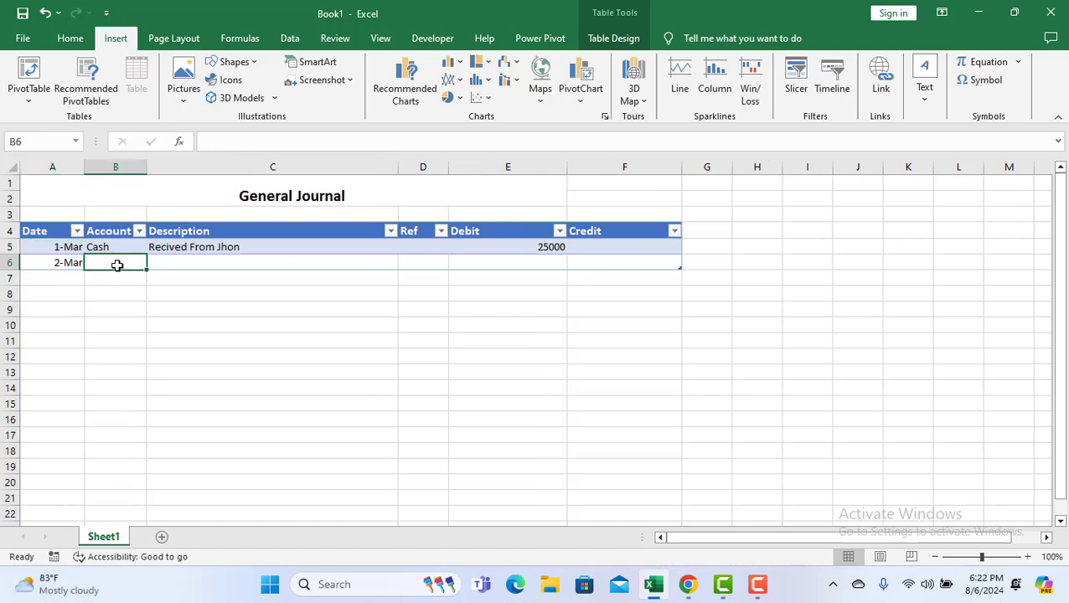
{"action": "type", "text": "Jhon"}
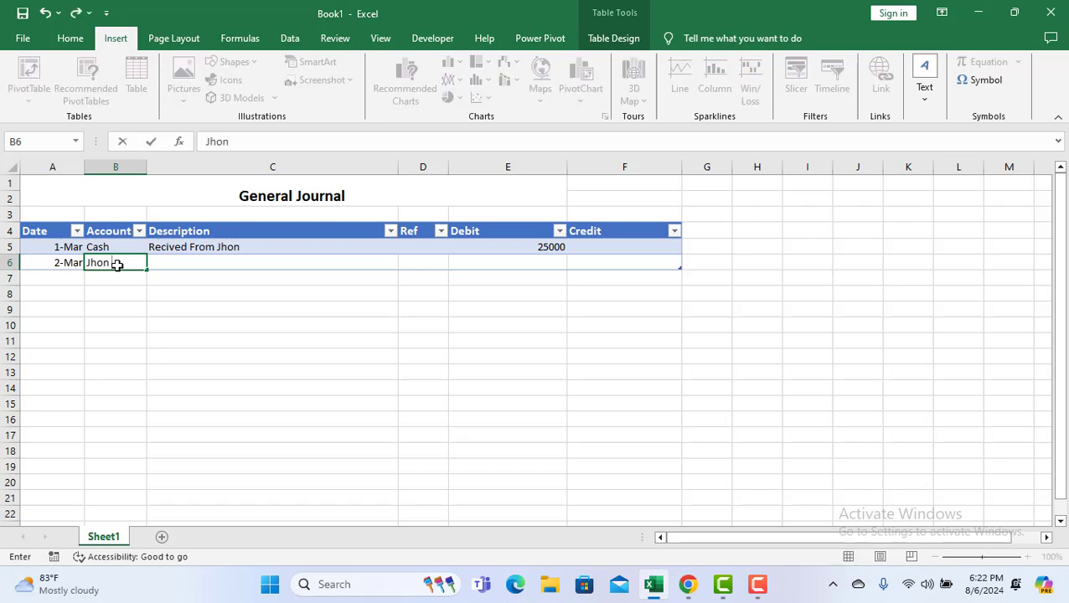
{"action": "key", "text": "Tab"}
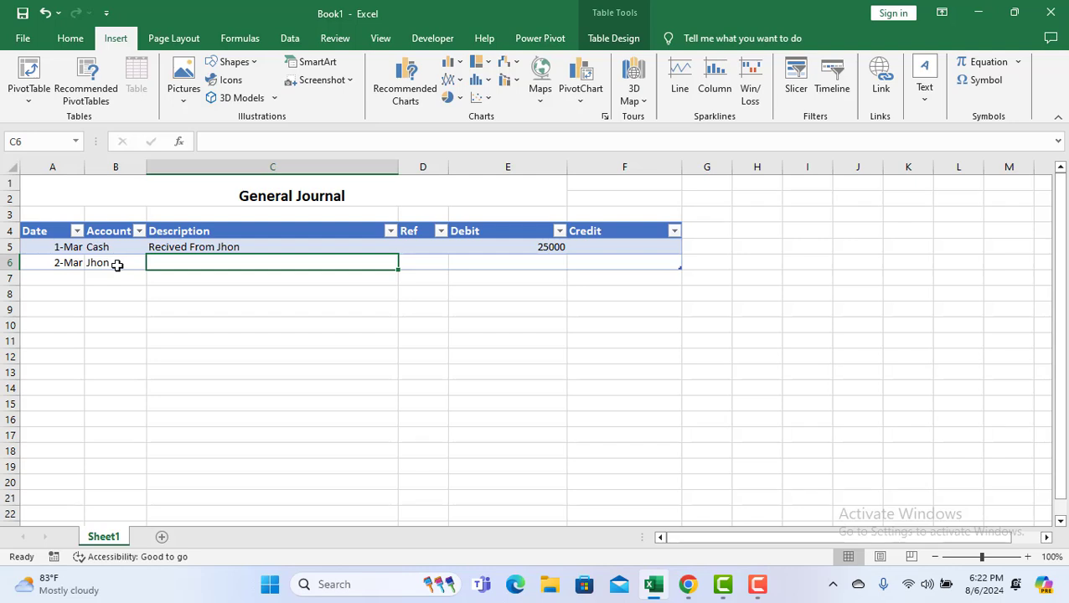
{"action": "type", "text": "R"}
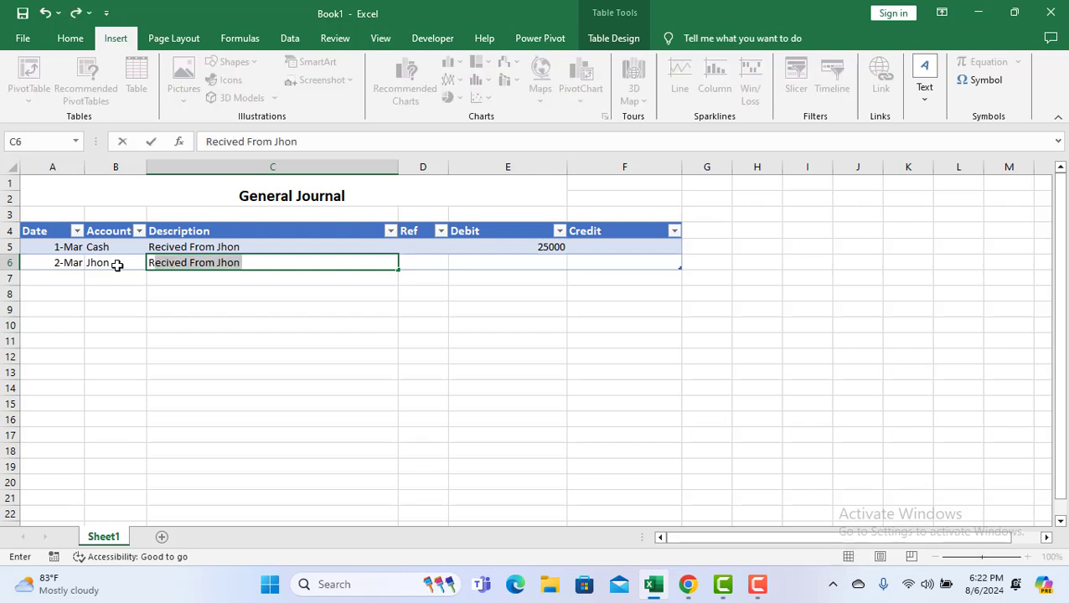
{"action": "type", "text": "ecived CV"}
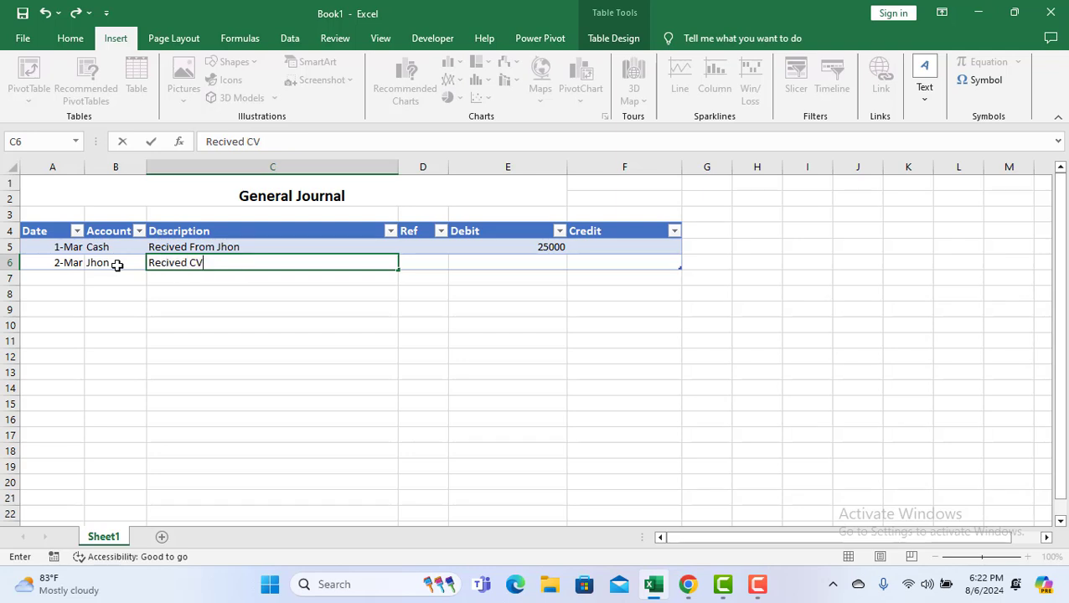
{"action": "key", "text": "BackSpace"}
{"action": "type", "text": "ash"}
{"action": "key", "text": "Tab"}
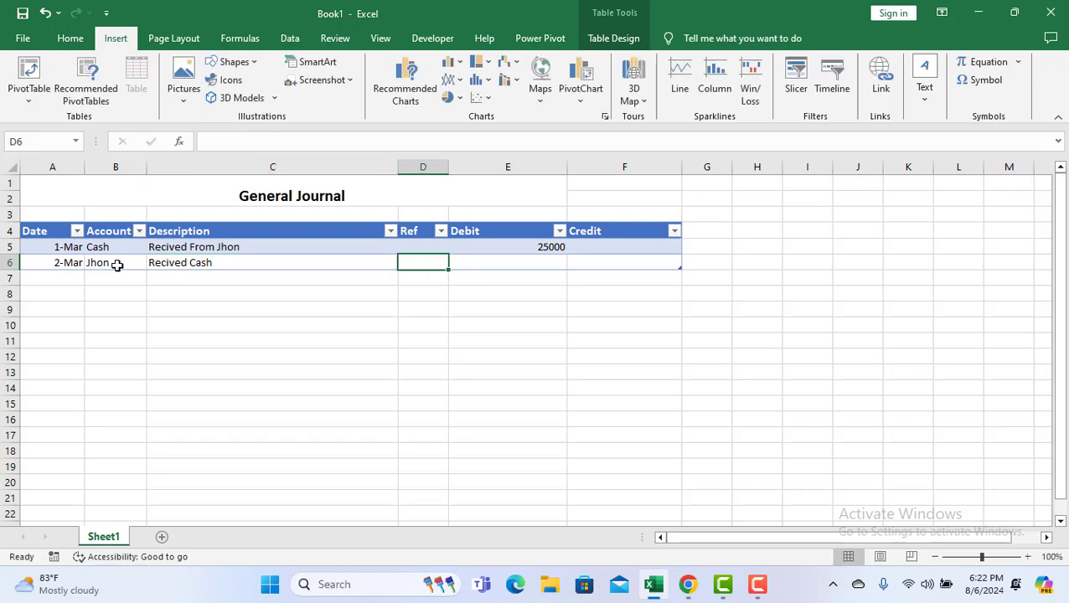
Enter 25000 as the credit amount of the 2-Mar entry in F6, leaving Ref and Debit empty.
{"action": "key", "text": "Tab"}
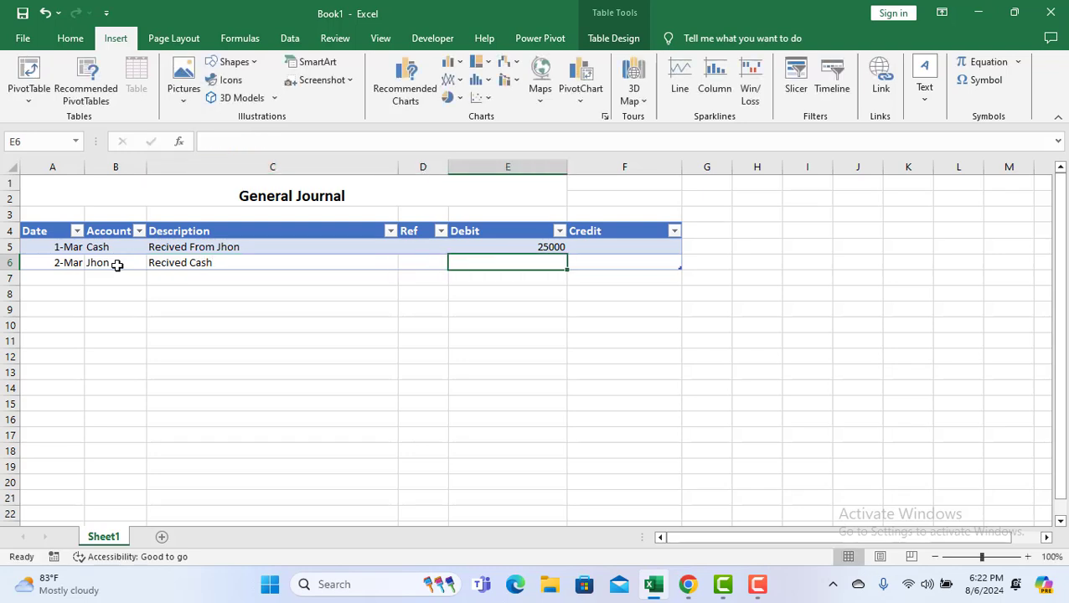
{"action": "key", "text": "Tab"}
{"action": "type", "text": "250"}
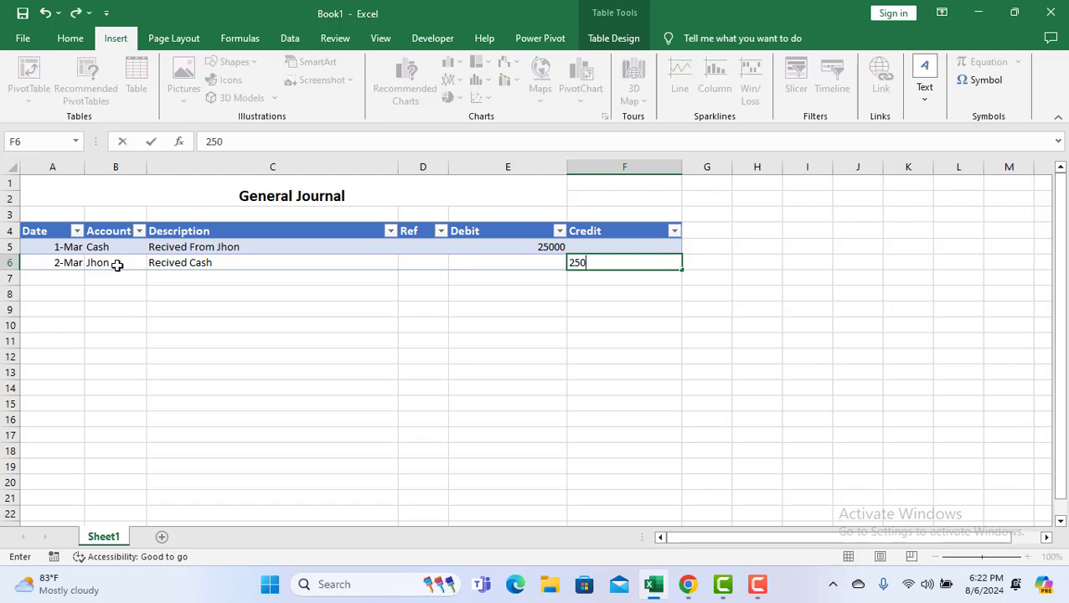
{"action": "type", "text": "00"}
{"action": "key", "text": "Return"}
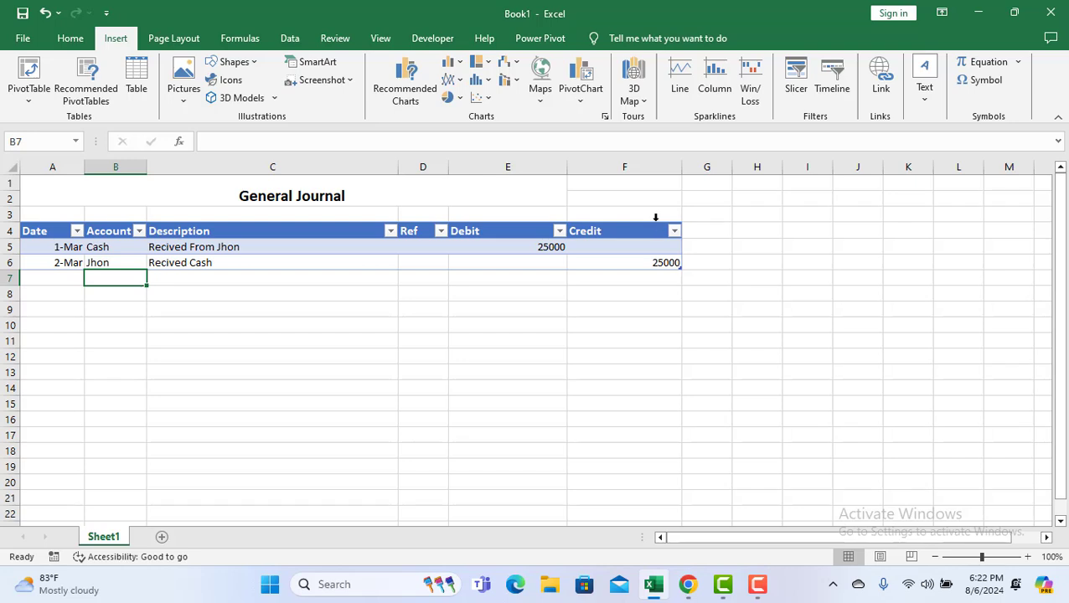
{"action": "left_click", "coordinate": [60, 42]}
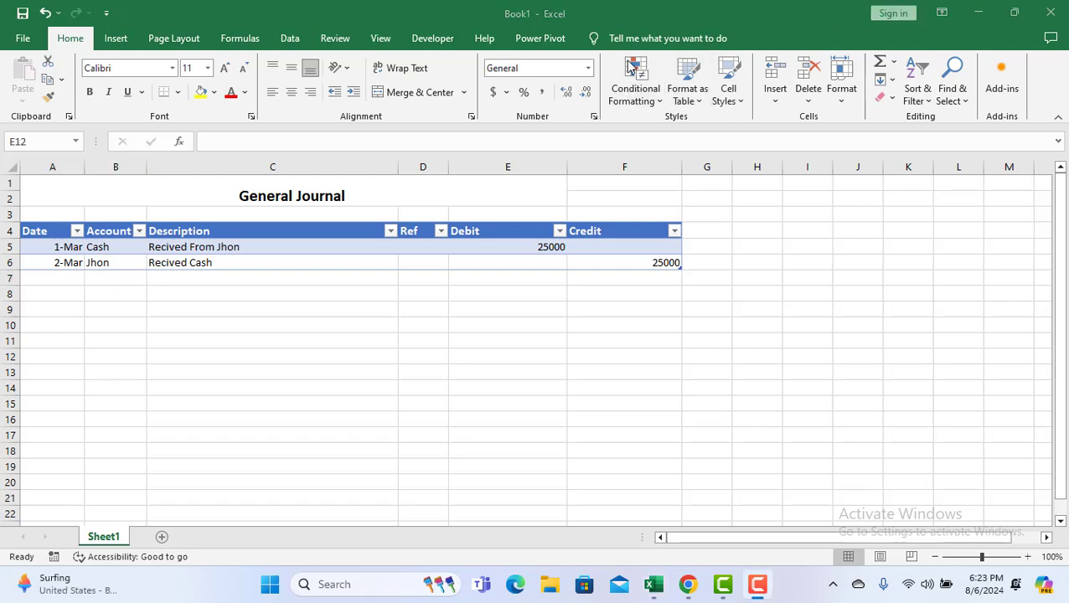
Format all of column A as Date using the "March 14, 2012" type with the English (United States) locale.
{"action": "left_click", "coordinate": [54, 167]}
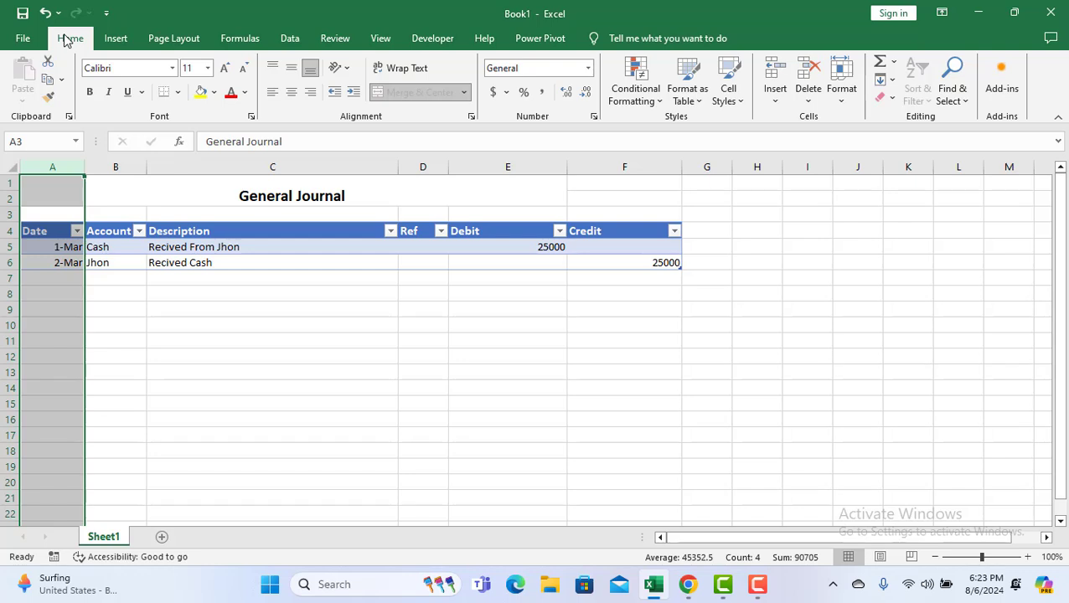
{"action": "right_click", "coordinate": [58, 171]}
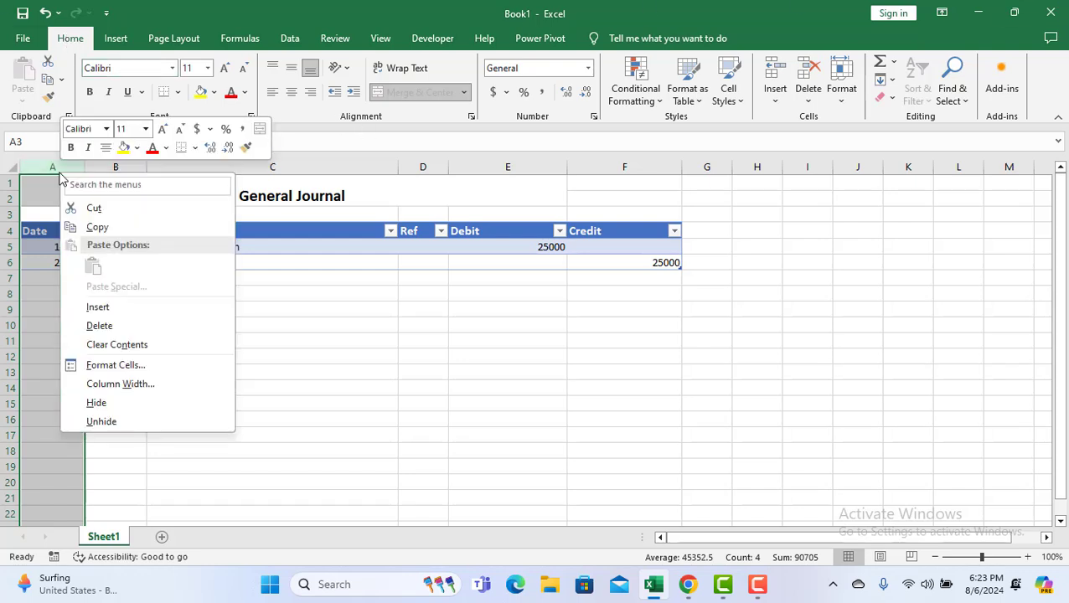
{"action": "left_click", "coordinate": [115, 365]}
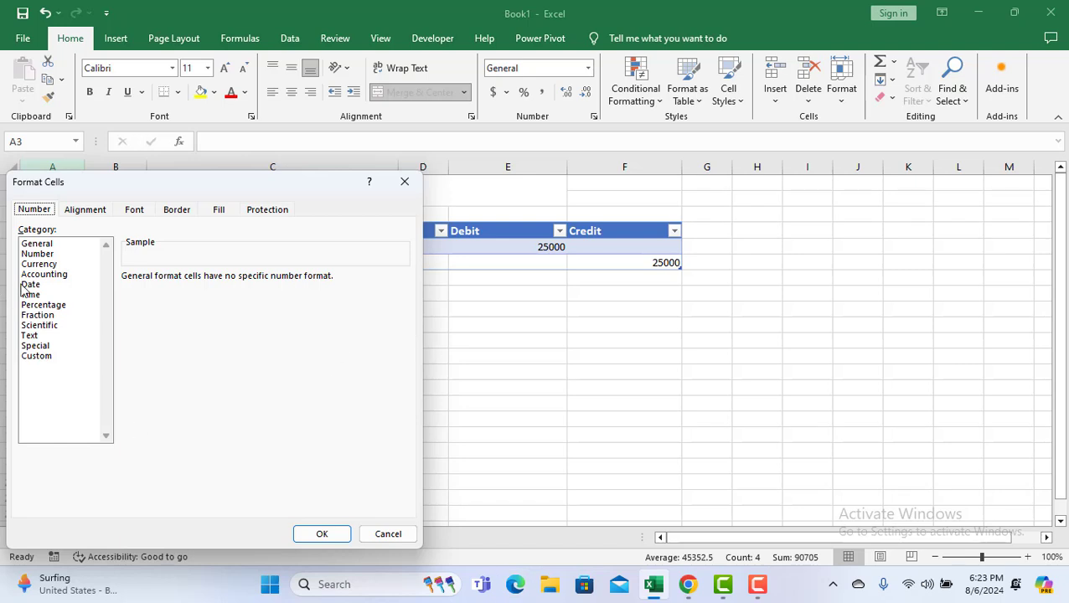
{"action": "left_click", "coordinate": [47, 285]}
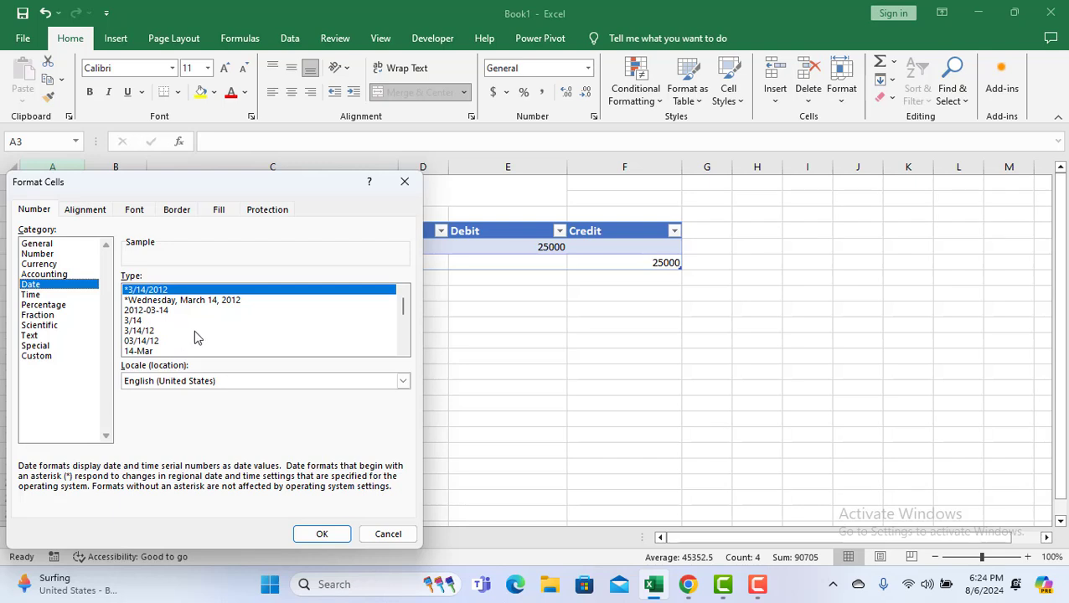
{"action": "scroll", "coordinate": [403, 352], "scroll_direction": "down", "scroll_amount": 2}
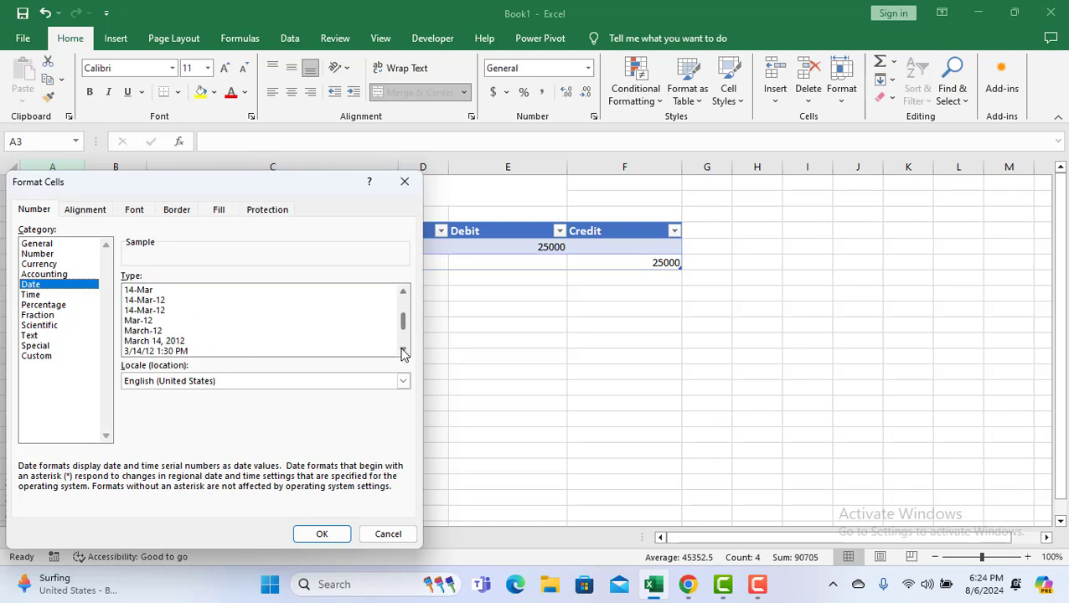
{"action": "left_click", "coordinate": [178, 341]}
{"action": "left_click", "coordinate": [322, 533]}
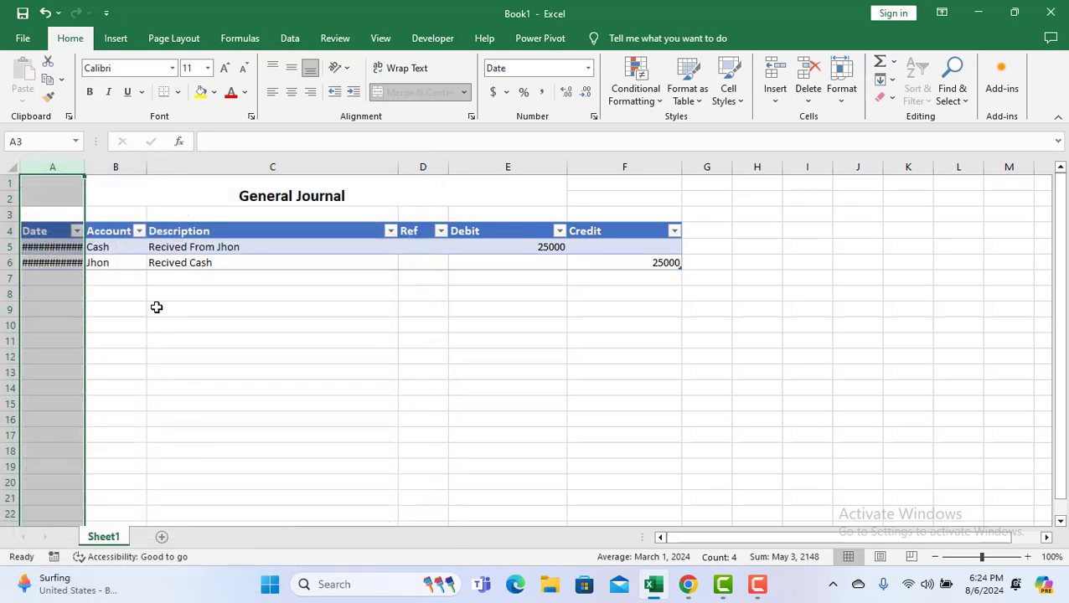
Widen the Date column enough to fit the full month-name dates.
{"action": "left_click", "coordinate": [109, 295]}
{"action": "left_click_drag", "start_coordinate": [85, 164], "coordinate": [133, 167]}
{"action": "left_click", "coordinate": [46, 284]}
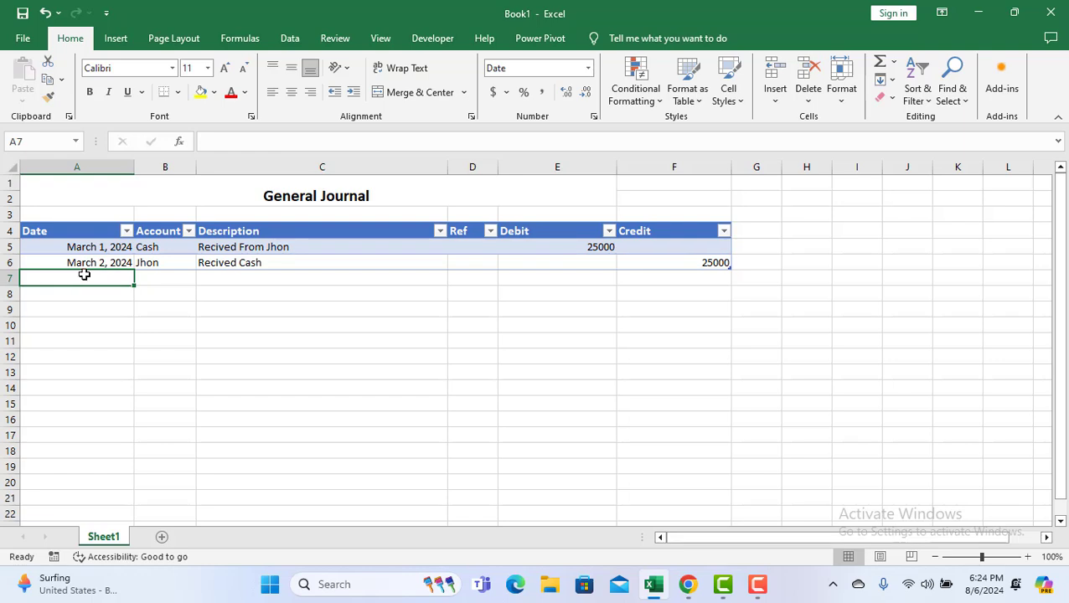
Change the date of the credit entry in A6 to 3/1/2024.
{"action": "double_click", "coordinate": [106, 265]}
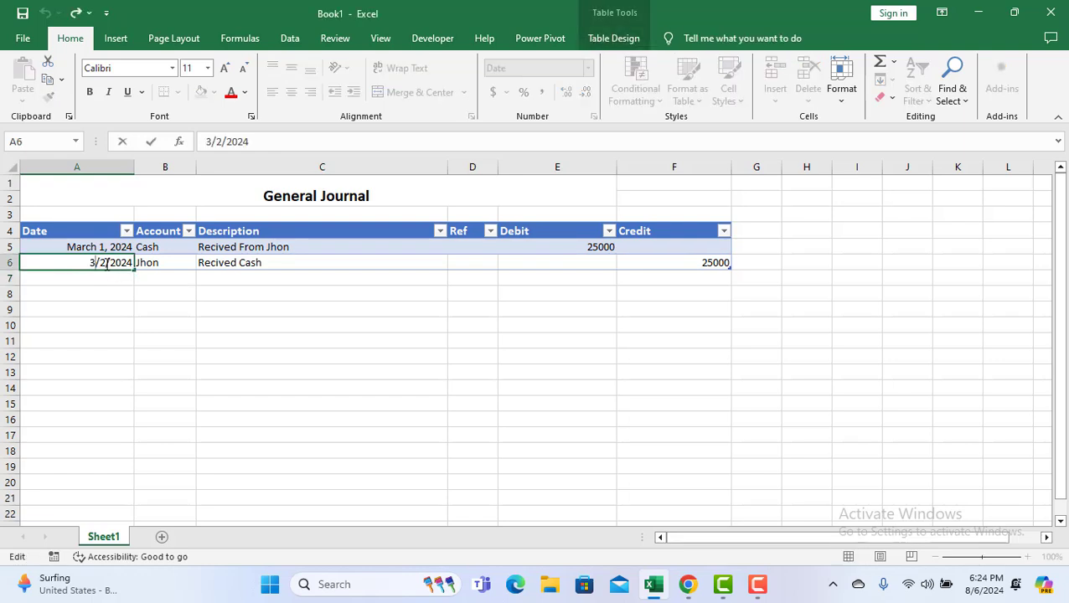
{"action": "key", "text": "BackSpace"}
{"action": "type", "text": "1"}
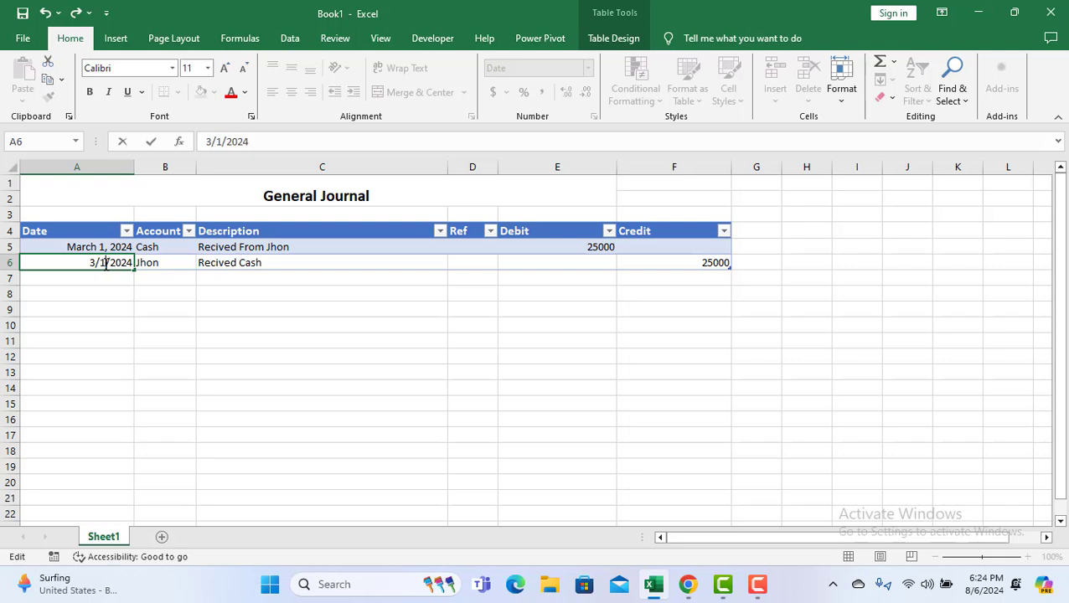
{"action": "left_click", "coordinate": [137, 312]}
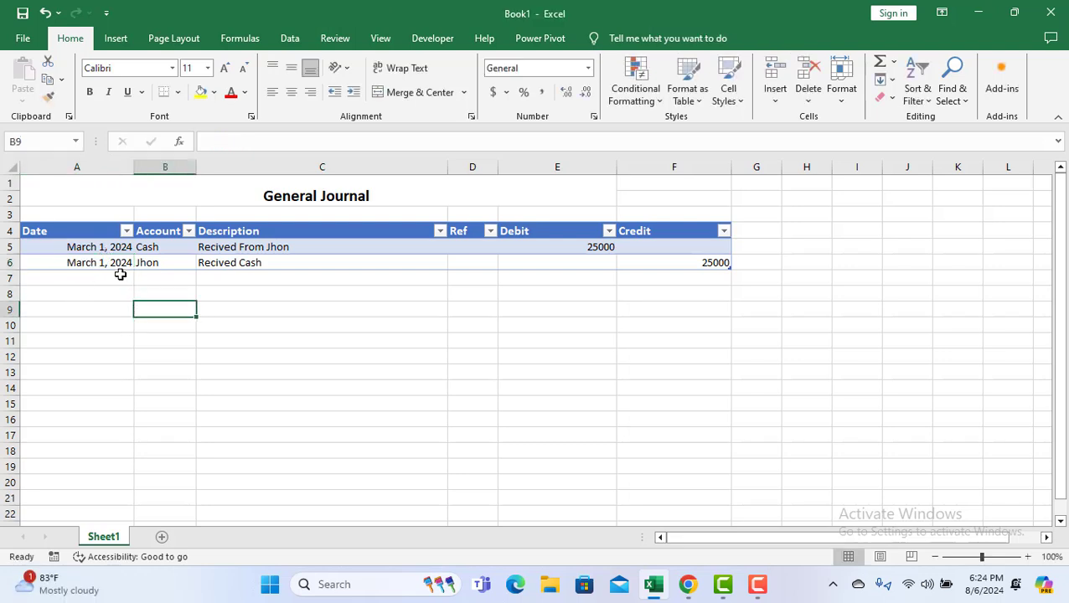
Enter Tran1 as the Ref in D5 and fill it down to D6 as Tran2.
{"action": "double_click", "coordinate": [472, 247]}
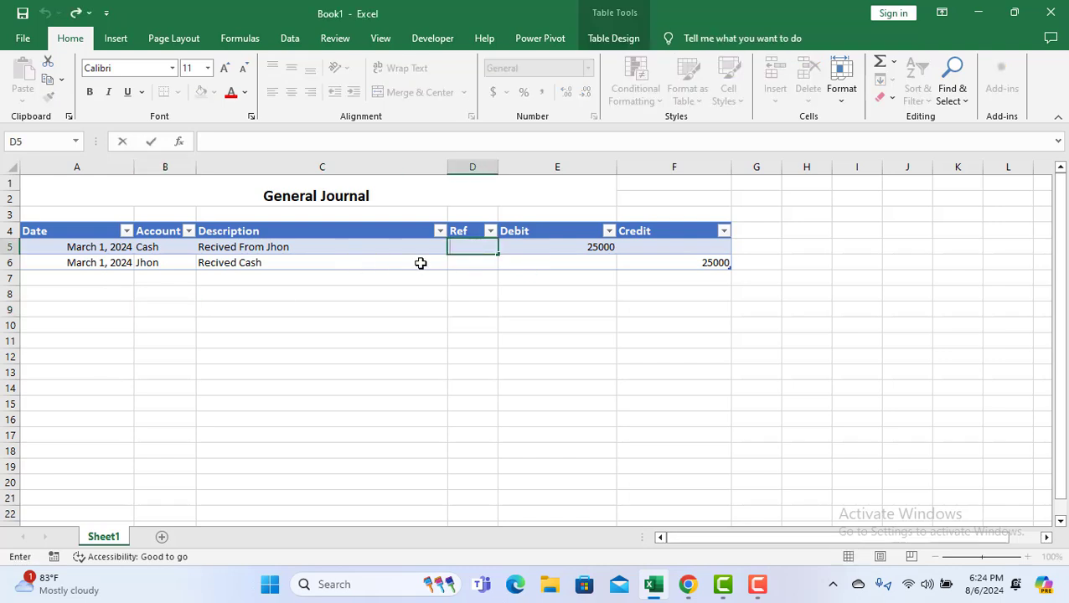
{"action": "type", "text": "4"}
{"action": "key", "text": "BackSpace"}
{"action": "type", "text": "Tean"}
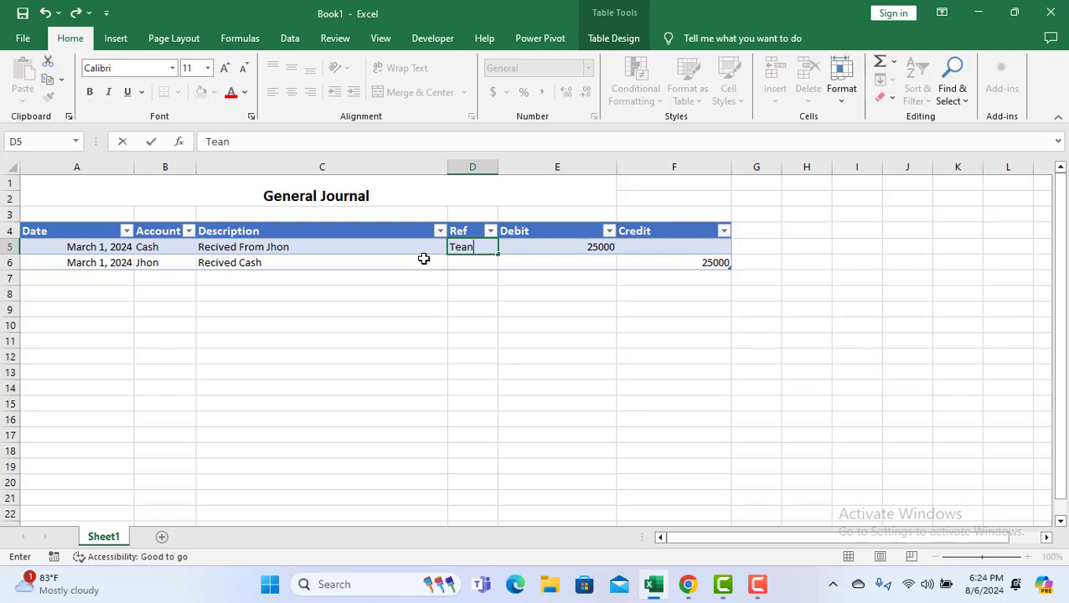
{"action": "key", "text": "BackSpace"}
{"action": "key", "text": "BackSpace"}
{"action": "key", "text": "BackSpace"}
{"action": "type", "text": "ran1"}
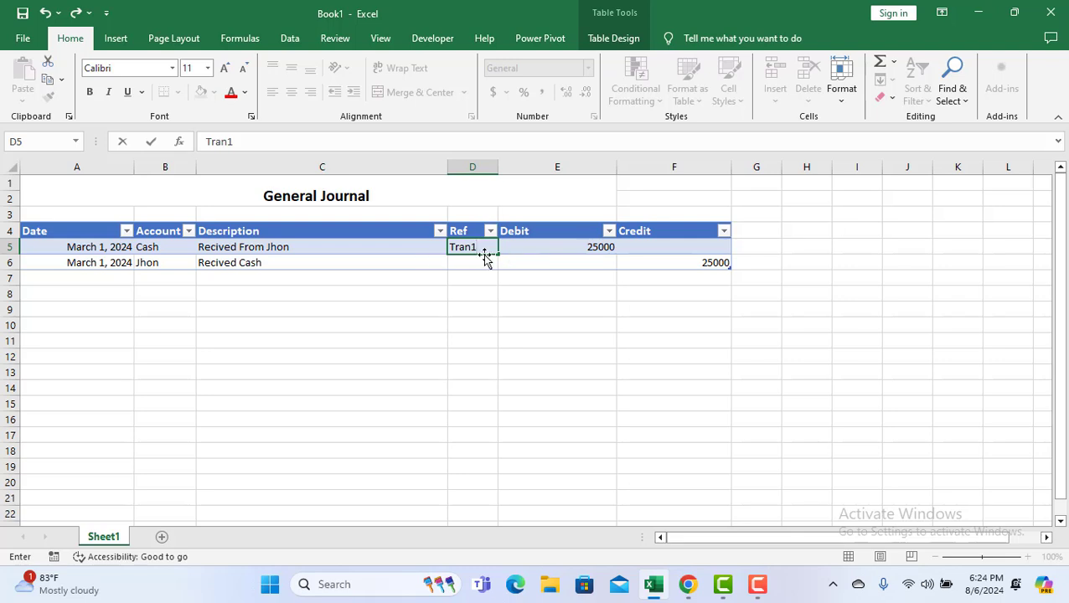
{"action": "left_click_drag", "start_coordinate": [495, 259], "coordinate": [496, 267]}
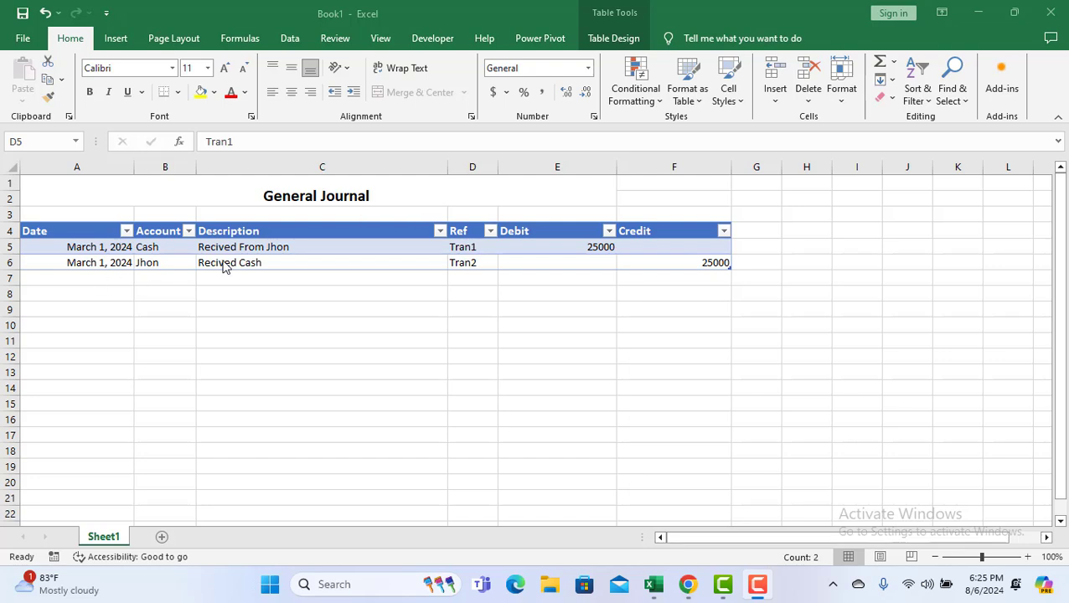
{"action": "left_click", "coordinate": [104, 280]}
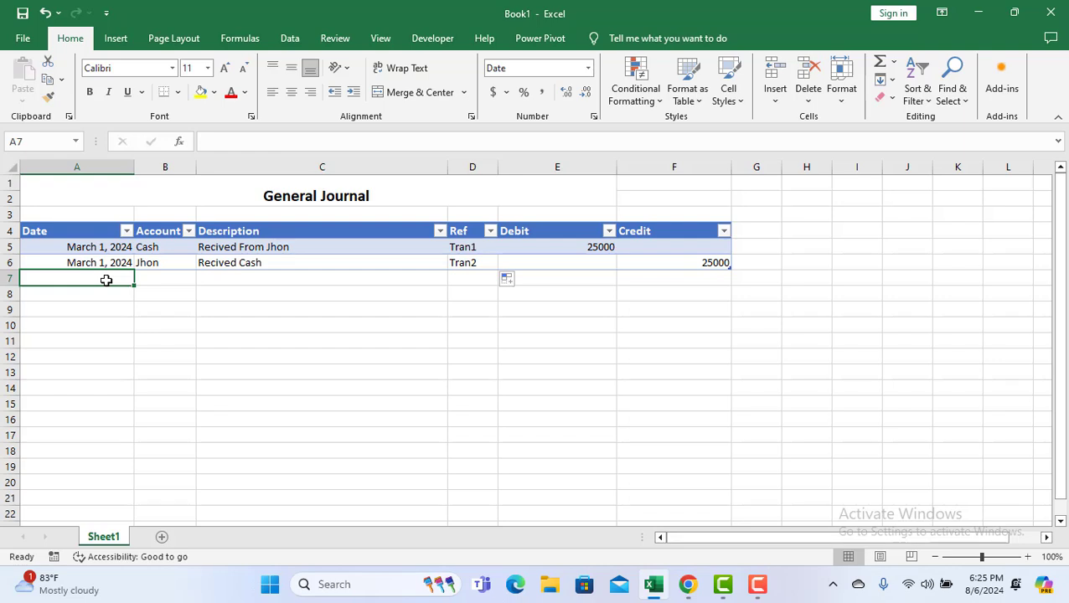
{"action": "type", "text": "3"}
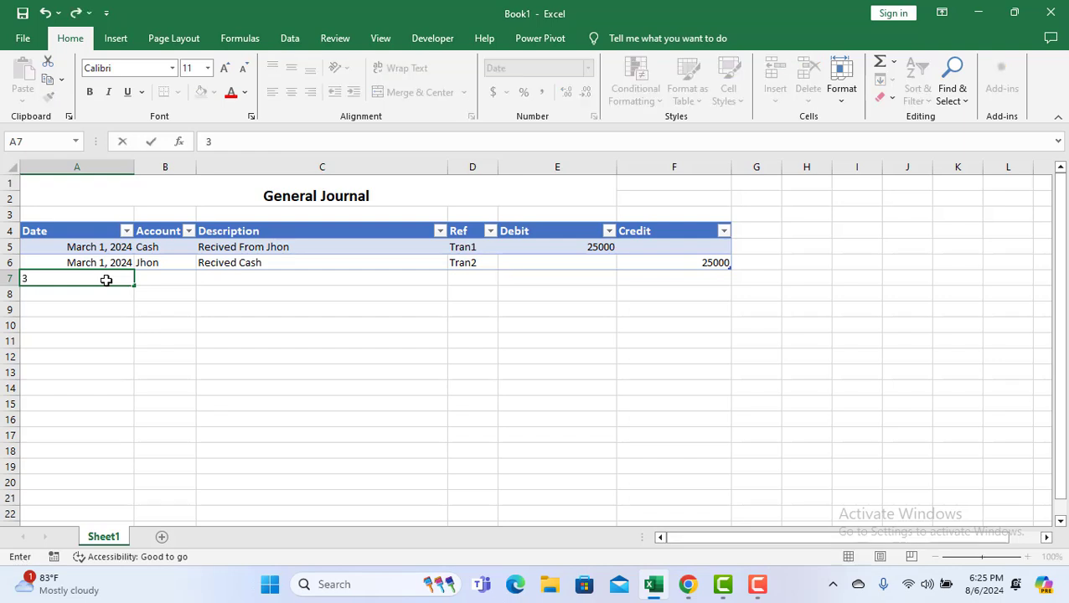
{"action": "type", "text": "/3/"}
{"action": "left_click", "coordinate": [236, 303]}
{"action": "left_click", "coordinate": [115, 277]}
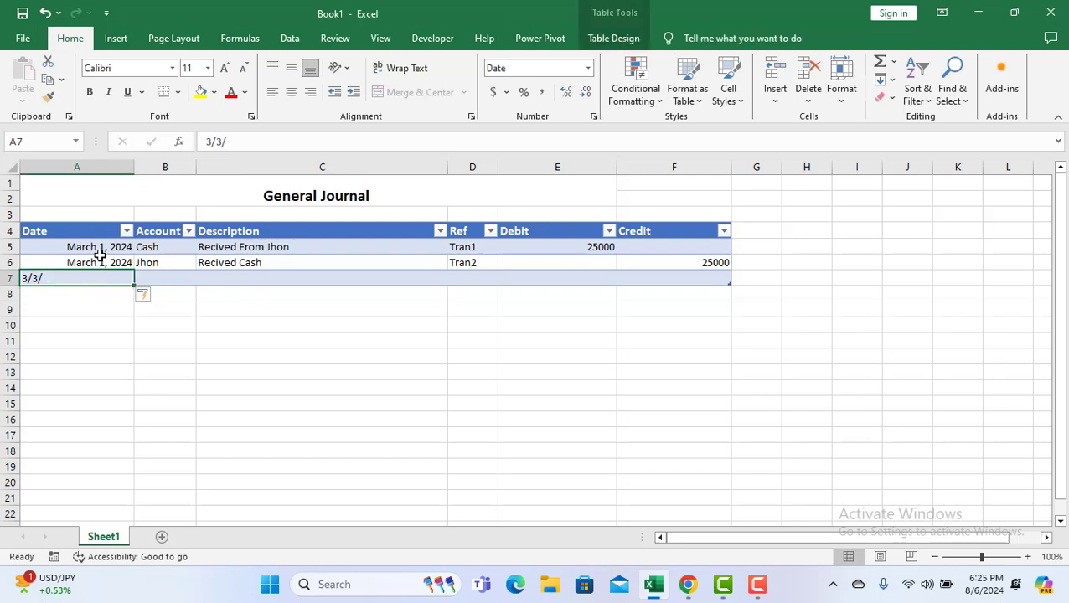
Fill the date from A6 down through A8 and change the date in A7 to 3/3/2024.
{"action": "left_click", "coordinate": [108, 262]}
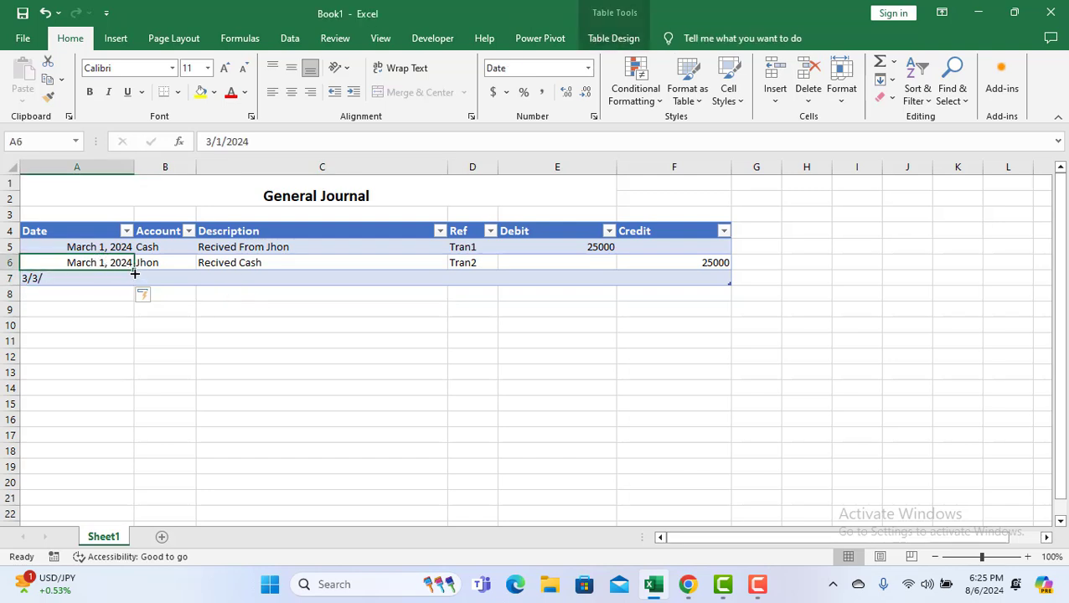
{"action": "left_click_drag", "start_coordinate": [132, 270], "coordinate": [130, 298]}
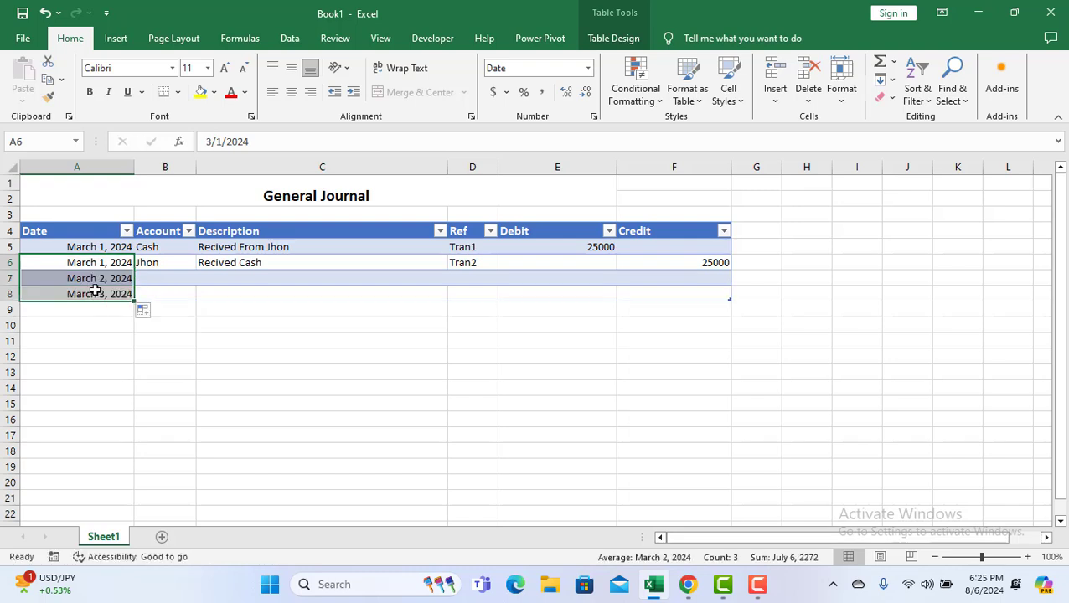
{"action": "left_click", "coordinate": [102, 279]}
{"action": "double_click", "coordinate": [103, 279]}
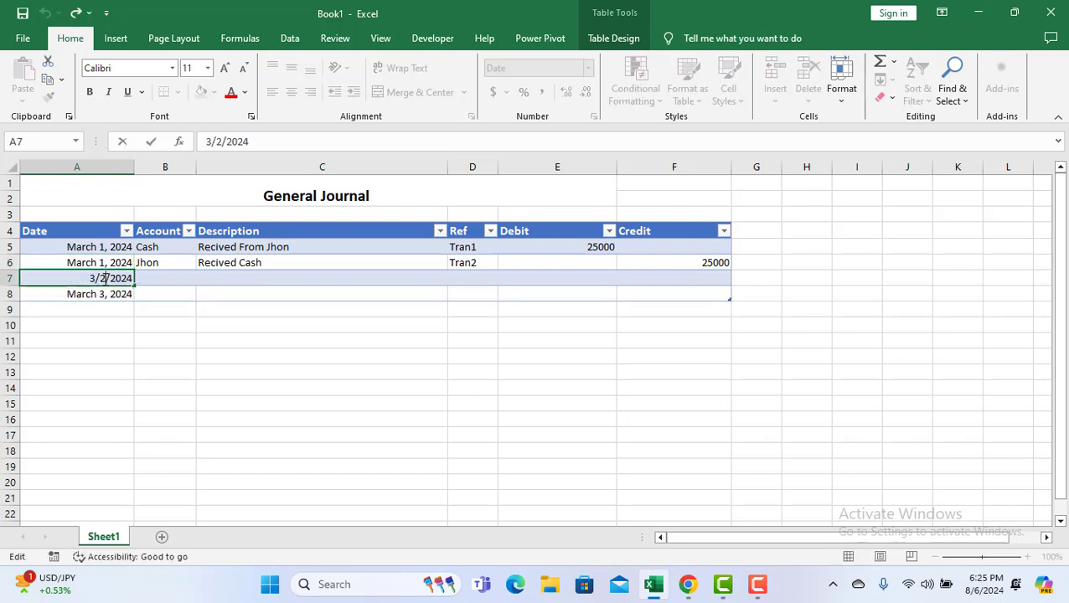
{"action": "key", "text": "BackSpace"}
{"action": "type", "text": "3"}
{"action": "key", "text": "Return"}
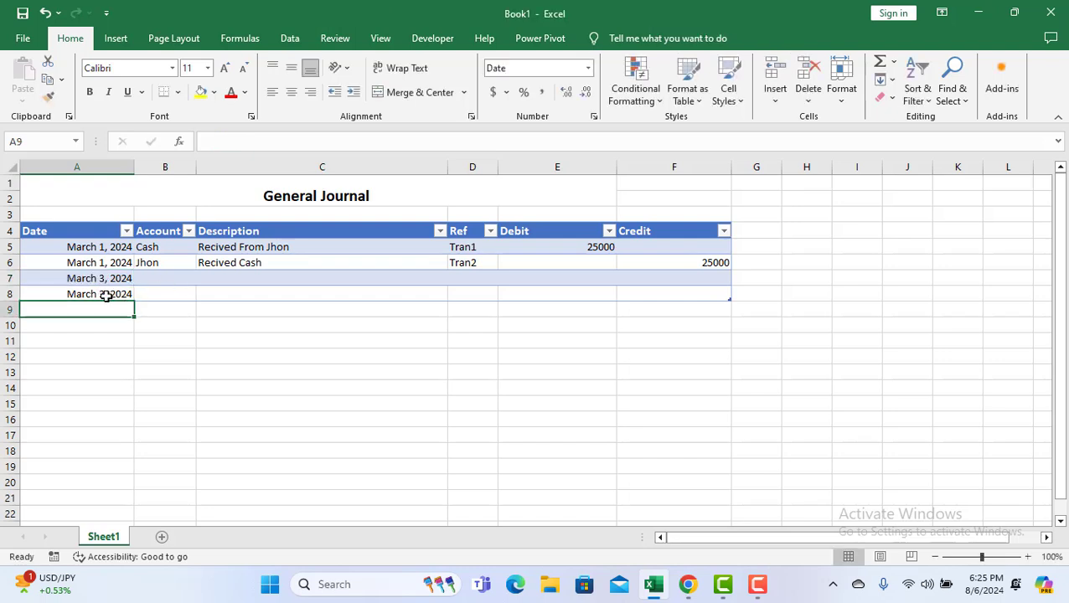
Change the date in A8 to 3/4/2024.
{"action": "double_click", "coordinate": [106, 295]}
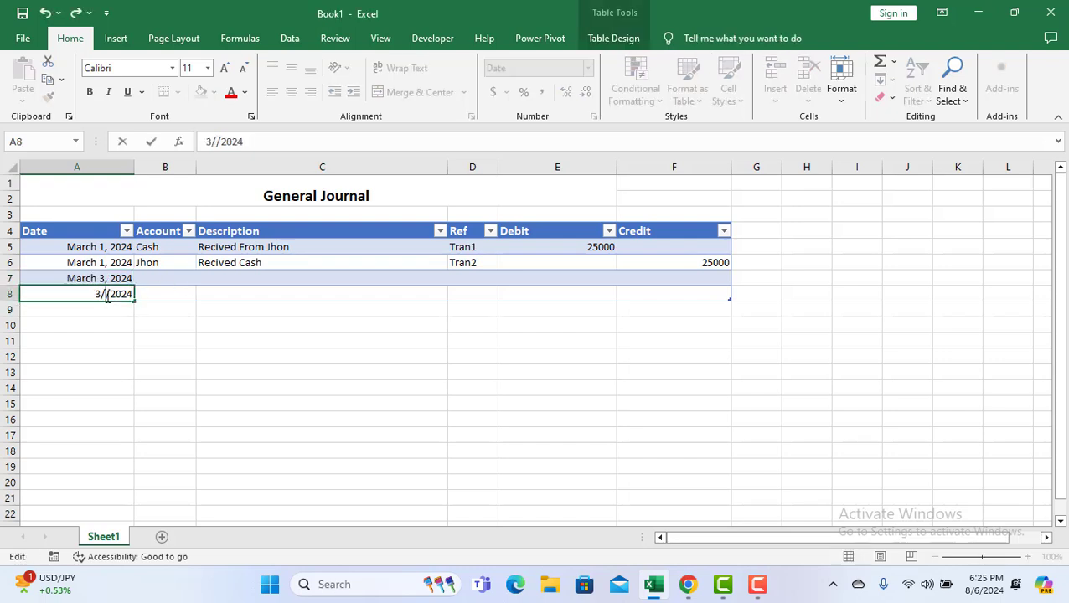
{"action": "key", "text": "BackSpace"}
{"action": "type", "text": "4"}
{"action": "left_click", "coordinate": [202, 386]}
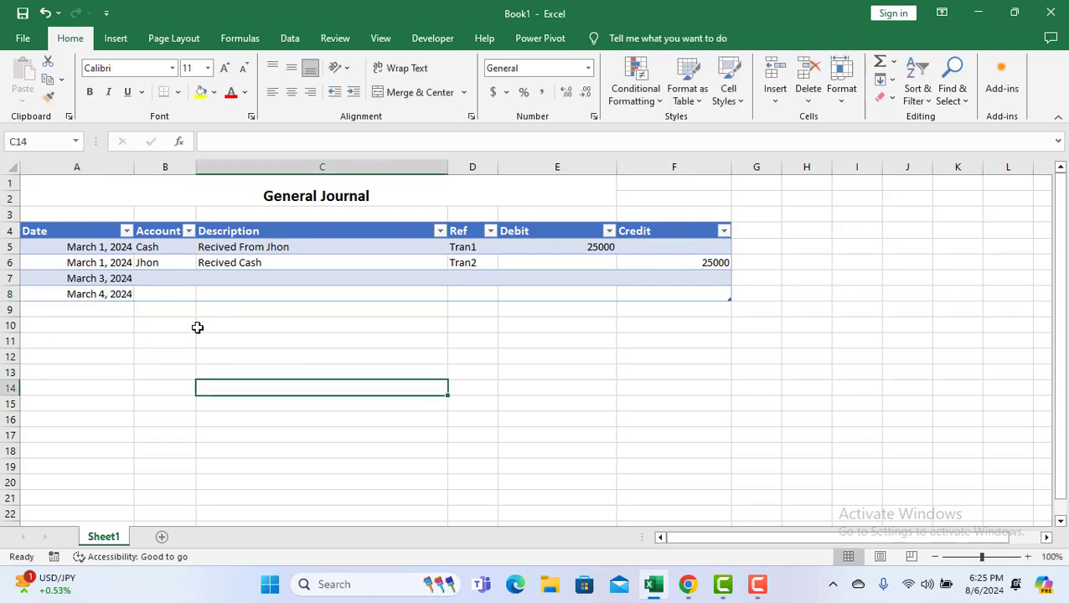
Set the date in A8 to 3/3/2024 so it matches the date in A7.
{"action": "left_click", "coordinate": [105, 293]}
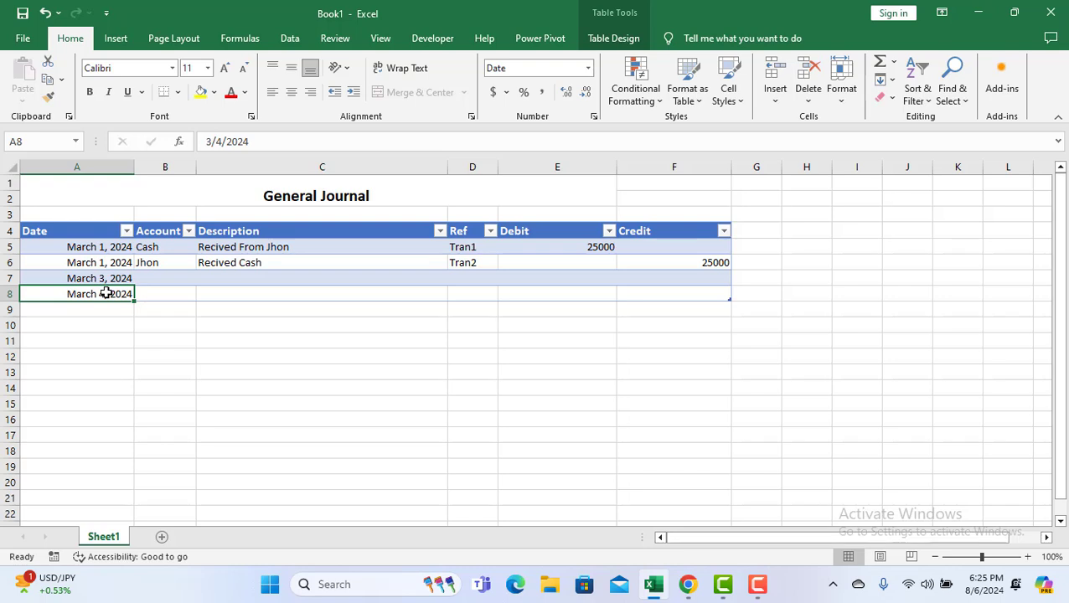
{"action": "double_click", "coordinate": [106, 293]}
{"action": "key", "text": "BackSpace"}
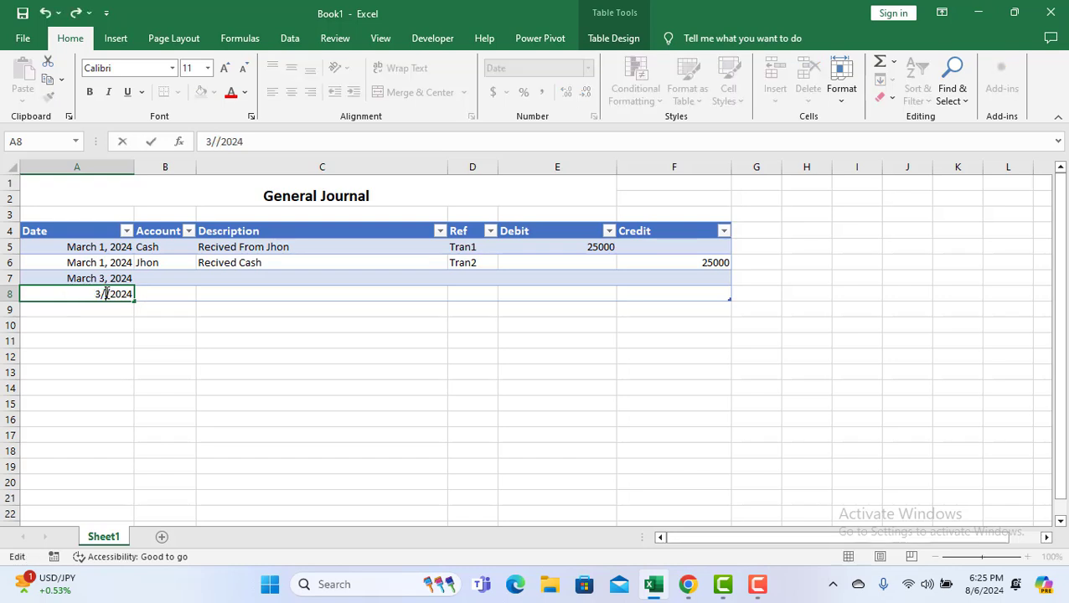
{"action": "type", "text": "3"}
{"action": "left_click", "coordinate": [234, 278]}
Enter "Stationary" as the account in B7 and "Purchased With Cash" as the description in C7.
{"action": "left_click", "coordinate": [179, 276]}
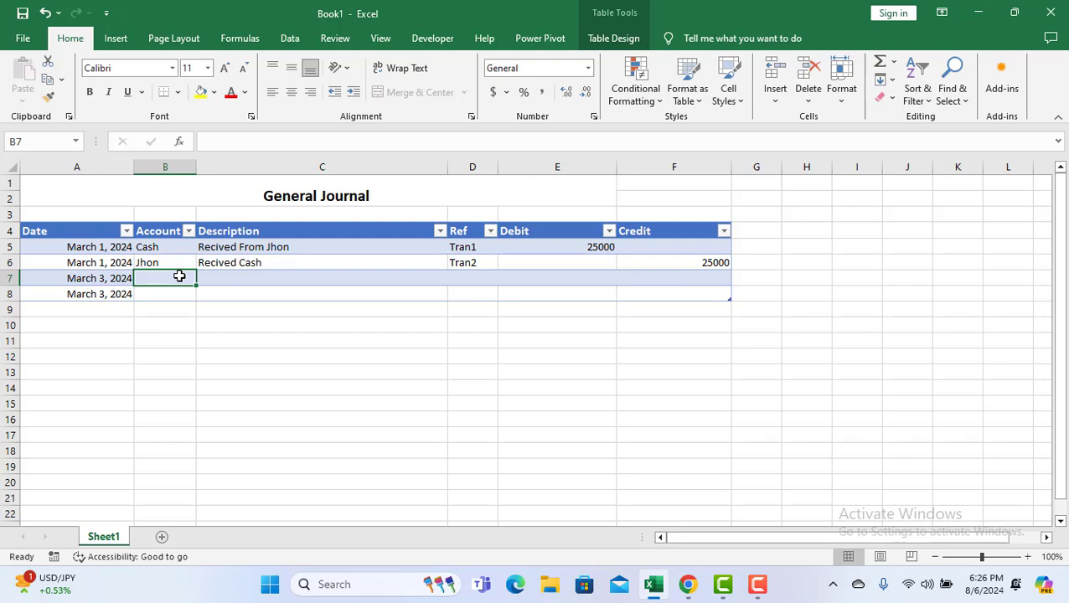
{"action": "type", "text": "Sta"}
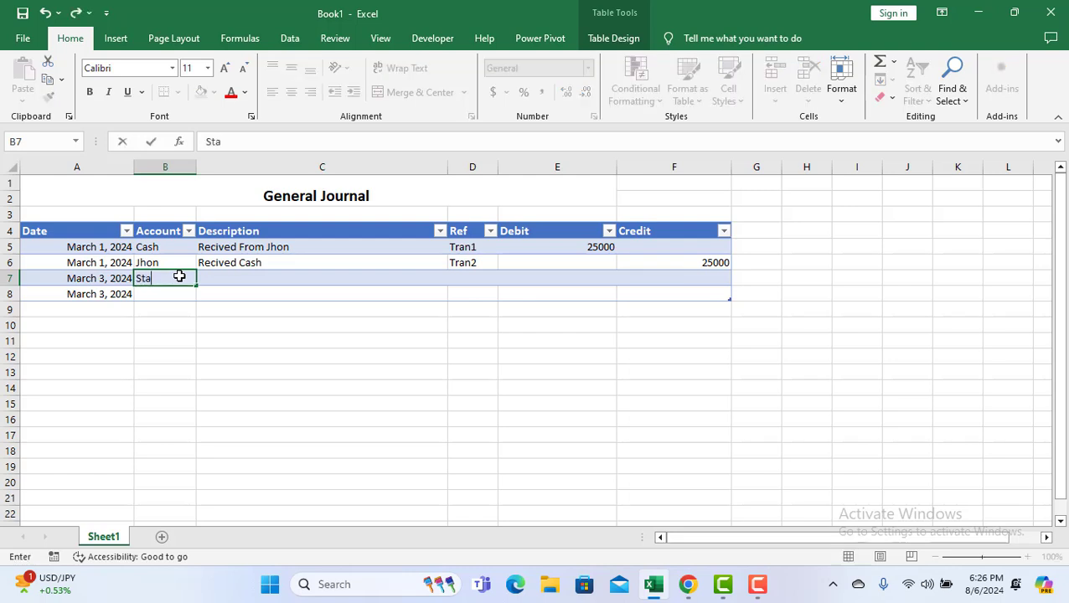
{"action": "type", "text": "tionary"}
{"action": "key", "text": "Tab"}
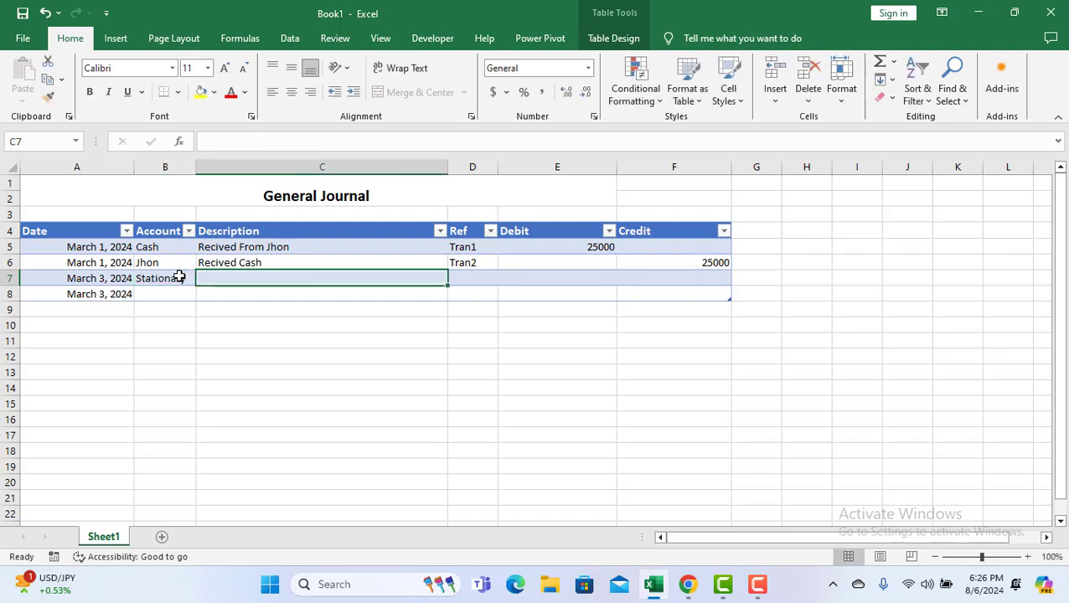
{"action": "type", "text": "P"}
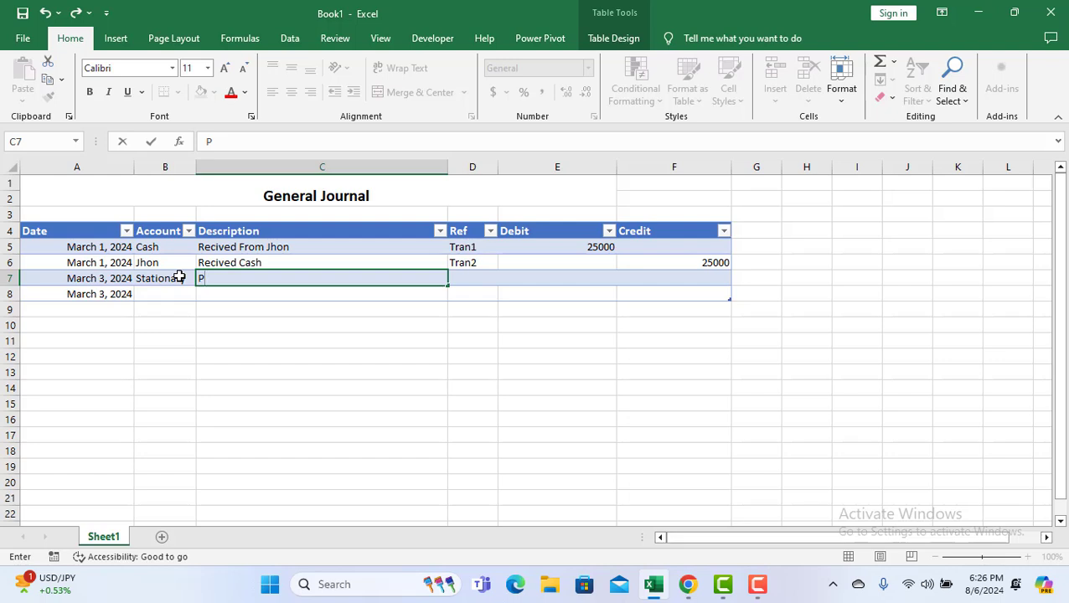
{"action": "type", "text": "urchased"}
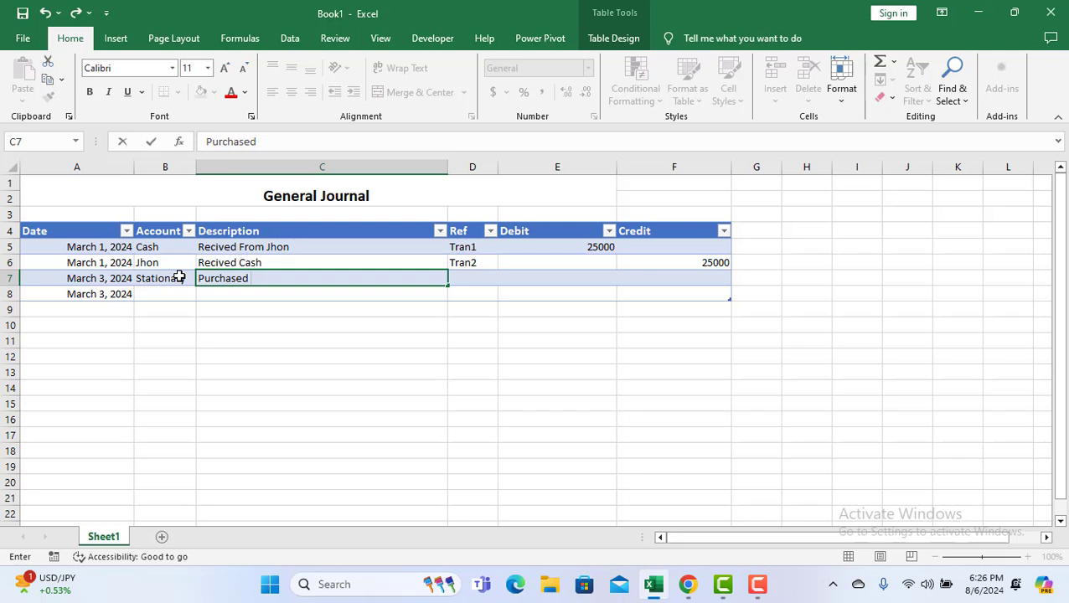
{"action": "type", "text": " With Cash"}
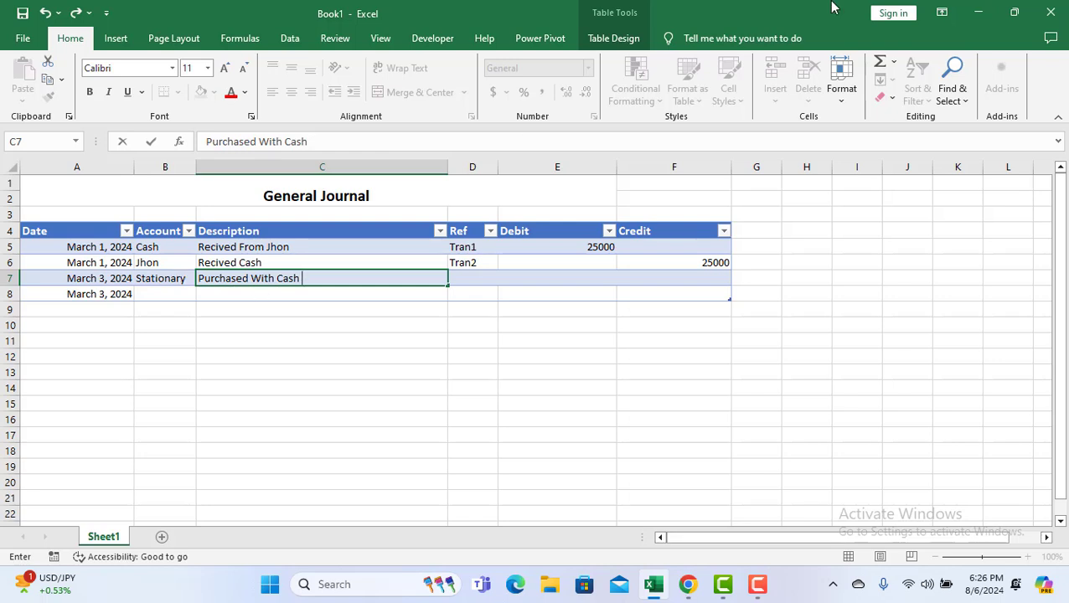
Enter "invoice 123" as the Ref of the Stationary entry in D7.
{"action": "left_click", "coordinate": [475, 279]}
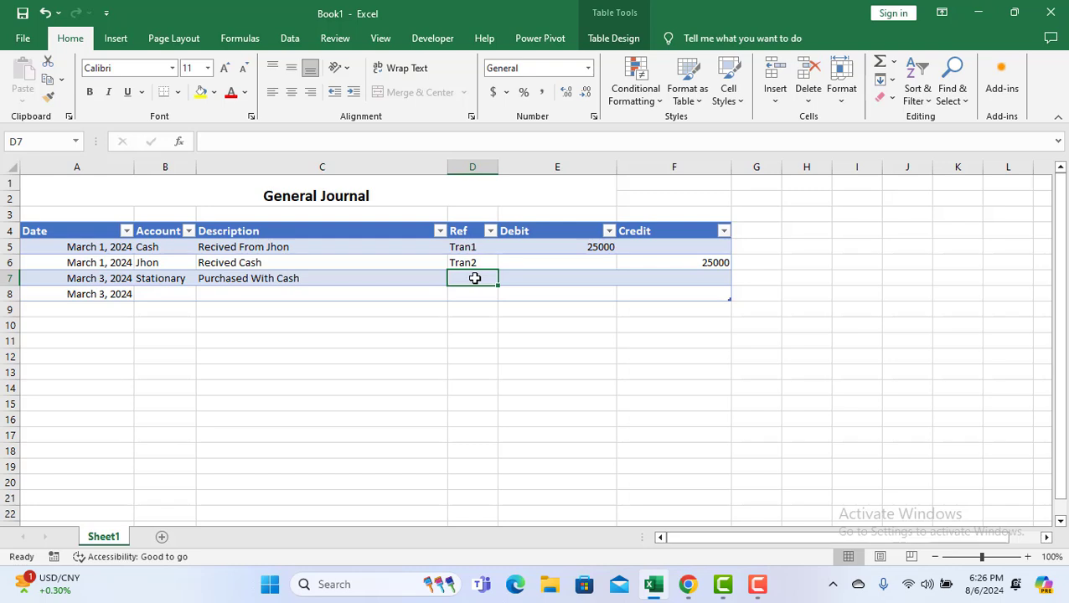
{"action": "type", "text": "in"}
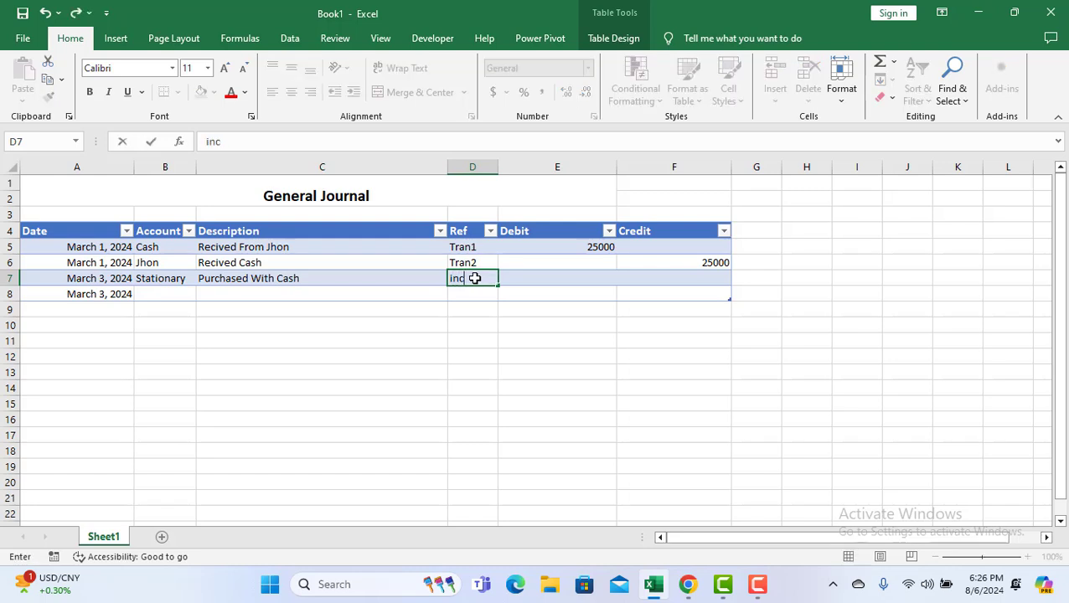
{"action": "type", "text": "voice 1232"}
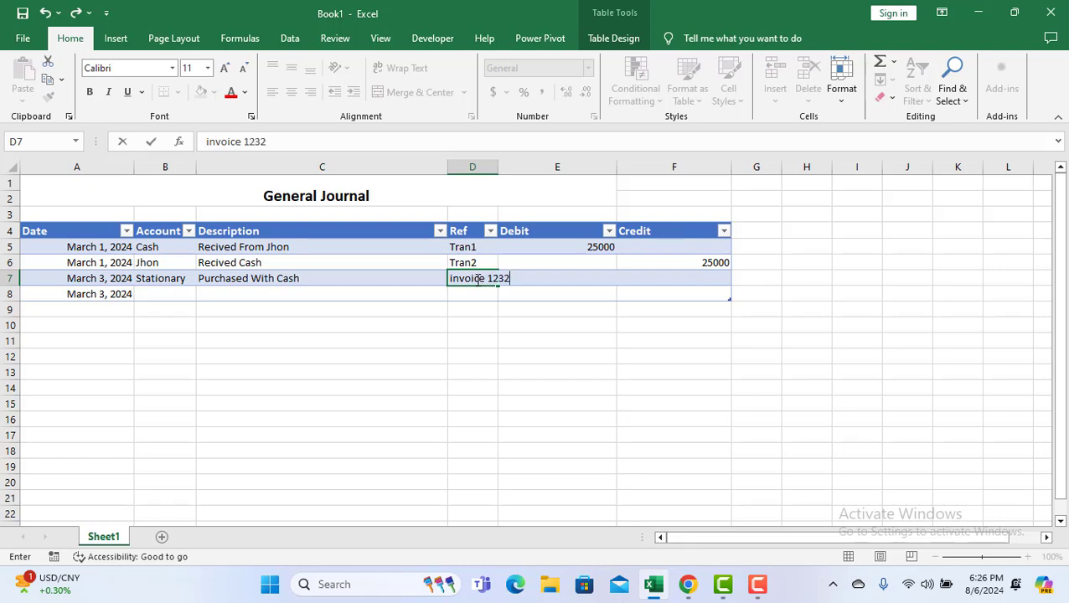
{"action": "key", "text": "BackSpace"}
{"action": "left_click", "coordinate": [500, 169]}
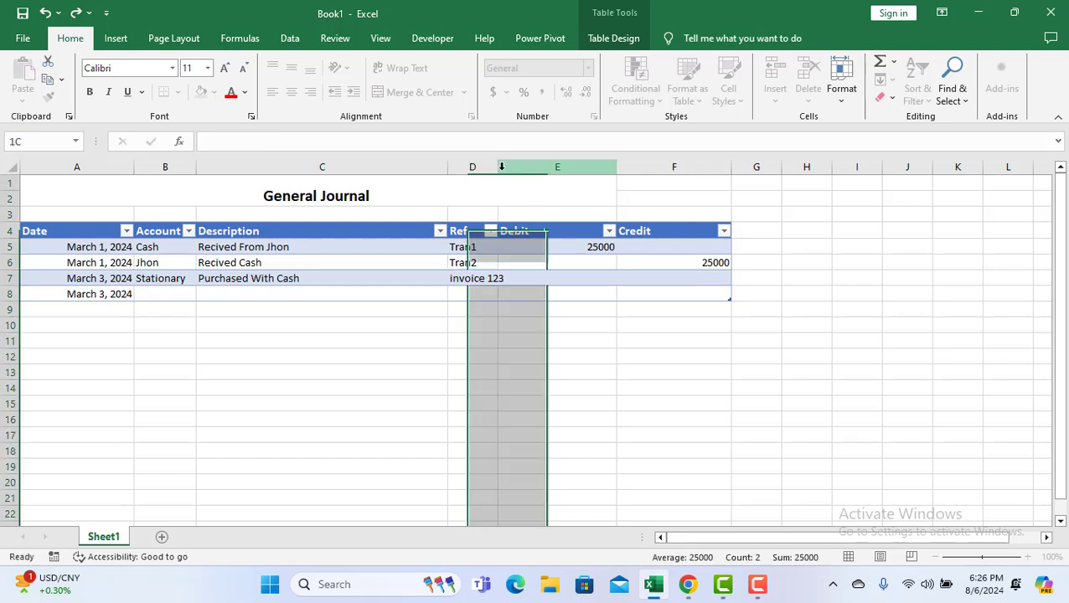
Widen the Ref column to fit its entries and enter 5000 as the debit of the Stationary entry in E7.
{"action": "left_click_drag", "start_coordinate": [500, 170], "coordinate": [516, 169]}
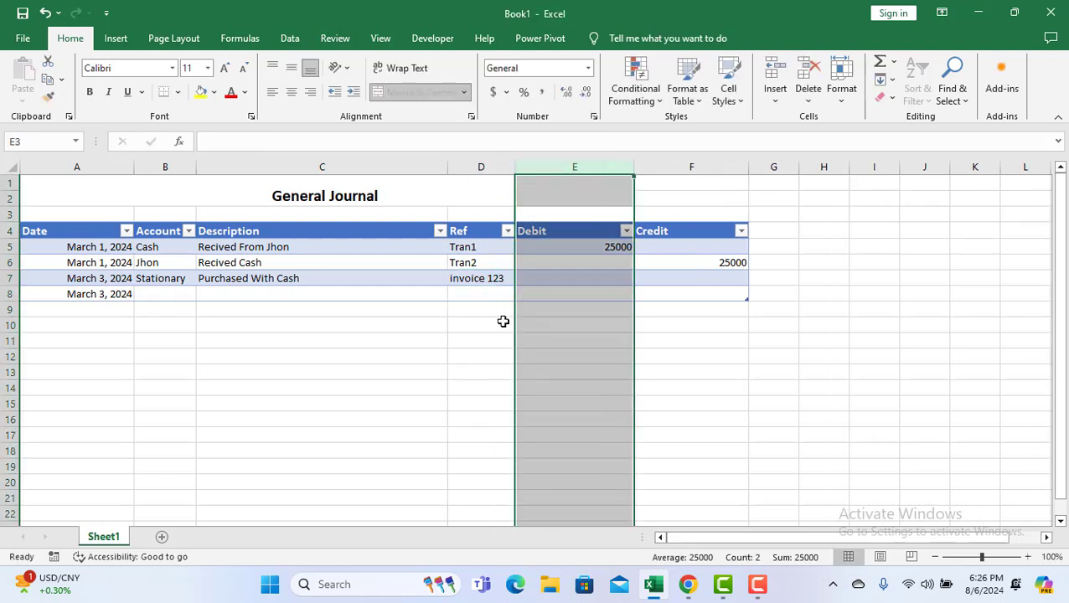
{"action": "left_click", "coordinate": [504, 279]}
{"action": "left_click", "coordinate": [563, 280]}
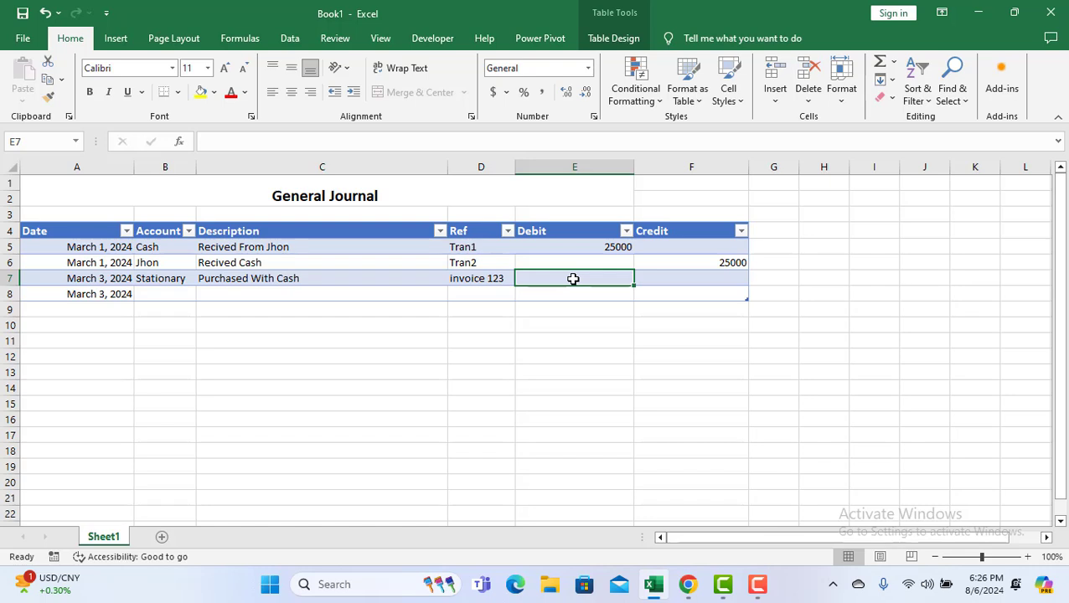
{"action": "double_click", "coordinate": [573, 279]}
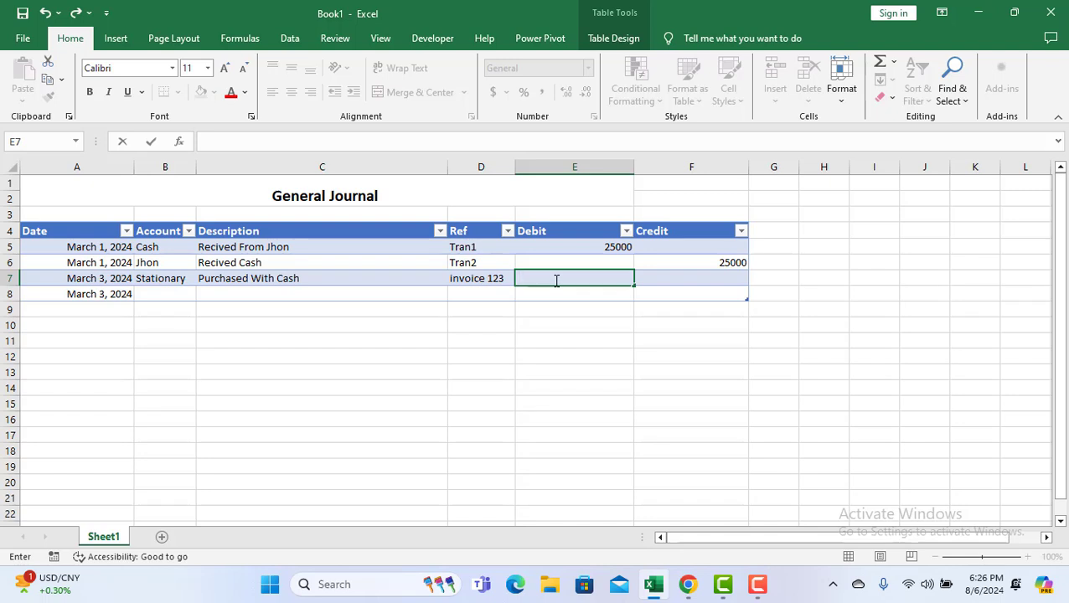
{"action": "type", "text": "5000"}
{"action": "left_click", "coordinate": [571, 305]}
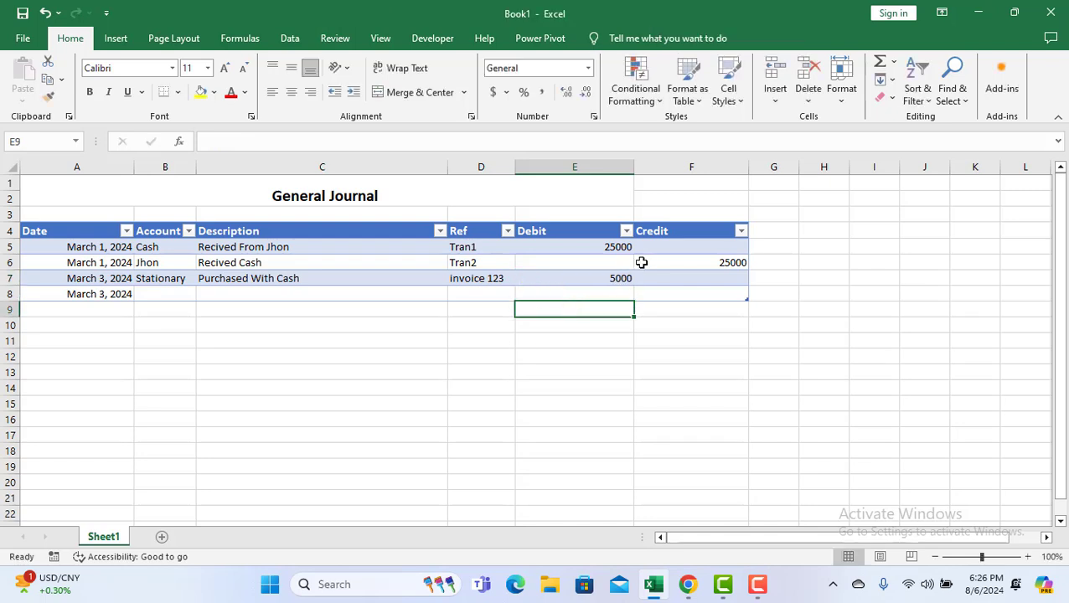
Apply the dollar Accounting number format to the amounts in E7, E5 and F6.
{"action": "left_click", "coordinate": [612, 278]}
{"action": "left_click", "coordinate": [494, 94]}
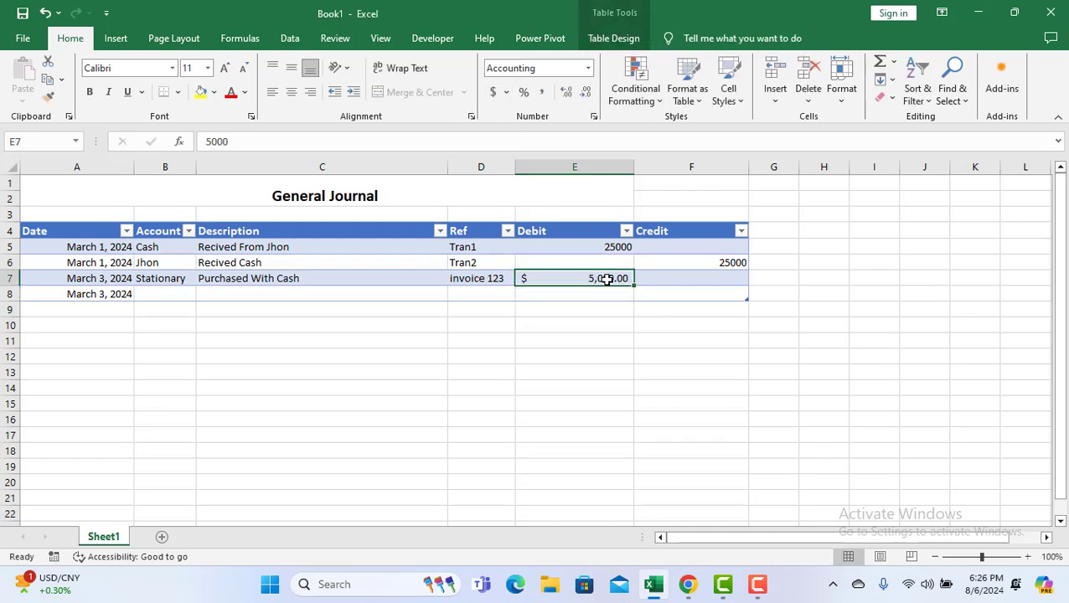
{"action": "left_click", "coordinate": [604, 248]}
{"action": "left_click", "coordinate": [496, 94]}
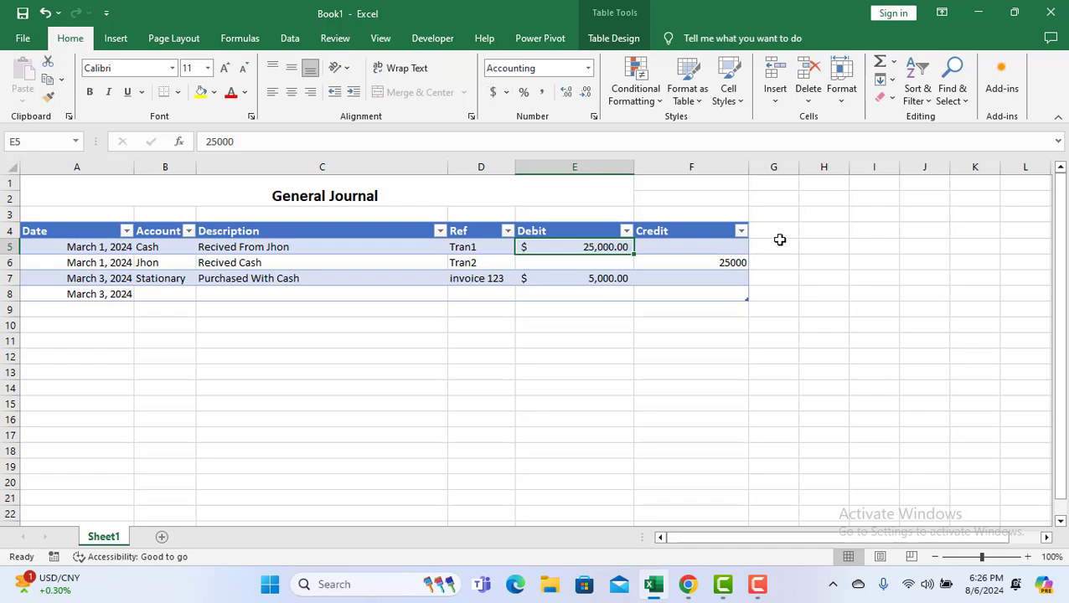
{"action": "left_click", "coordinate": [728, 263]}
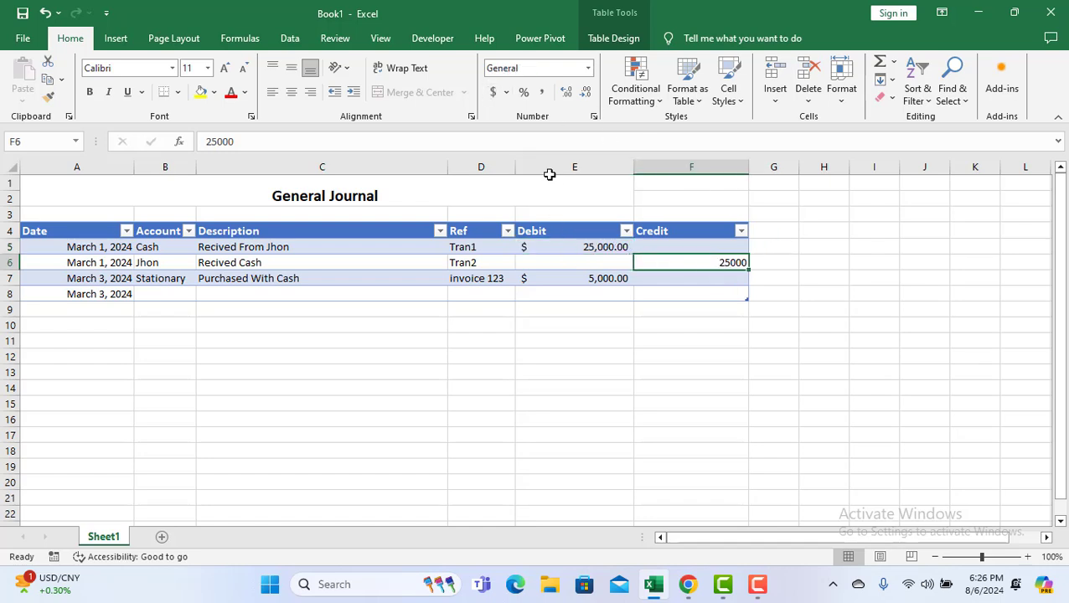
{"action": "left_click", "coordinate": [495, 94]}
{"action": "left_click", "coordinate": [575, 359]}
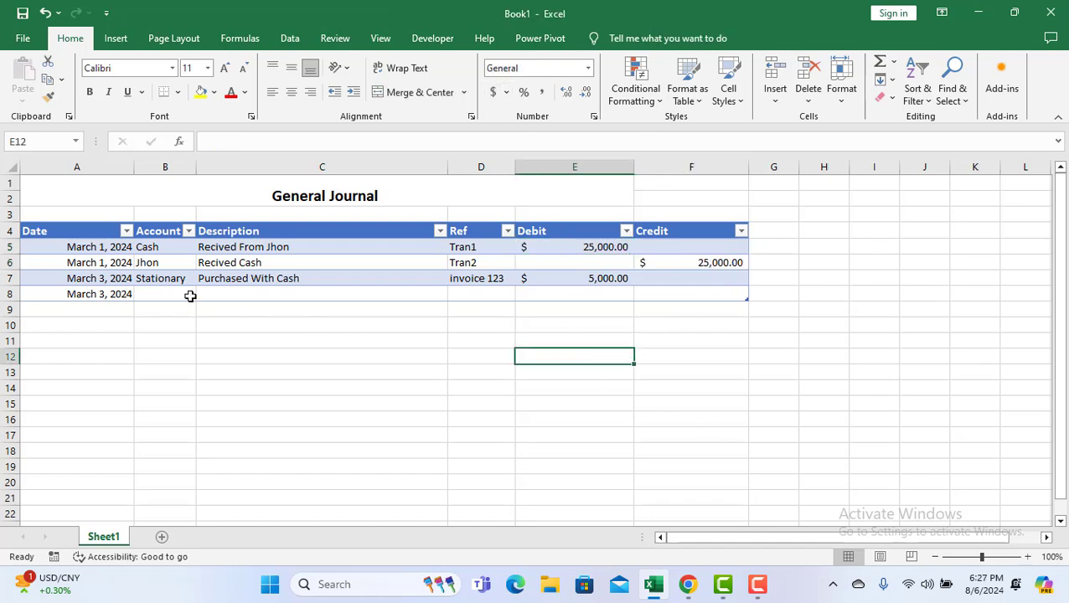
Enter "Cash" as the account for the second March 3 entry in B8.
{"action": "double_click", "coordinate": [228, 295]}
{"action": "left_click", "coordinate": [160, 297]}
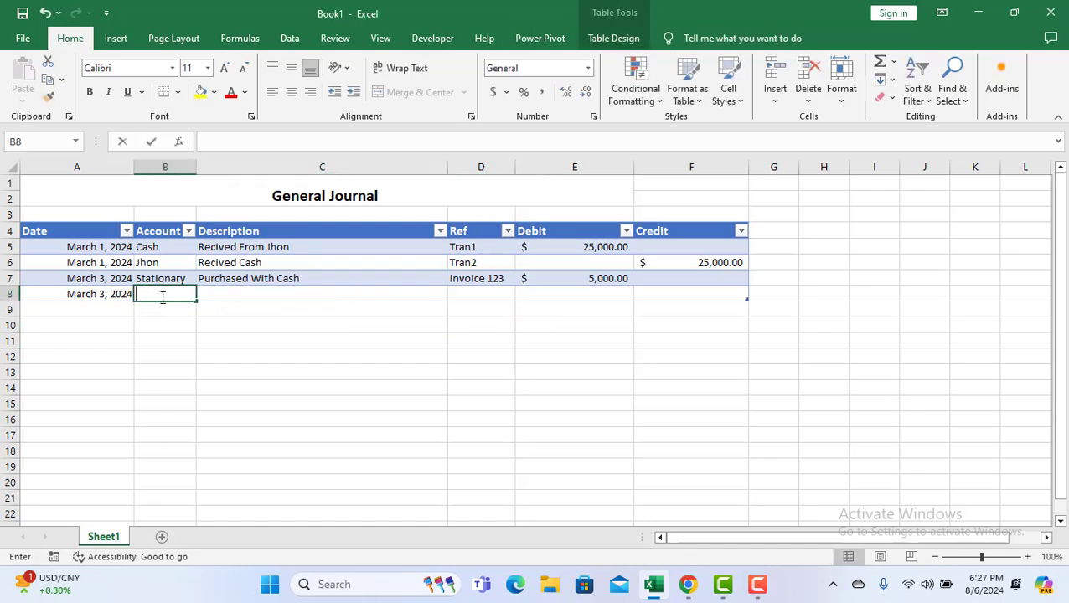
{"action": "type", "text": "cash"}
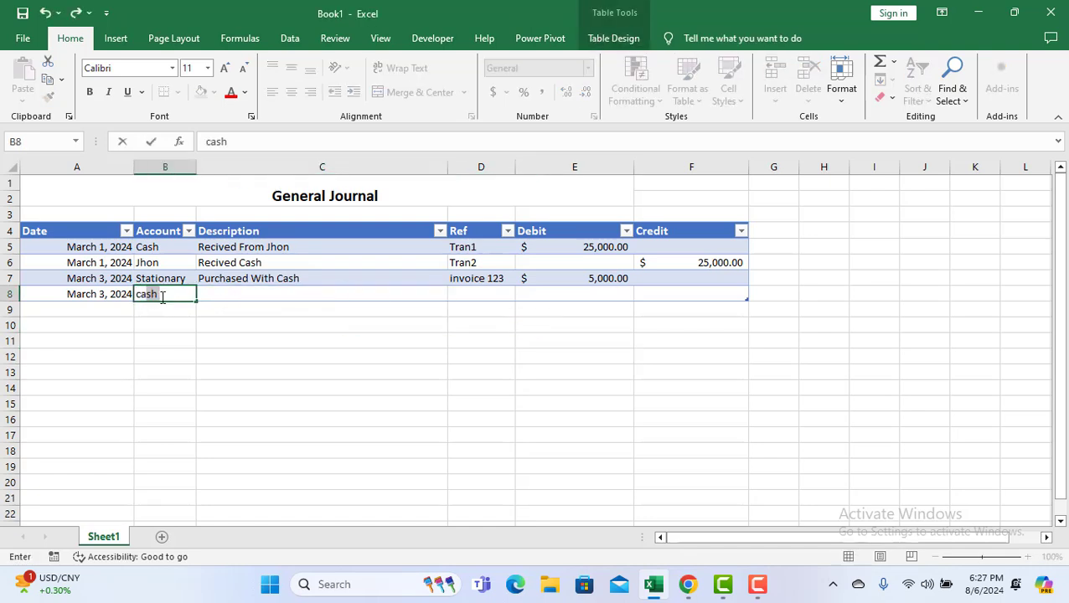
{"action": "type", "text": "ash"}
{"action": "key", "text": "BackSpace"}
{"action": "key", "text": "BackSpace"}
{"action": "key", "text": "BackSpace"}
{"action": "type", "text": "s"}
Enter "purchased stationary" as the description of the Cash entry in C8.
{"action": "left_click", "coordinate": [259, 294]}
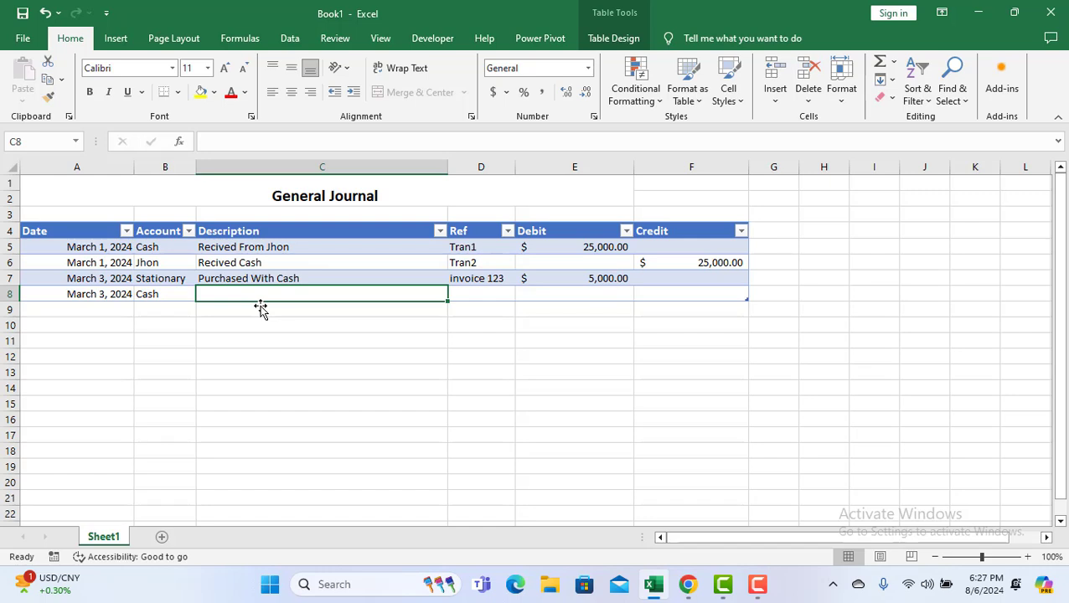
{"action": "type", "text": "pur"}
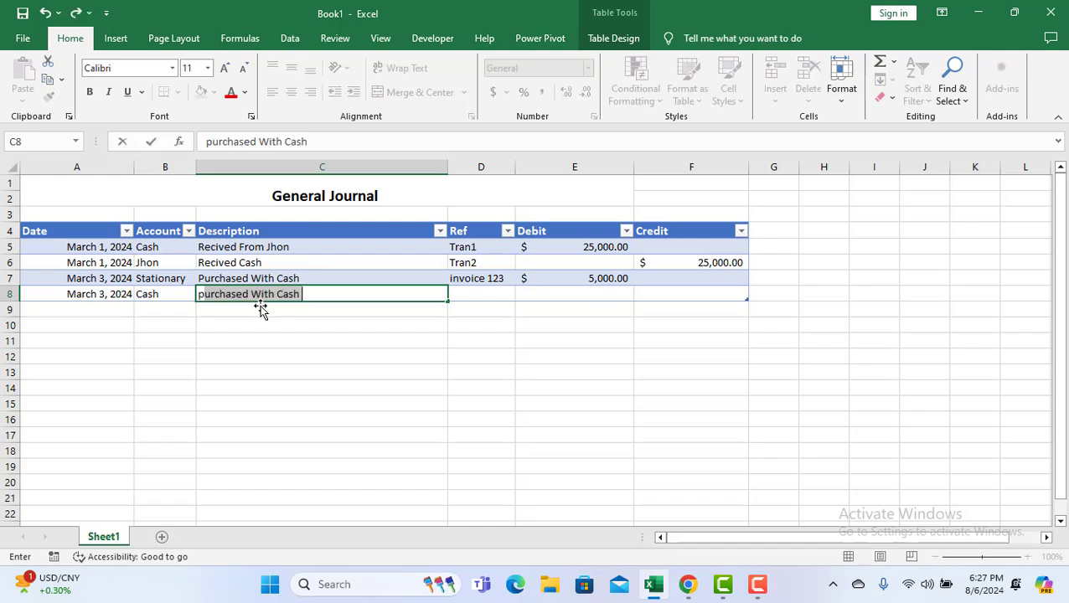
{"action": "type", "text": "ch"}
{"action": "left_click", "coordinate": [324, 293]}
{"action": "left_click_drag", "start_coordinate": [322, 294], "coordinate": [252, 293]}
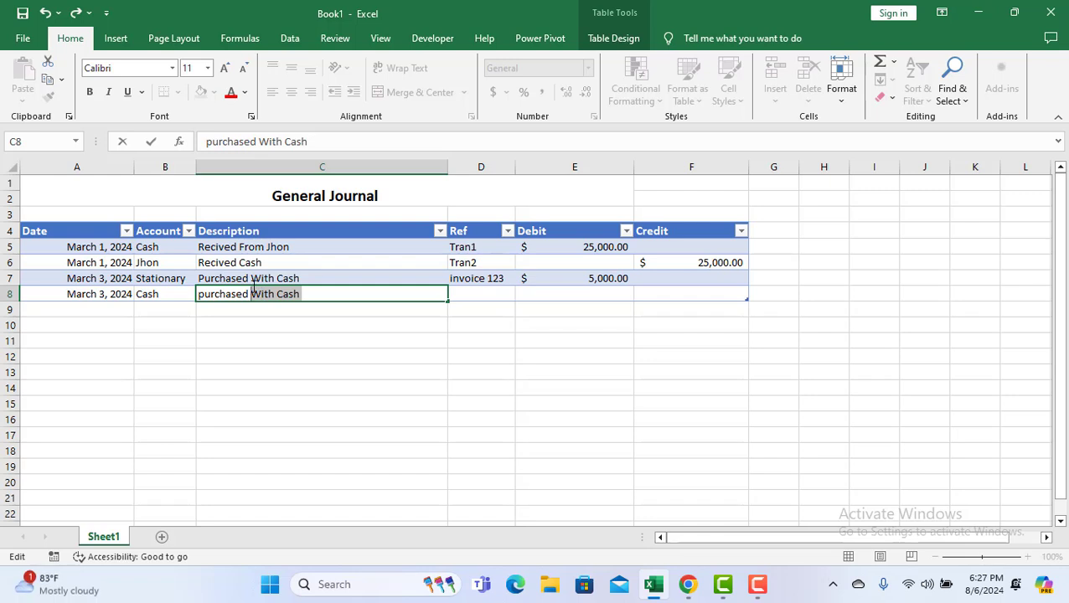
{"action": "key", "text": "BackSpace"}
{"action": "type", "text": "s"}
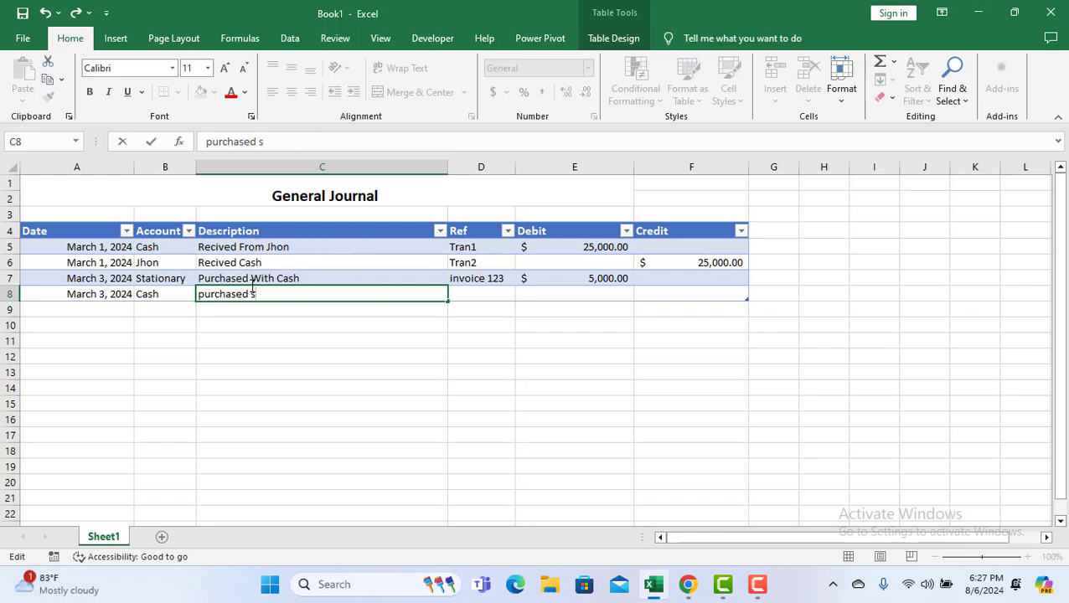
{"action": "type", "text": "tationary"}
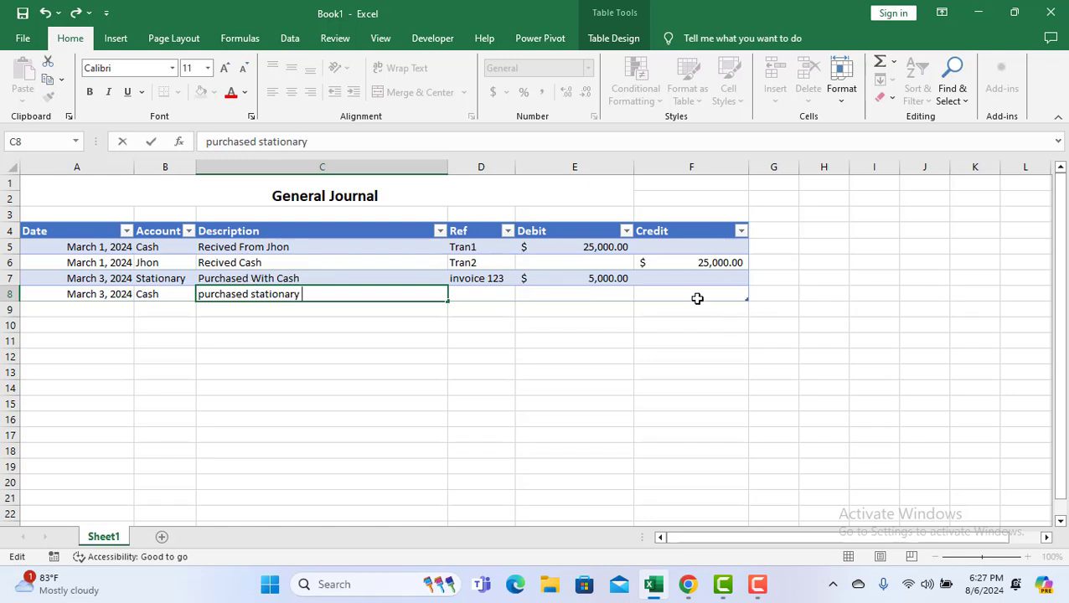
Fill the Ref series from D7 down into D8 so it reads invoice 124.
{"action": "left_click", "coordinate": [482, 295]}
{"action": "left_click", "coordinate": [505, 279]}
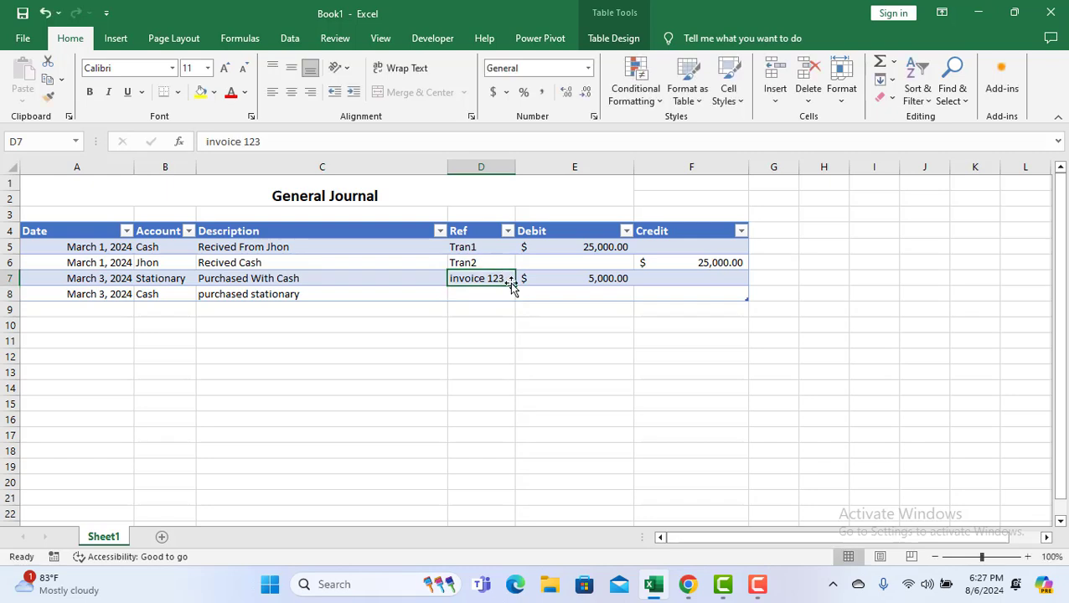
{"action": "left_click_drag", "start_coordinate": [515, 286], "coordinate": [513, 298]}
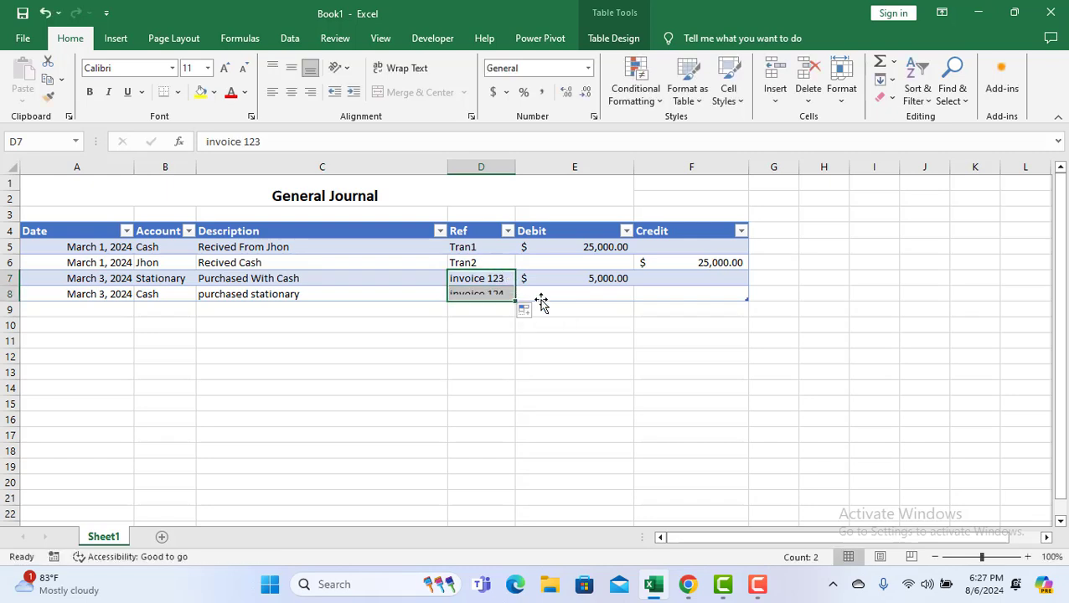
Enter 5000 as the credit of the Cash entry in F8 and apply the dollar Accounting format to it.
{"action": "left_click", "coordinate": [603, 294]}
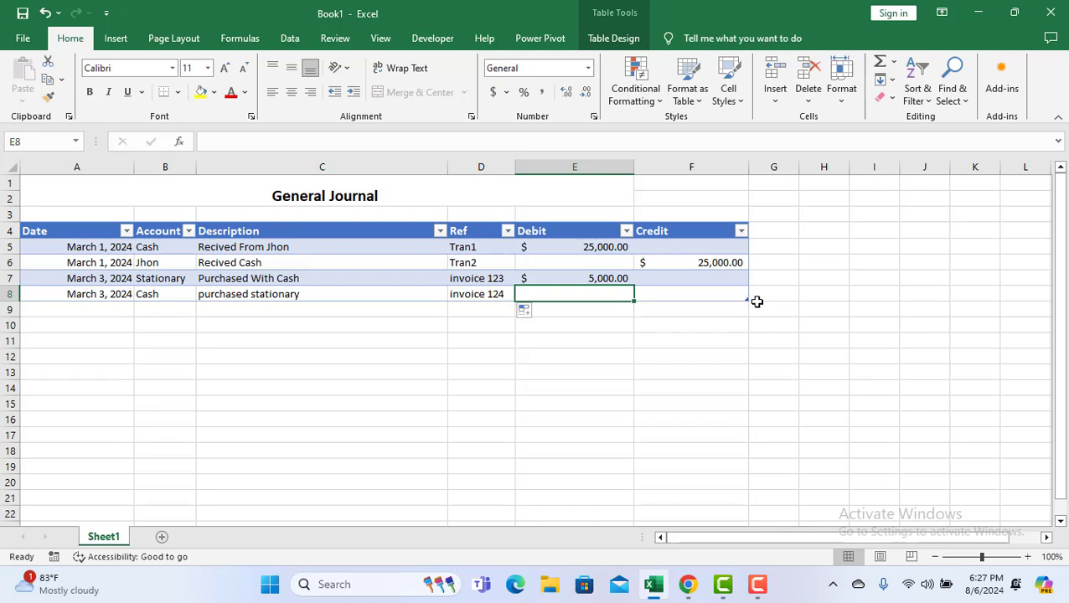
{"action": "left_click", "coordinate": [679, 292]}
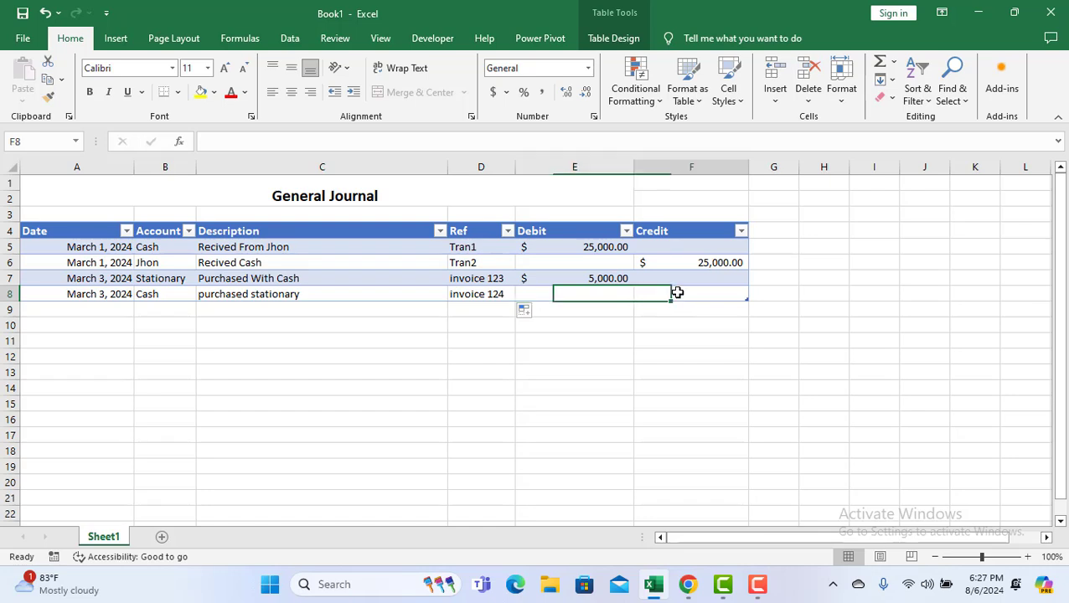
{"action": "type", "text": "5000"}
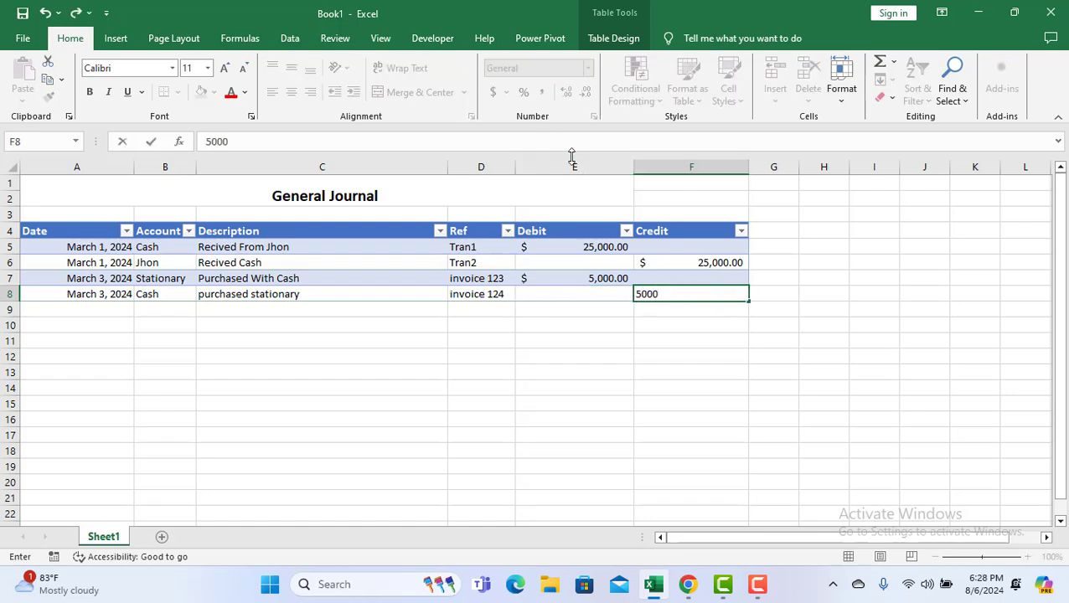
{"action": "left_click", "coordinate": [585, 191]}
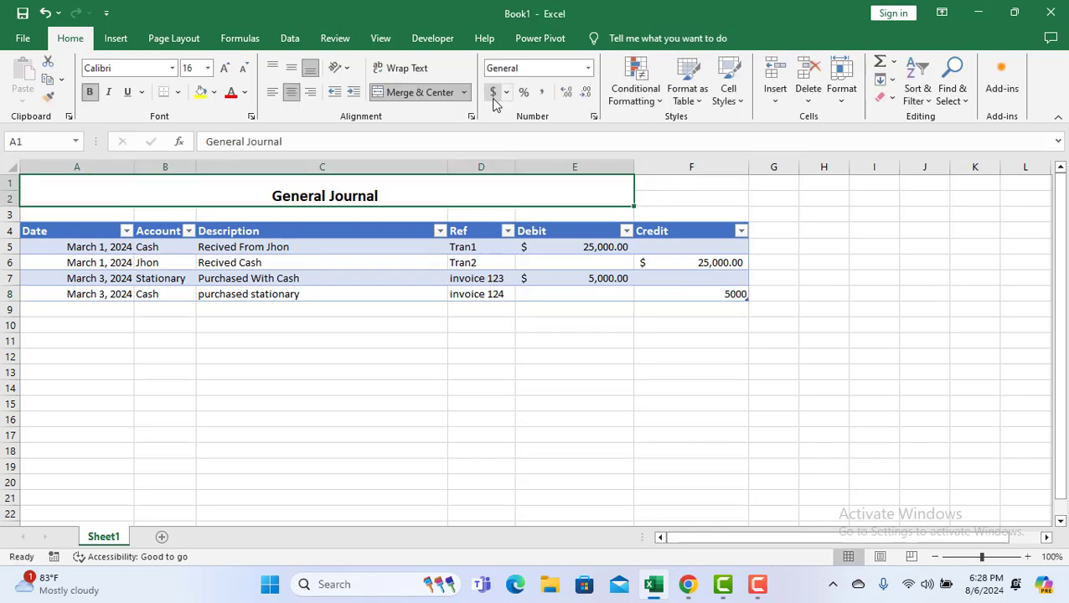
{"action": "left_click", "coordinate": [722, 295]}
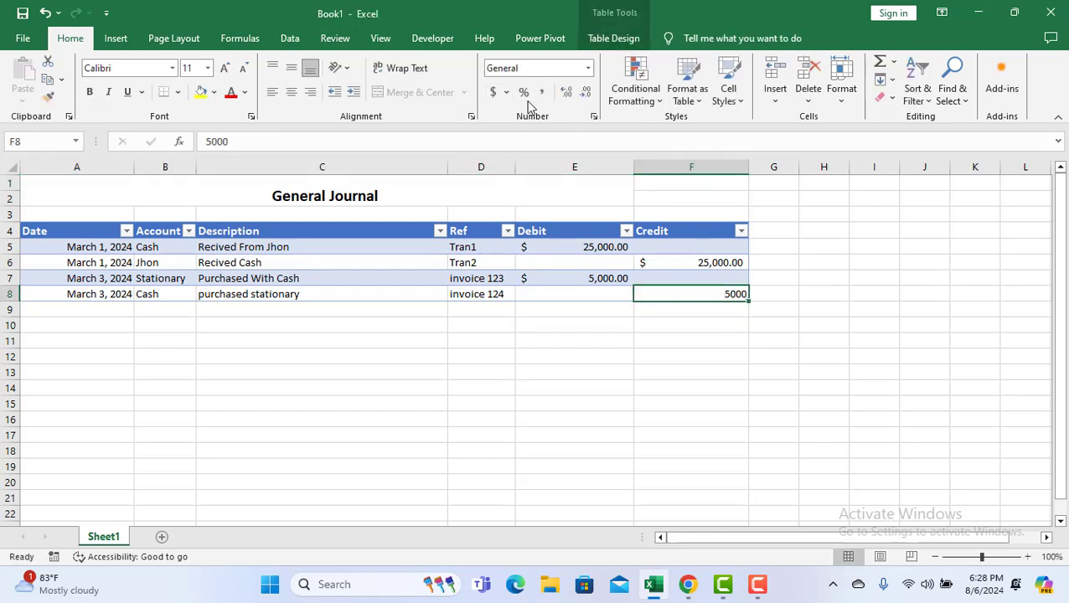
{"action": "left_click", "coordinate": [494, 94]}
{"action": "left_click", "coordinate": [690, 407]}
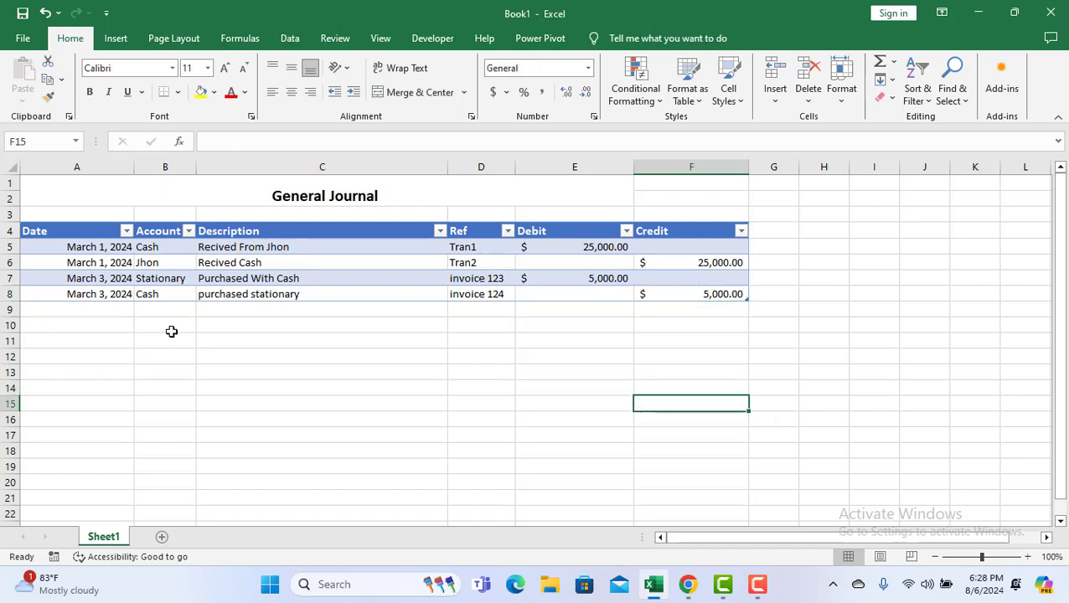
Extend the date series from A8 down into A9 to add a March 4, 2024 row to the table.
{"action": "left_click", "coordinate": [90, 307]}
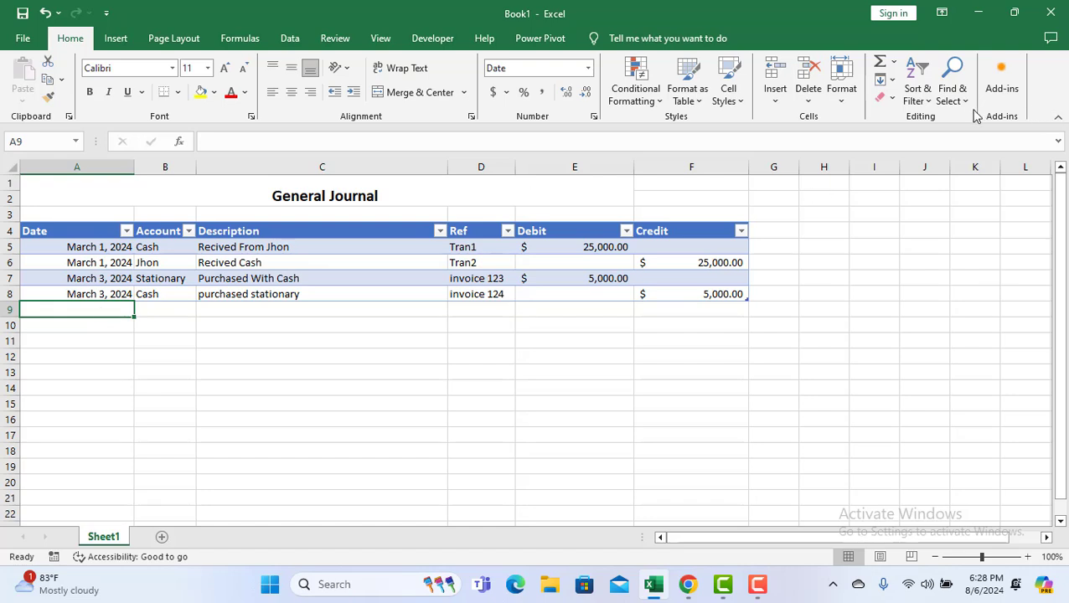
{"action": "left_click", "coordinate": [75, 293]}
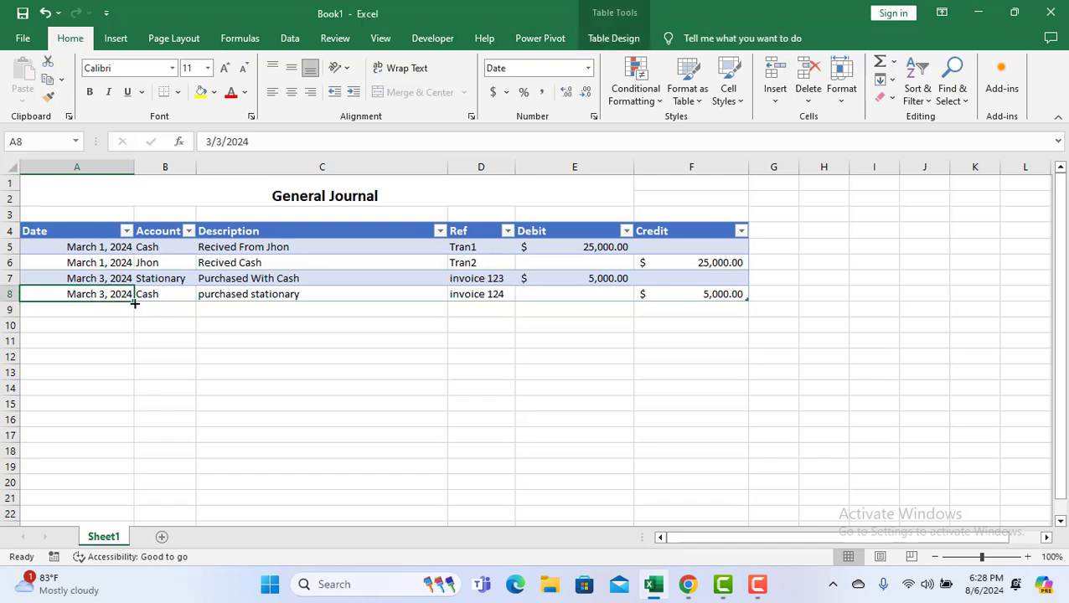
{"action": "mouse_move", "coordinate": [134, 303]}
{"action": "left_mouse_down"}
{"action": "mouse_move", "coordinate": [130, 338]}
{"action": "mouse_move", "coordinate": [131, 320]}
{"action": "left_mouse_up"}
{"action": "left_click", "coordinate": [107, 310]}
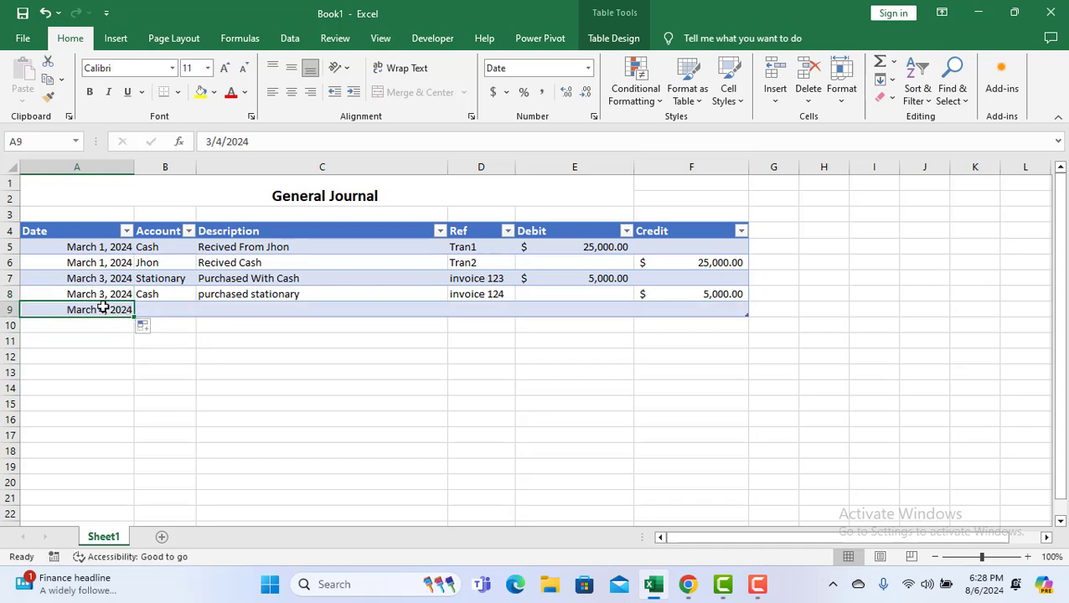
{"action": "left_click", "coordinate": [163, 315]}
Extend the date from A9 down into A10 and set the A10 date to 3/4/2024.
{"action": "left_click", "coordinate": [76, 310]}
{"action": "left_click", "coordinate": [119, 326]}
{"action": "left_click", "coordinate": [124, 310]}
{"action": "left_click_drag", "start_coordinate": [134, 318], "coordinate": [132, 330]}
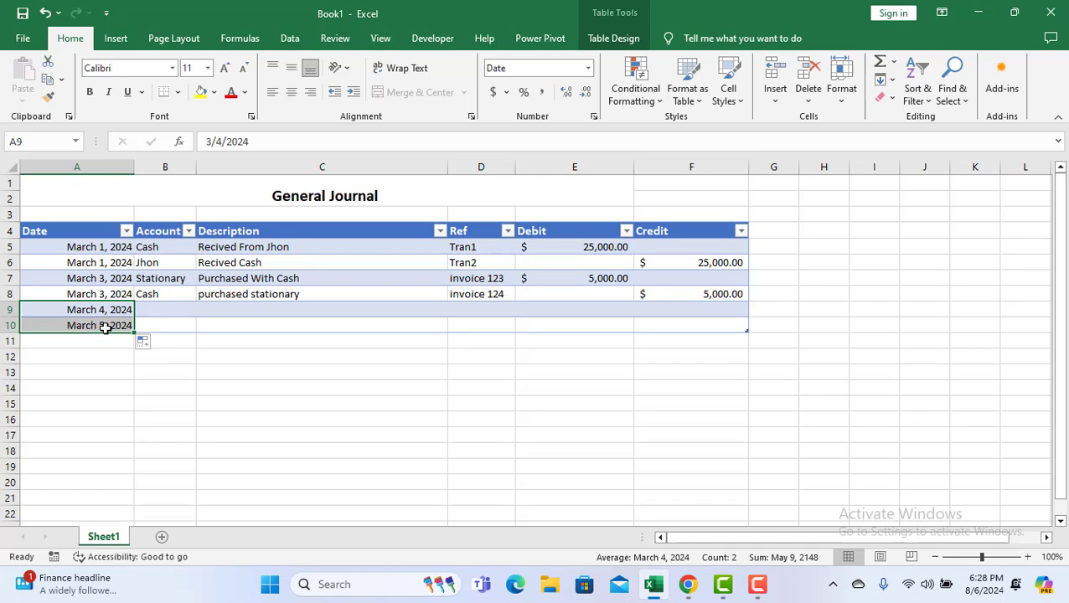
{"action": "double_click", "coordinate": [105, 326]}
{"action": "key", "text": "BackSpace"}
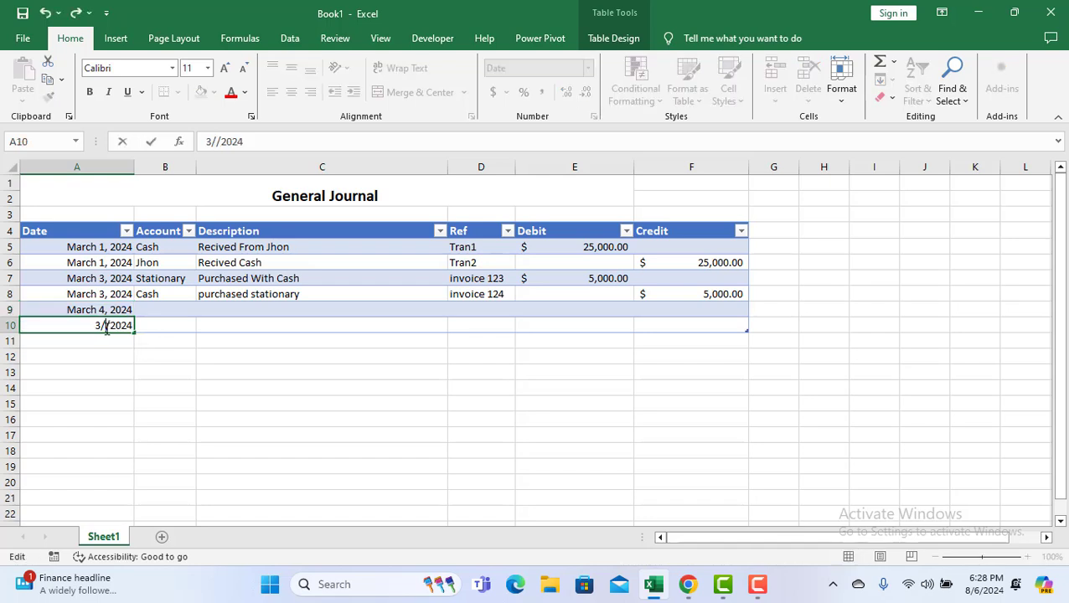
{"action": "type", "text": "4"}
Enter the customer's name from B6 as the account in B9 and "Sold Stationary" as the description in C9.
{"action": "left_click", "coordinate": [179, 310]}
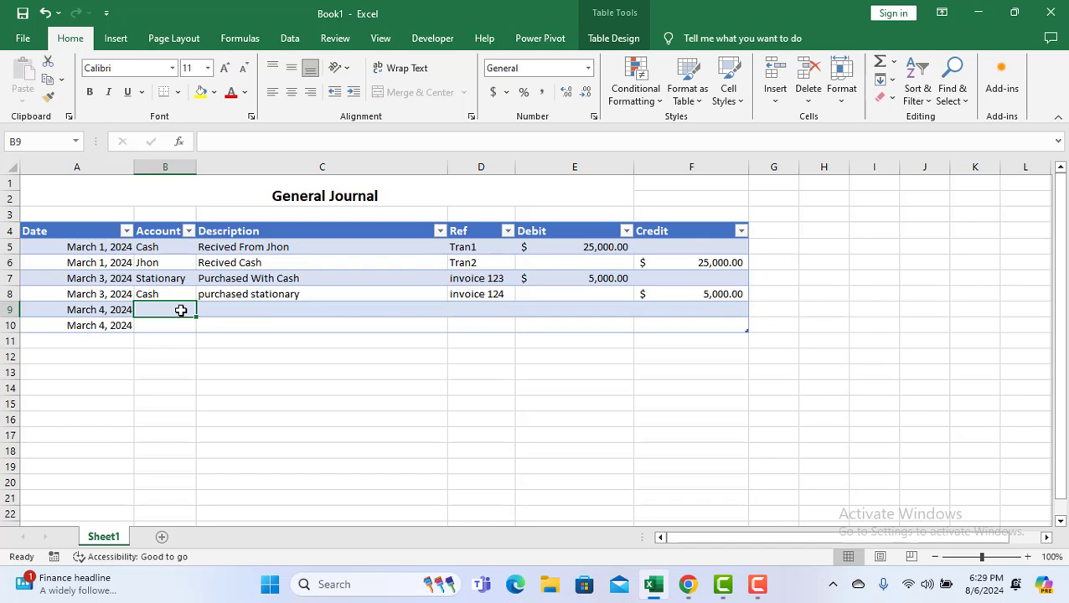
{"action": "type", "text": "Jhon"}
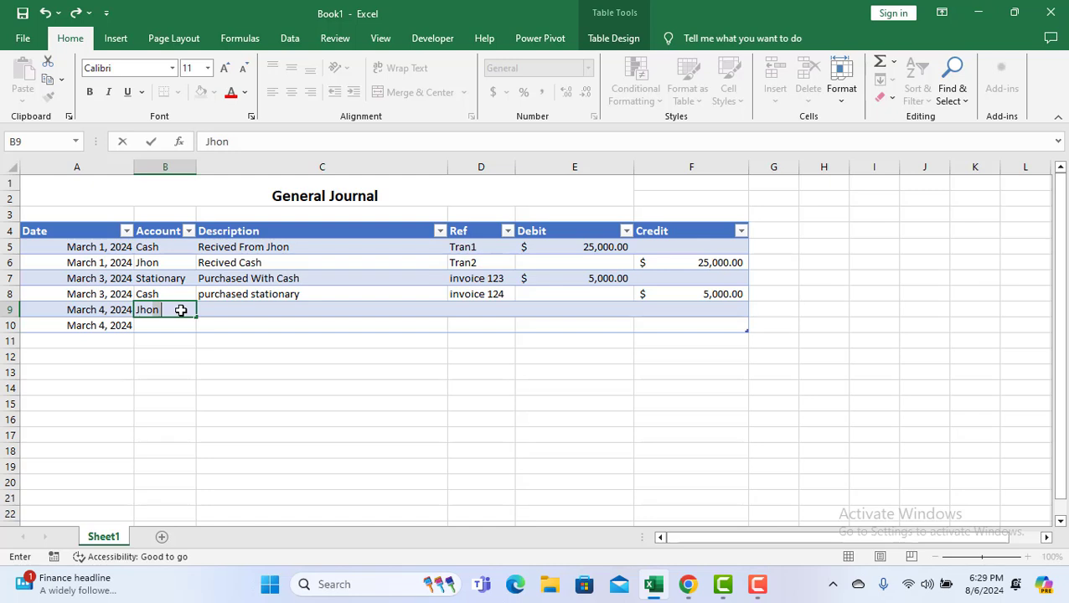
{"action": "key", "text": "Tab"}
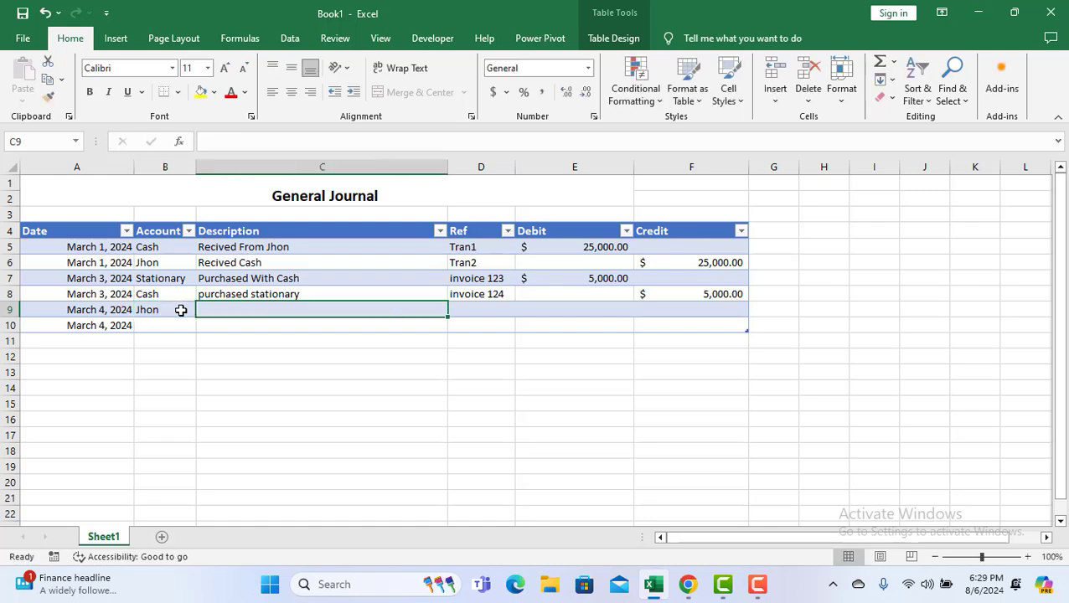
{"action": "type", "text": "Sold"}
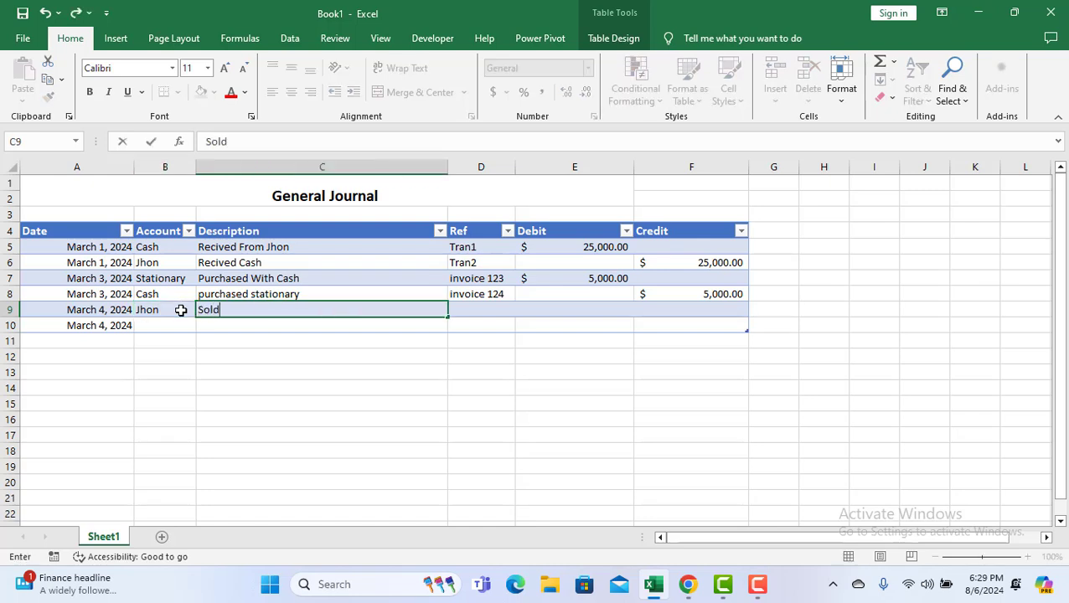
{"action": "type", "text": " Dtatio"}
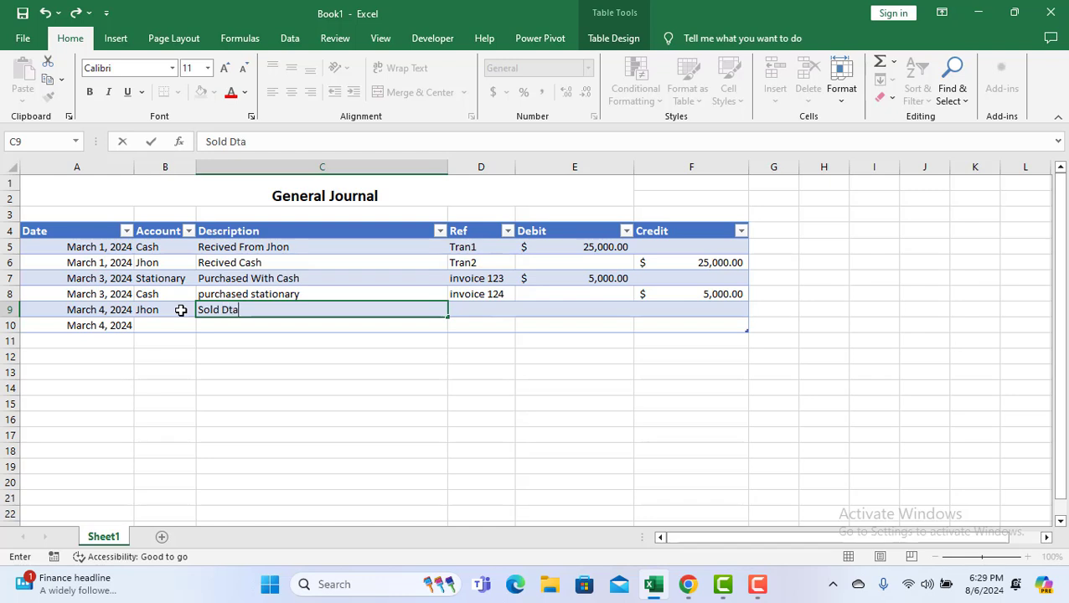
{"action": "key", "text": "BackSpace"}
{"action": "key", "text": "BackSpace"}
{"action": "key", "text": "BackSpace"}
{"action": "key", "text": "BackSpace"}
{"action": "key", "text": "BackSpace"}
{"action": "key", "text": "BackSpace"}
{"action": "type", "text": "s"}
{"action": "key", "text": "BackSpace"}
{"action": "type", "text": "Stationa"}
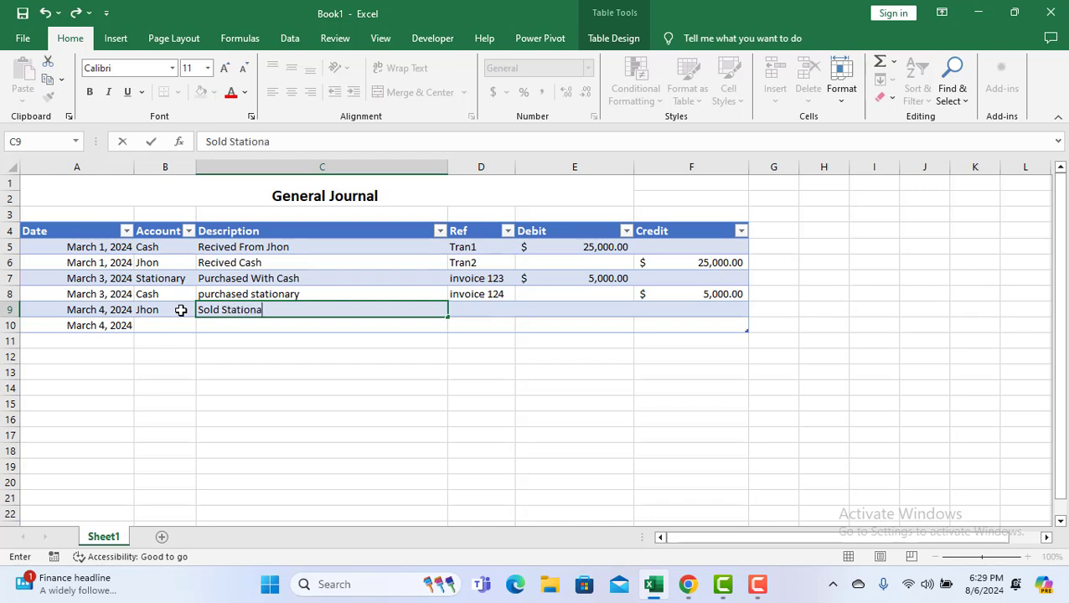
{"action": "type", "text": "ry"}
{"action": "left_click", "coordinate": [487, 313]}
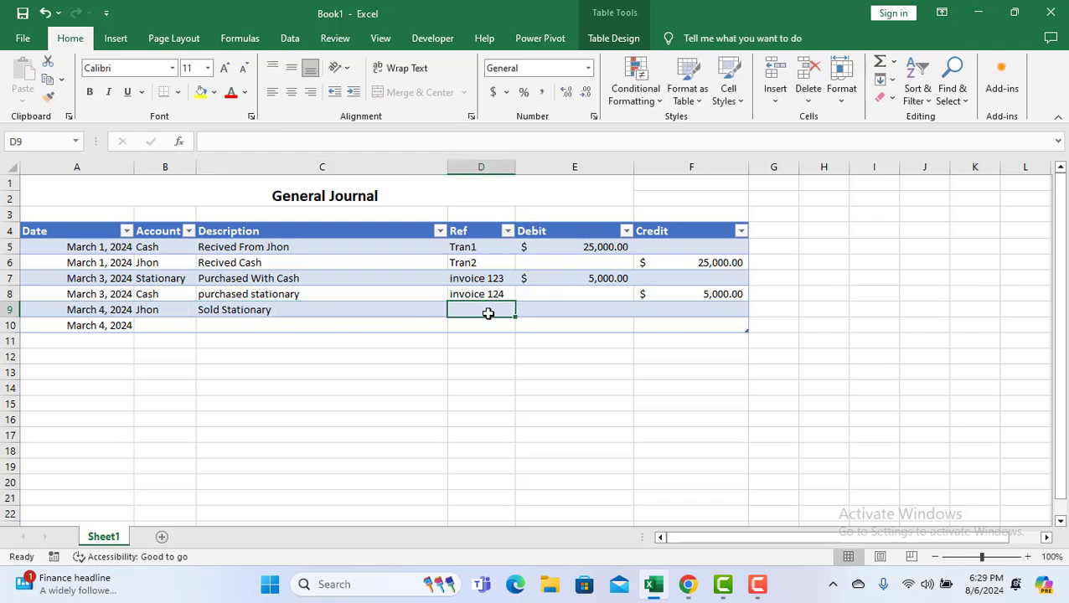
Enter "invoice 123" as the reference in D9.
{"action": "type", "text": "inc"}
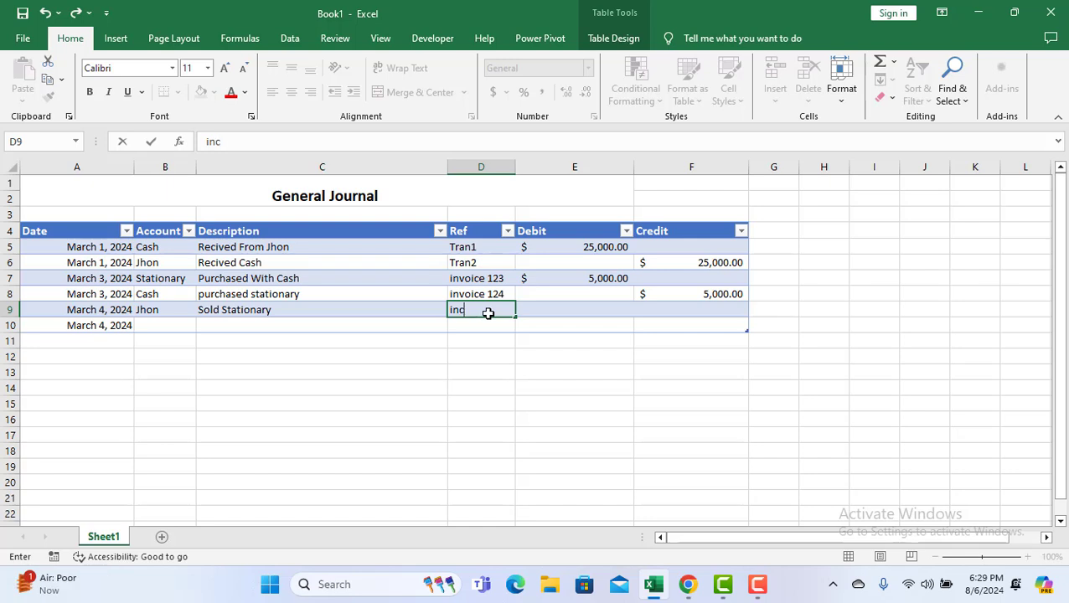
{"action": "key", "text": "BackSpace"}
{"action": "type", "text": "voice 123"}
Change the reference of the Cash entry in D8 to "invoice 123".
{"action": "left_click", "coordinate": [511, 292]}
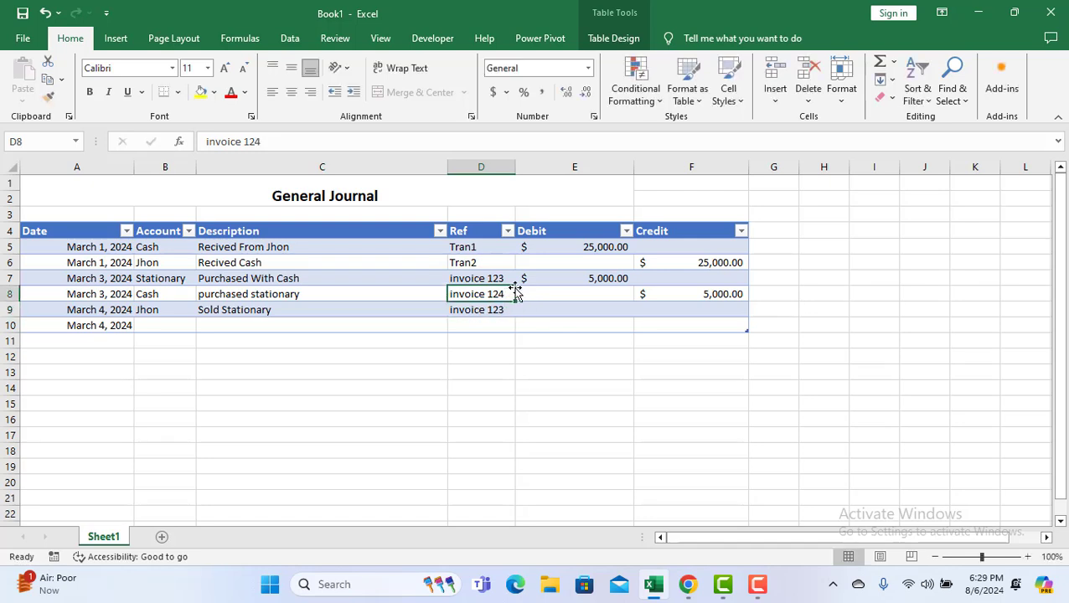
{"action": "double_click", "coordinate": [506, 293]}
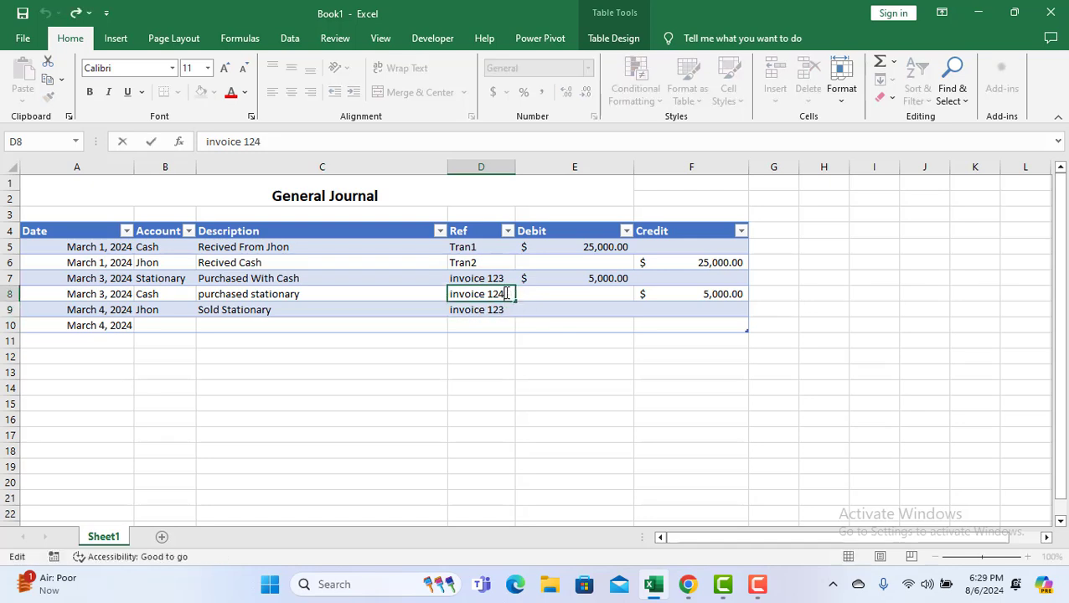
{"action": "key", "text": "BackSpace"}
{"action": "type", "text": "3"}
Replace the reference in D9 with "invoice 124".
{"action": "left_click", "coordinate": [509, 309]}
{"action": "key", "text": "BackSpace"}
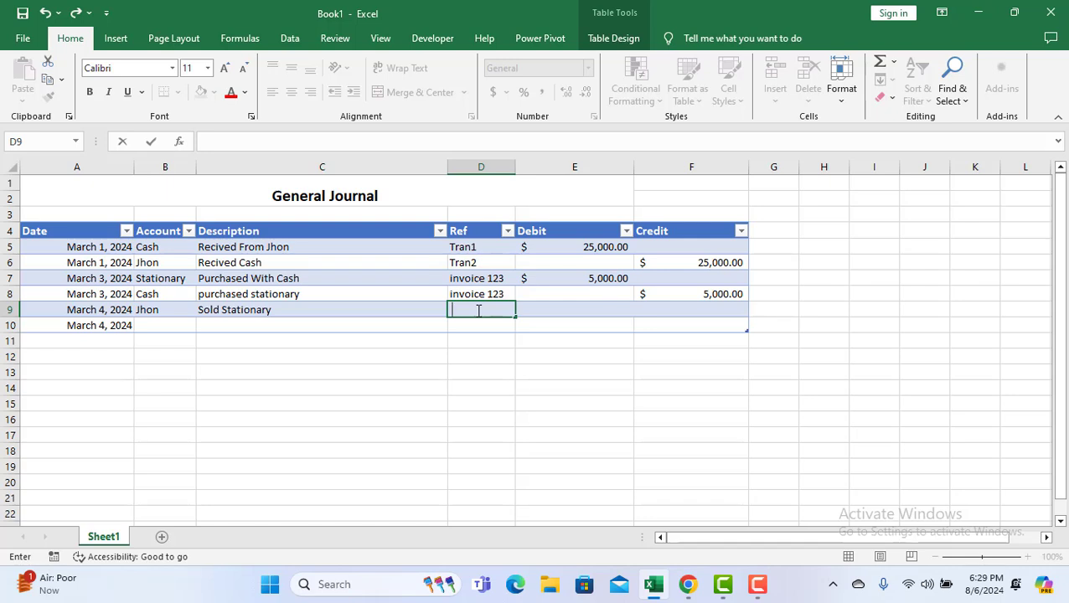
{"action": "type", "text": "nvoice 124"}
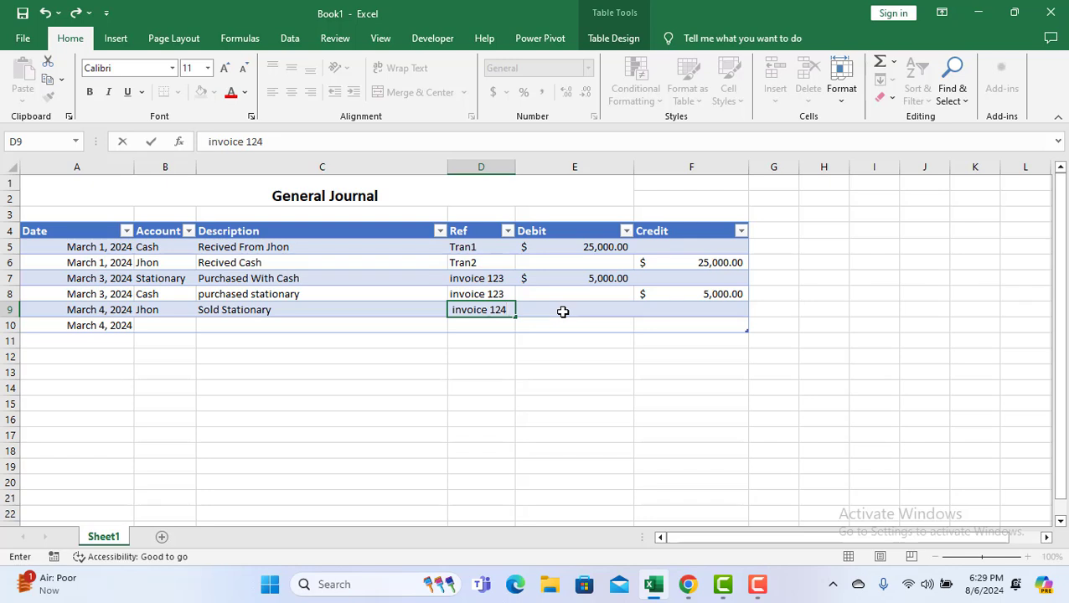
{"action": "type", "text": "3000"}
{"action": "key", "text": "BackSpace"}
{"action": "key", "text": "BackSpace"}
{"action": "key", "text": "BackSpace"}
{"action": "key", "text": "BackSpace"}
Widen the Ref column slightly.
{"action": "left_click", "coordinate": [699, 406]}
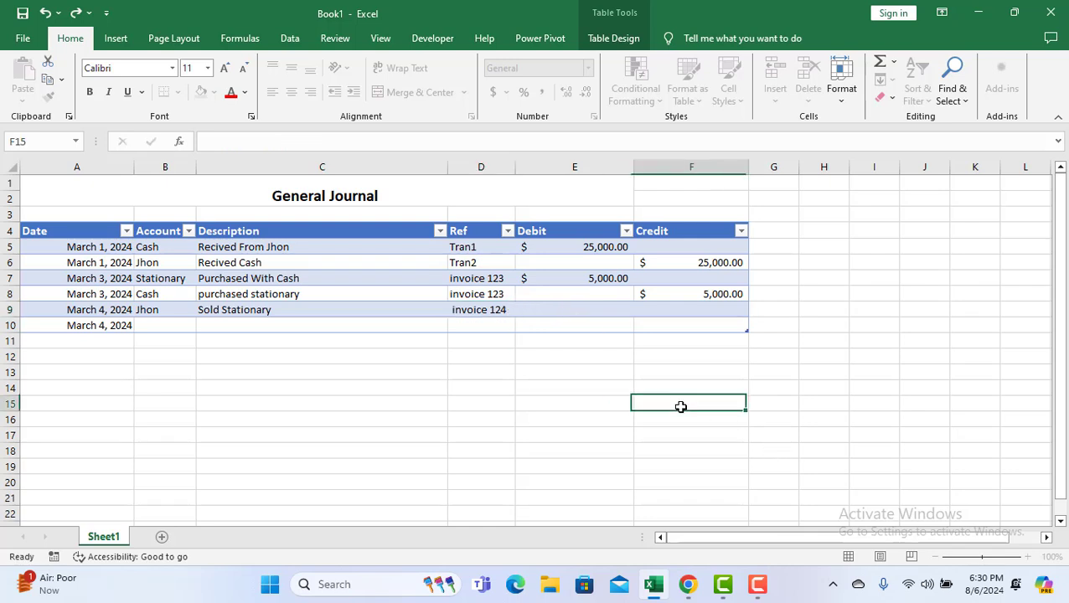
{"action": "left_click", "coordinate": [570, 310]}
{"action": "left_click_drag", "start_coordinate": [517, 167], "coordinate": [533, 169]}
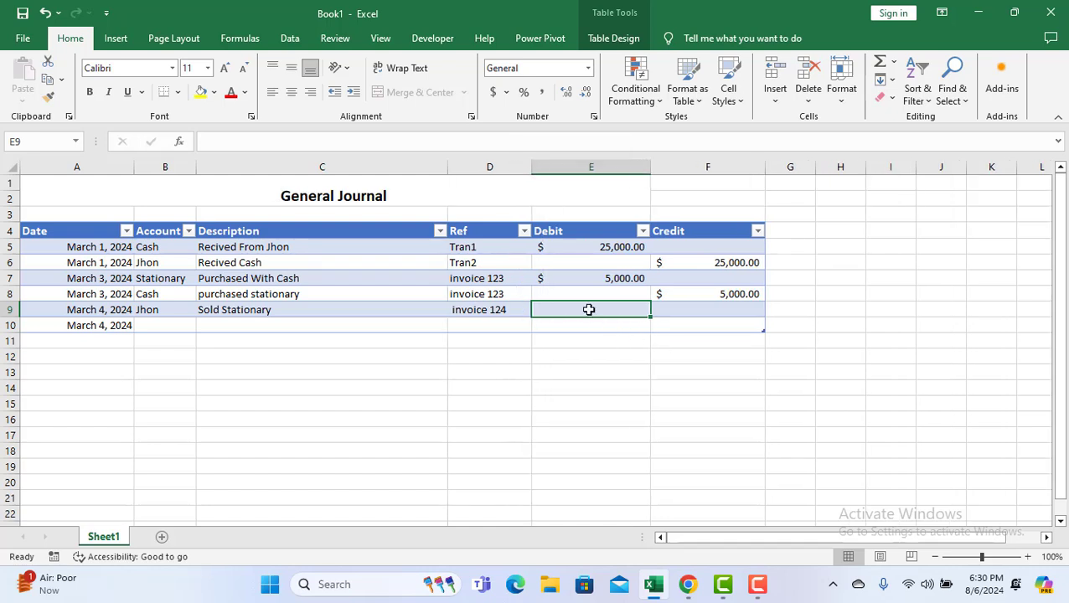
Enter 3000 as the debit of the "Sold Stationary" entry in E9 and apply the dollar Accounting format to it.
{"action": "type", "text": "3000"}
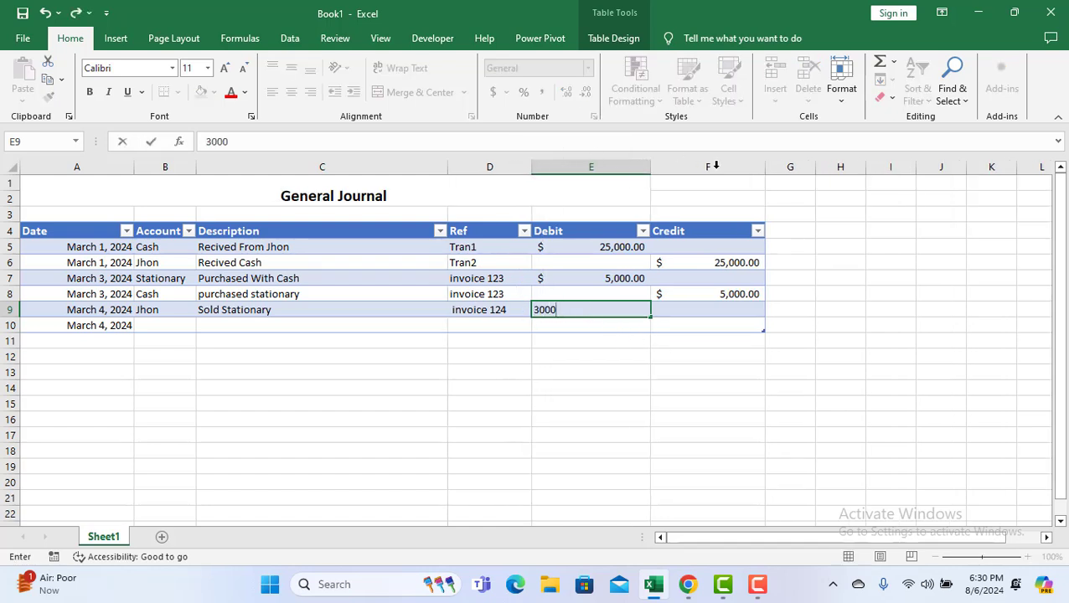
{"action": "left_click", "coordinate": [771, 397]}
{"action": "left_click", "coordinate": [620, 309]}
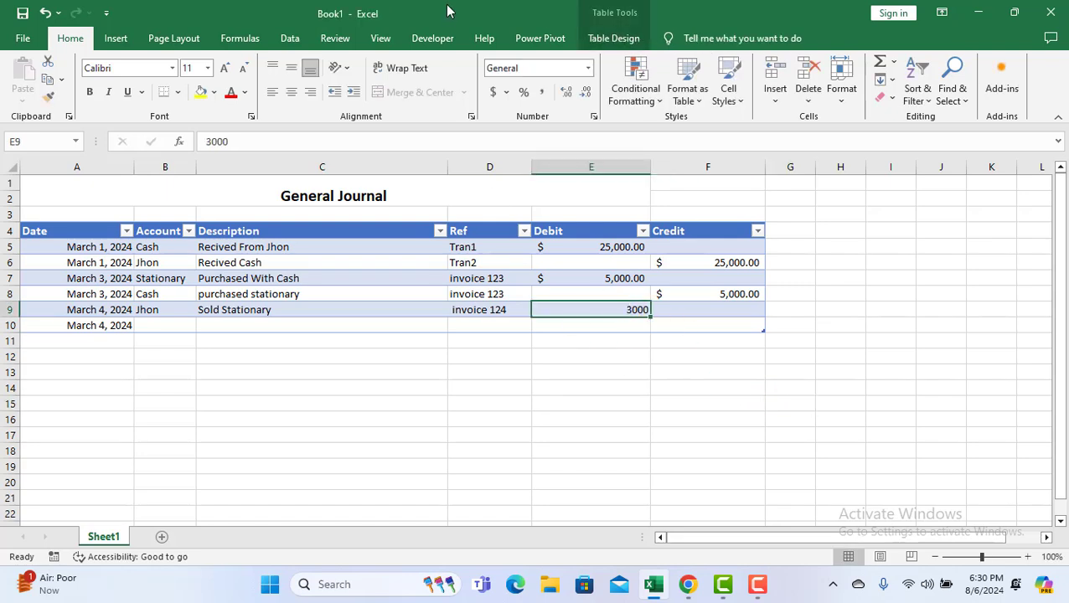
{"action": "left_click", "coordinate": [494, 92]}
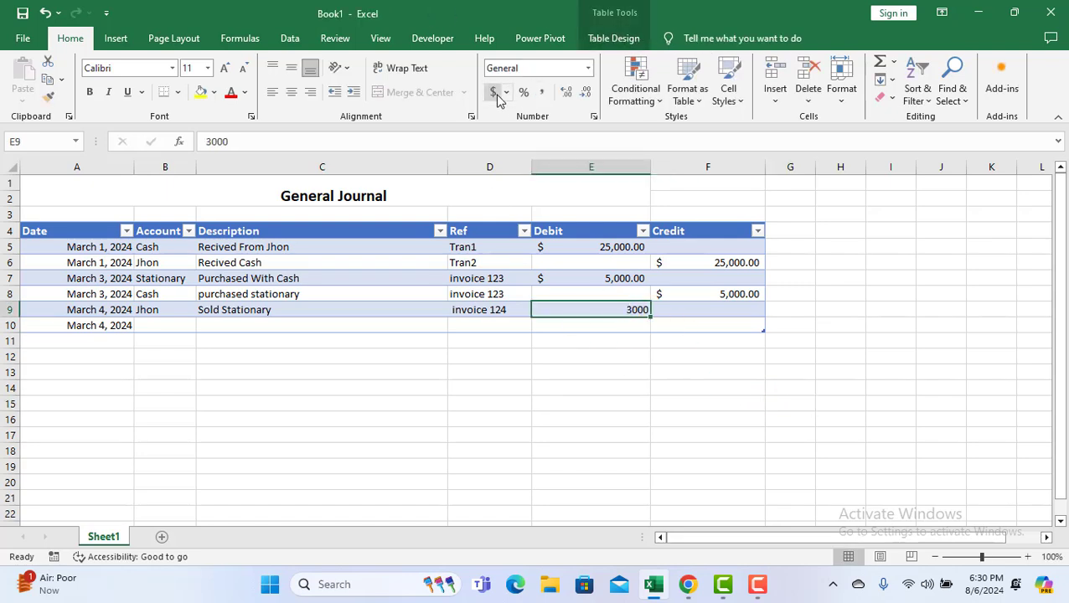
Enter "Stationary" as the account in B10 and "Sold to" followed by the customer's name as the description in C10.
{"action": "left_click", "coordinate": [719, 327]}
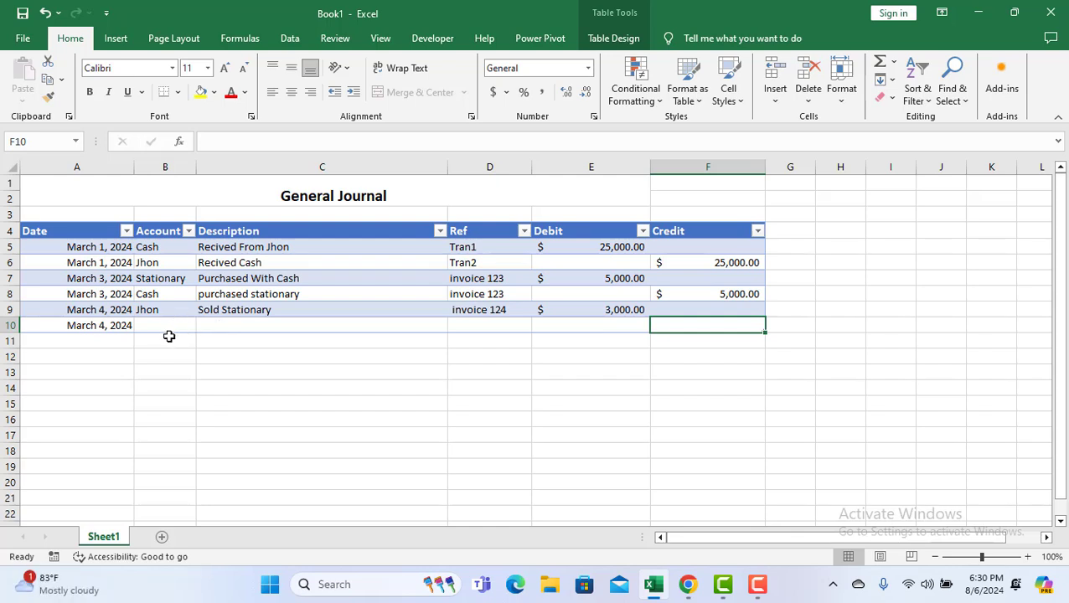
{"action": "double_click", "coordinate": [269, 310]}
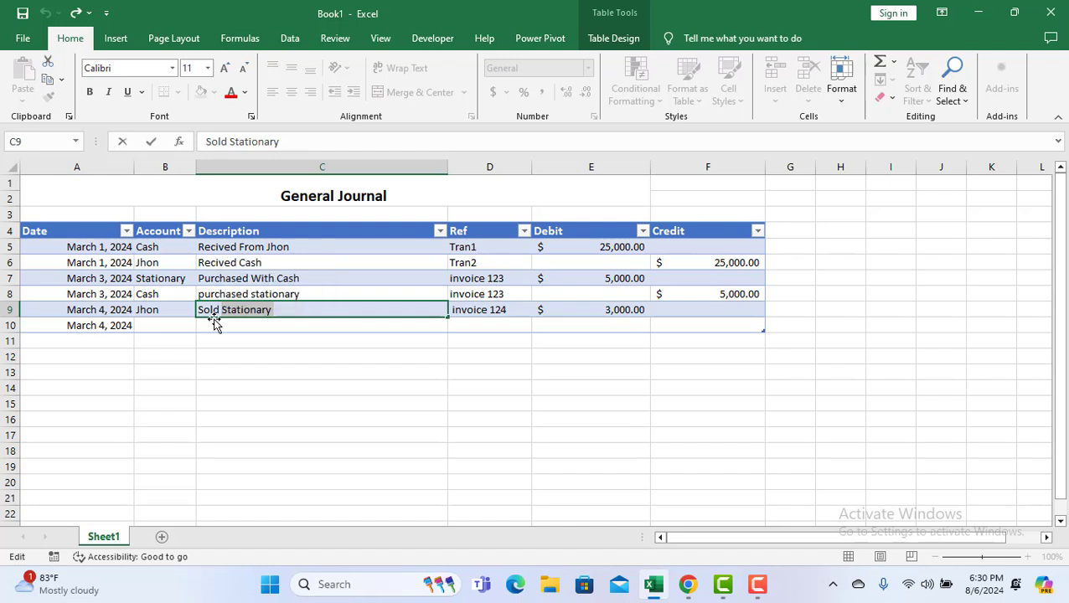
{"action": "left_click", "coordinate": [174, 325]}
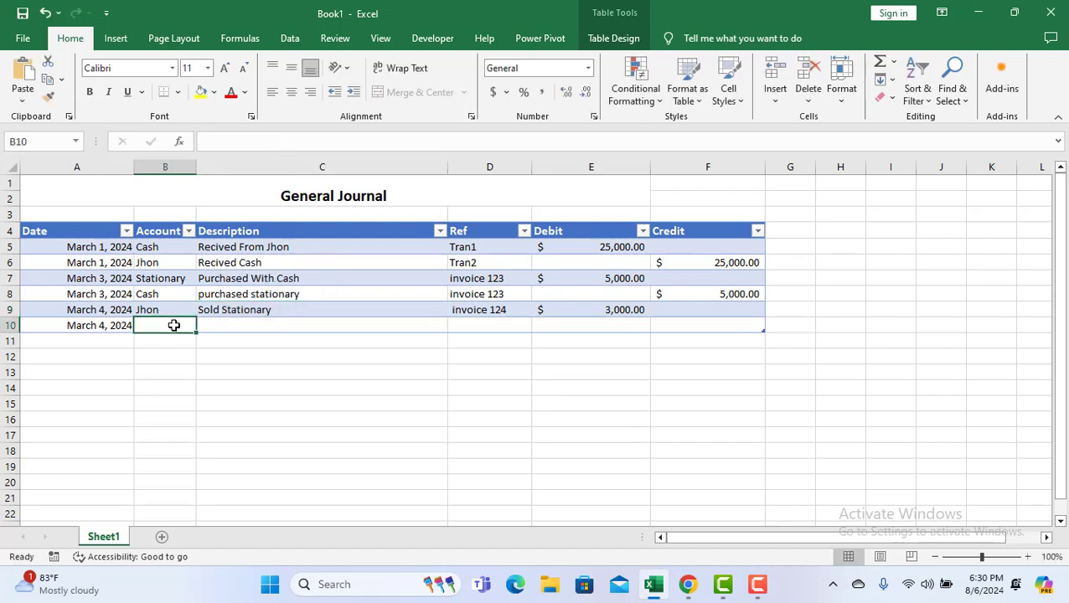
{"action": "type", "text": "Stationary"}
{"action": "left_click", "coordinate": [239, 329]}
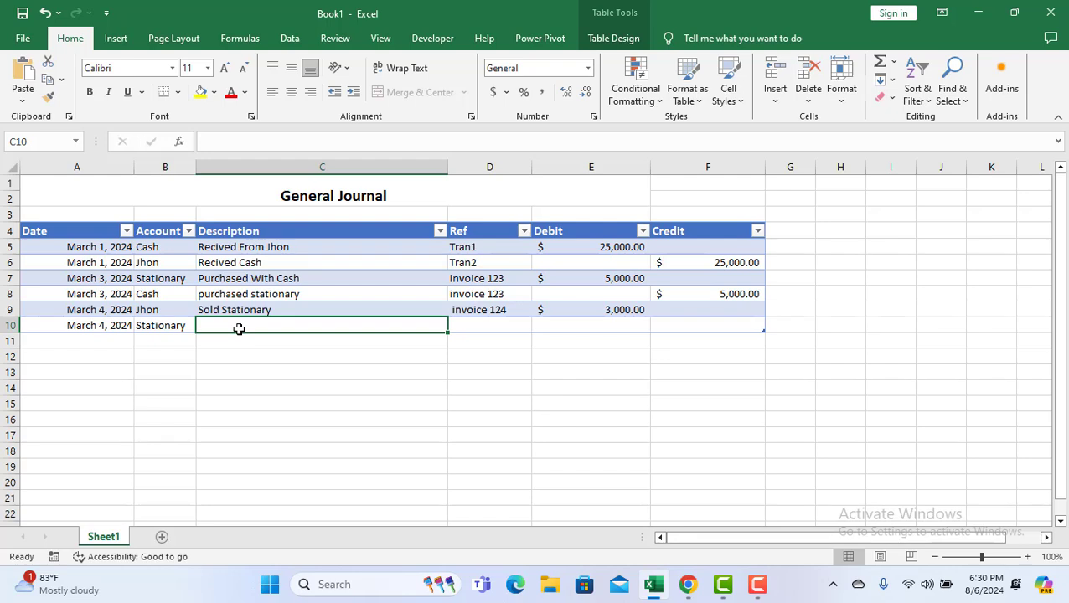
{"action": "type", "text": "S"}
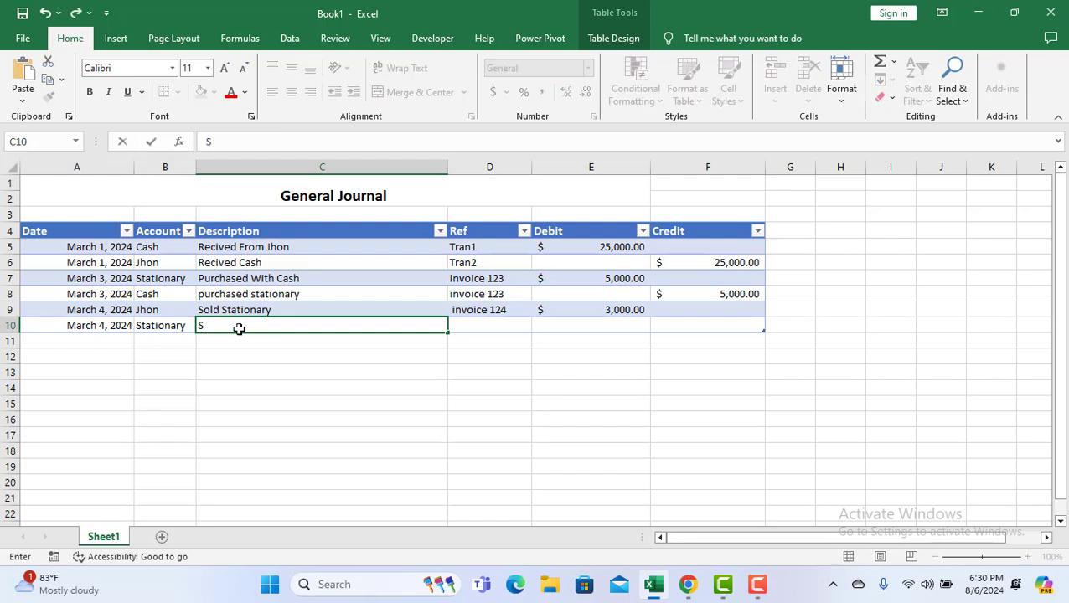
{"action": "type", "text": "iod"}
{"action": "key", "text": "BackSpace"}
{"action": "type", "text": "ld to Jhon"}
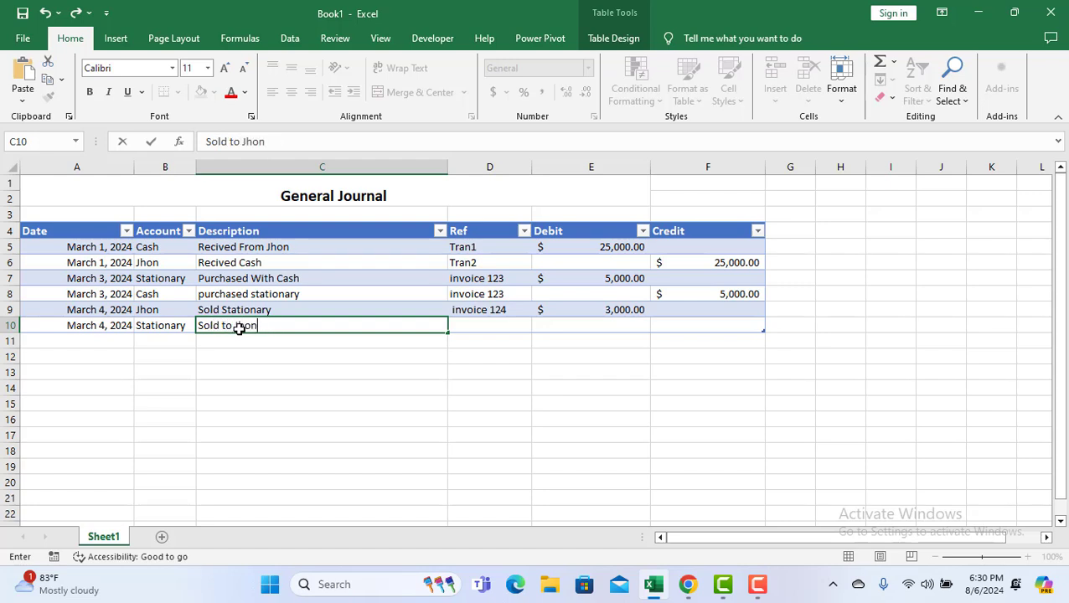
Enter "invoice 124" as the reference in D10.
{"action": "left_click", "coordinate": [494, 327]}
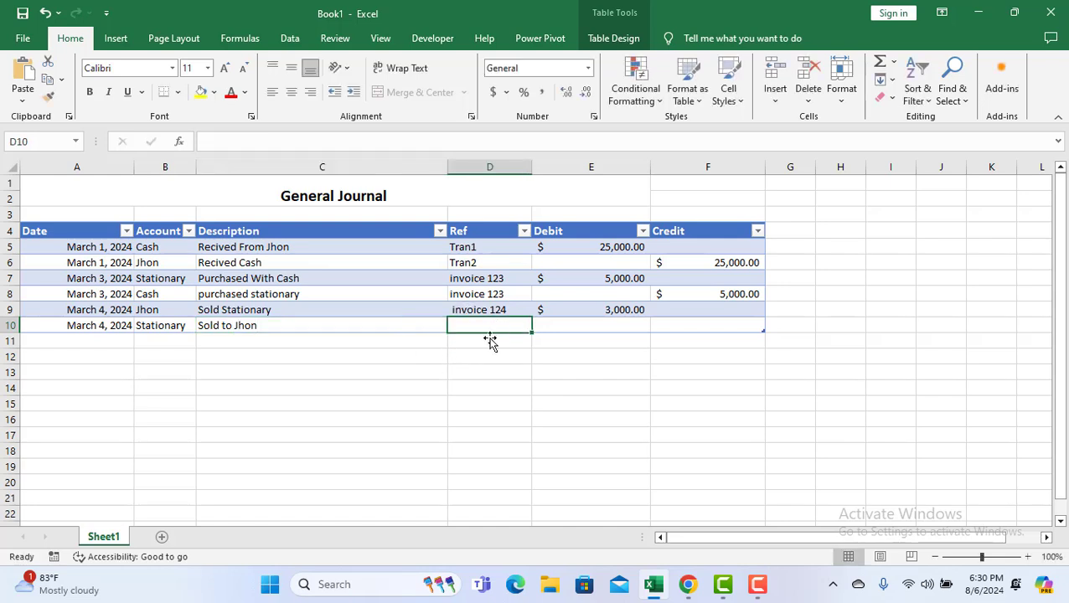
{"action": "type", "text": "in"}
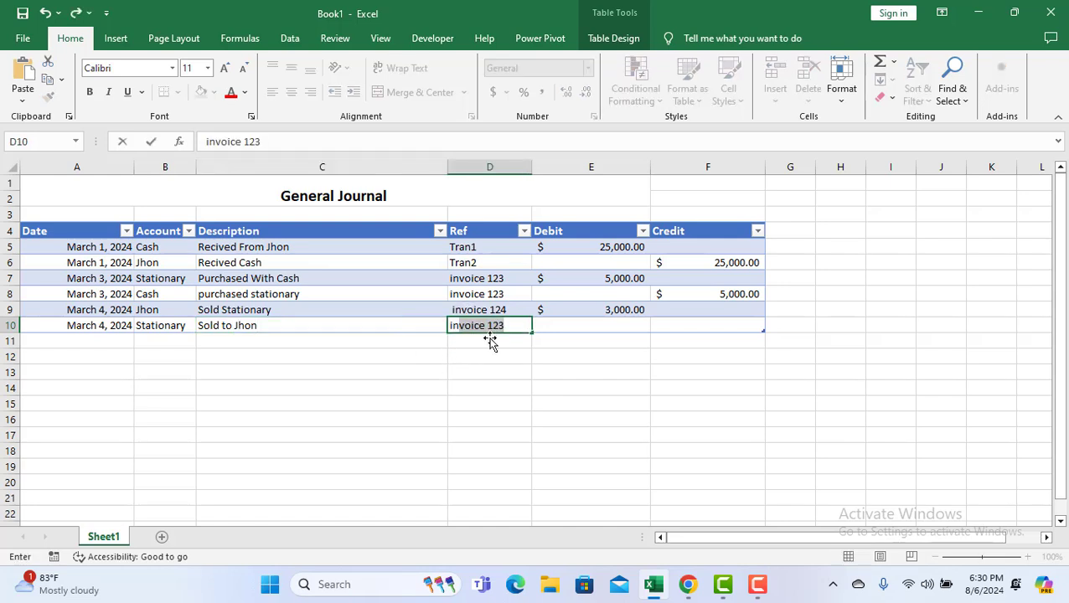
{"action": "left_click", "coordinate": [507, 326]}
{"action": "key", "text": "BackSpace"}
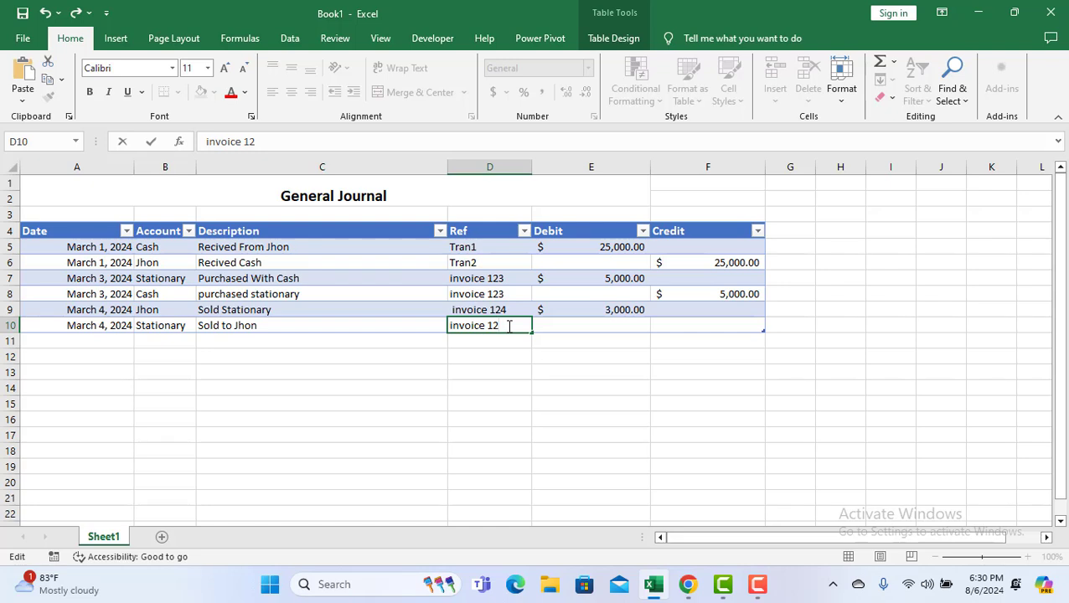
{"action": "type", "text": "4"}
Enter 3000 as the credit of the Stationary entry in F10 and apply the dollar Accounting format to it.
{"action": "left_click", "coordinate": [723, 326]}
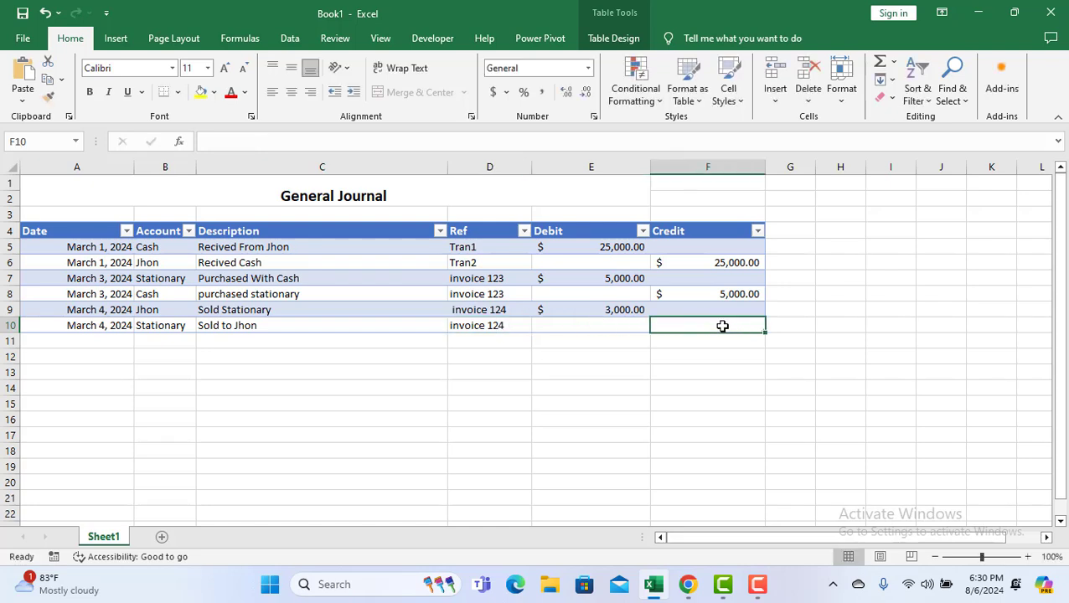
{"action": "type", "text": "3000"}
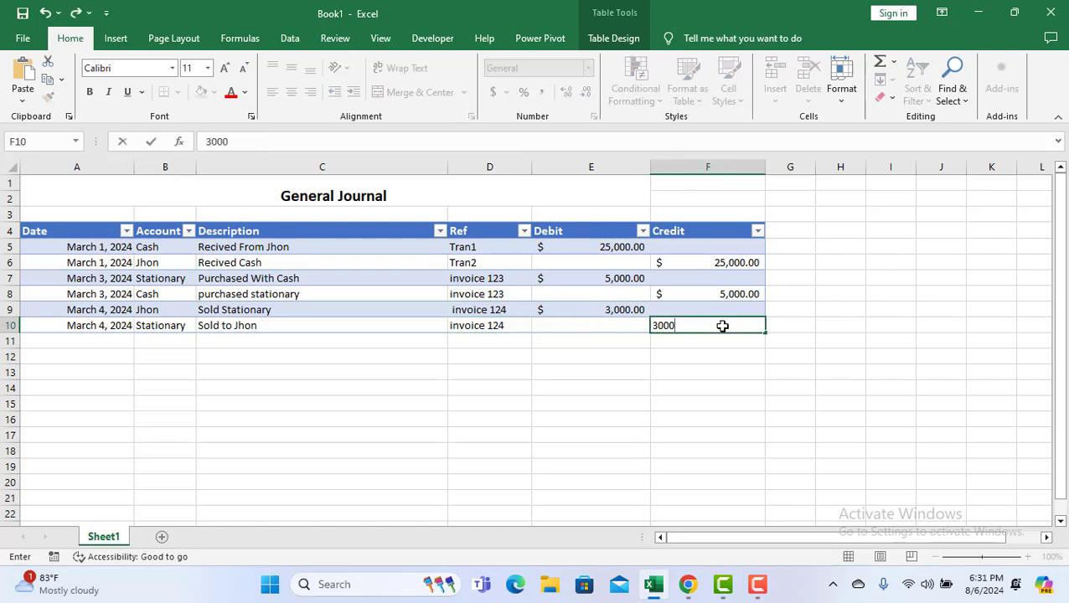
{"action": "left_click_drag", "start_coordinate": [715, 401], "coordinate": [715, 387]}
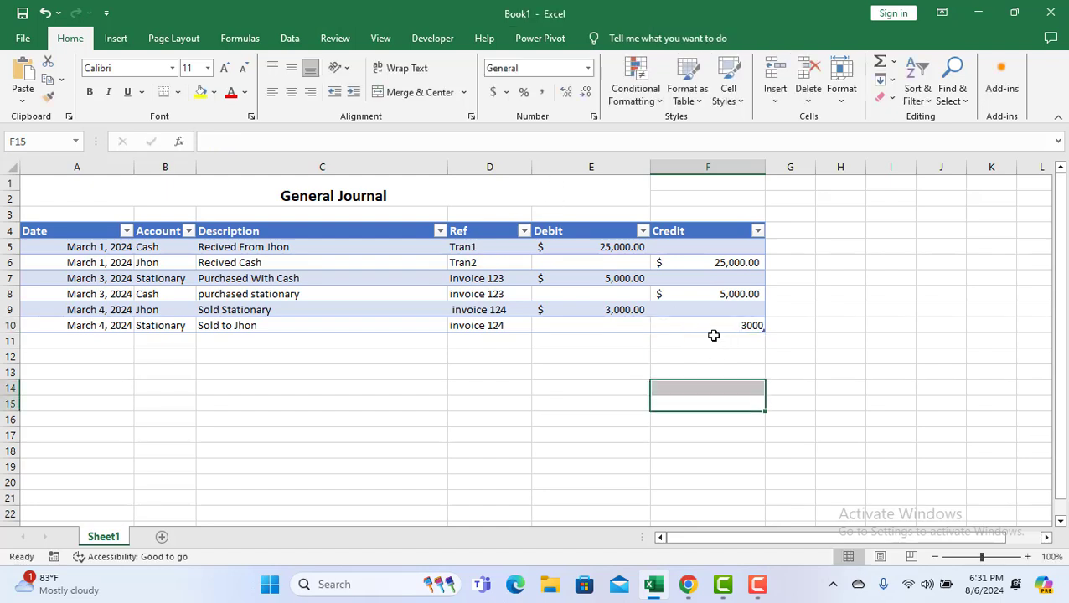
{"action": "left_click", "coordinate": [715, 326]}
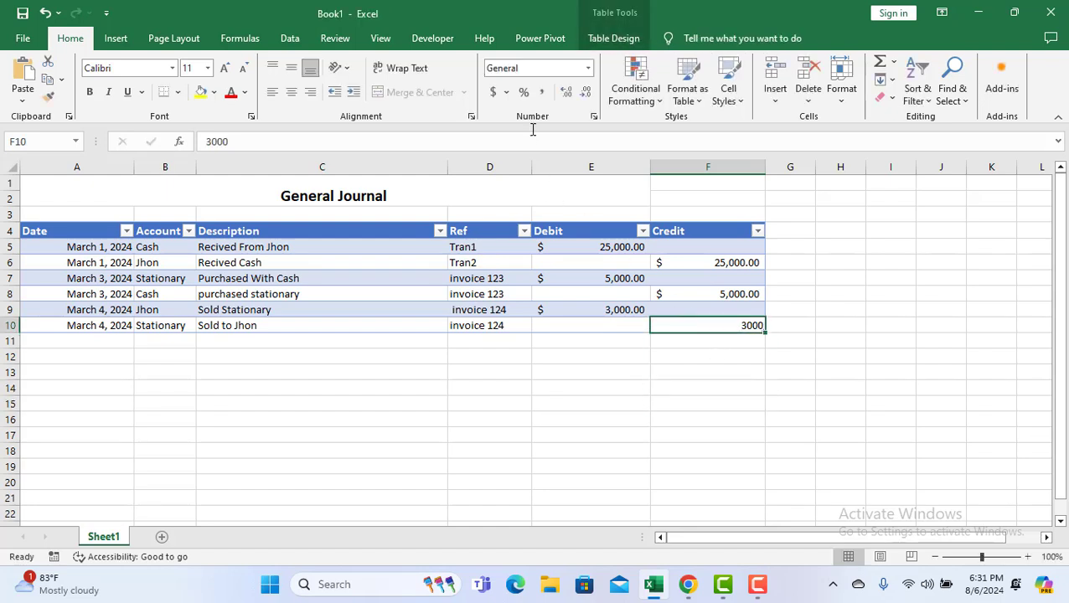
{"action": "left_click", "coordinate": [493, 94]}
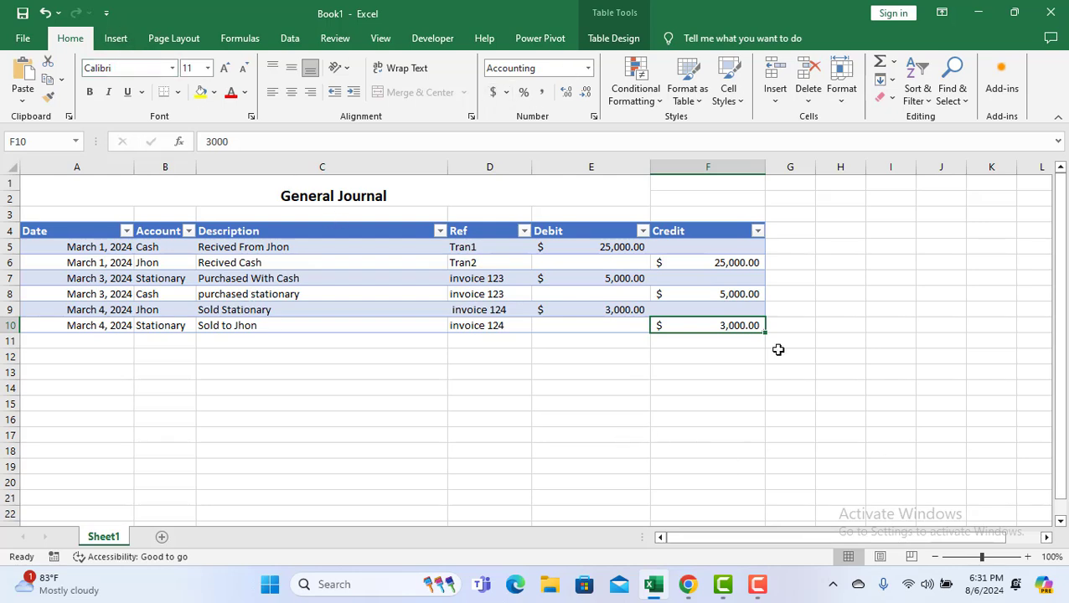
Extend the date series from A10 down into A11 to add a March 5, 2024 row to the table.
{"action": "left_click", "coordinate": [112, 340]}
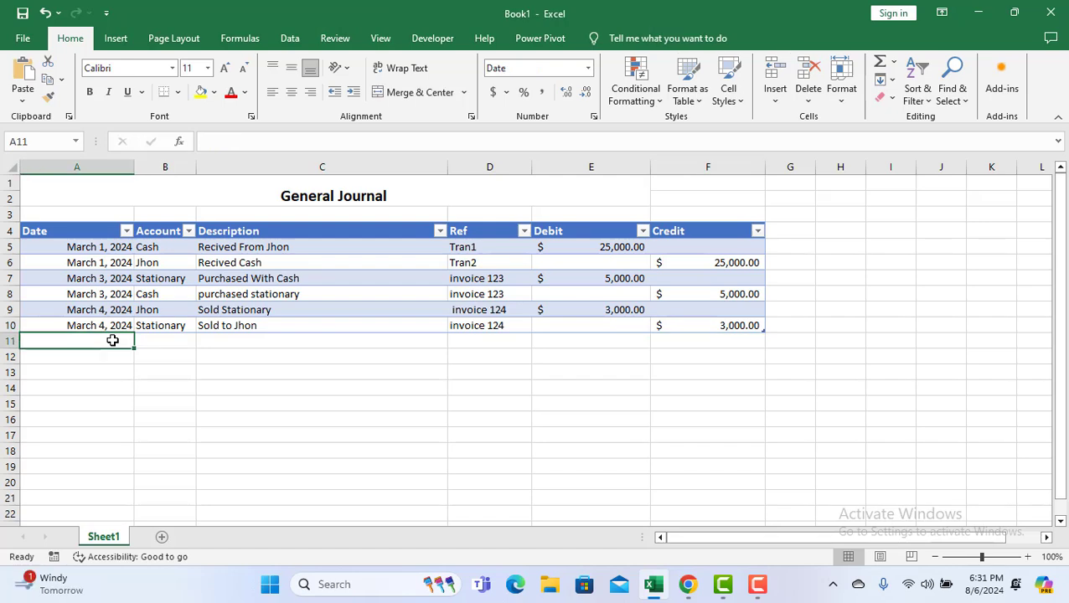
{"action": "left_click", "coordinate": [105, 326]}
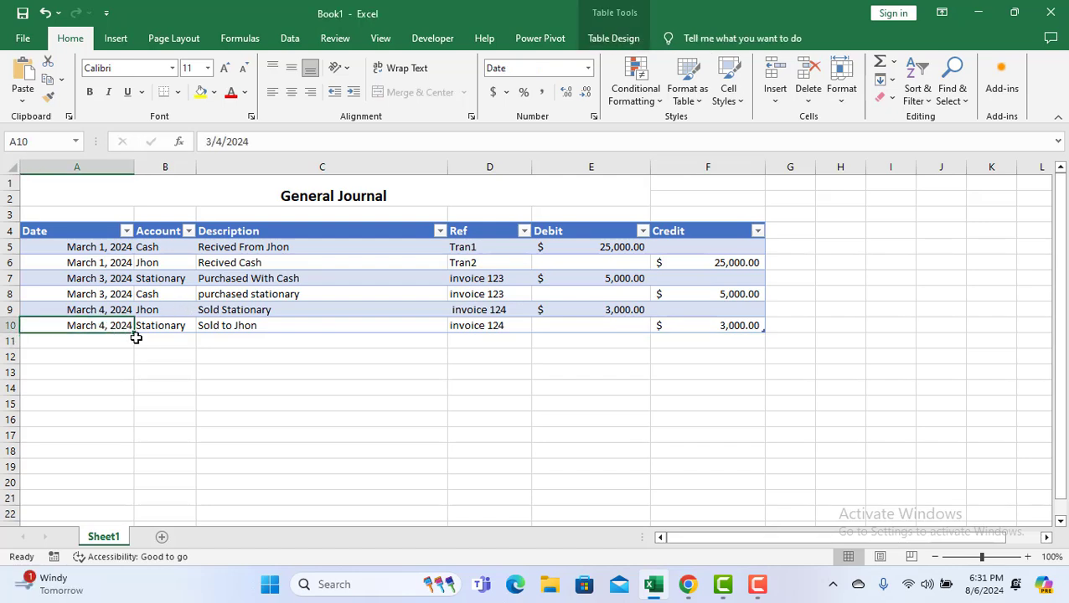
{"action": "mouse_move", "coordinate": [133, 335]}
{"action": "left_mouse_down"}
{"action": "mouse_move", "coordinate": [130, 356]}
{"action": "mouse_move", "coordinate": [132, 346]}
{"action": "left_mouse_up"}
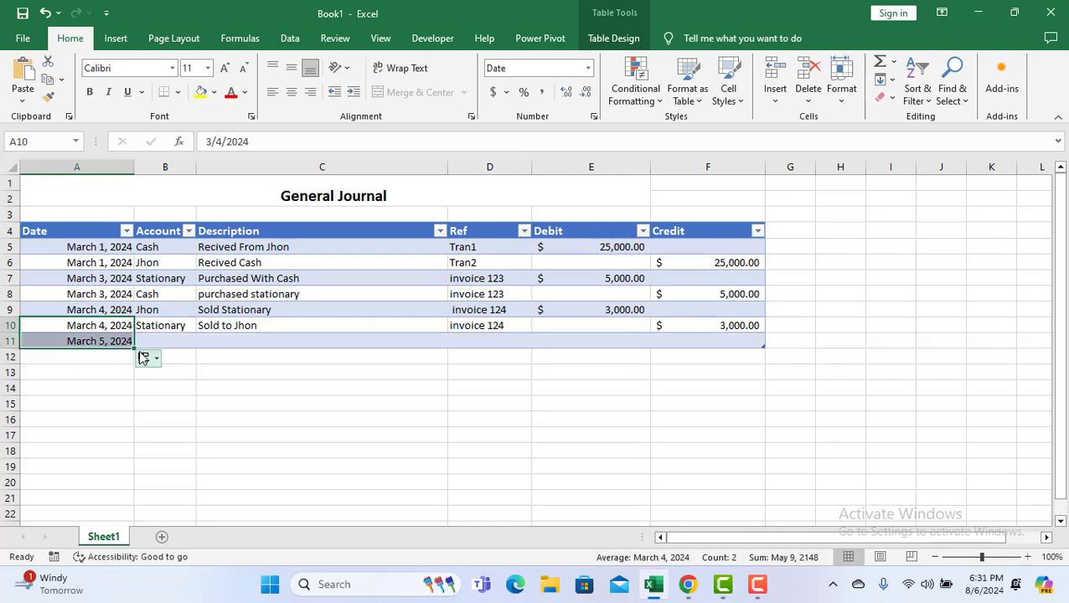
{"action": "double_click", "coordinate": [109, 341]}
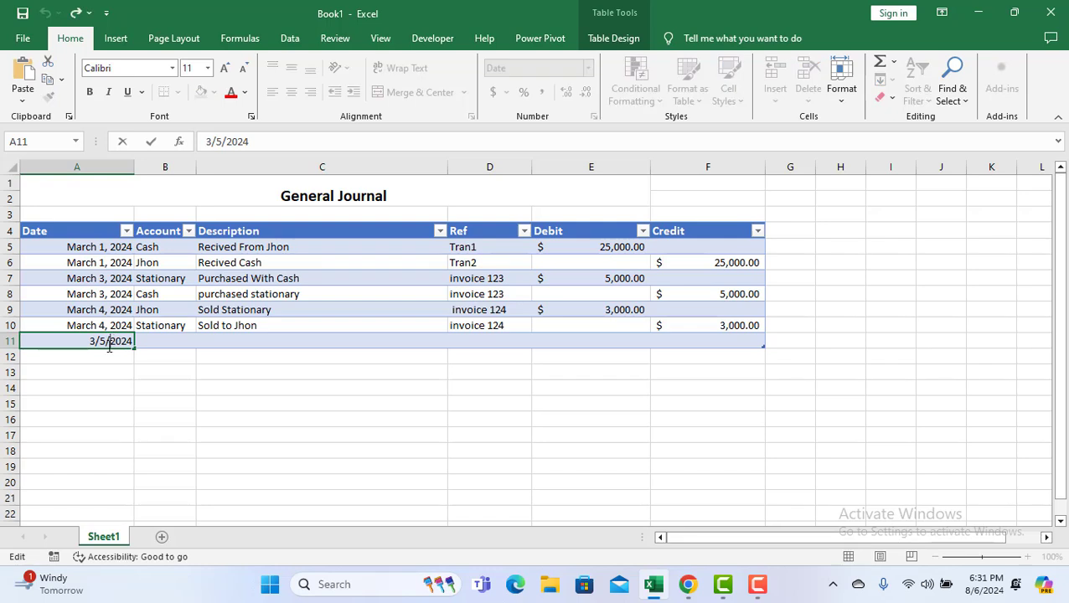
{"action": "key", "text": "Return"}
Extend the date from A11 down into A12 and re-enter the A11 date as 3/5/2024.
{"action": "left_click", "coordinate": [132, 341]}
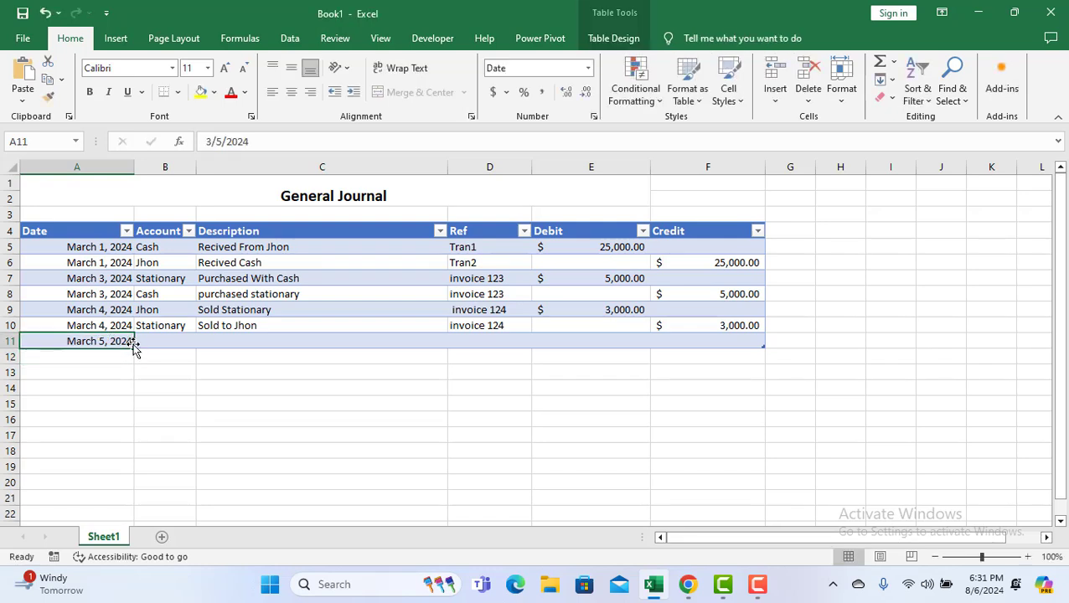
{"action": "left_click_drag", "start_coordinate": [134, 347], "coordinate": [128, 357]}
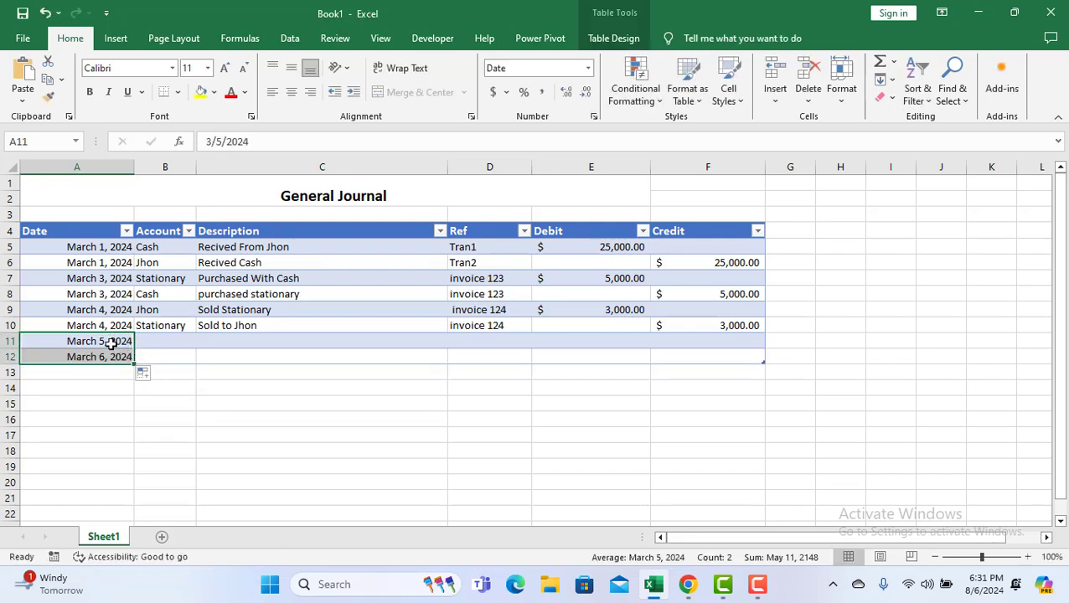
{"action": "double_click", "coordinate": [107, 341]}
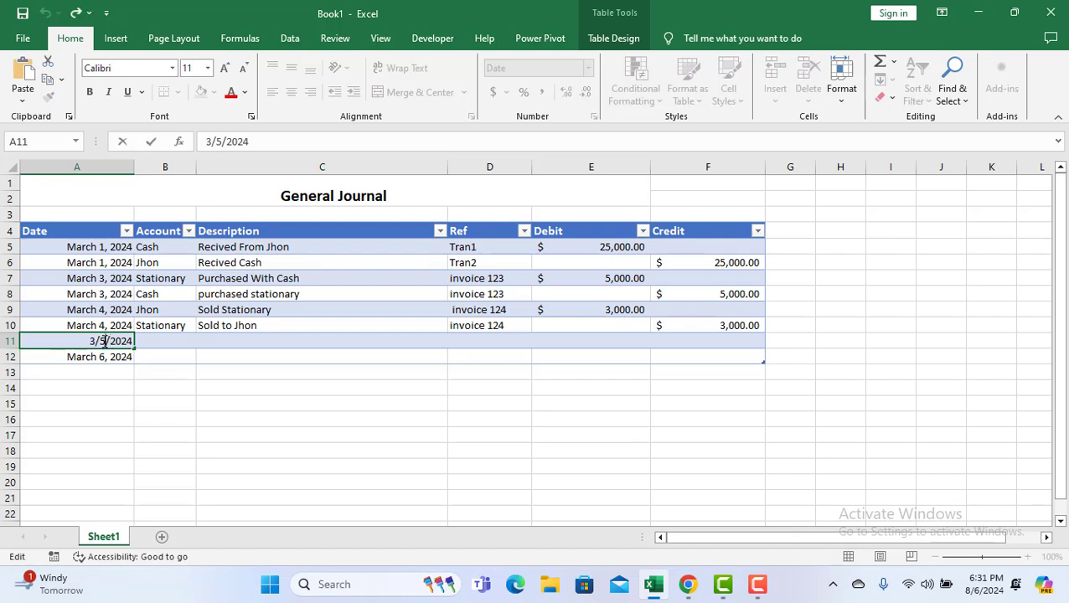
{"action": "key", "text": "BackSpace"}
{"action": "type", "text": "5"}
Set the A12 date to 3/5/2024.
{"action": "left_click", "coordinate": [104, 357]}
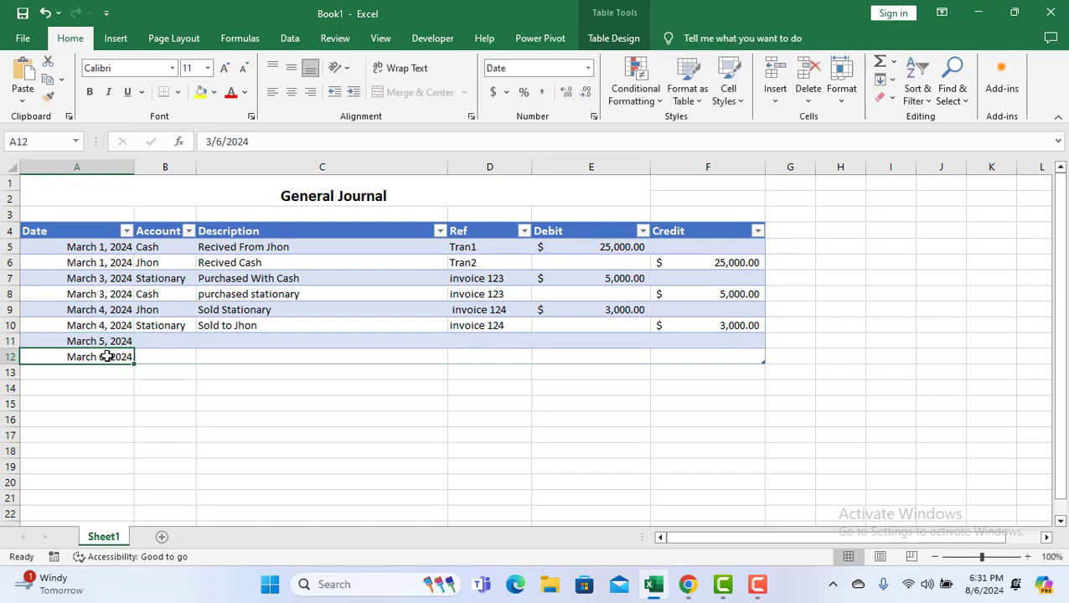
{"action": "double_click", "coordinate": [106, 356]}
{"action": "double_click", "coordinate": [107, 357]}
{"action": "key", "text": "BackSpace"}
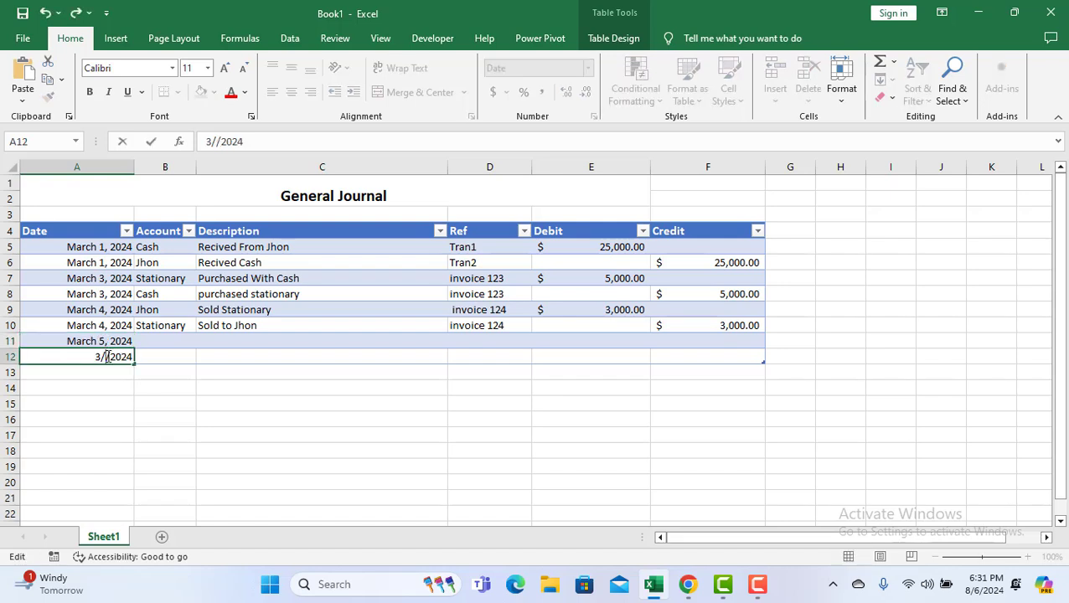
{"action": "type", "text": "5"}
Widen the Account column.
{"action": "left_click", "coordinate": [186, 355]}
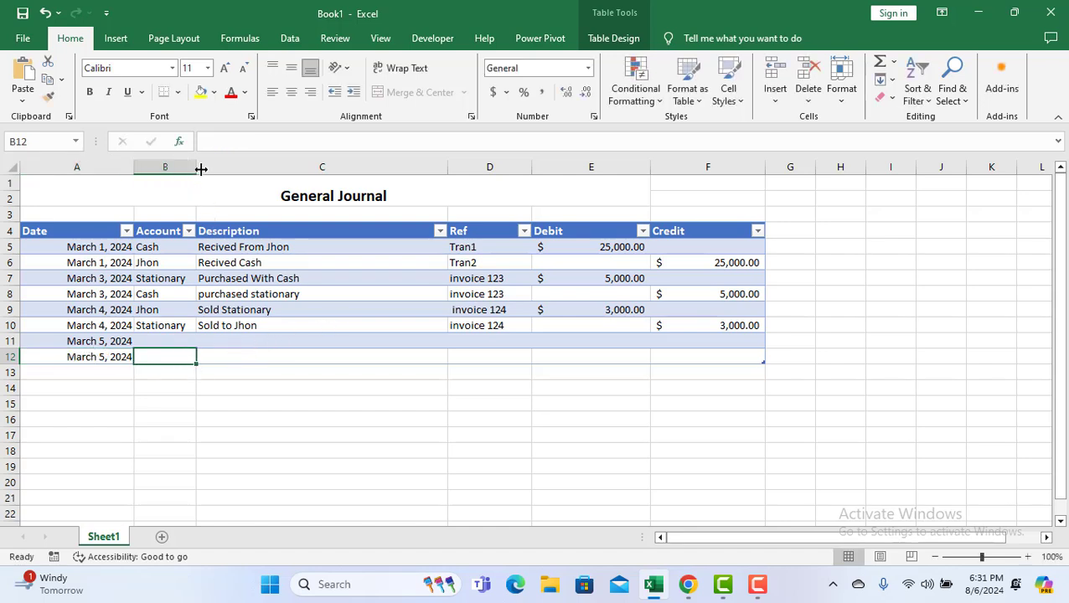
{"action": "left_click_drag", "start_coordinate": [196, 167], "coordinate": [235, 168]}
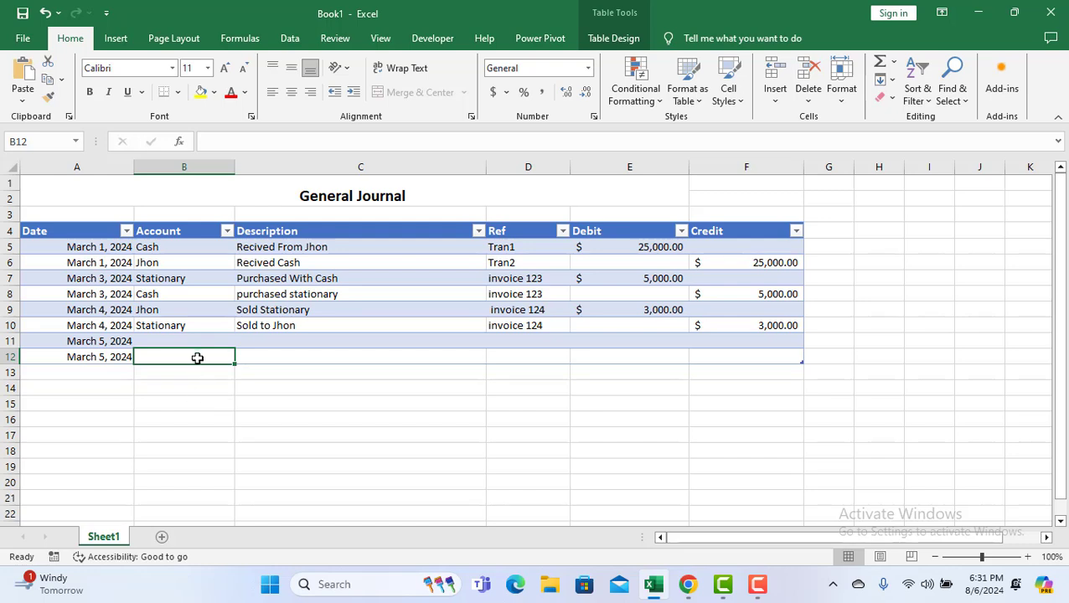
Widen the Account column a little further.
{"action": "left_click", "coordinate": [283, 341]}
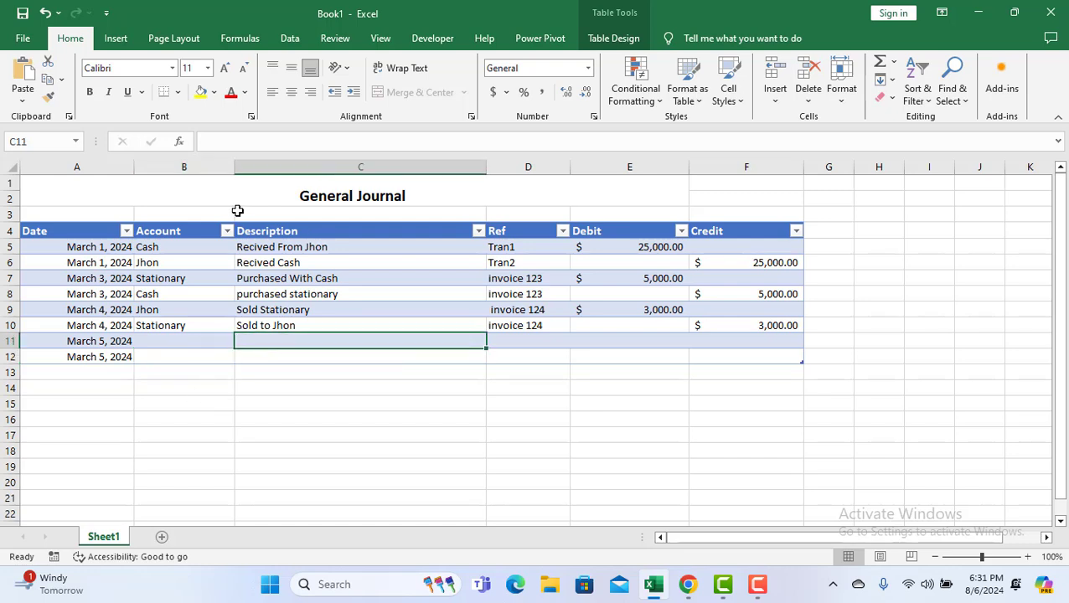
{"action": "left_click_drag", "start_coordinate": [235, 167], "coordinate": [248, 168]}
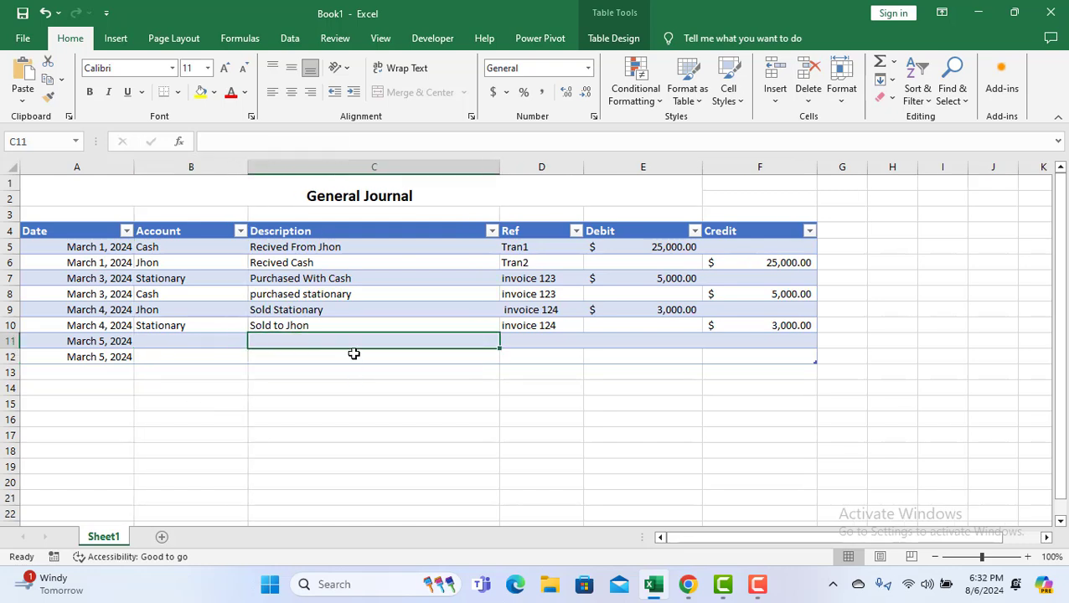
{"action": "left_click", "coordinate": [537, 341]}
{"action": "left_click", "coordinate": [650, 344]}
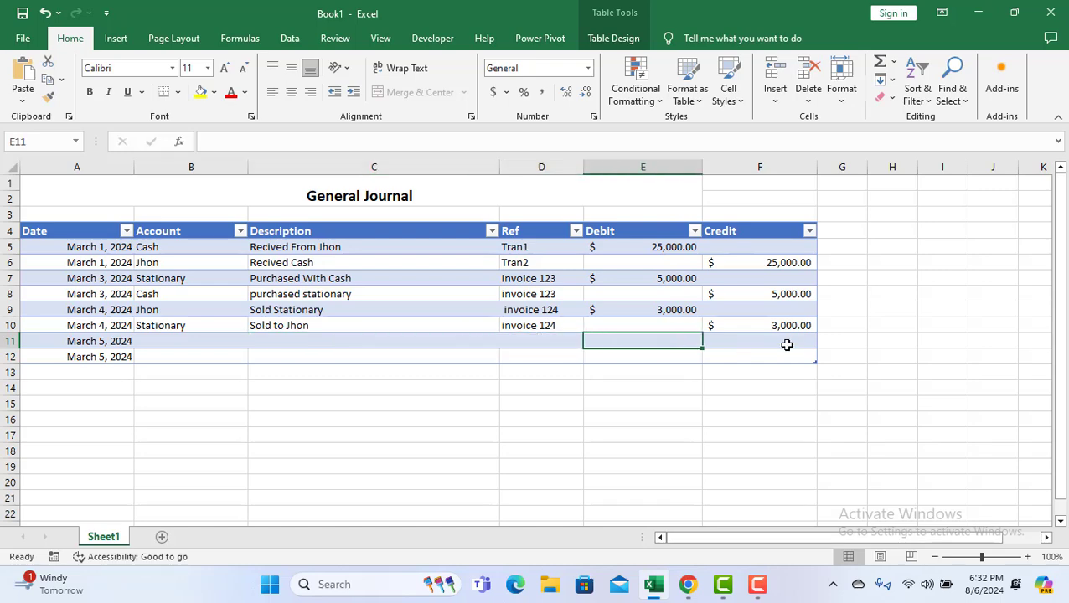
{"action": "left_click", "coordinate": [786, 344]}
{"action": "left_click", "coordinate": [188, 365]}
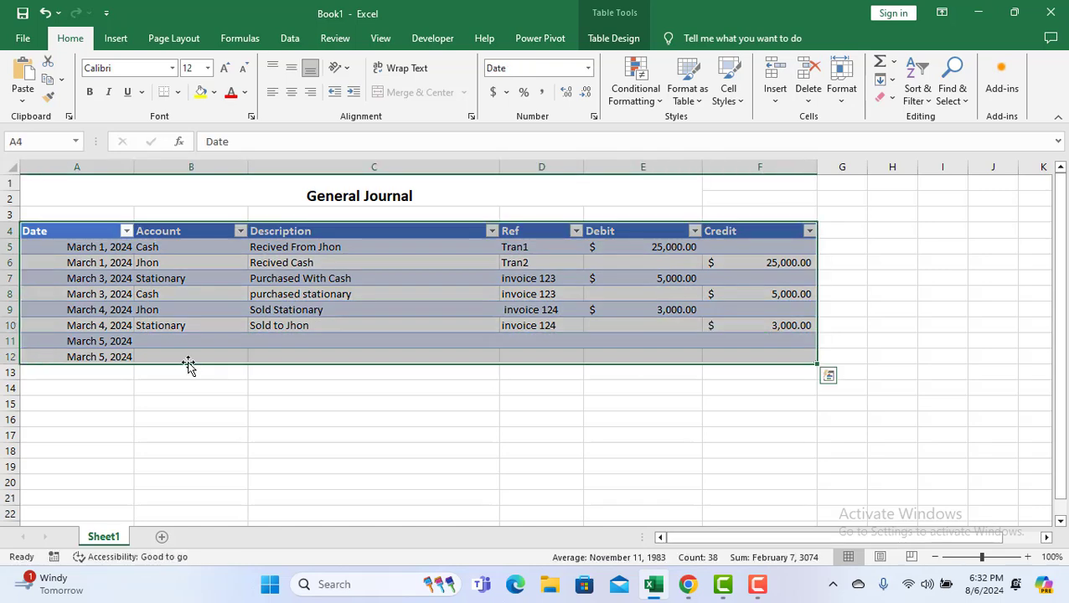
{"action": "left_click", "coordinate": [251, 446]}
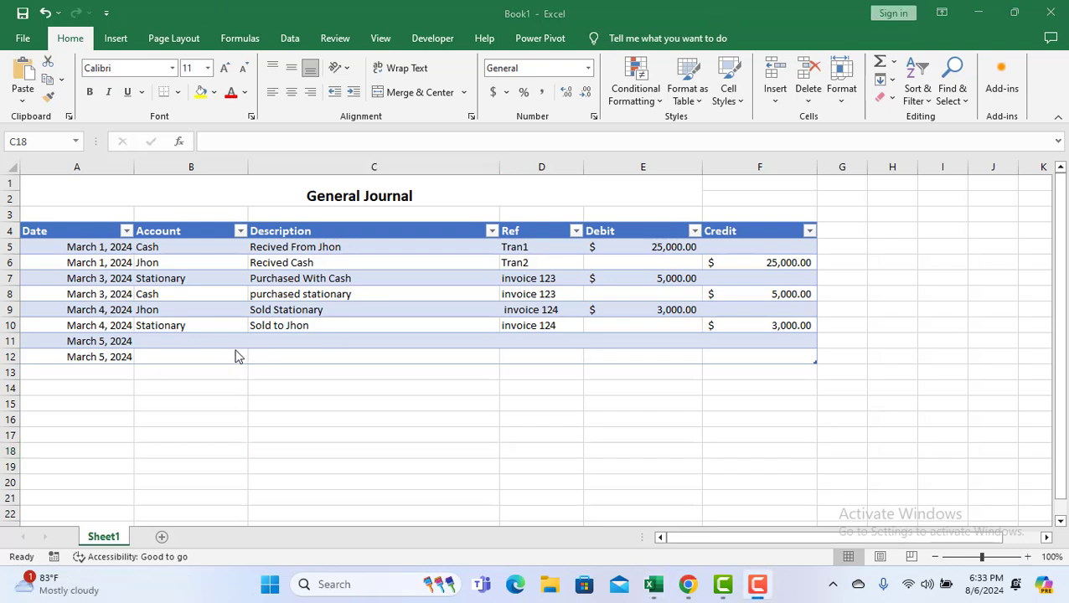
Fill row 11 with the account Plat in B11 and the description Purchased With Cash in C11.
{"action": "left_click", "coordinate": [186, 342]}
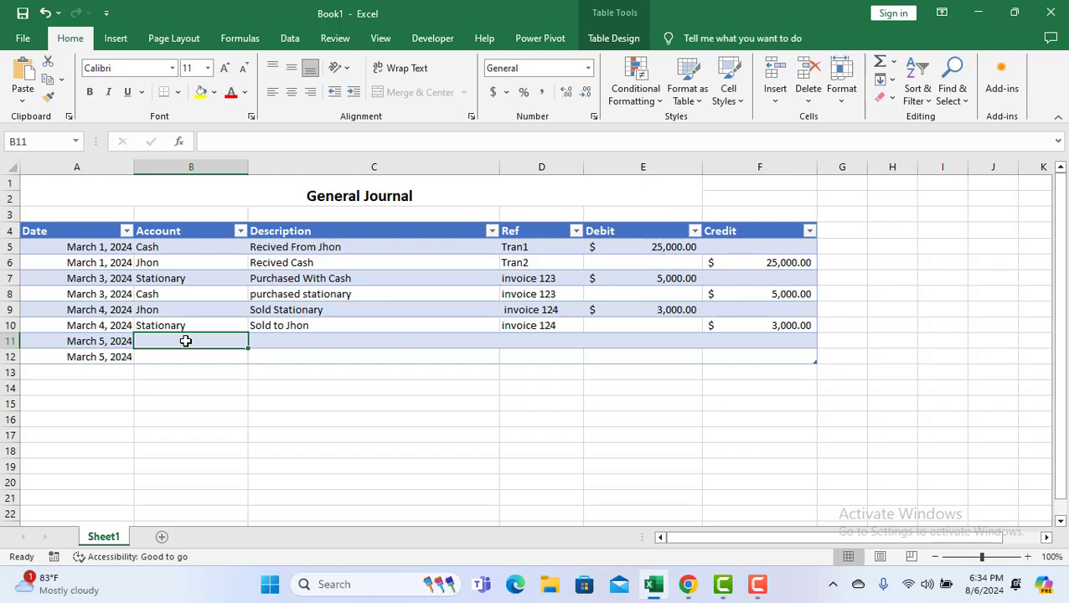
{"action": "type", "text": "P"}
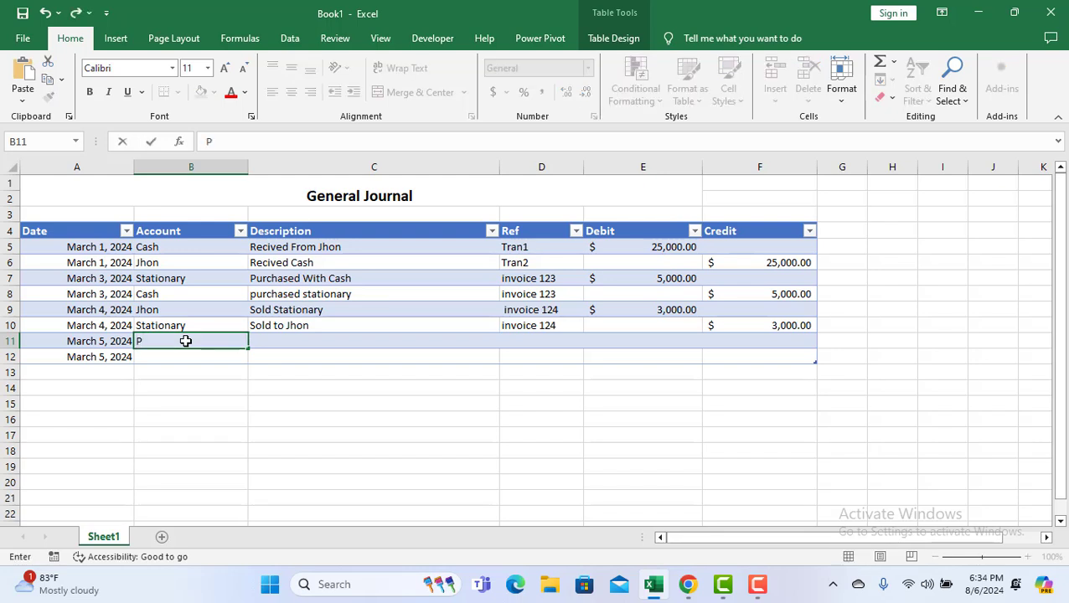
{"action": "type", "text": "lat"}
{"action": "key", "text": "Tab"}
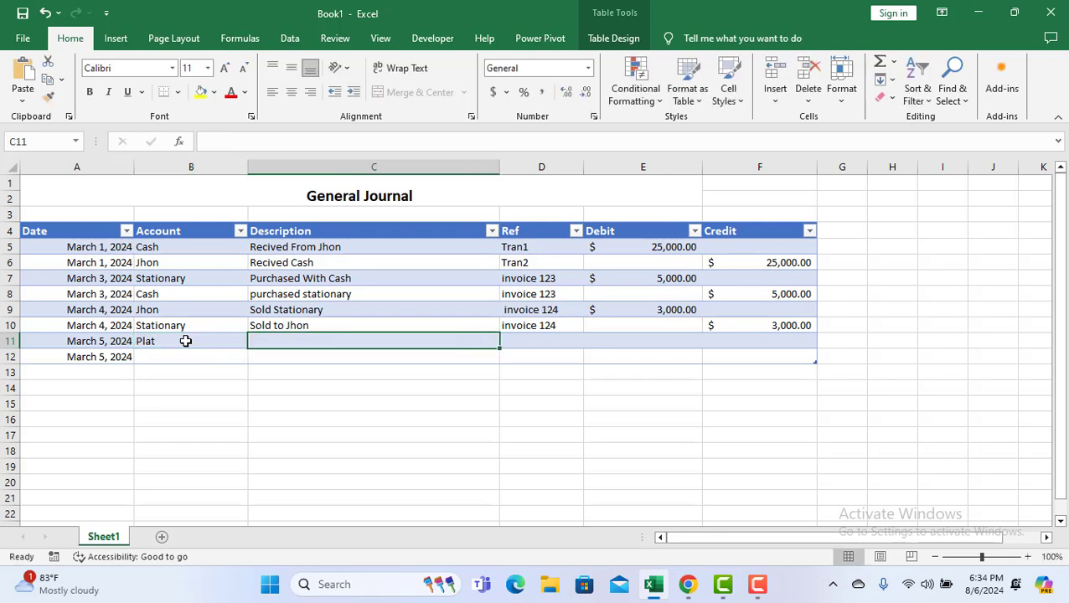
{"action": "type", "text": "P"}
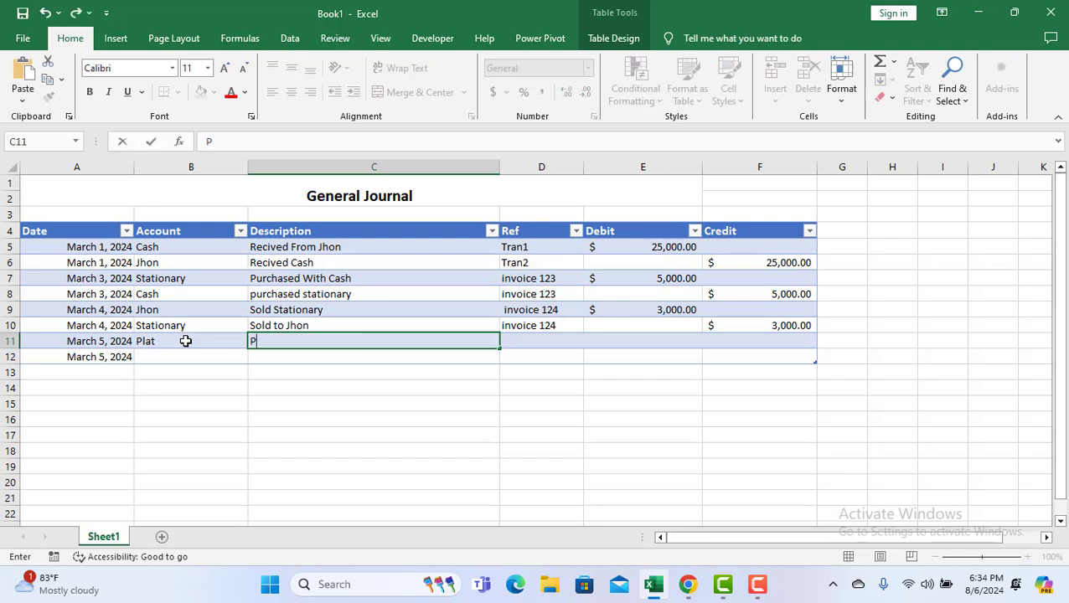
{"action": "type", "text": "urchased"}
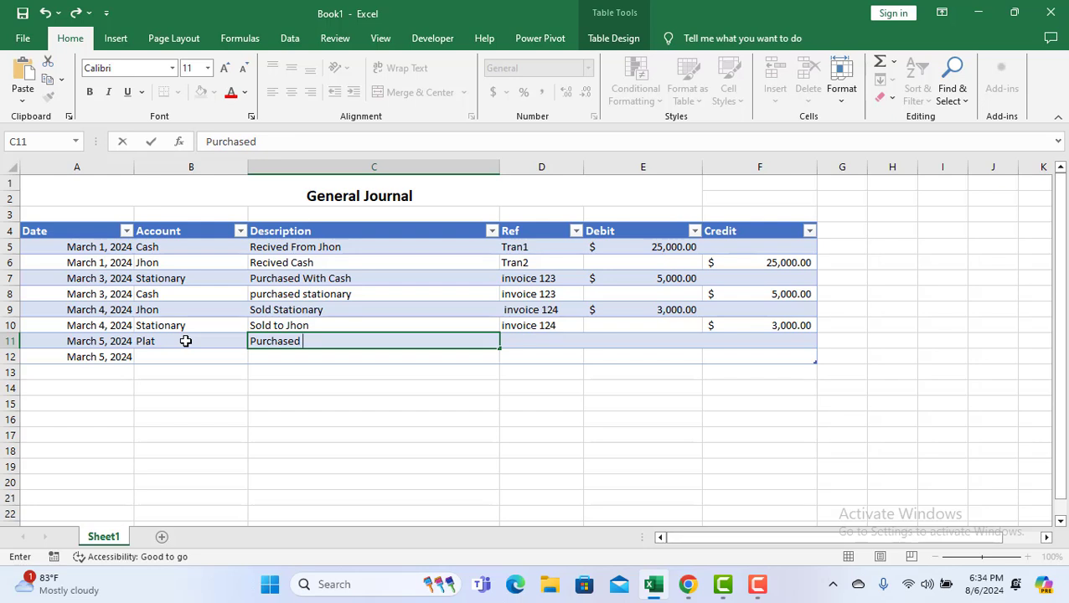
{"action": "type", "text": " w"}
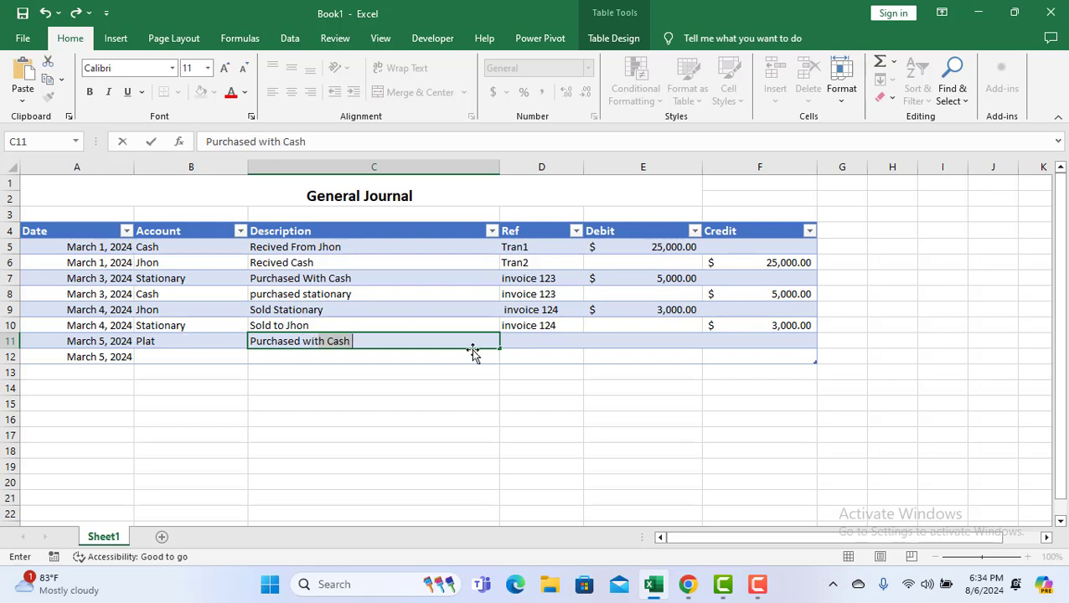
Enter the reference Order#10 in D11, fill it down into D12, and edit D12 to read Order#10 as well.
{"action": "left_click", "coordinate": [552, 341]}
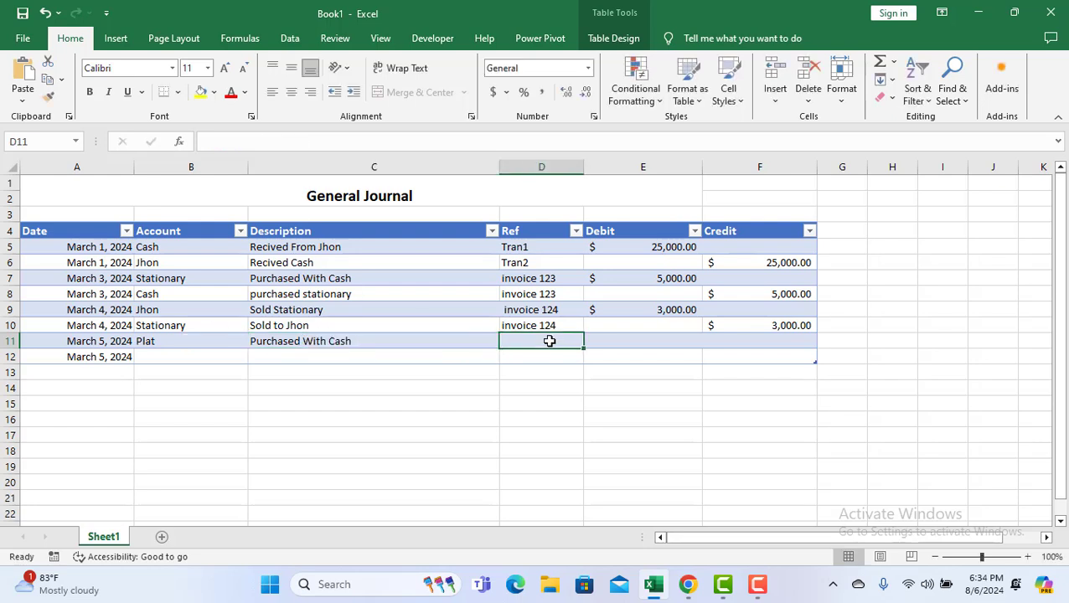
{"action": "type", "text": "Order"}
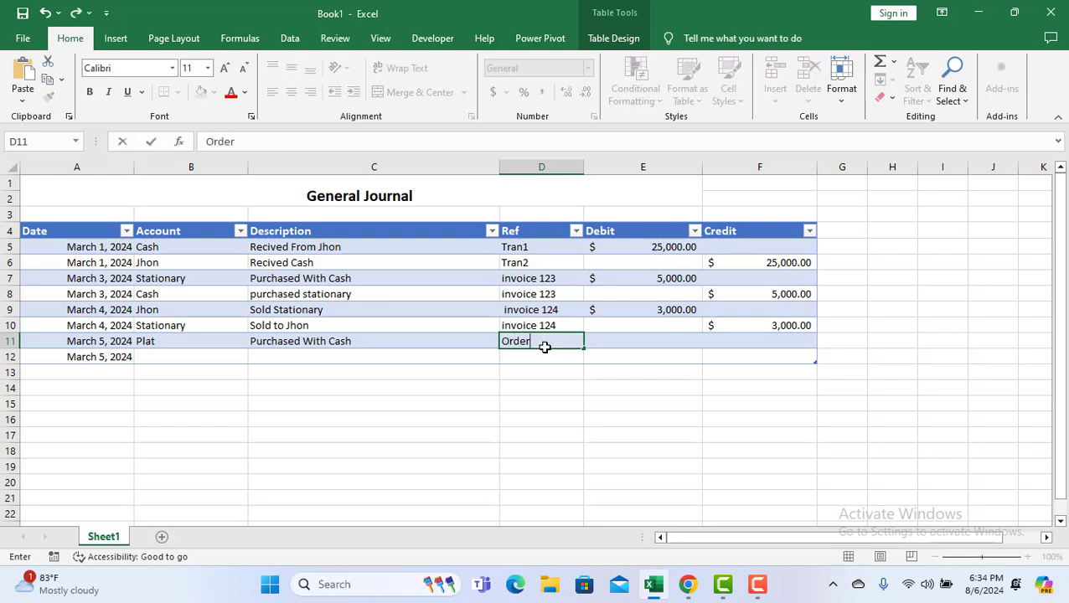
{"action": "type", "text": "#10"}
{"action": "left_click", "coordinate": [585, 361]}
{"action": "left_click", "coordinate": [570, 342]}
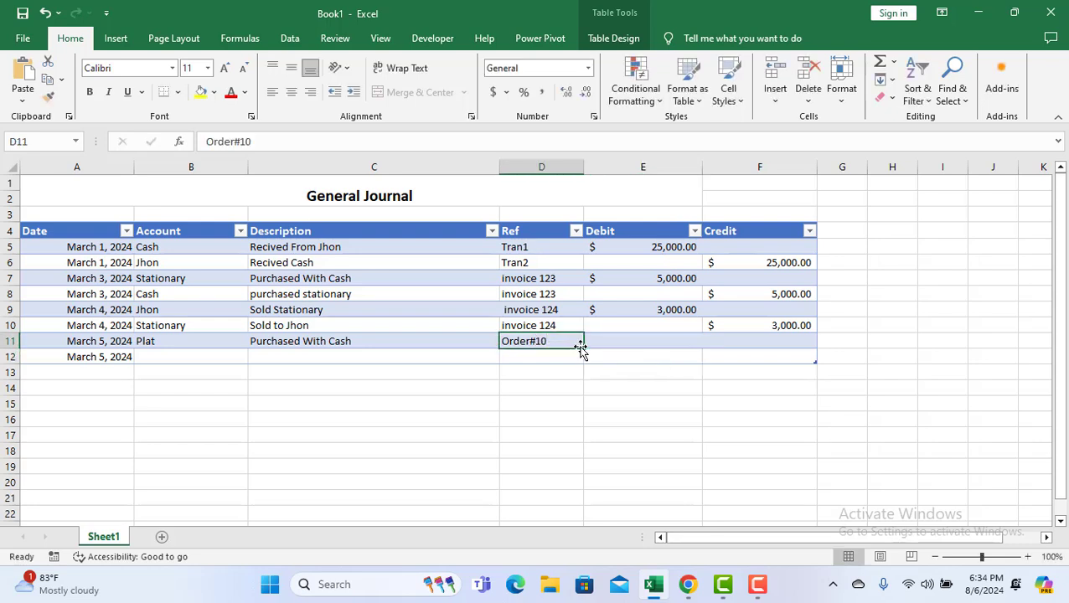
{"action": "left_click_drag", "start_coordinate": [583, 348], "coordinate": [584, 364]}
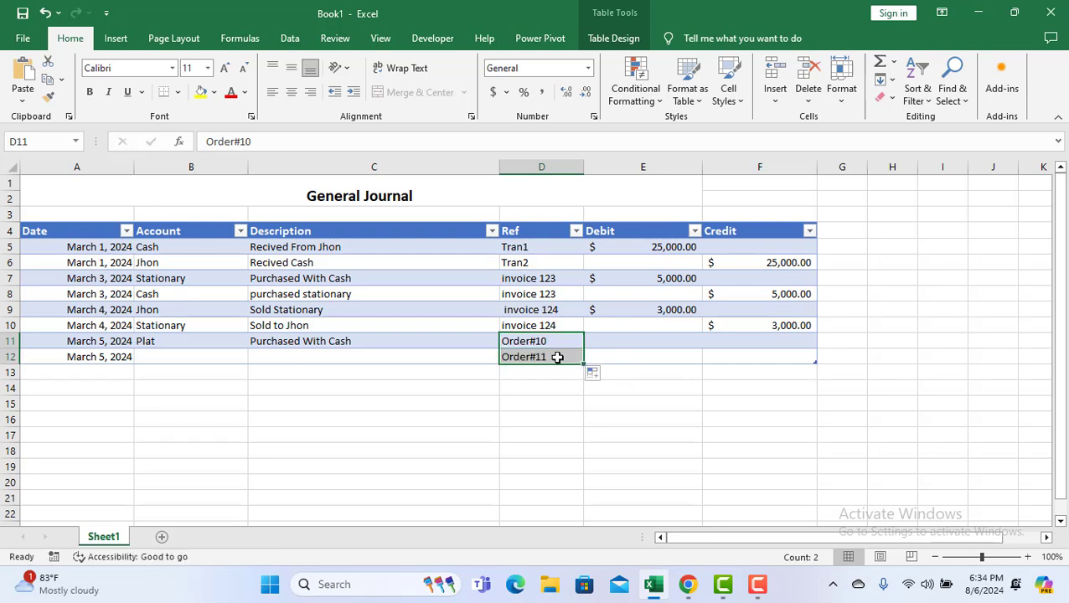
{"action": "double_click", "coordinate": [558, 357]}
{"action": "key", "text": "BackSpace"}
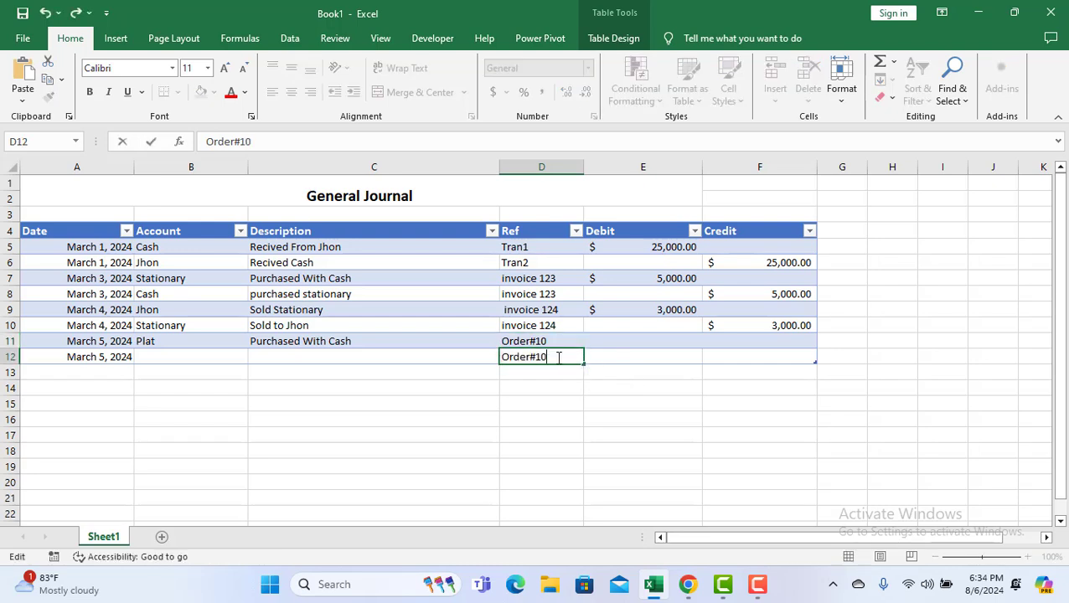
Fill row 12 with the account Cash in B12 and the description Purchased plat in C12.
{"action": "left_click", "coordinate": [198, 358]}
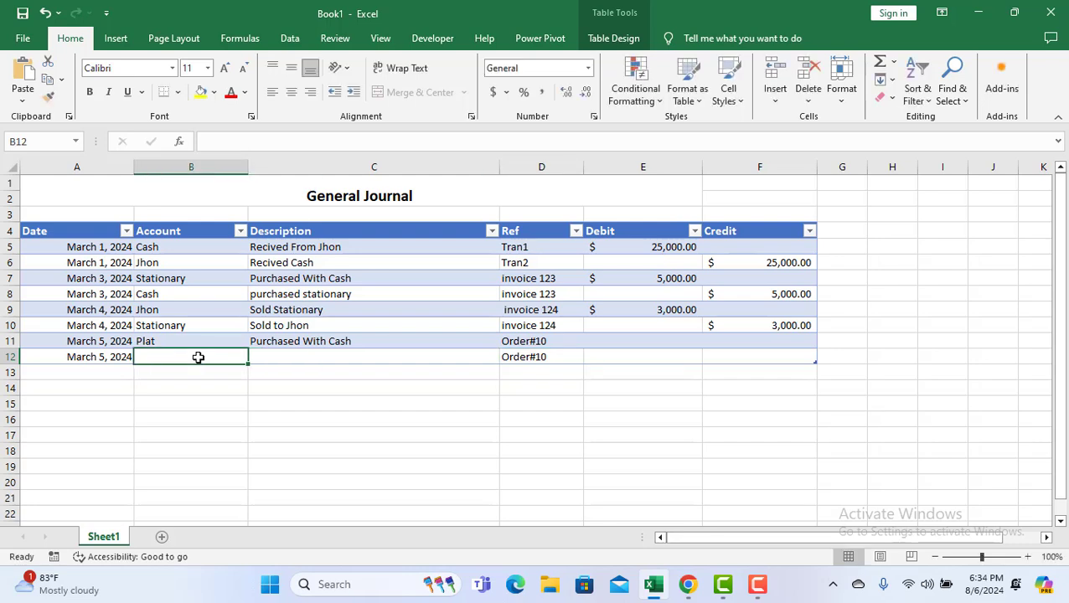
{"action": "type", "text": "Cash"}
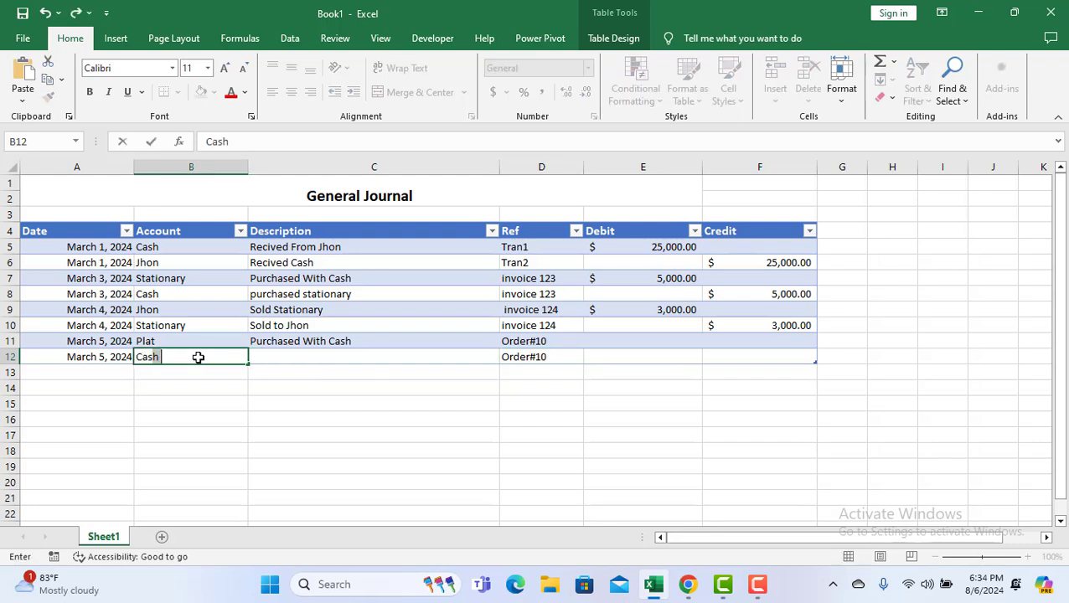
{"action": "left_click", "coordinate": [287, 358]}
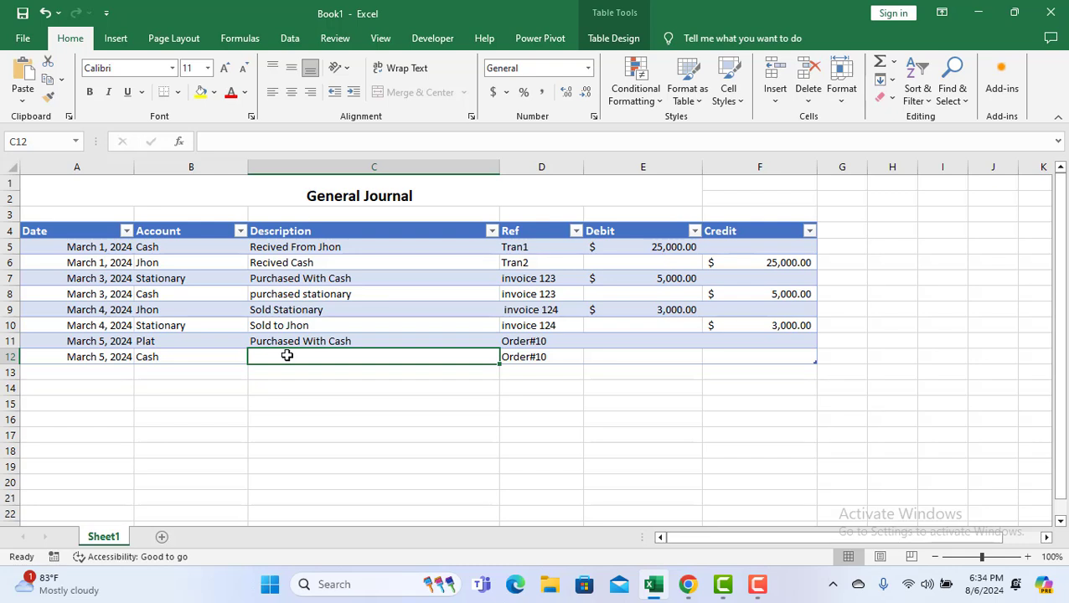
{"action": "type", "text": "Purch"}
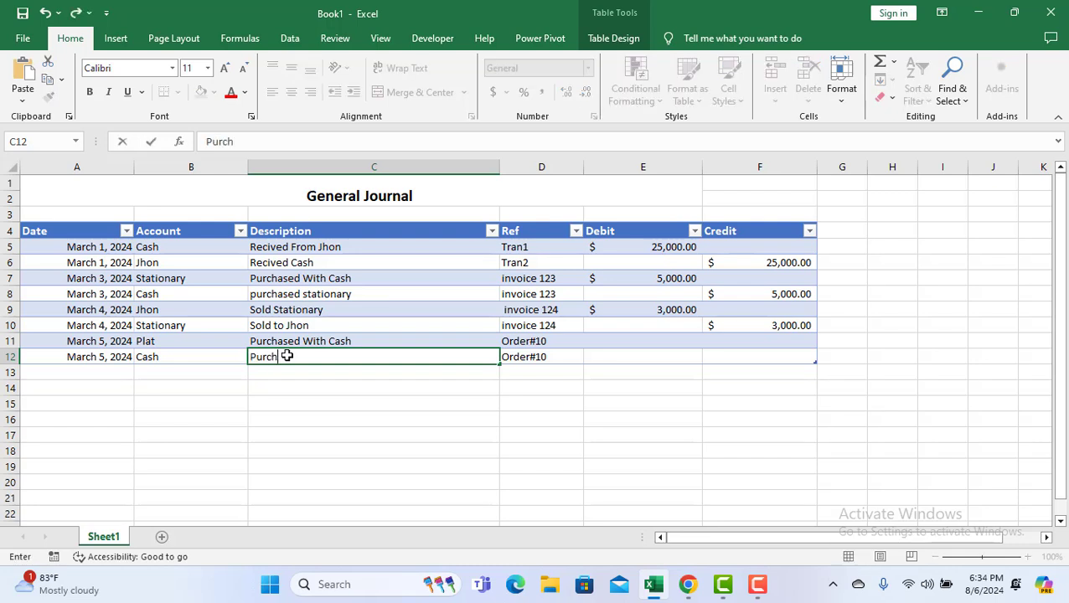
{"action": "type", "text": "ased pla"}
{"action": "key", "text": "Tab"}
{"action": "key", "text": "Tab"}
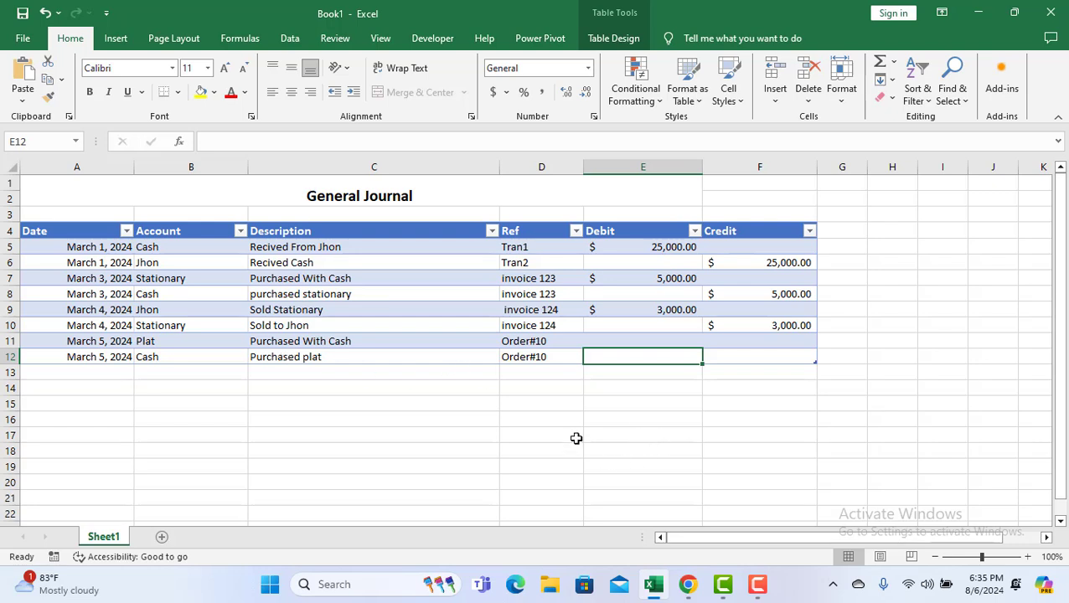
Enter a debit of 15000 in E11 and apply the dollar Accounting format to it.
{"action": "left_click", "coordinate": [650, 343]}
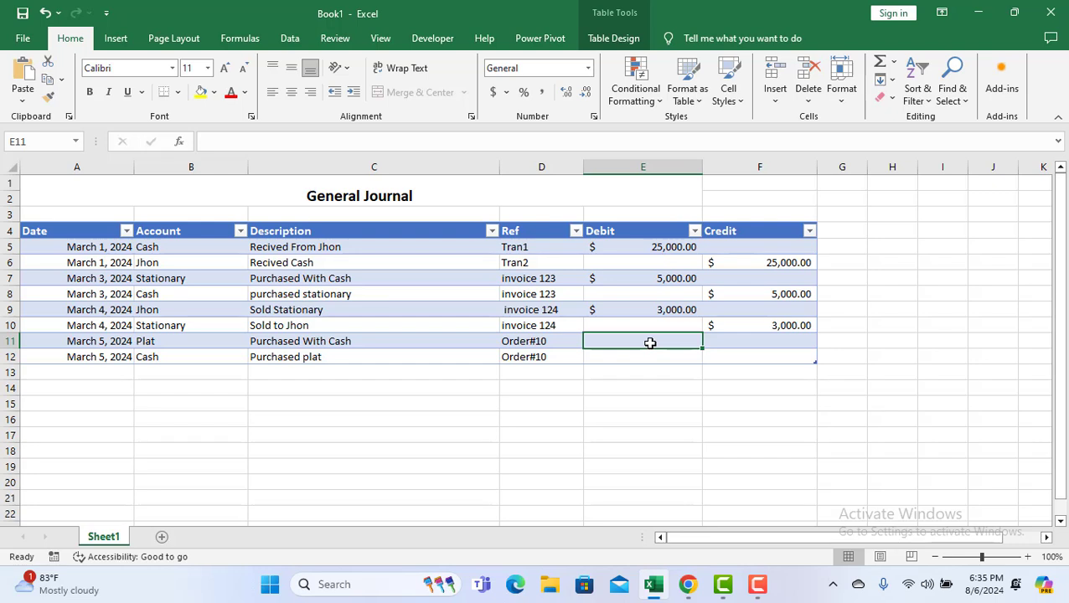
{"action": "type", "text": "1500"}
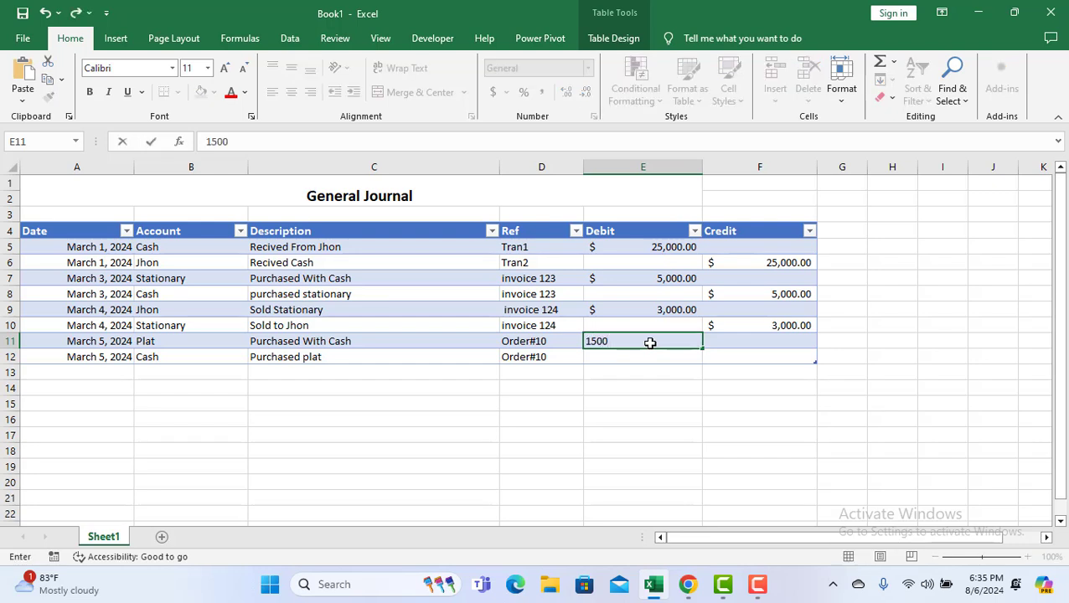
{"action": "type", "text": "0"}
{"action": "left_click_drag", "start_coordinate": [630, 496], "coordinate": [630, 484]}
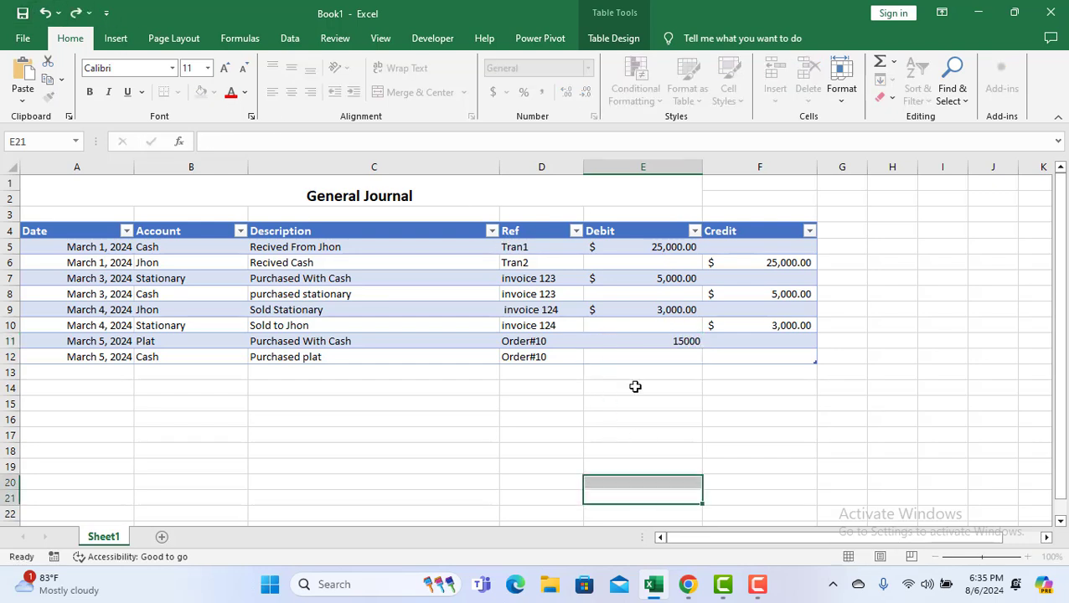
{"action": "left_click", "coordinate": [639, 341]}
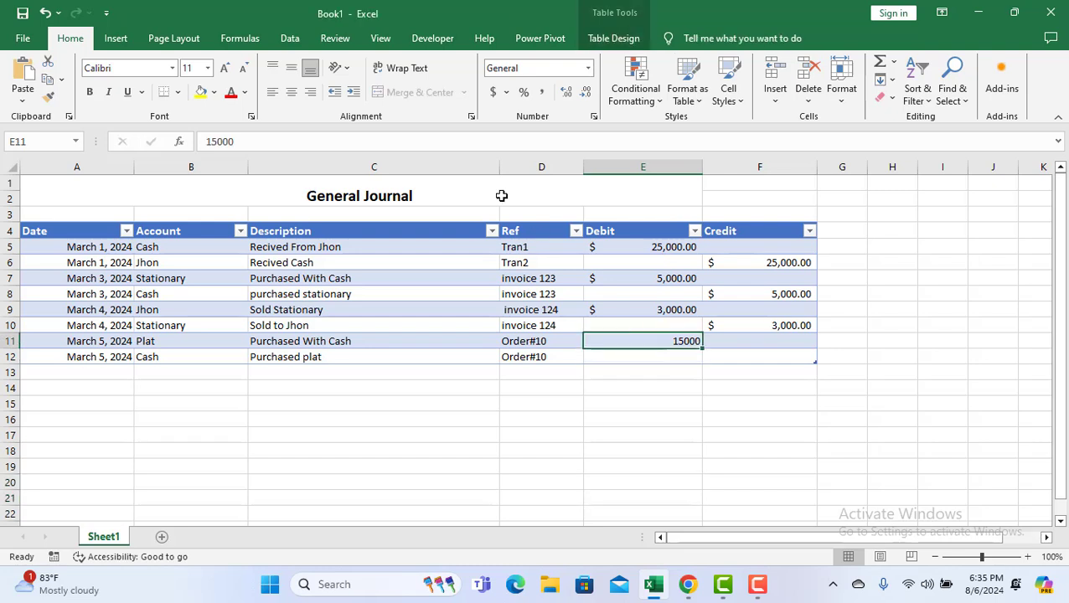
{"action": "left_click", "coordinate": [495, 96]}
Enter a credit of 15000 in F12 and apply the dollar Accounting format to it.
{"action": "left_click", "coordinate": [754, 362]}
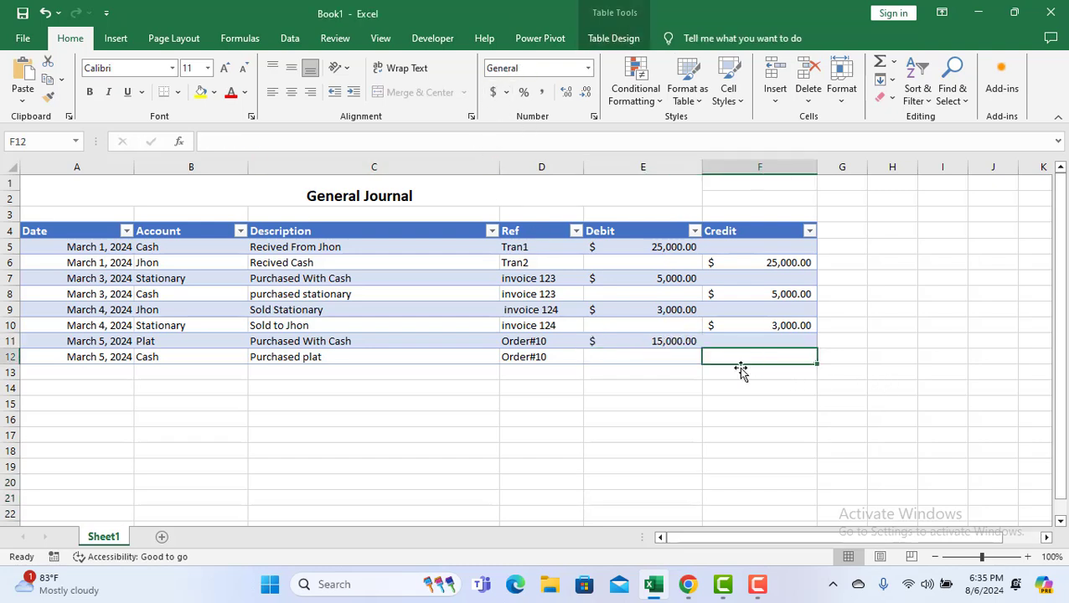
{"action": "type", "text": "15000"}
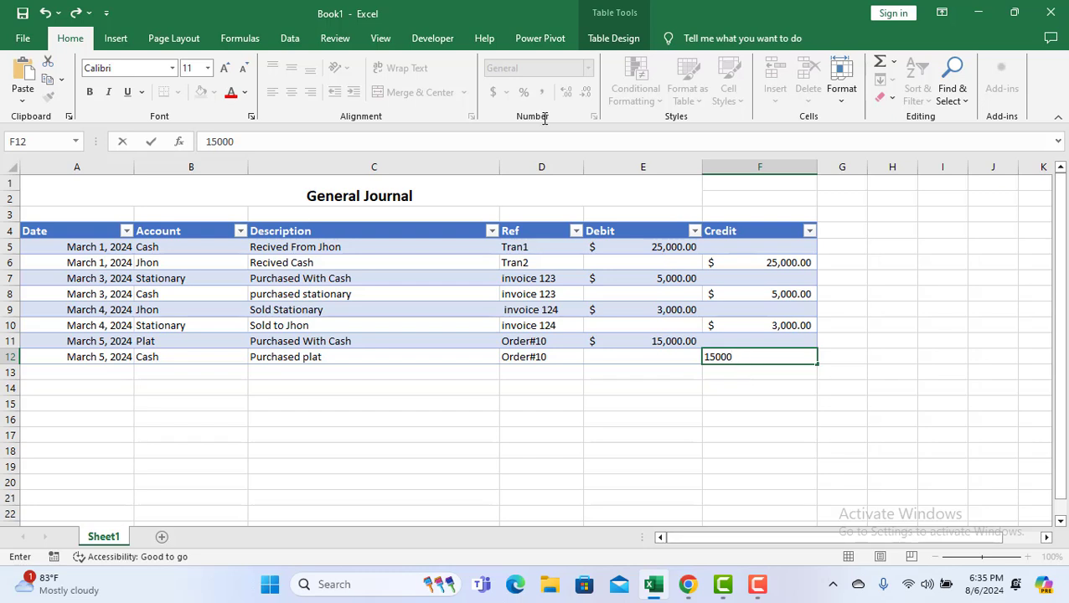
{"action": "left_click", "coordinate": [775, 432]}
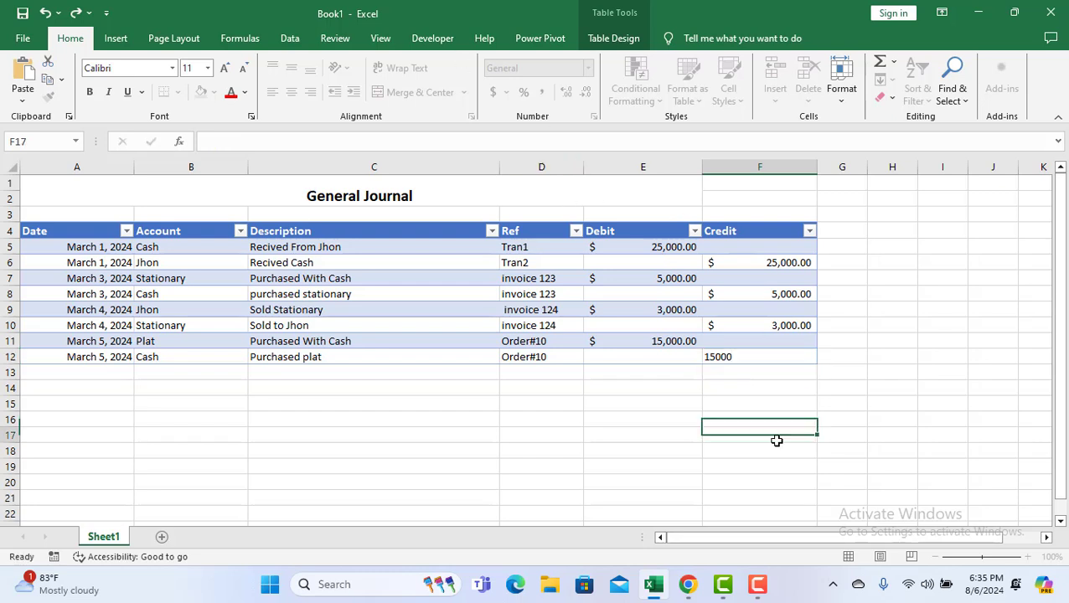
{"action": "left_click", "coordinate": [773, 359]}
{"action": "left_click", "coordinate": [494, 93]}
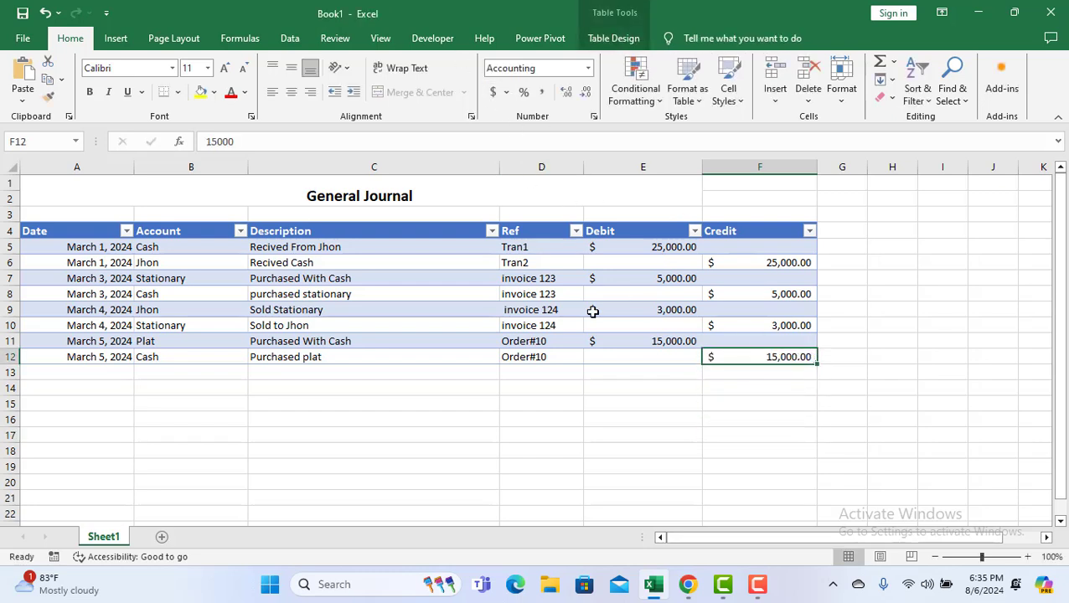
{"action": "left_click", "coordinate": [699, 414]}
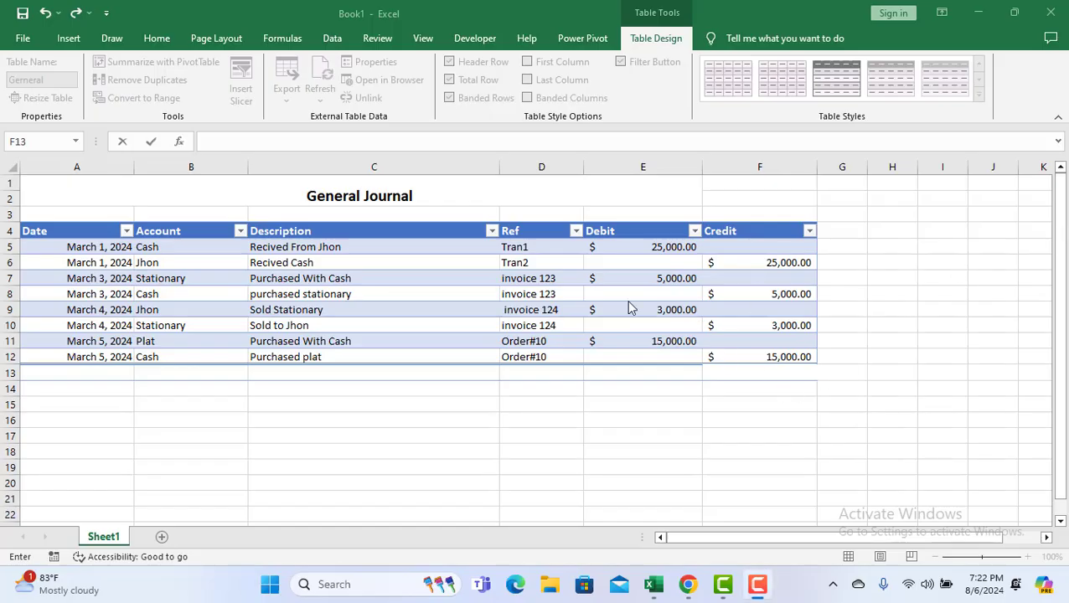
{"action": "left_click", "coordinate": [91, 398]}
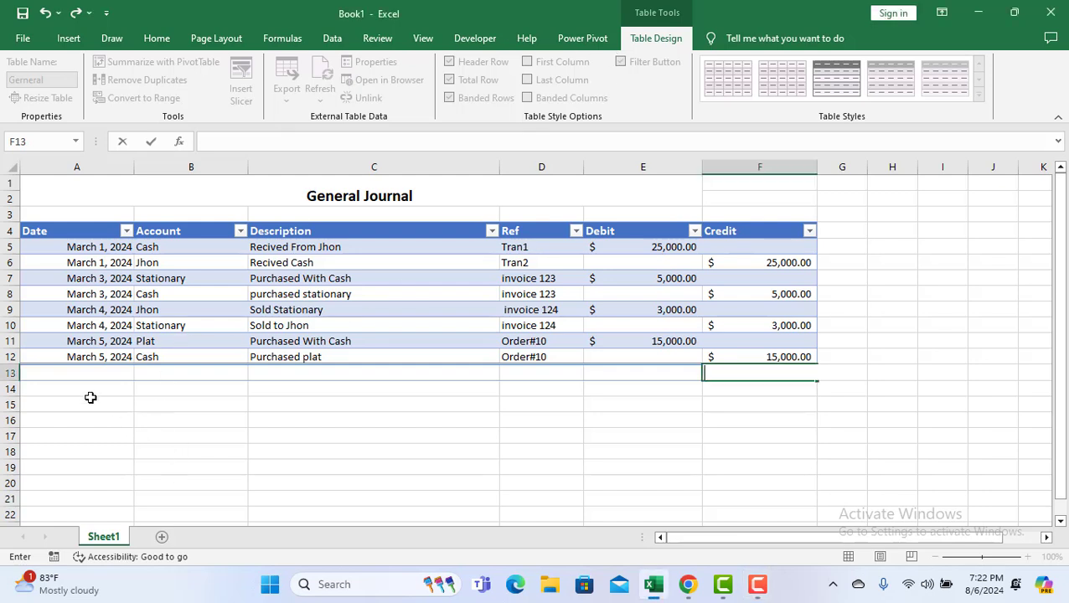
{"action": "left_click", "coordinate": [69, 39]}
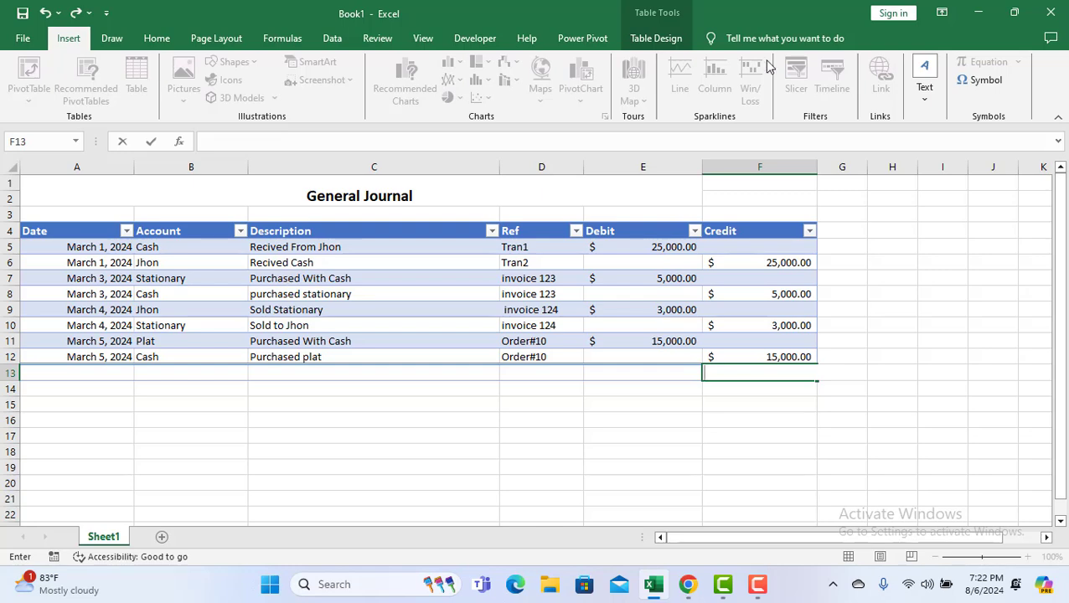
{"action": "left_click", "coordinate": [668, 47]}
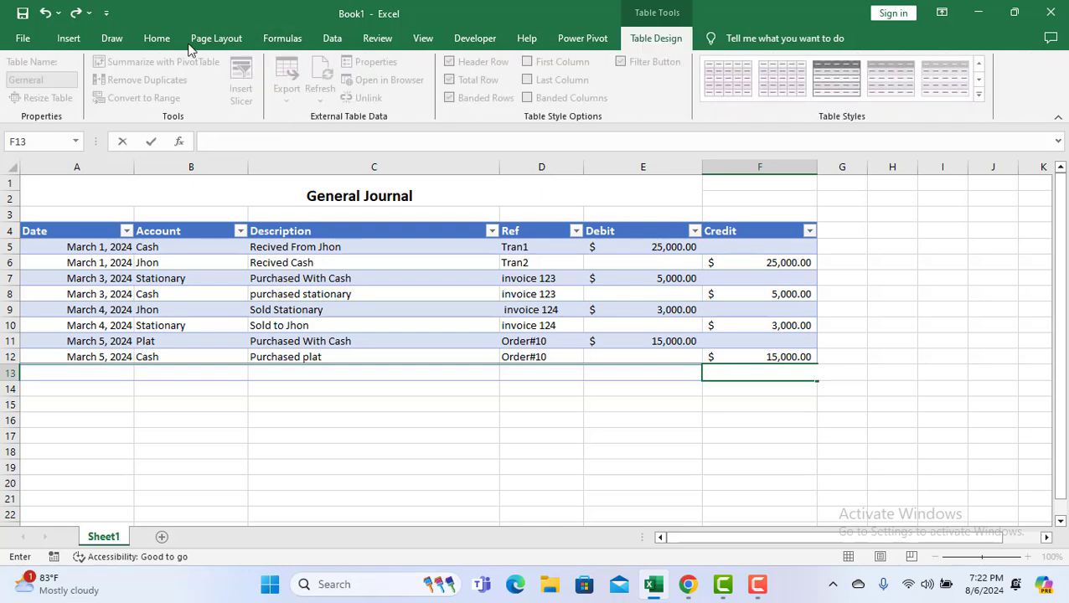
Turn the journal table's total row off and on again.
{"action": "left_click", "coordinate": [333, 342]}
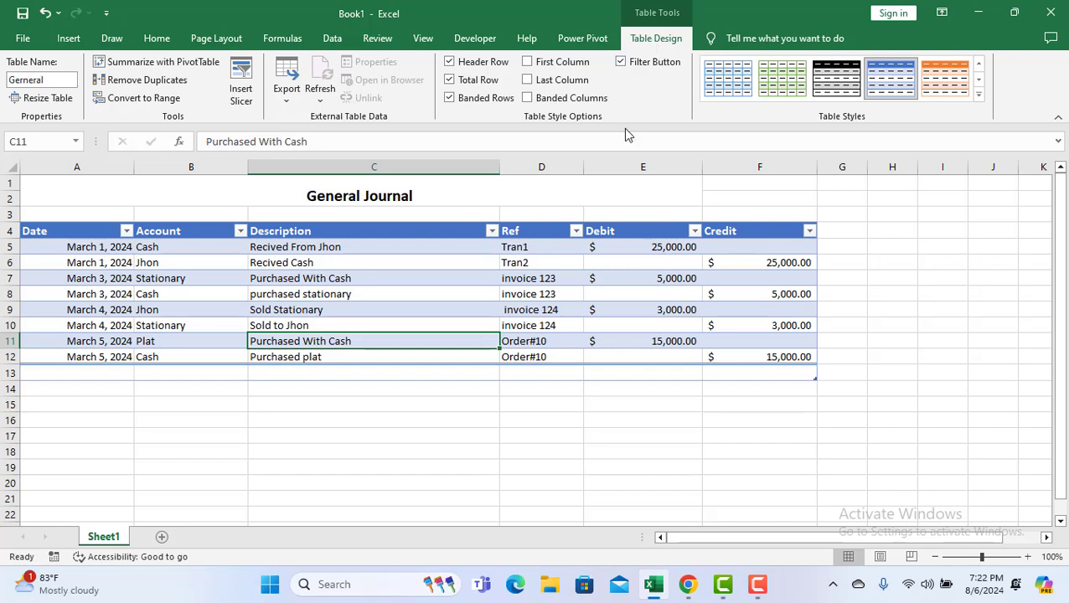
{"action": "left_click", "coordinate": [457, 84]}
{"action": "left_click", "coordinate": [457, 84]}
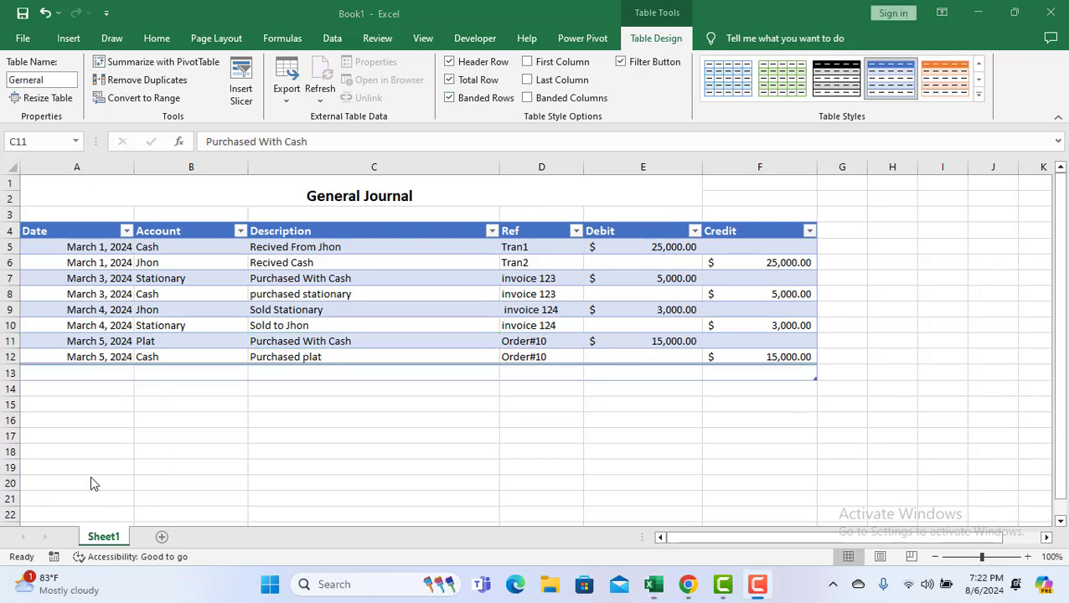
Set the Credit column's total in F13 to the Sum function.
{"action": "left_click", "coordinate": [755, 374]}
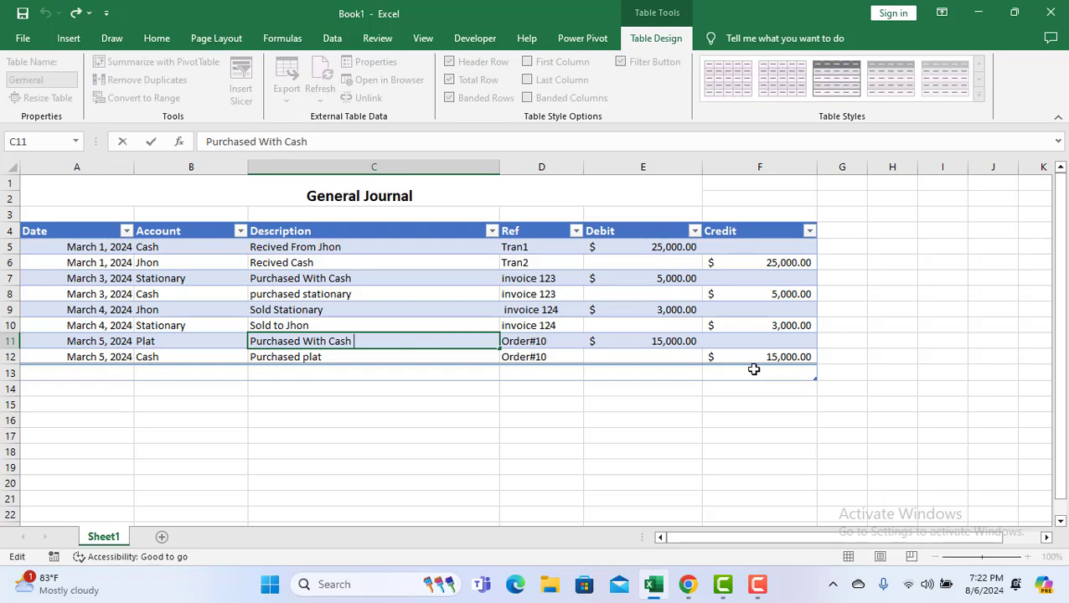
{"action": "left_click", "coordinate": [777, 373]}
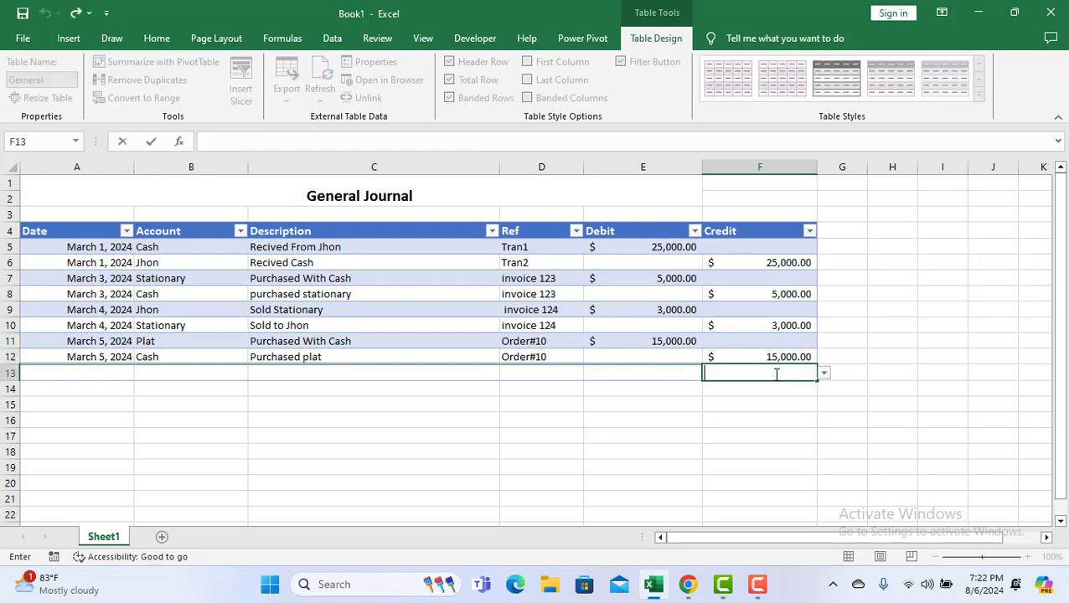
{"action": "left_click", "coordinate": [828, 375]}
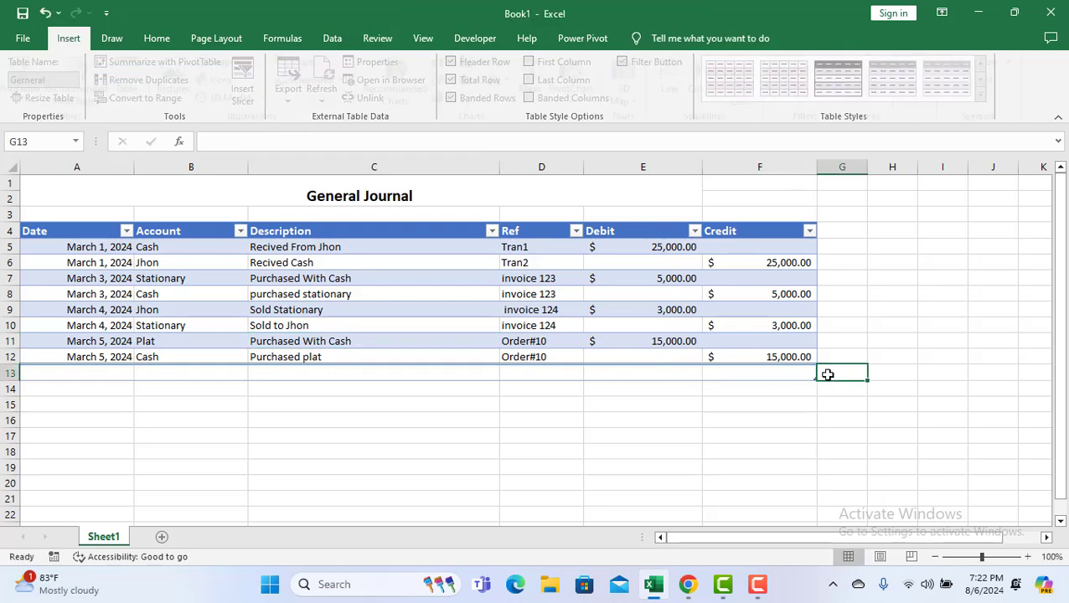
{"action": "left_click", "coordinate": [769, 377]}
{"action": "left_click", "coordinate": [825, 375]}
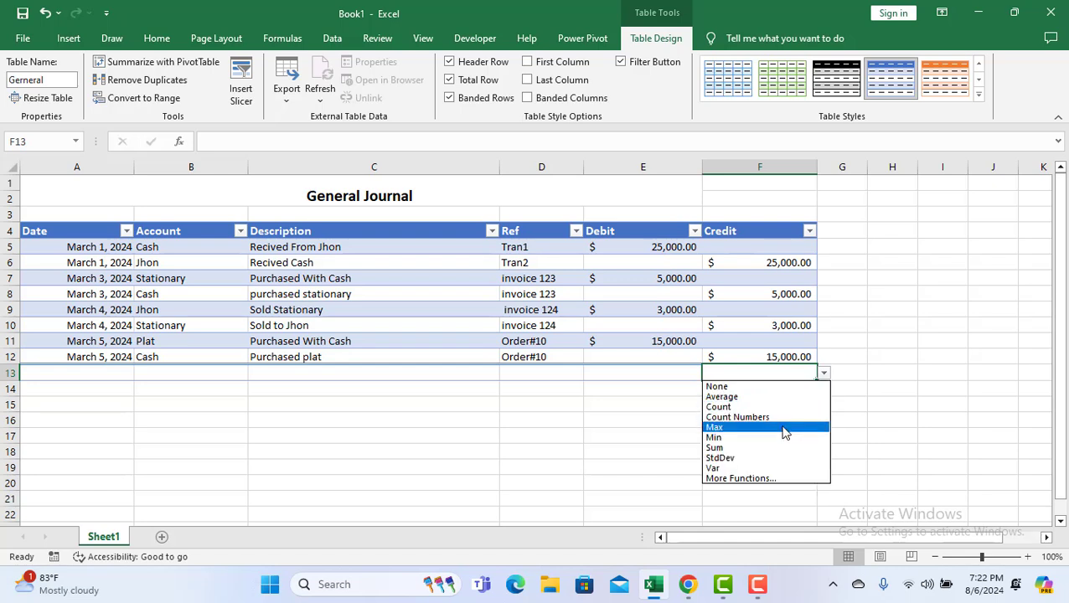
{"action": "left_click", "coordinate": [784, 447]}
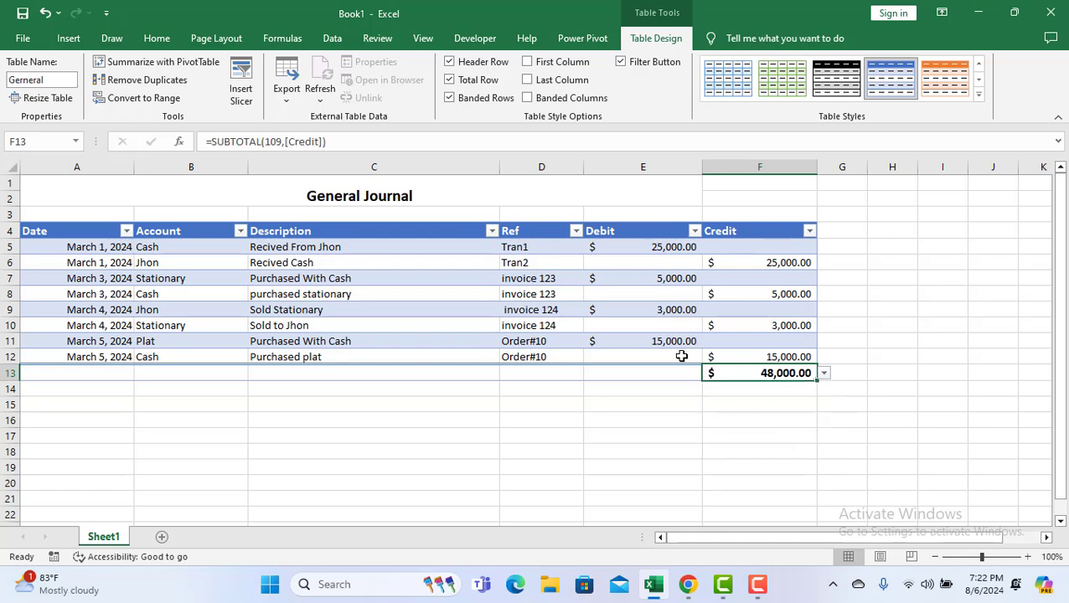
Set the Debit column's total in E13 to the Sum function.
{"action": "left_click", "coordinate": [708, 375]}
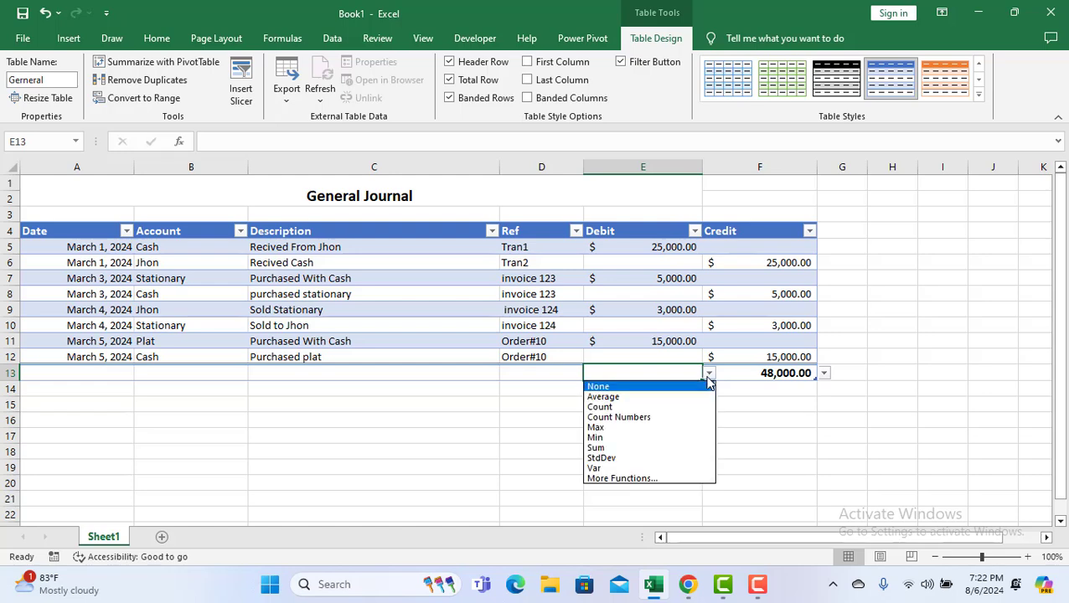
{"action": "left_click", "coordinate": [667, 446]}
{"action": "left_click", "coordinate": [655, 388]}
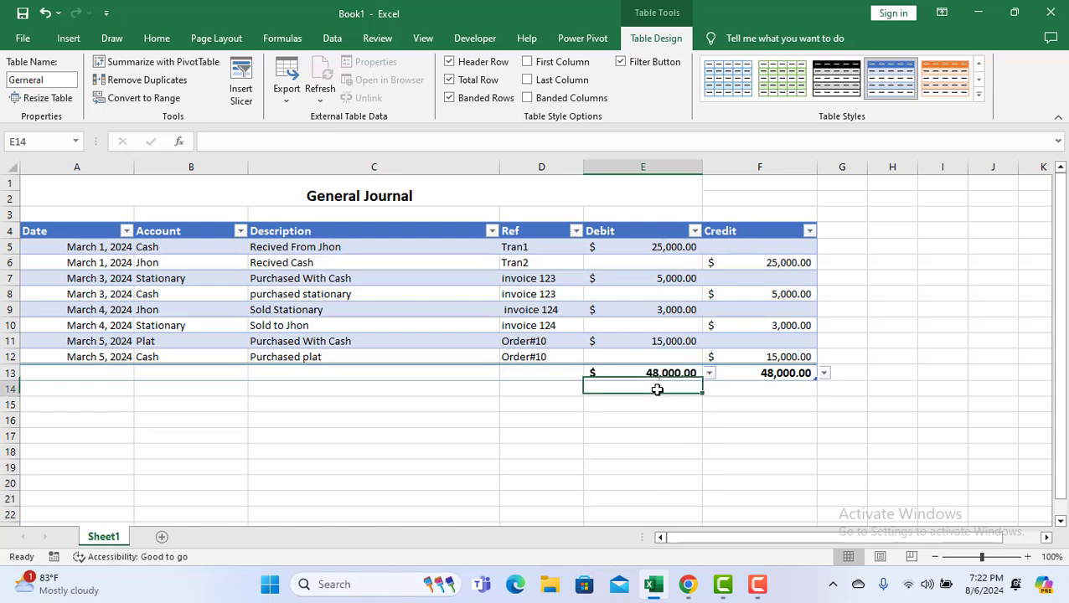
Label the total row by entering Total in B13.
{"action": "left_click", "coordinate": [187, 376]}
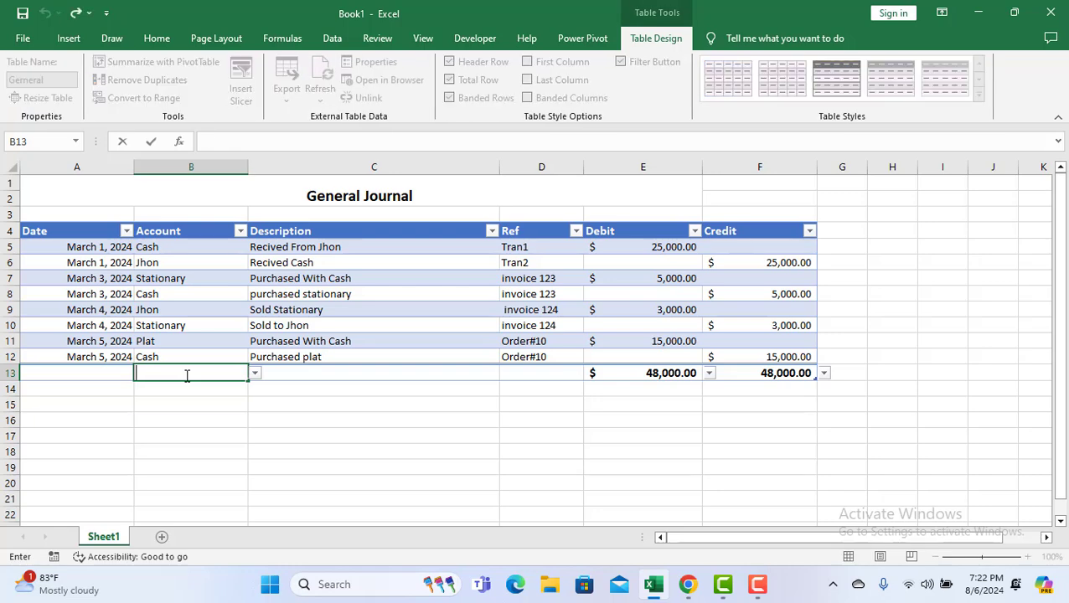
{"action": "type", "text": "Total"}
{"action": "left_click", "coordinate": [413, 422]}
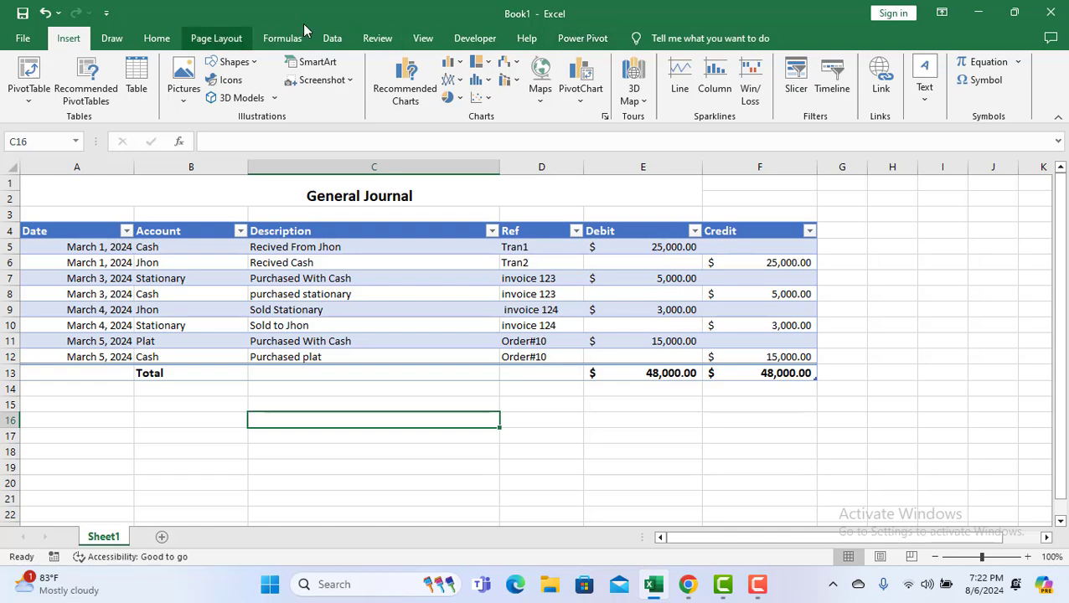
{"action": "left_click", "coordinate": [320, 343]}
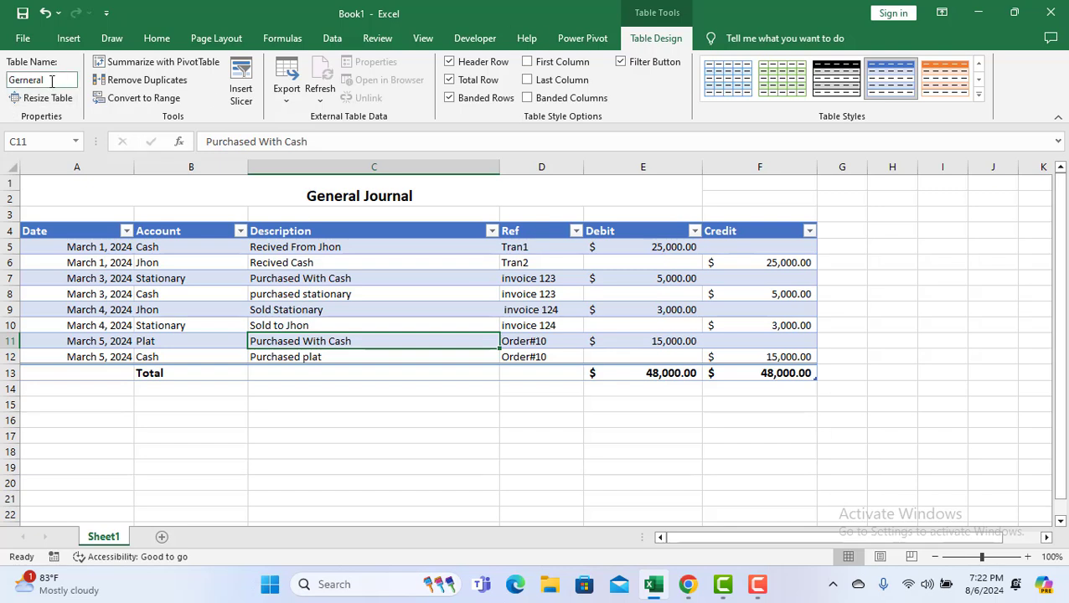
{"action": "left_click", "coordinate": [313, 310]}
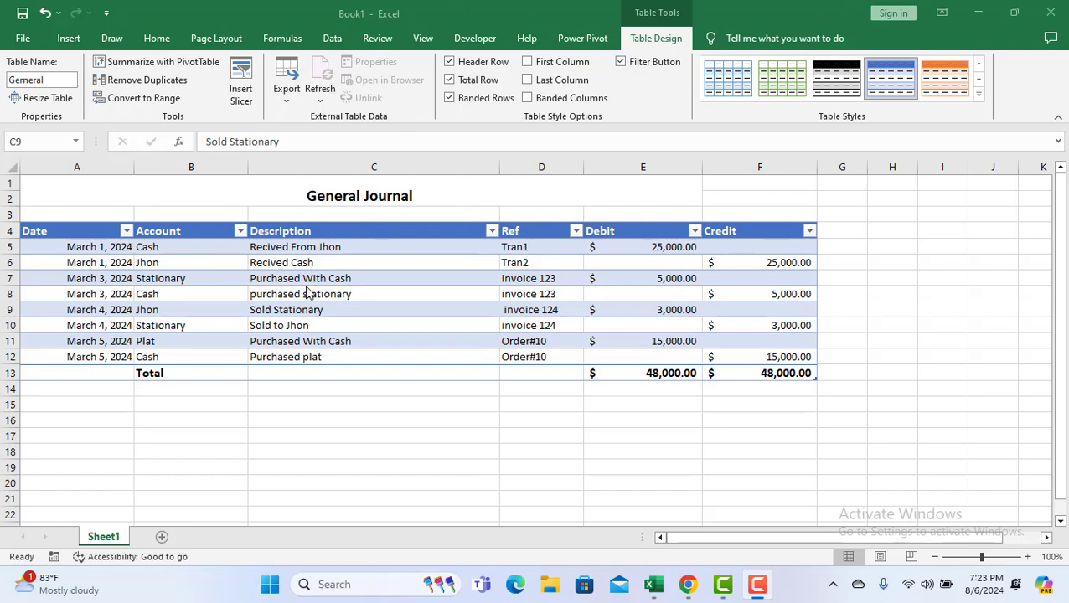
{"action": "double_click", "coordinate": [328, 309]}
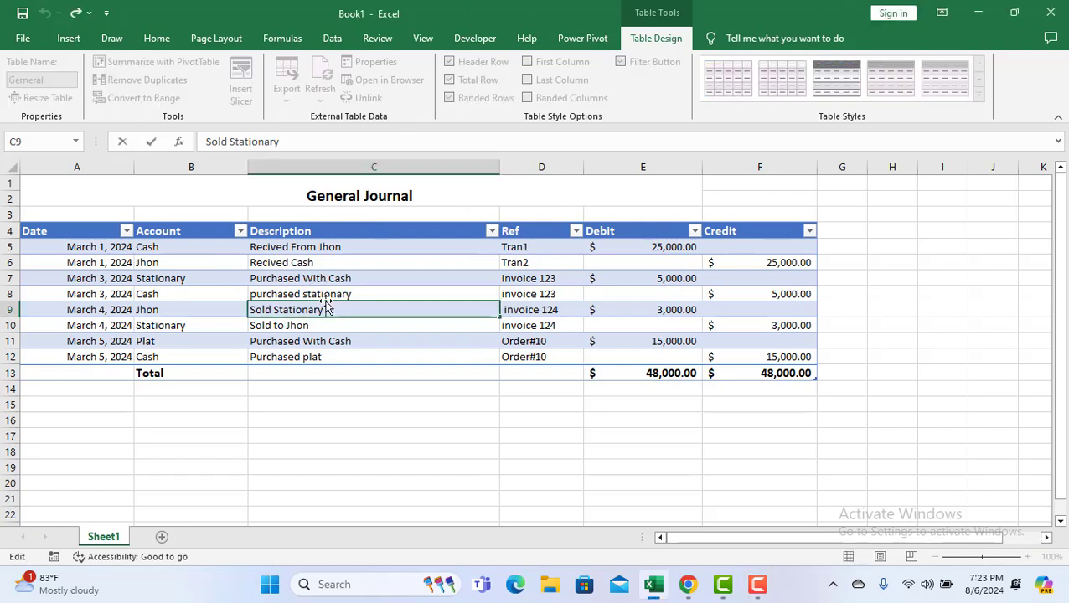
{"action": "left_click", "coordinate": [84, 39]}
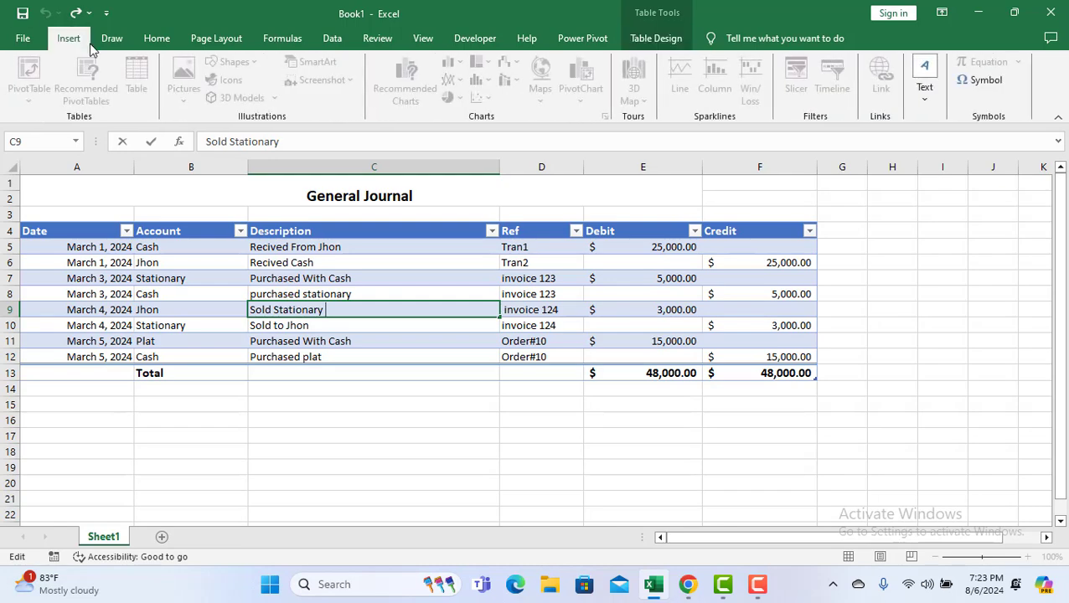
{"action": "left_click", "coordinate": [654, 40]}
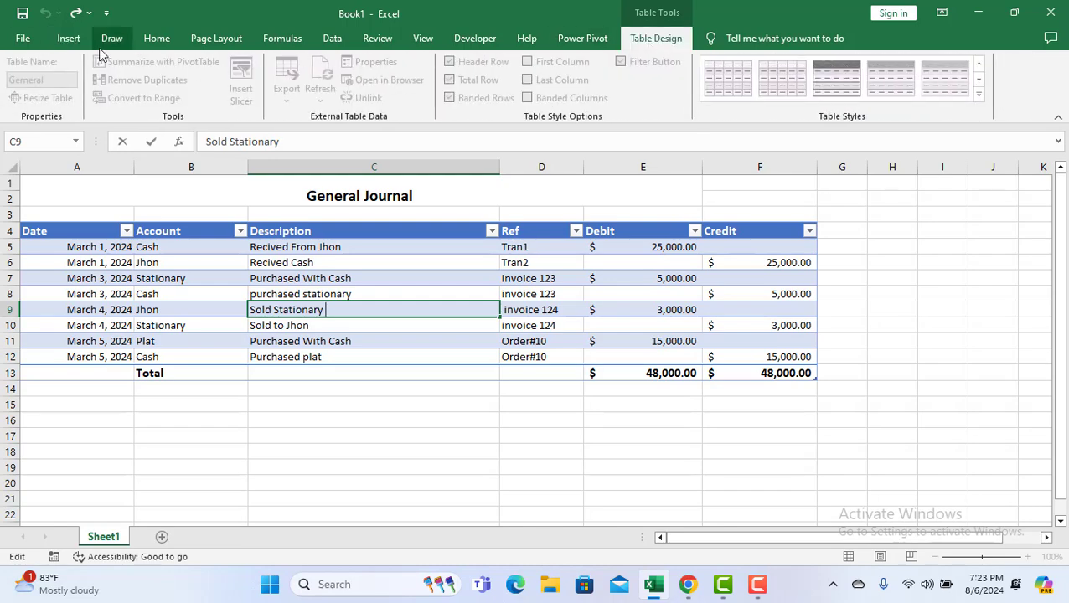
{"action": "left_click", "coordinate": [399, 369]}
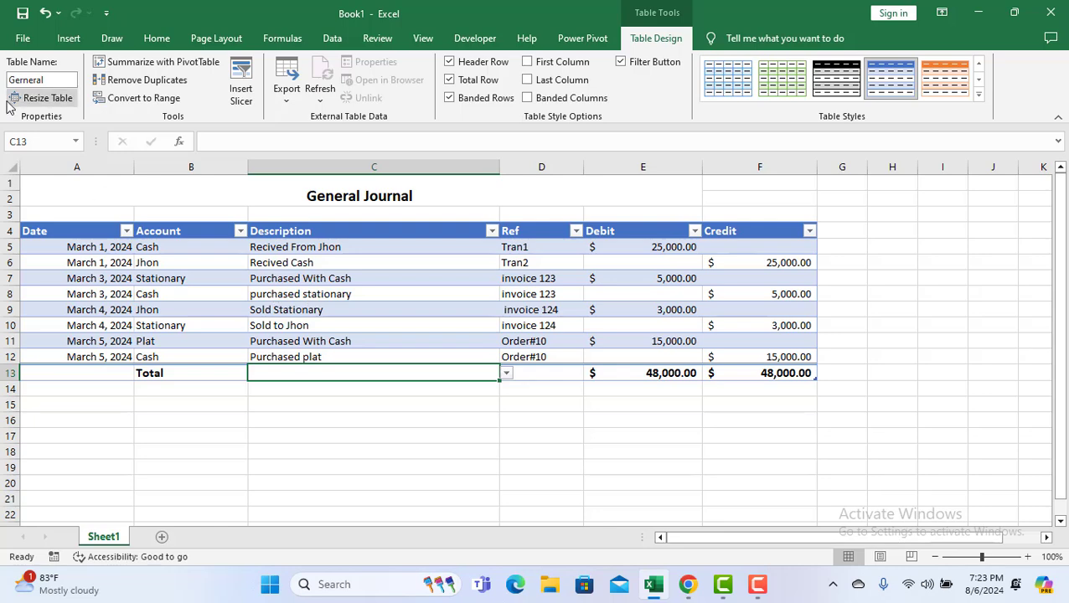
Insert a PivotTable based on the whole journal table, placed on a new worksheet.
{"action": "left_click", "coordinate": [274, 306]}
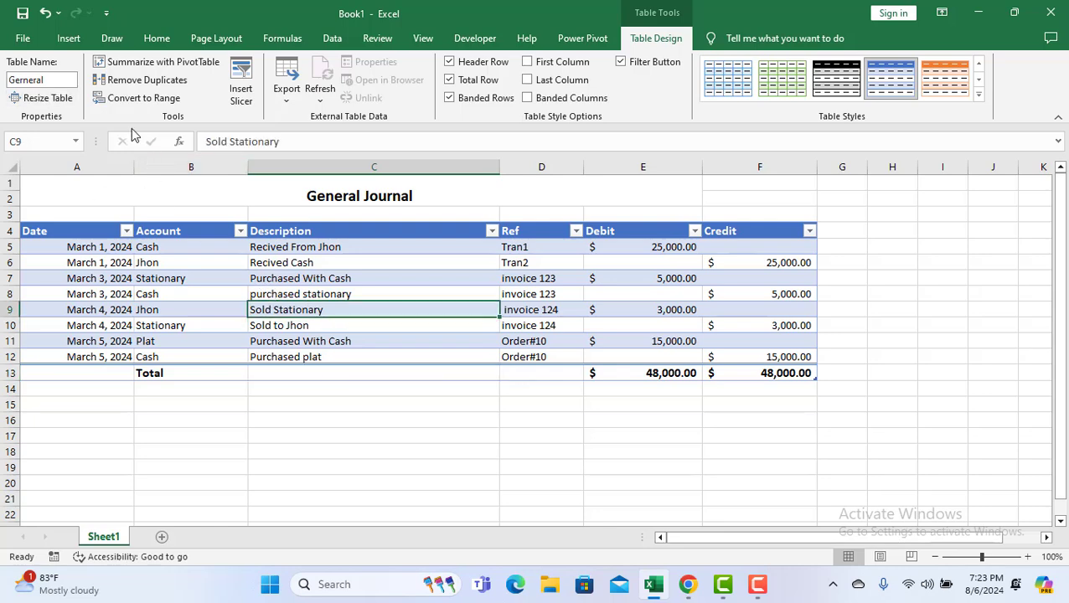
{"action": "left_click", "coordinate": [70, 39]}
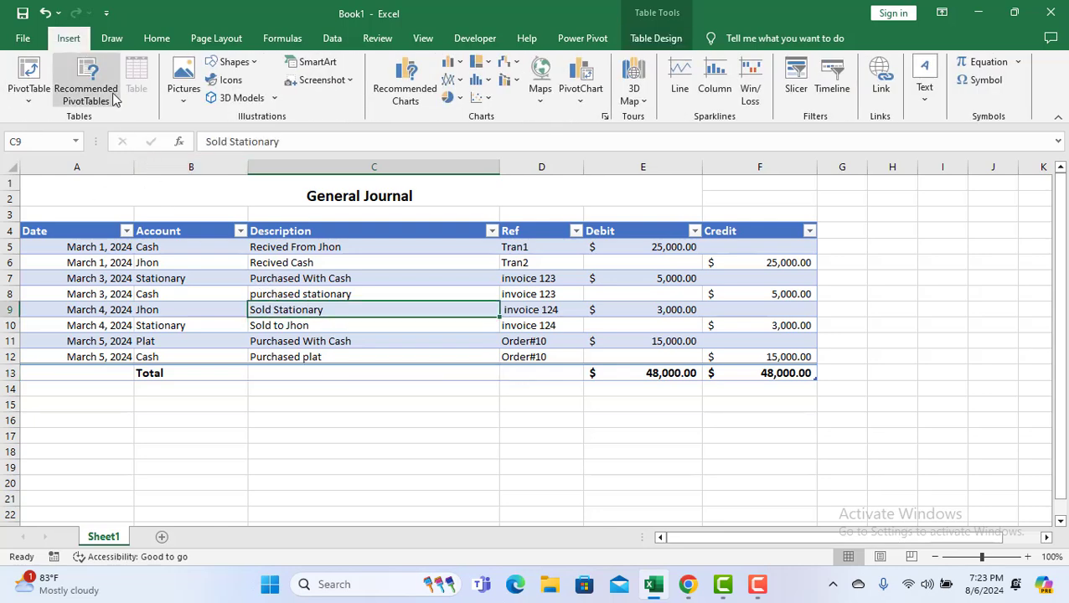
{"action": "left_click", "coordinate": [29, 100]}
{"action": "left_click", "coordinate": [34, 94]}
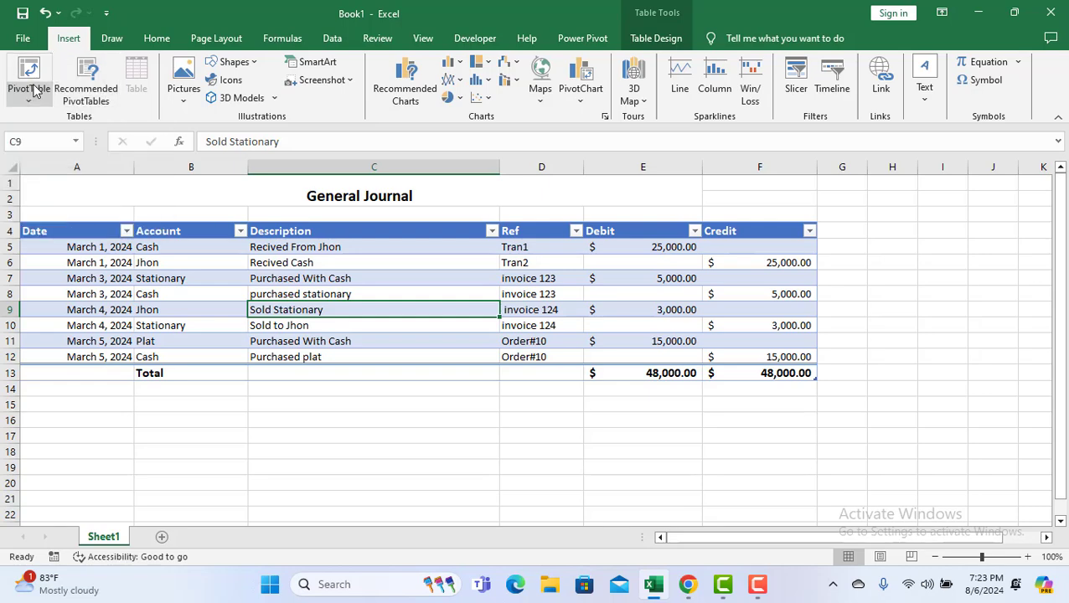
{"action": "left_click", "coordinate": [29, 69]}
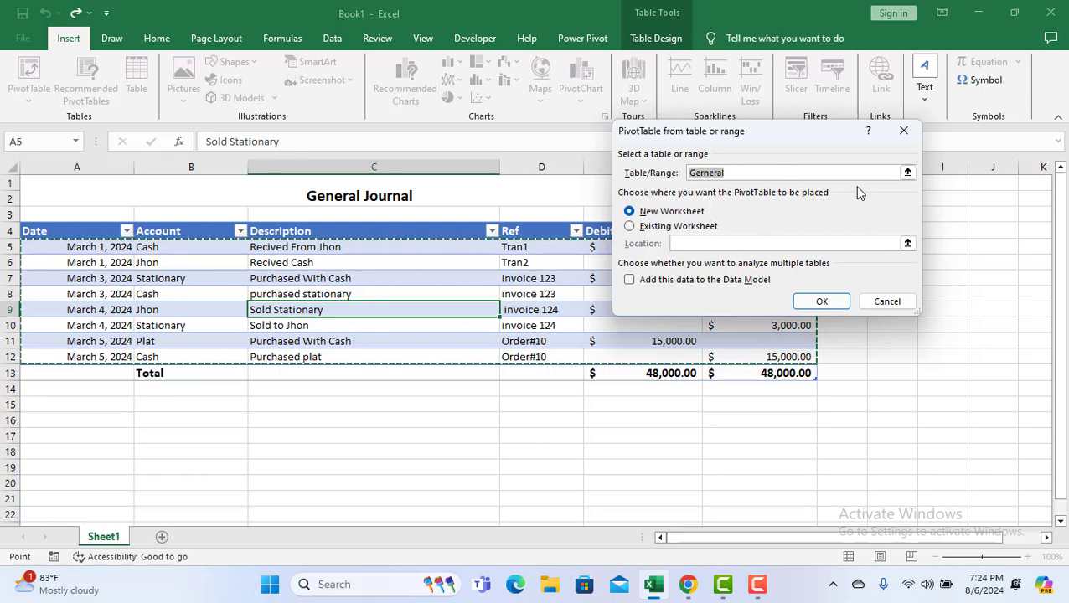
{"action": "left_click_drag", "start_coordinate": [819, 133], "coordinate": [564, 174]}
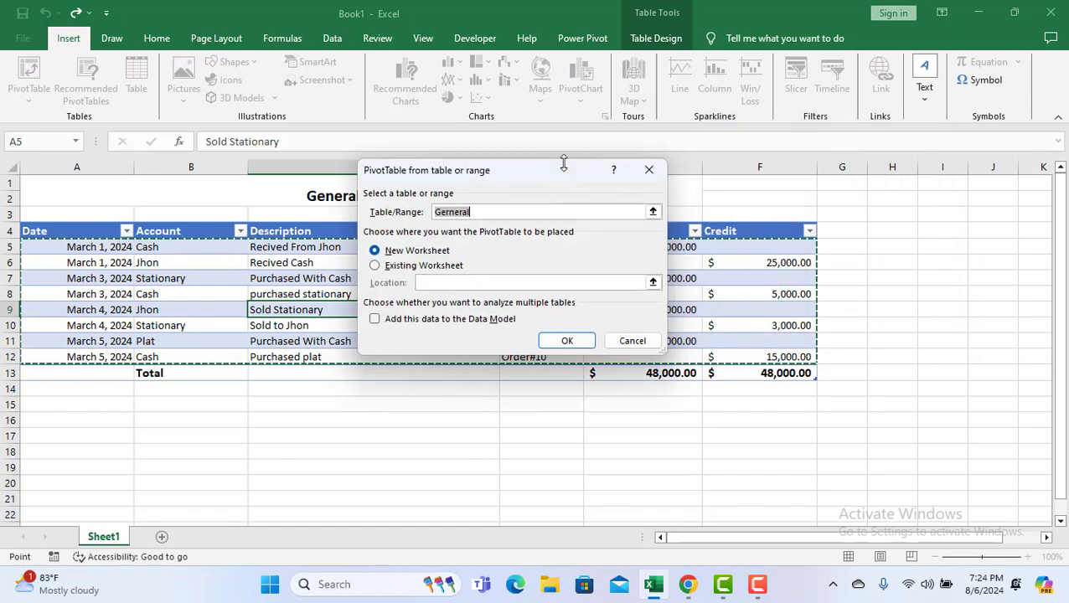
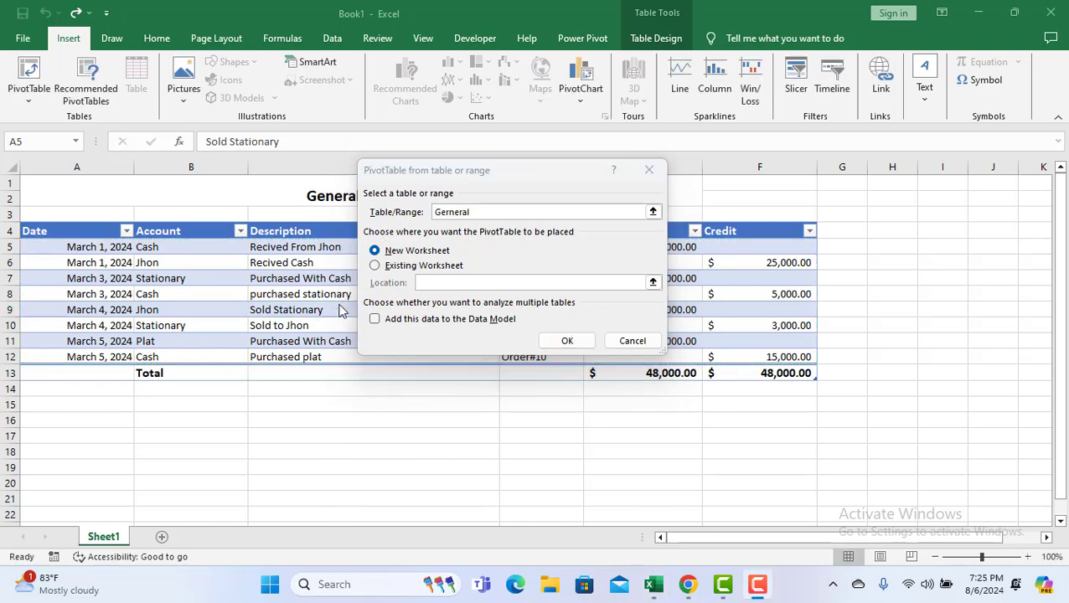
{"action": "left_click", "coordinate": [550, 347]}
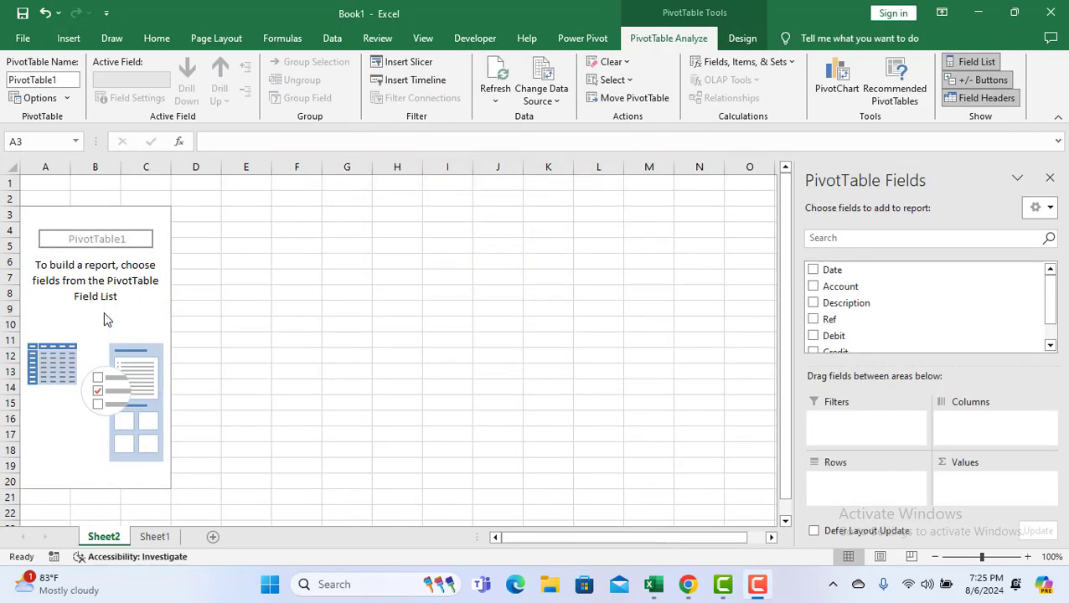
Rename the new PivotTable worksheet as Ledger.
{"action": "double_click", "coordinate": [122, 536]}
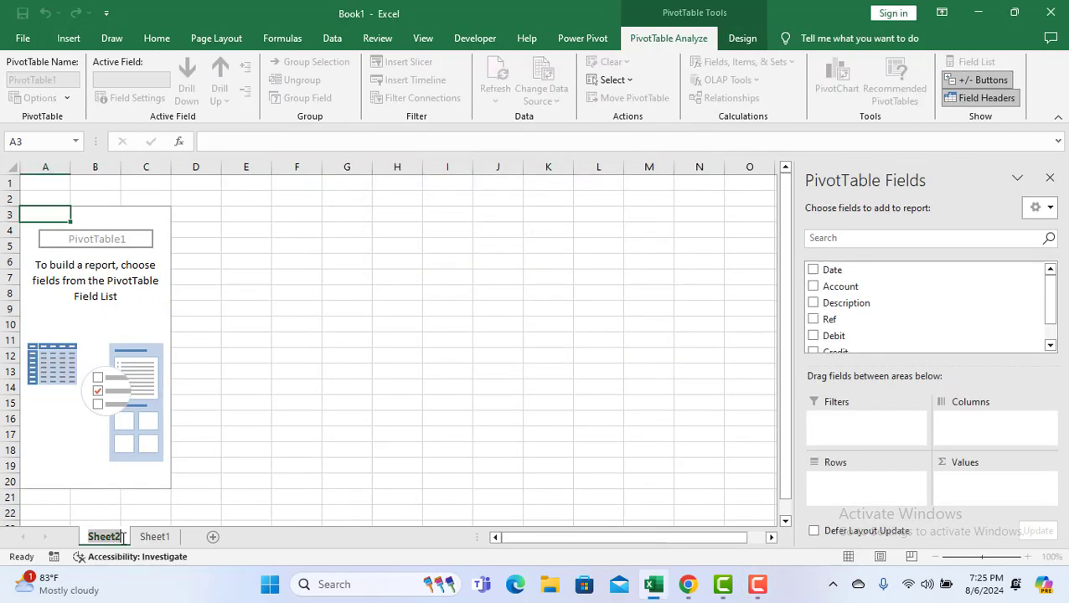
{"action": "key", "text": "BackSpace"}
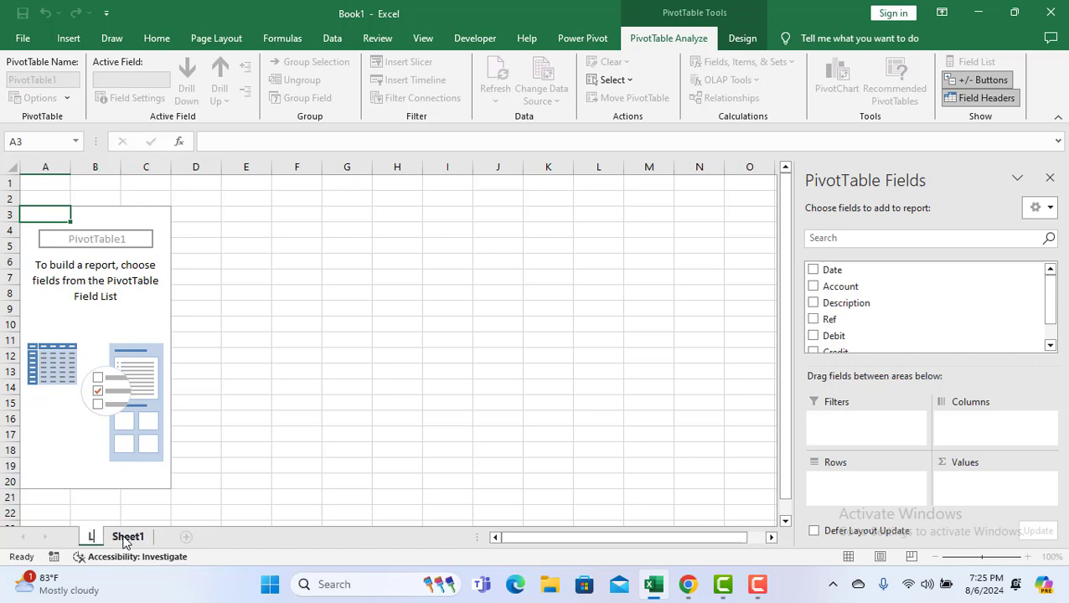
{"action": "type", "text": "Ledger"}
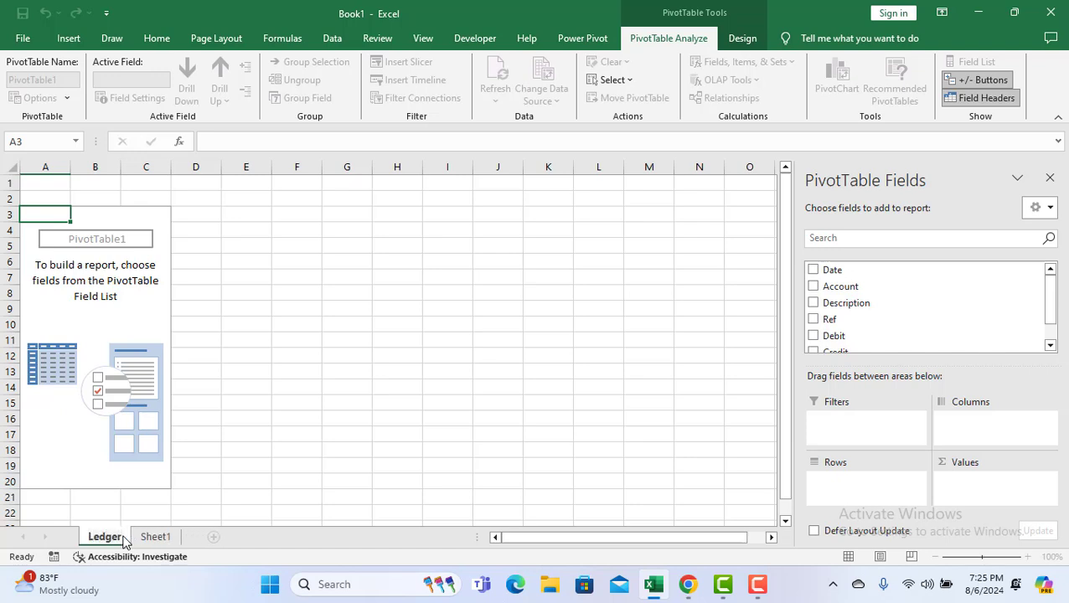
{"action": "left_click", "coordinate": [152, 538]}
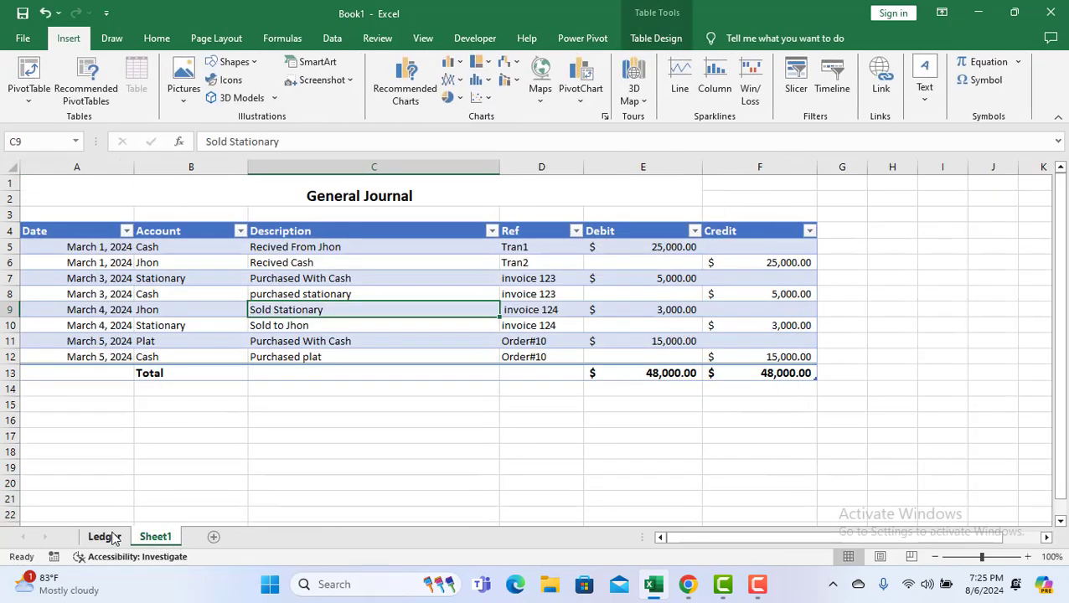
{"action": "left_click", "coordinate": [114, 538]}
{"action": "left_click", "coordinate": [156, 538]}
{"action": "left_click", "coordinate": [100, 538]}
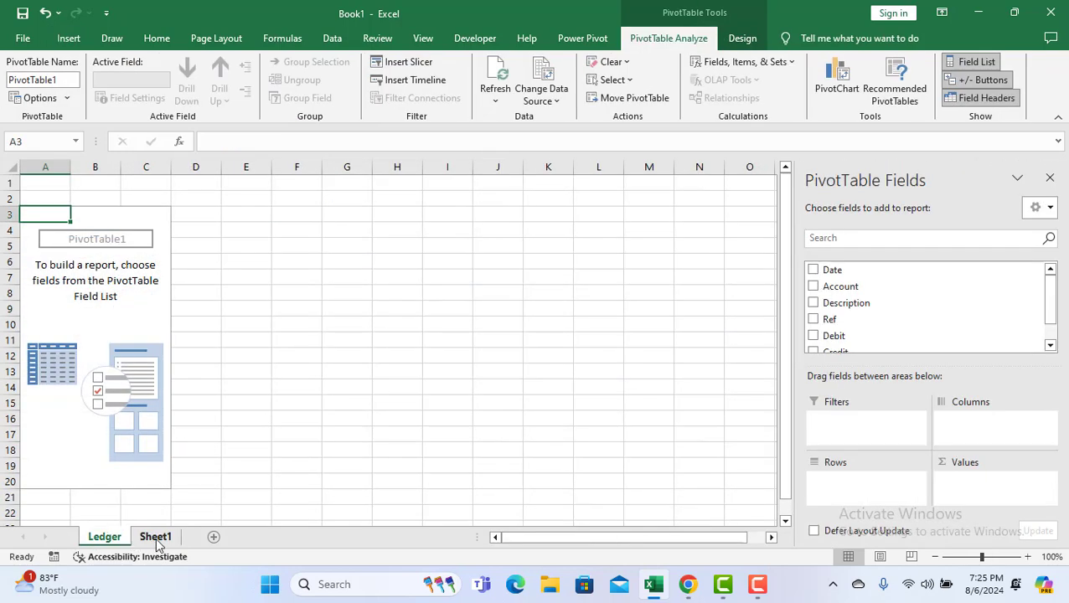
{"action": "left_click", "coordinate": [155, 539]}
{"action": "left_click", "coordinate": [102, 537]}
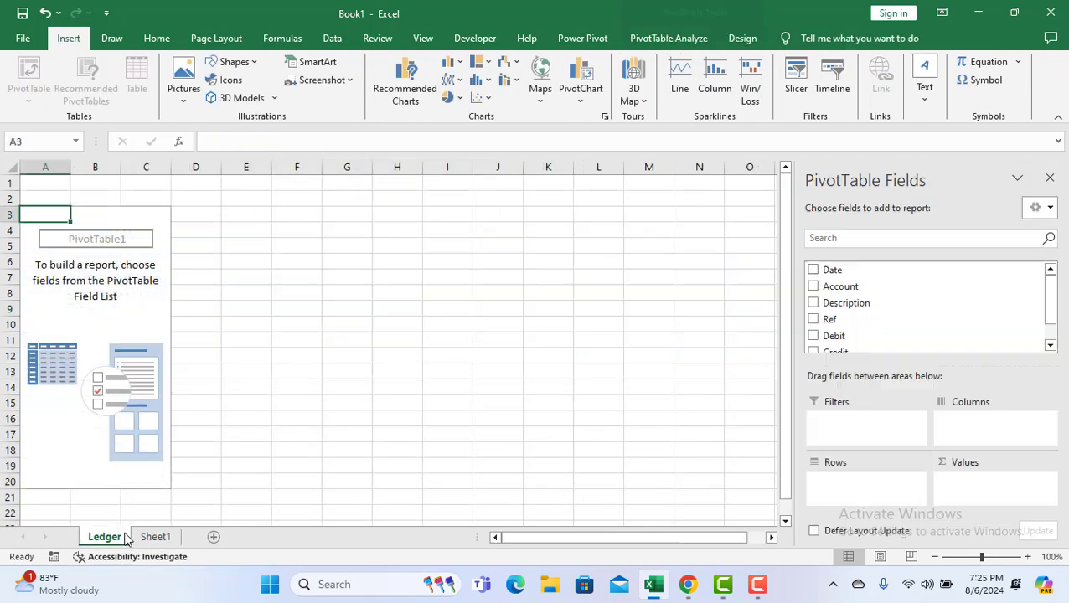
Move Sheet1 ahead of the Ledger sheet in the sheet order and return to Ledger.
{"action": "left_click", "coordinate": [156, 538]}
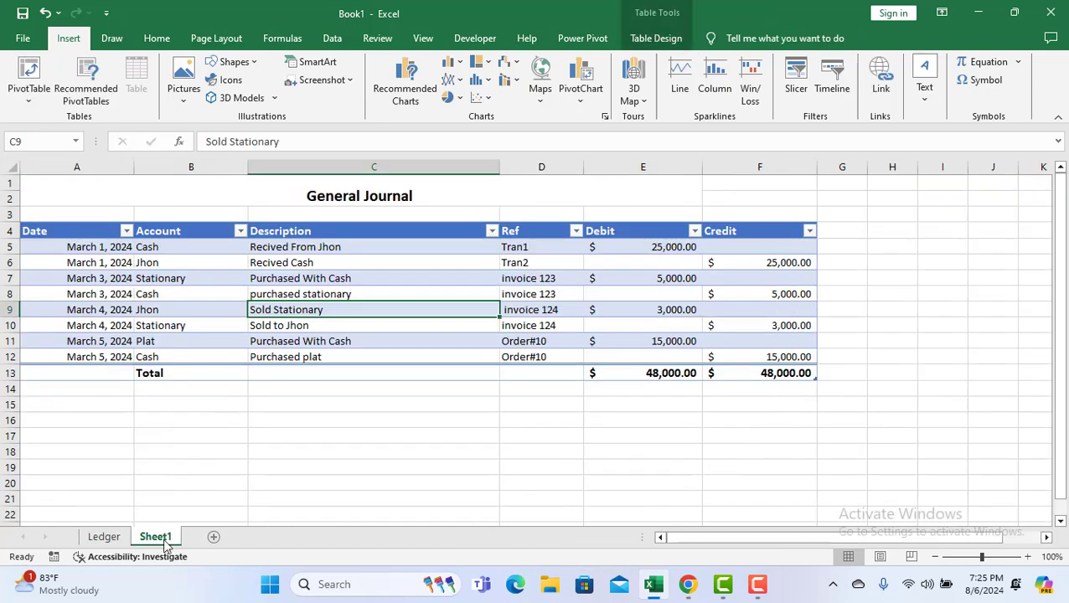
{"action": "left_click_drag", "start_coordinate": [165, 543], "coordinate": [84, 537]}
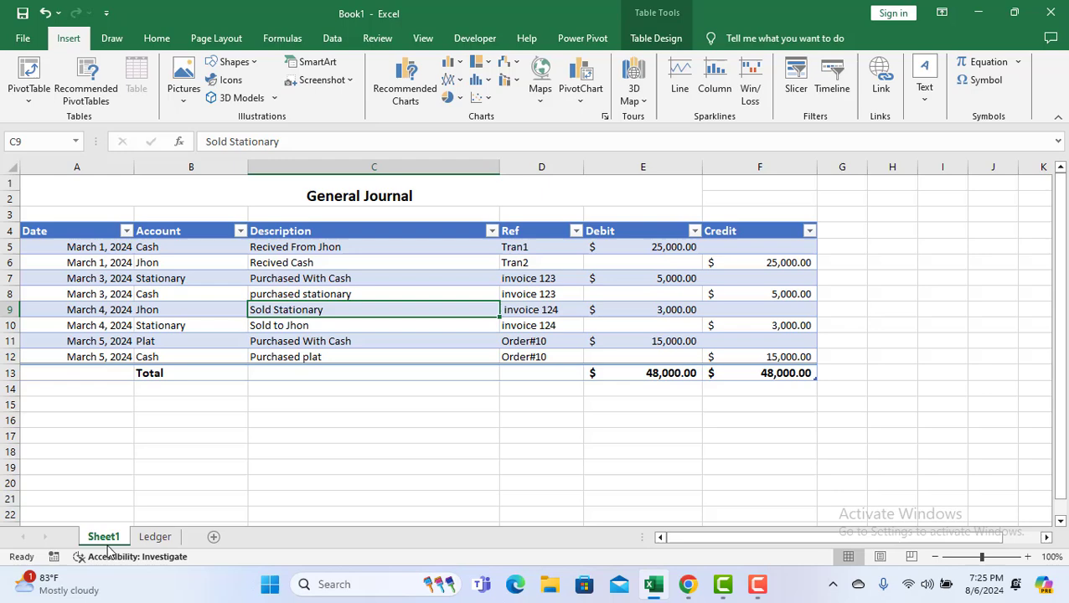
{"action": "left_click", "coordinate": [156, 539]}
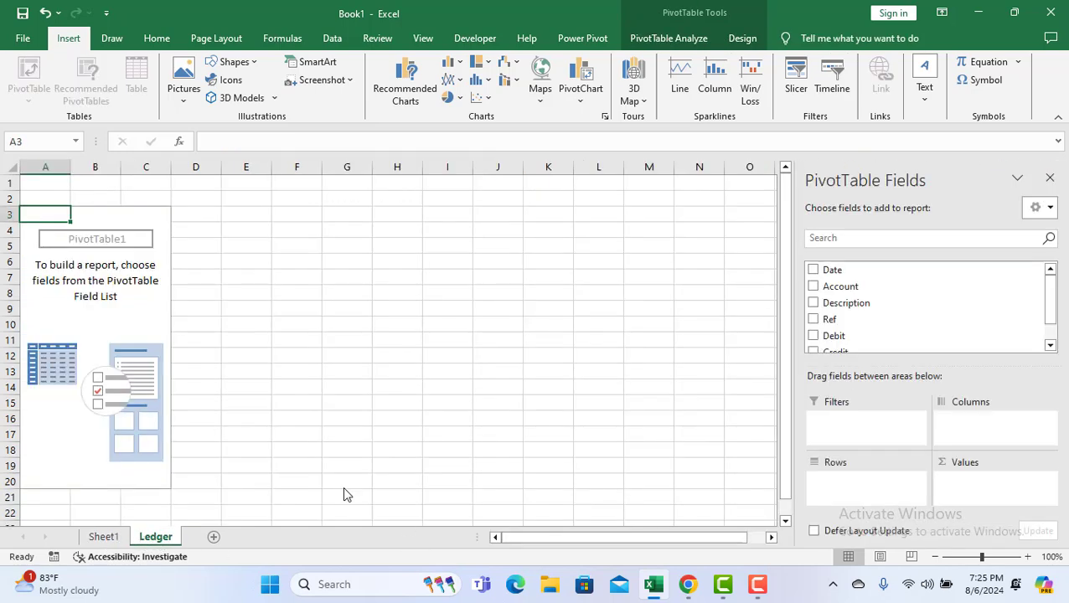
Add the Account, Date, Description and Ref fields, in that order, to the PivotTable's rows.
{"action": "left_click", "coordinate": [814, 286]}
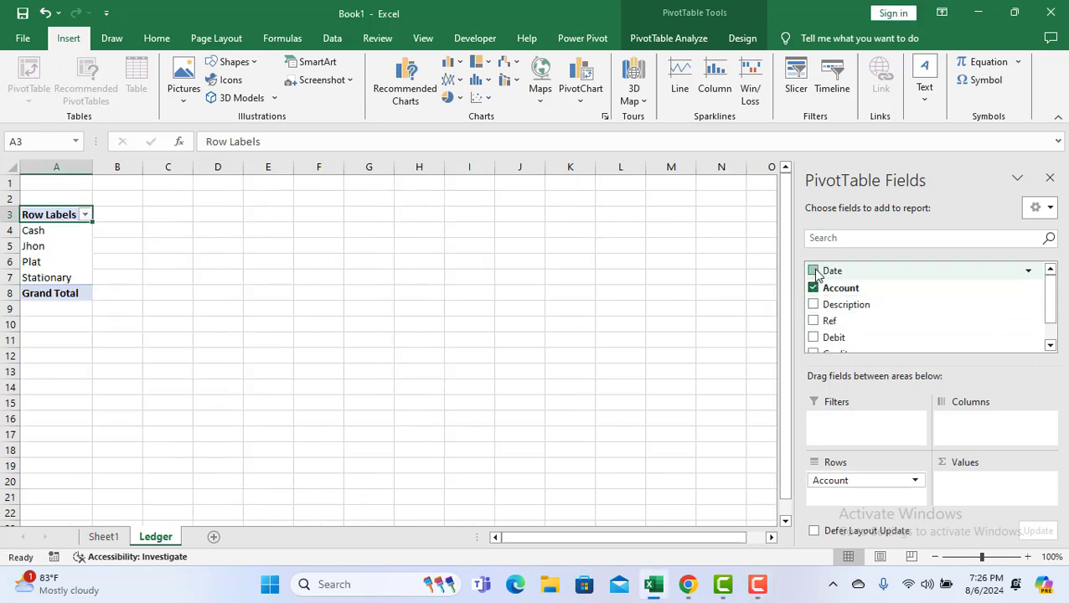
{"action": "left_click", "coordinate": [814, 270]}
{"action": "left_click", "coordinate": [813, 304]}
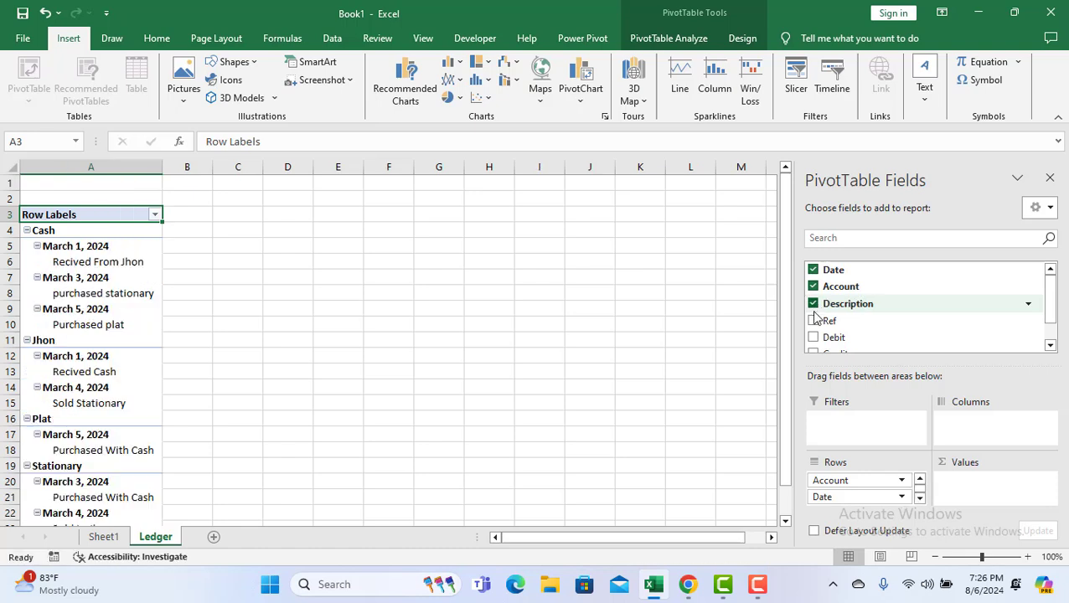
{"action": "left_click", "coordinate": [814, 321]}
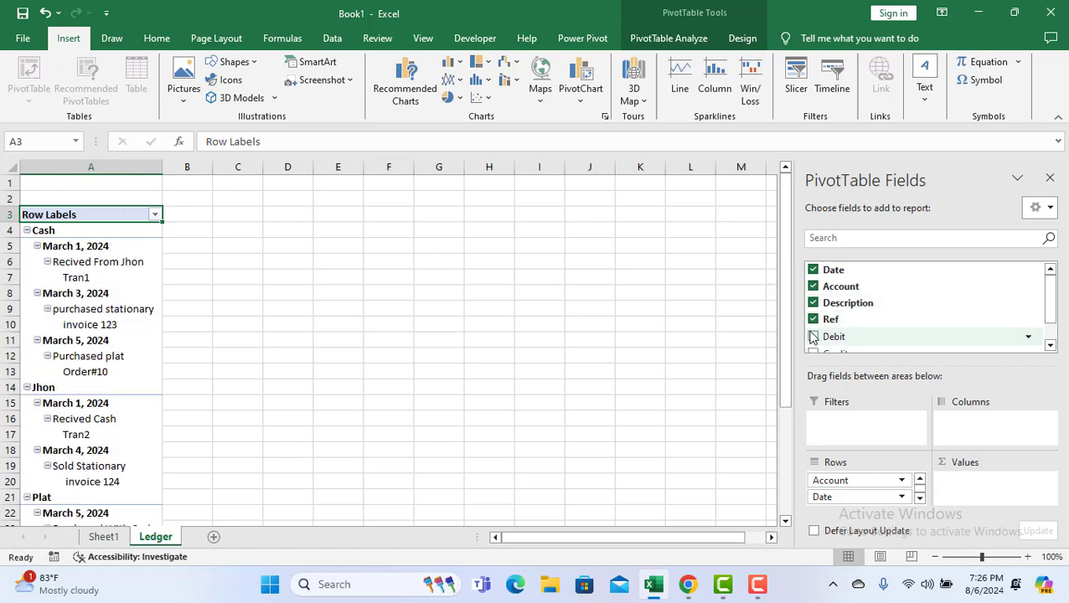
{"action": "scroll", "coordinate": [813, 335], "scroll_direction": "down", "scroll_amount": 1}
{"action": "scroll", "coordinate": [813, 327], "scroll_direction": "up", "scroll_amount": 1}
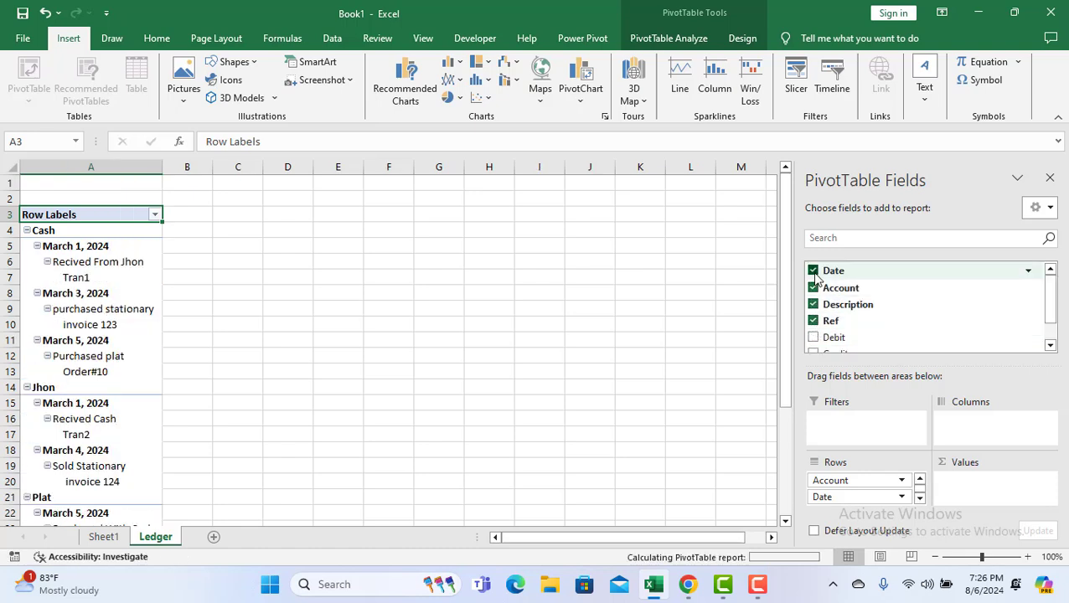
Remove all four row fields from the PivotTable and re-add them in the order Date, Account, Description, Ref.
{"action": "left_click", "coordinate": [813, 271]}
{"action": "left_click", "coordinate": [813, 286]}
{"action": "left_click", "coordinate": [814, 304]}
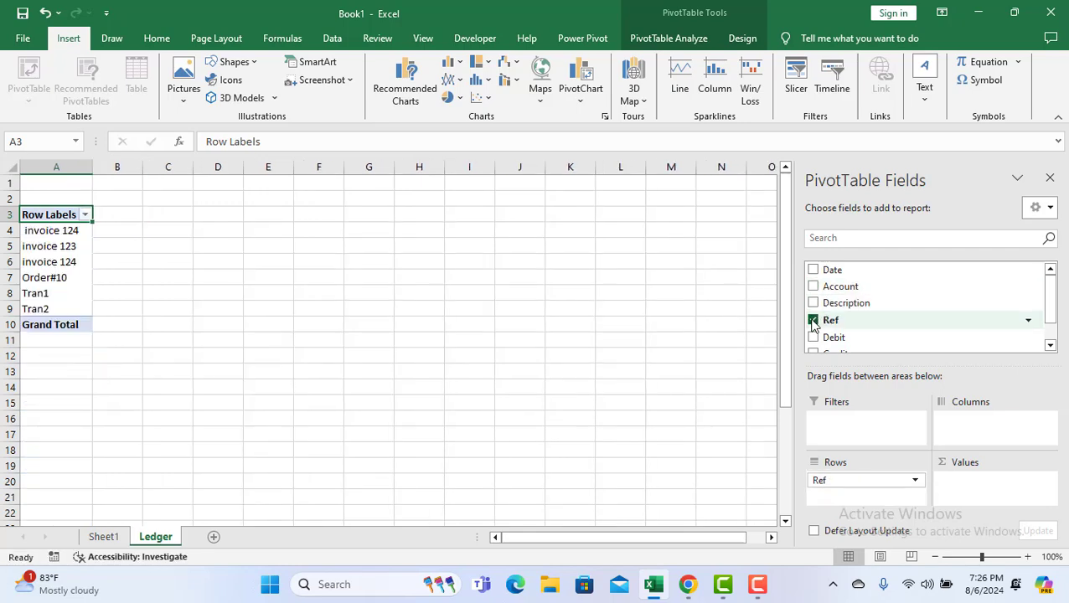
{"action": "left_click", "coordinate": [814, 321]}
{"action": "left_click", "coordinate": [813, 270]}
{"action": "left_click", "coordinate": [813, 287]}
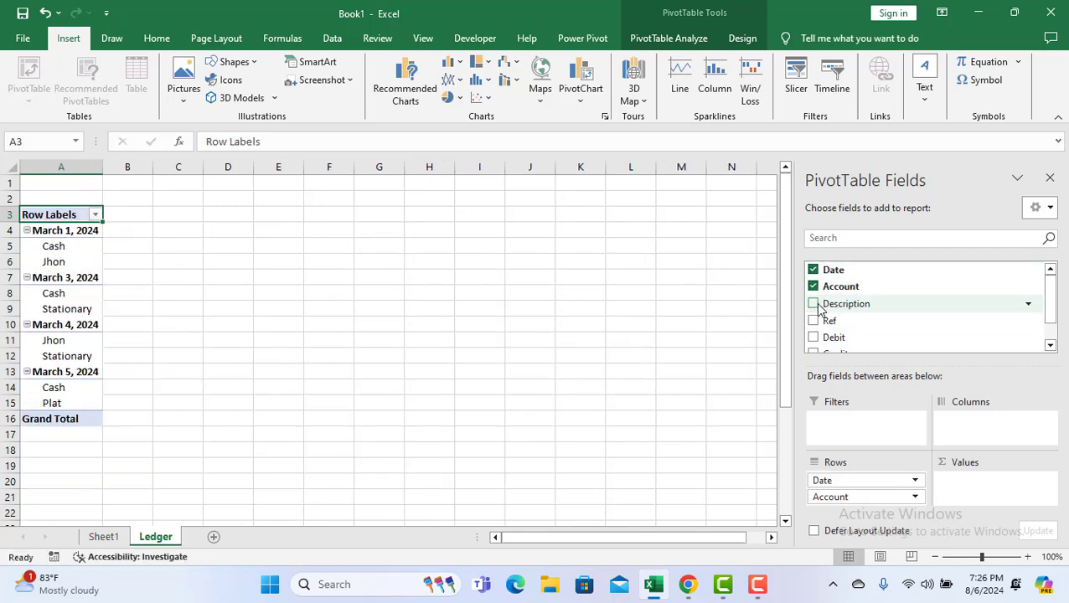
{"action": "left_click", "coordinate": [813, 304]}
{"action": "left_click", "coordinate": [813, 321]}
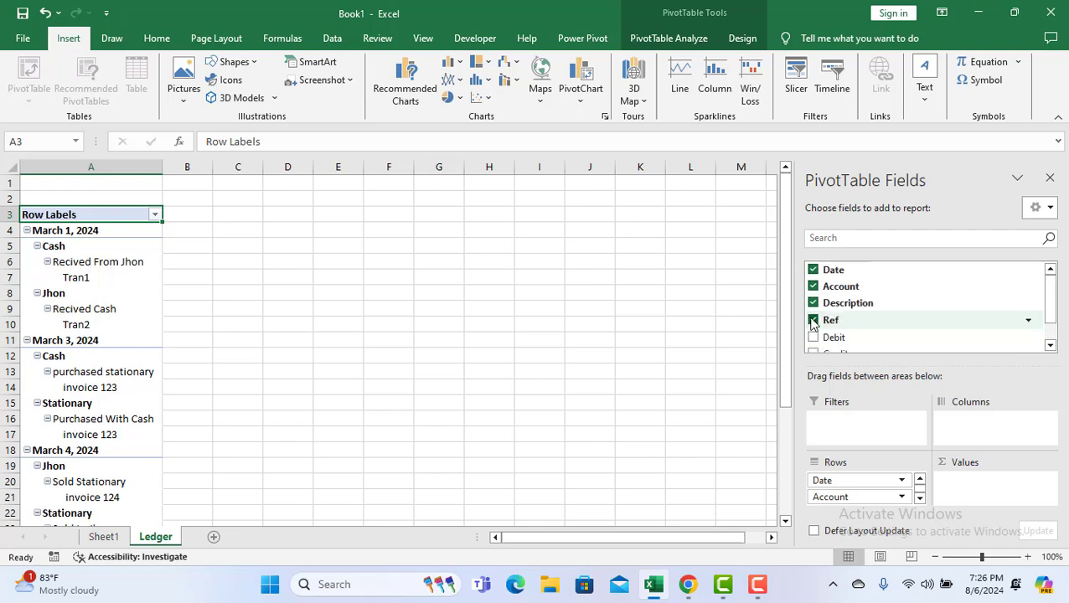
Add the Debit and Credit fields to the PivotTable as summed values.
{"action": "scroll", "coordinate": [815, 323], "scroll_direction": "down", "scroll_amount": 2}
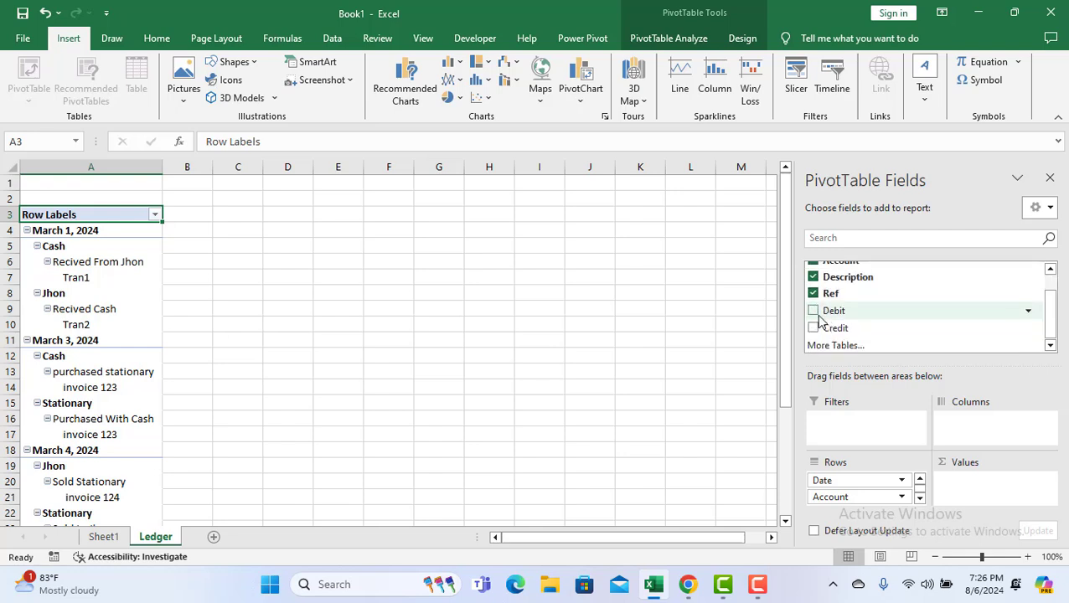
{"action": "left_click", "coordinate": [814, 310]}
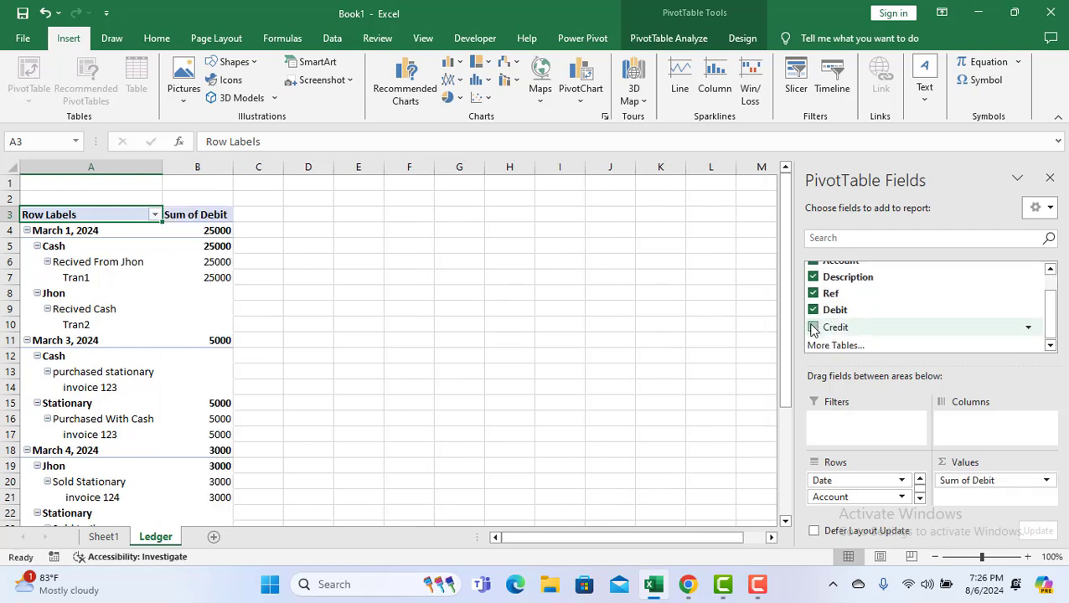
{"action": "left_click", "coordinate": [814, 328]}
{"action": "scroll", "coordinate": [903, 337], "scroll_direction": "up", "scroll_amount": 1}
{"action": "scroll", "coordinate": [922, 341], "scroll_direction": "down", "scroll_amount": 1}
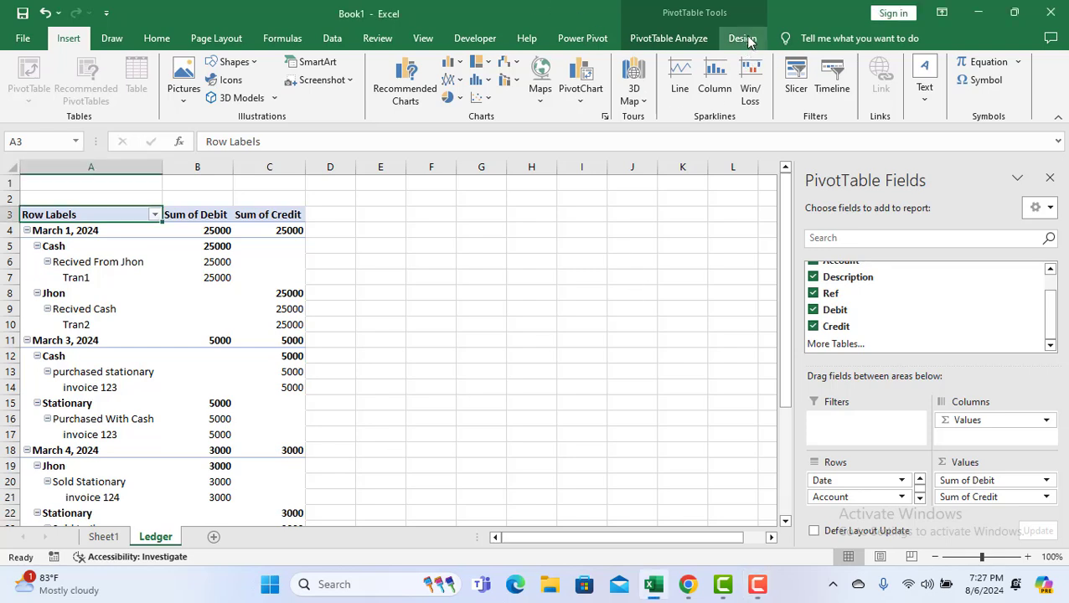
Show the source record behind the March 1 Cash debit for Tran1 on a new sheet and return to Ledger.
{"action": "left_click", "coordinate": [743, 38]}
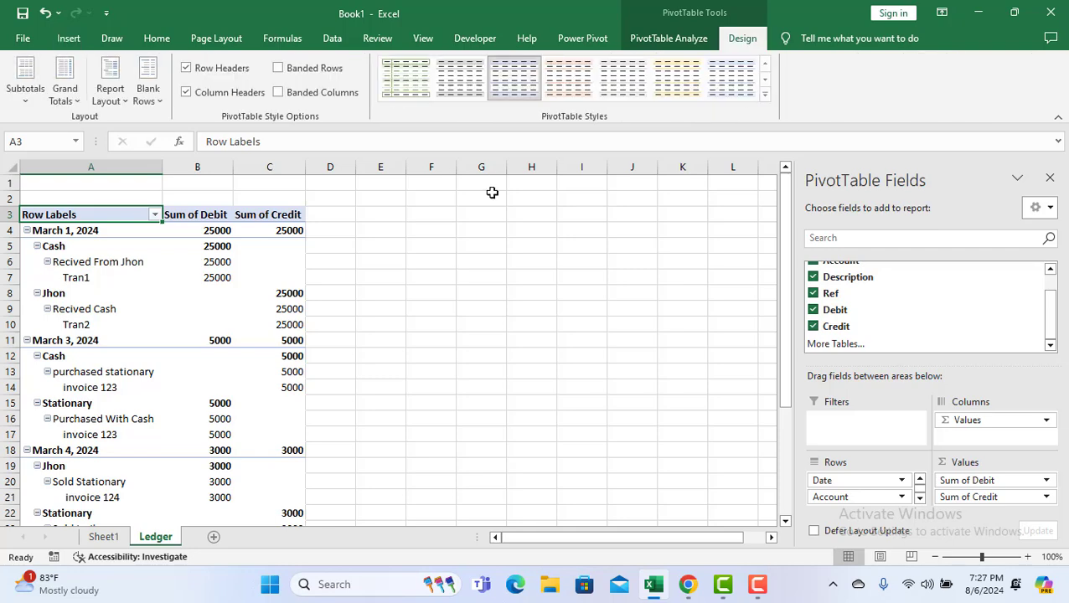
{"action": "double_click", "coordinate": [218, 282]}
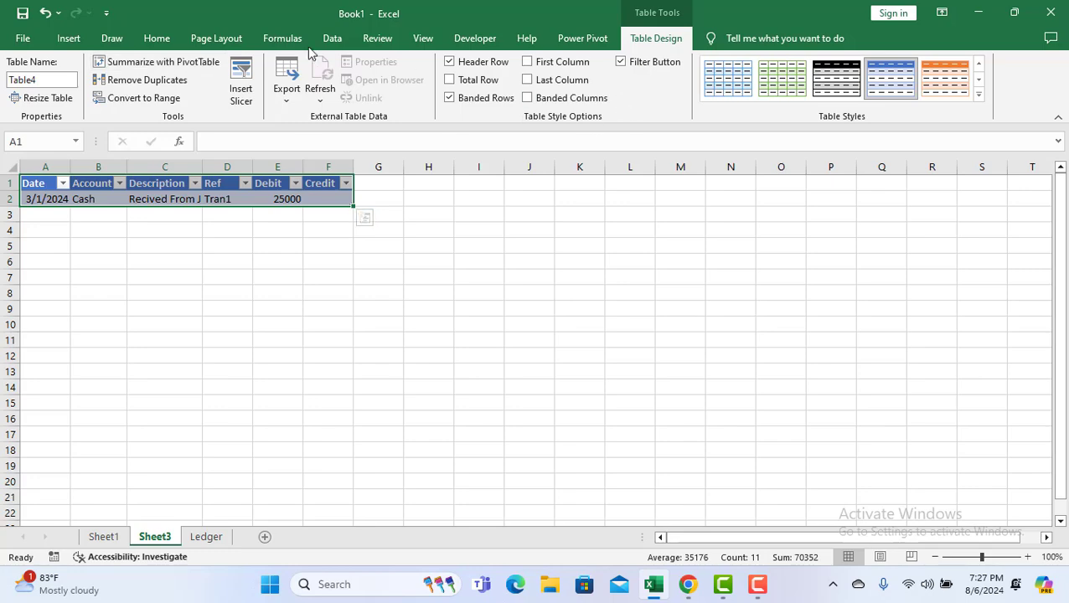
{"action": "left_click", "coordinate": [207, 63]}
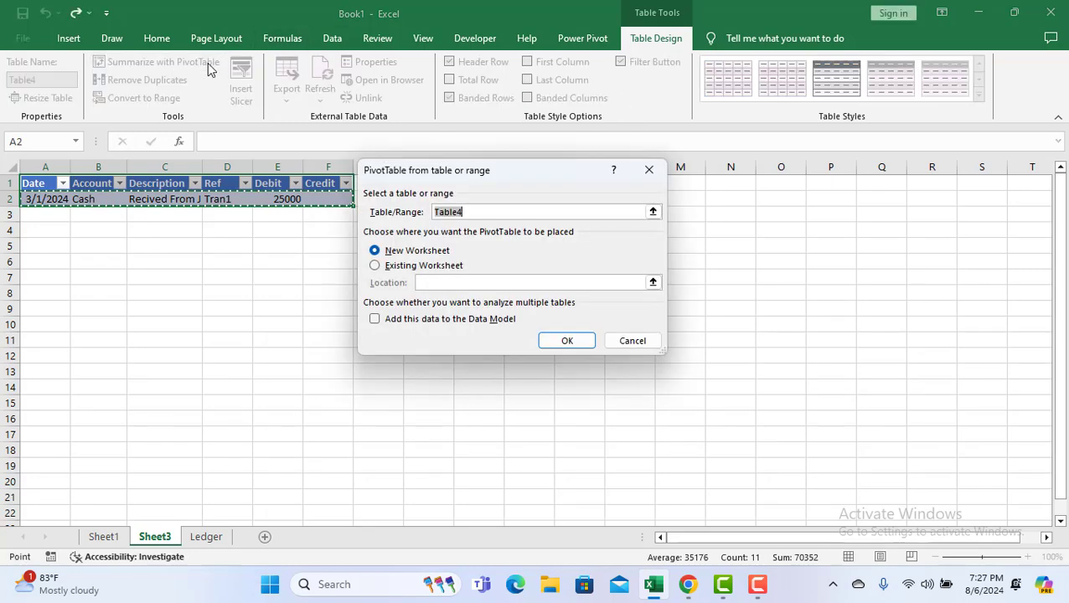
{"action": "left_click", "coordinate": [648, 170]}
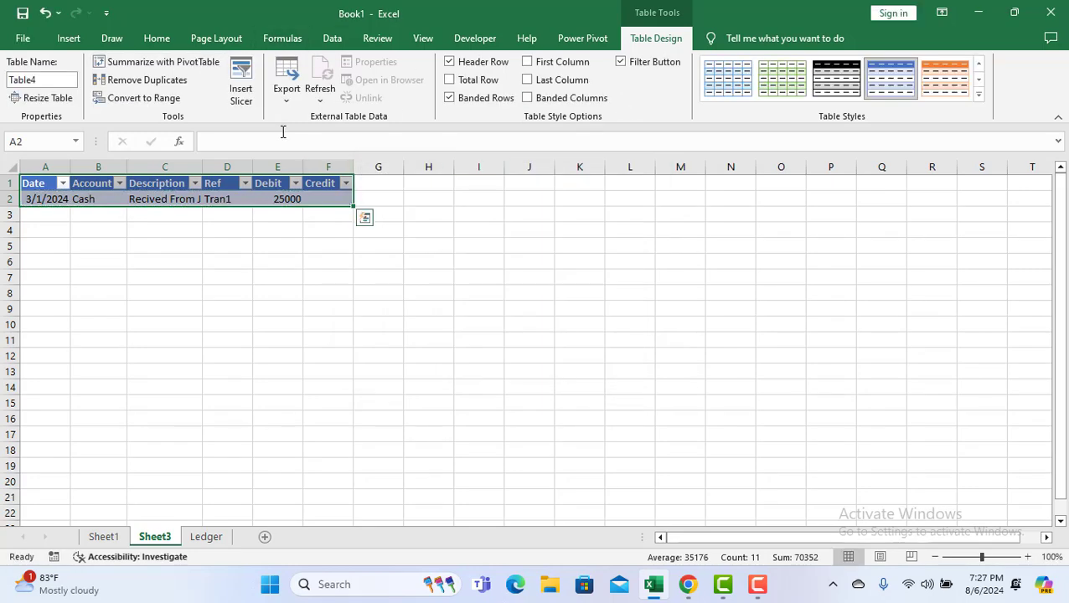
{"action": "left_click", "coordinate": [289, 99]}
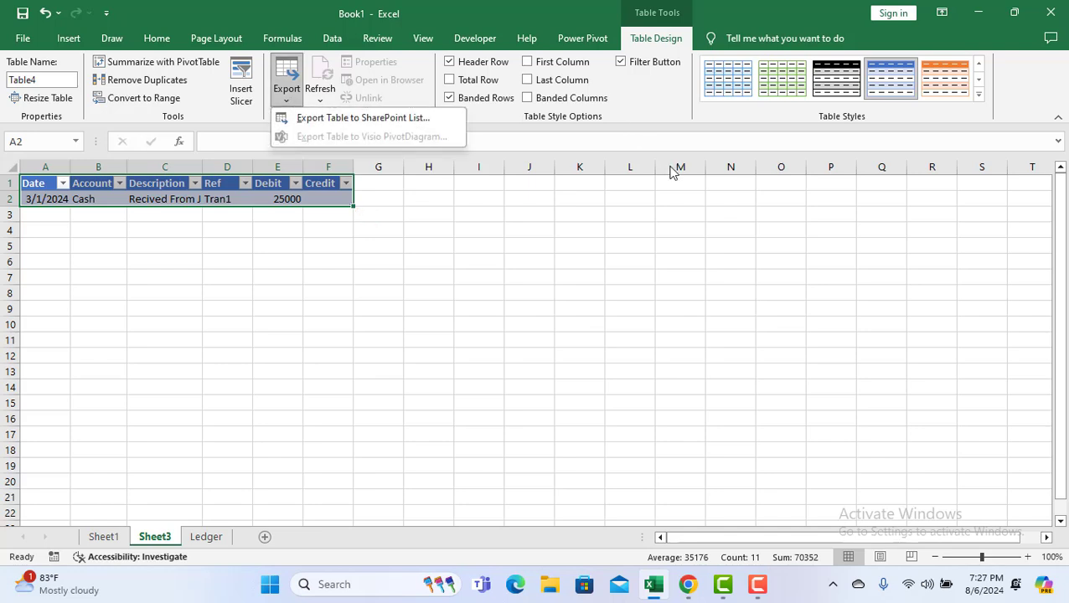
{"action": "left_click", "coordinate": [675, 130]}
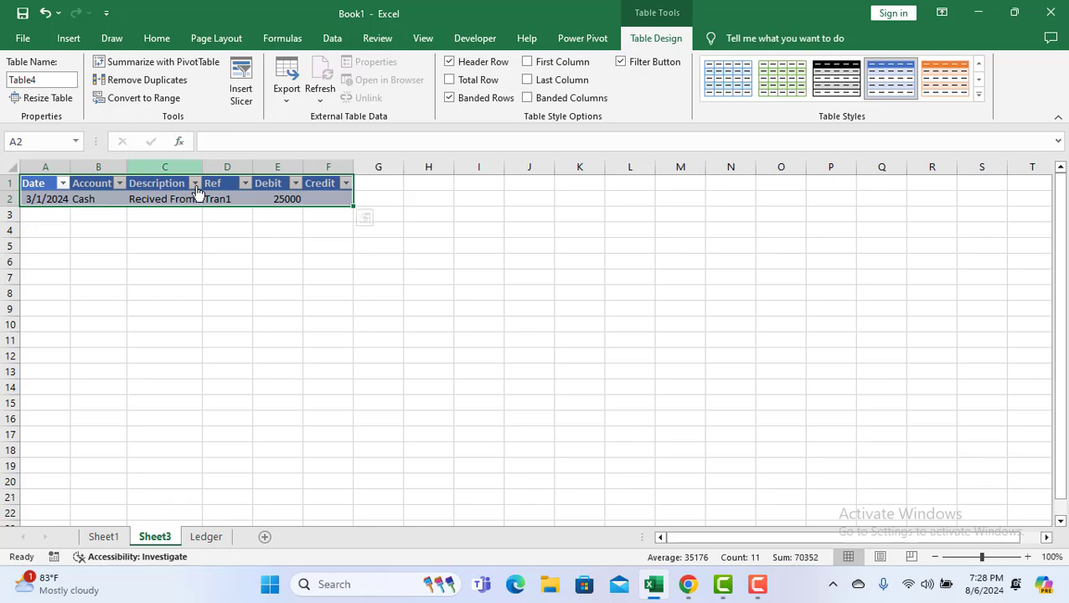
{"action": "key", "text": "ctrl+Page_Down"}
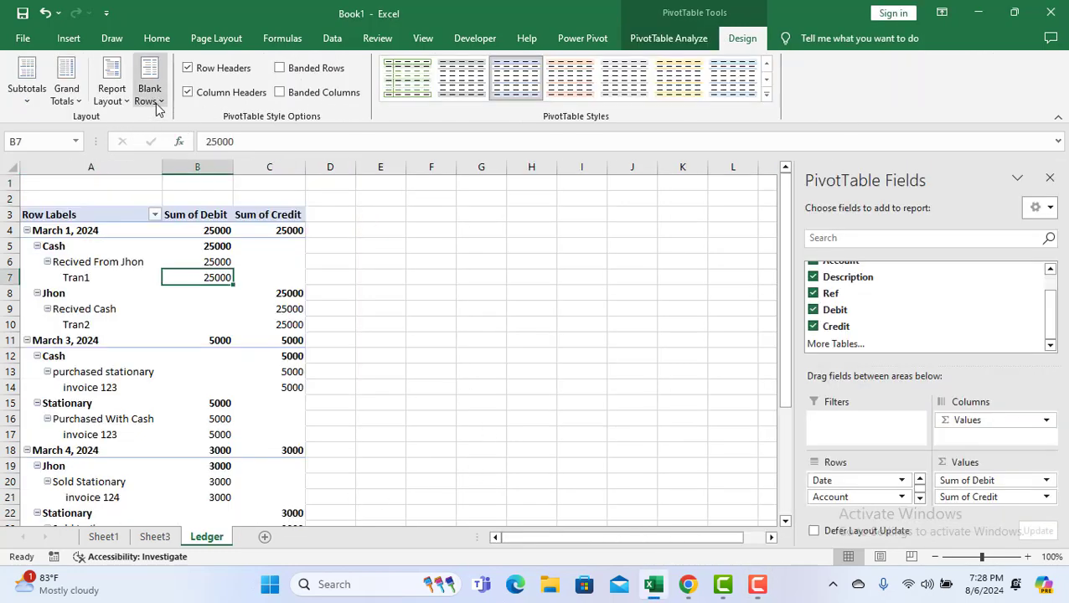
Try banded columns on the Ledger PivotTable and switch them off again.
{"action": "left_click", "coordinate": [151, 94]}
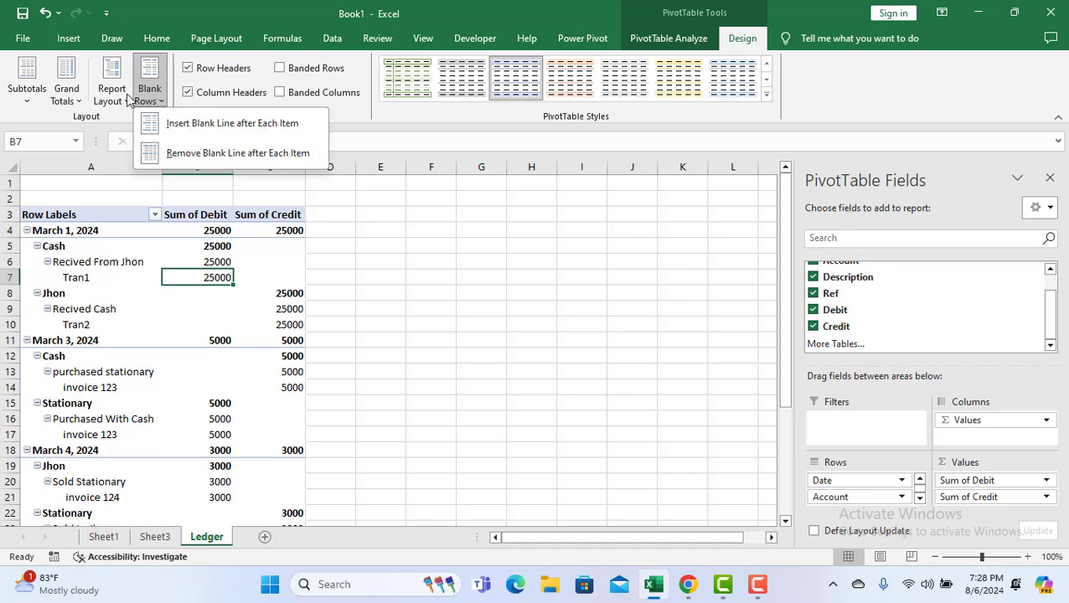
{"action": "left_click", "coordinate": [413, 125]}
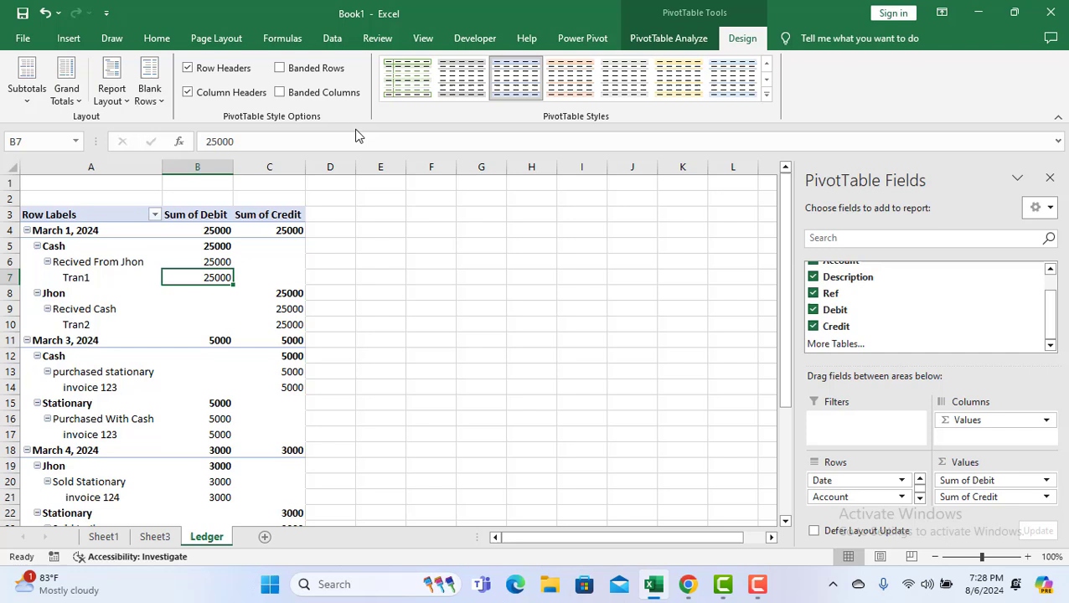
{"action": "left_click", "coordinate": [156, 101]}
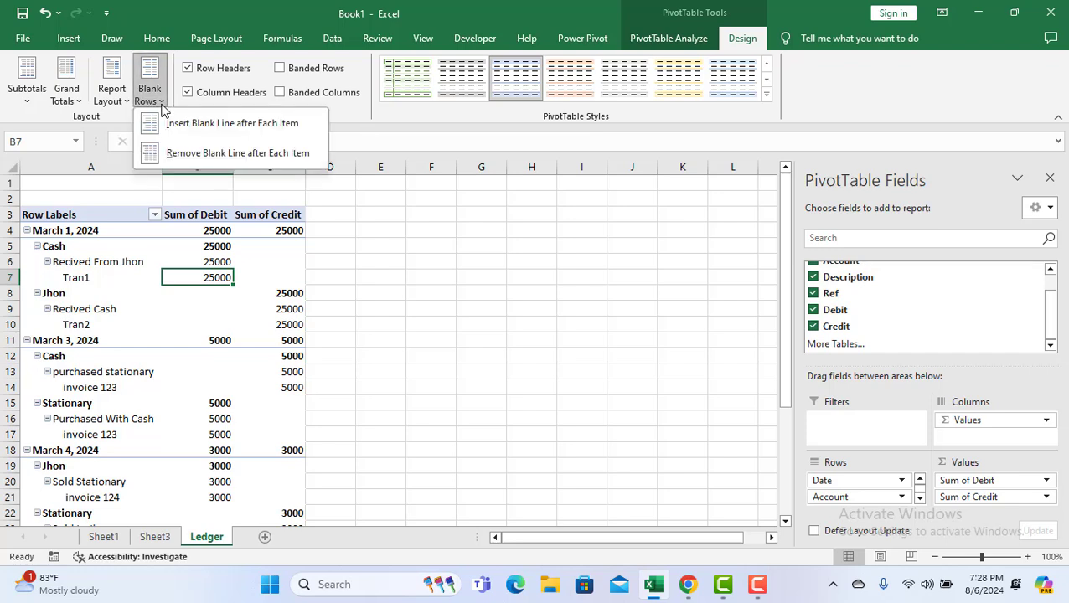
{"action": "left_click", "coordinate": [281, 94]}
{"action": "left_click", "coordinate": [159, 100]}
{"action": "left_click", "coordinate": [161, 102]}
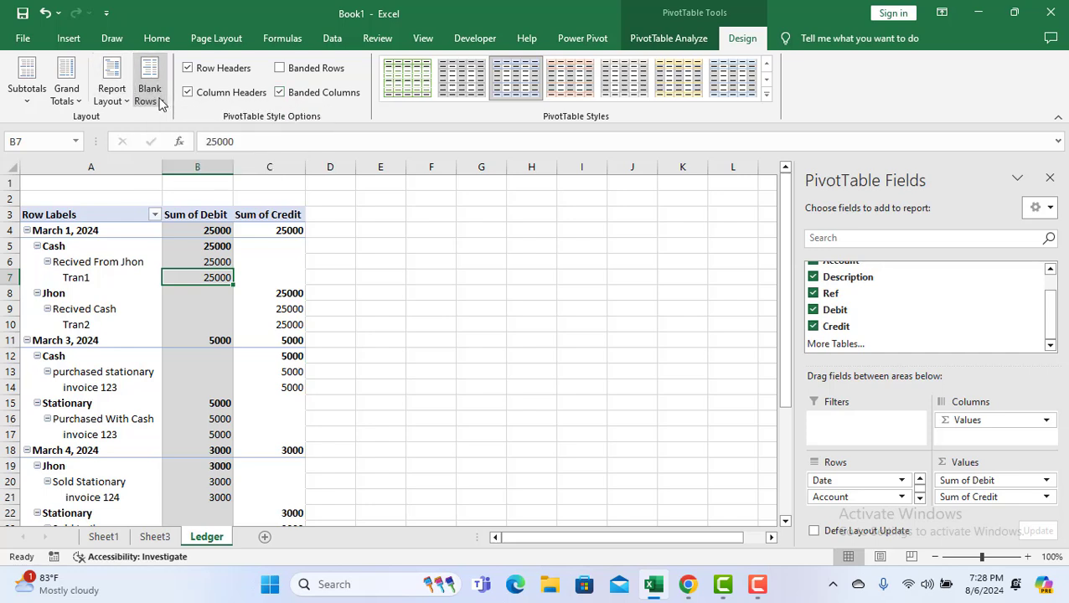
{"action": "left_click", "coordinate": [120, 101]}
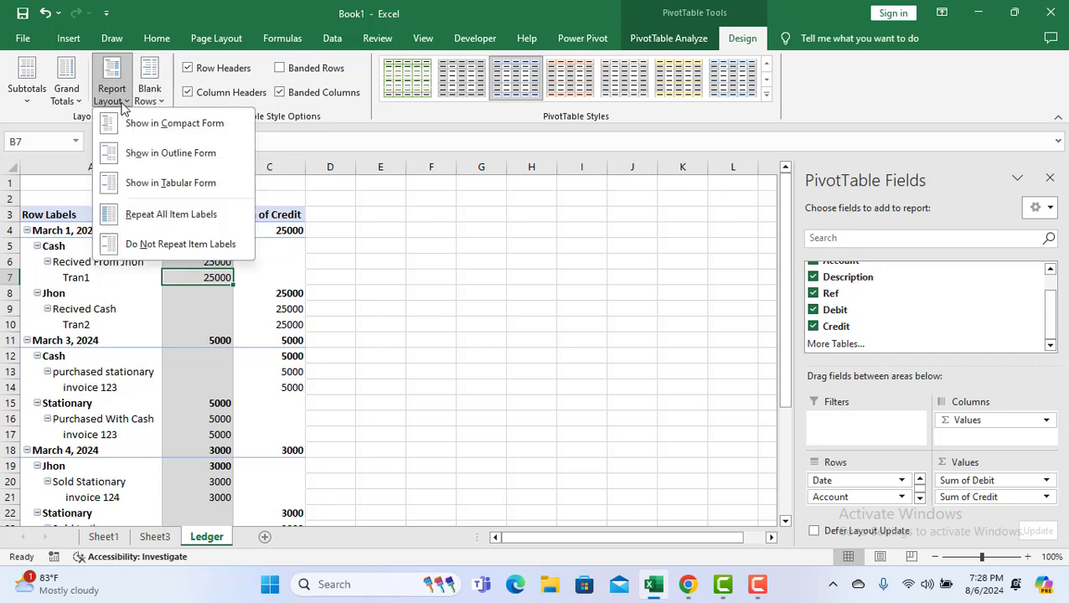
{"action": "left_click", "coordinate": [289, 94]}
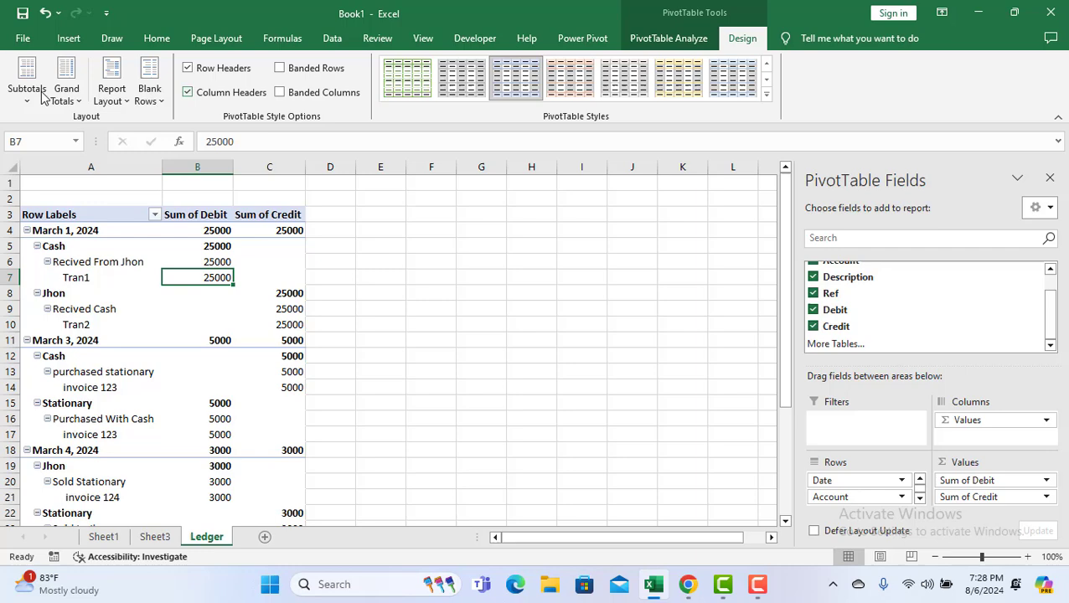
Show the PivotTable report in tabular form and widen the Account column slightly.
{"action": "left_click", "coordinate": [115, 99]}
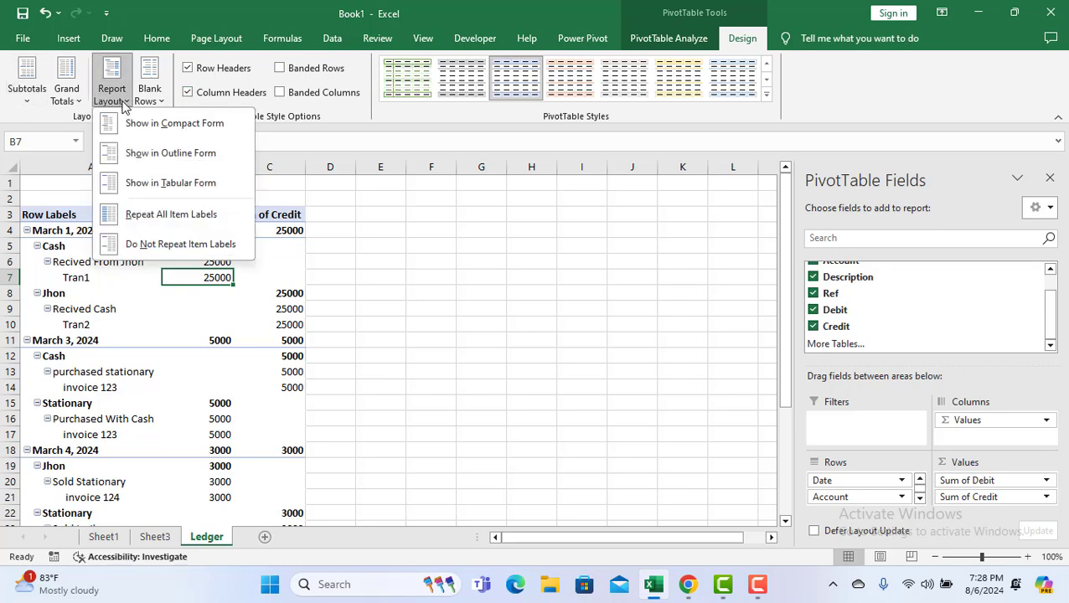
{"action": "left_click", "coordinate": [167, 193]}
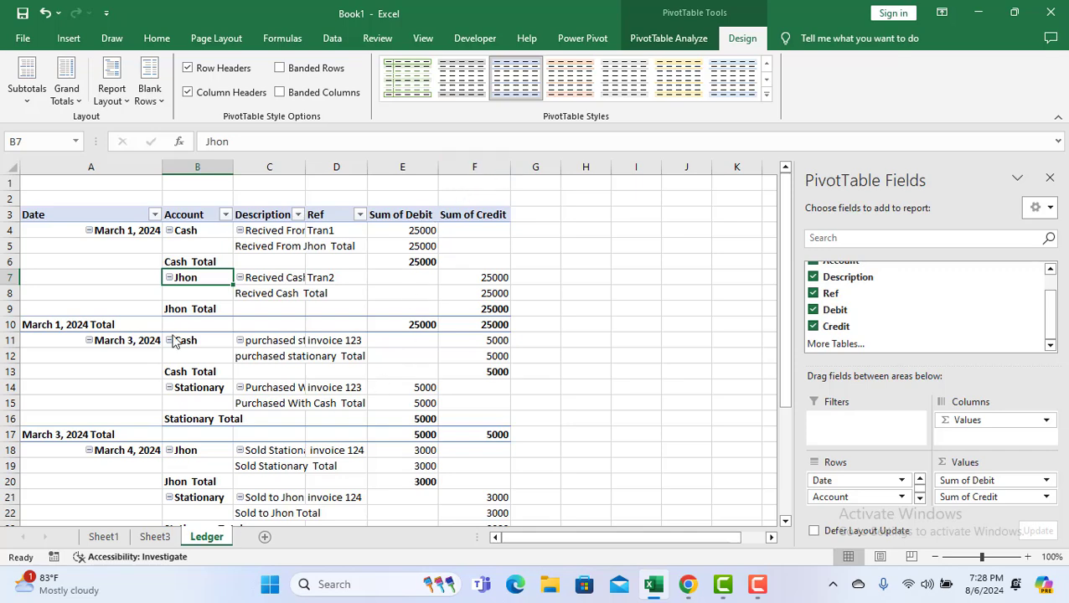
{"action": "scroll", "coordinate": [414, 302], "scroll_direction": "down", "scroll_amount": 8}
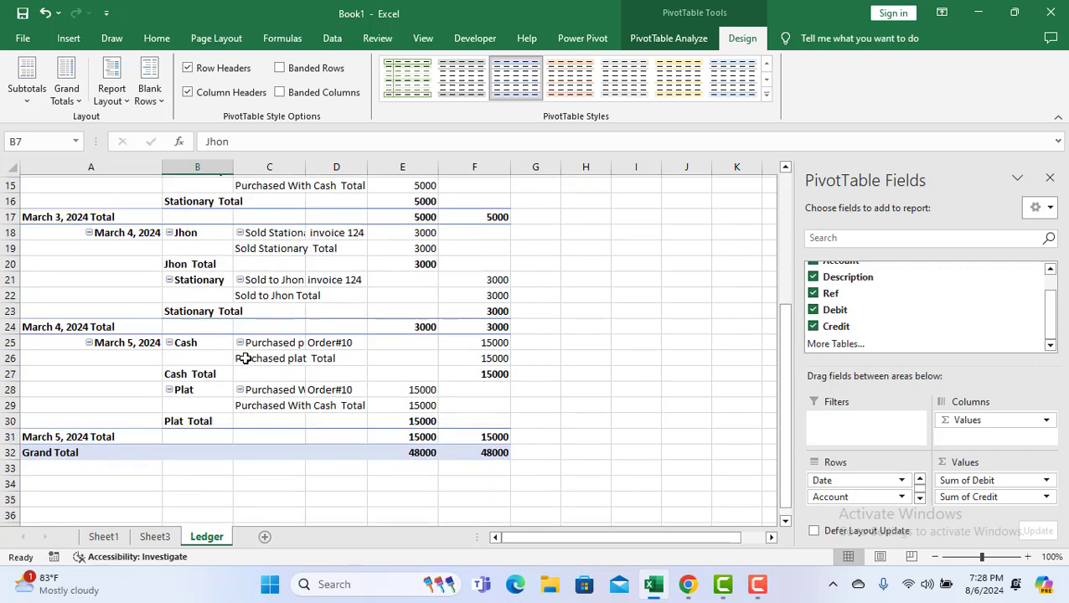
{"action": "scroll", "coordinate": [310, 345], "scroll_direction": "up", "scroll_amount": 4}
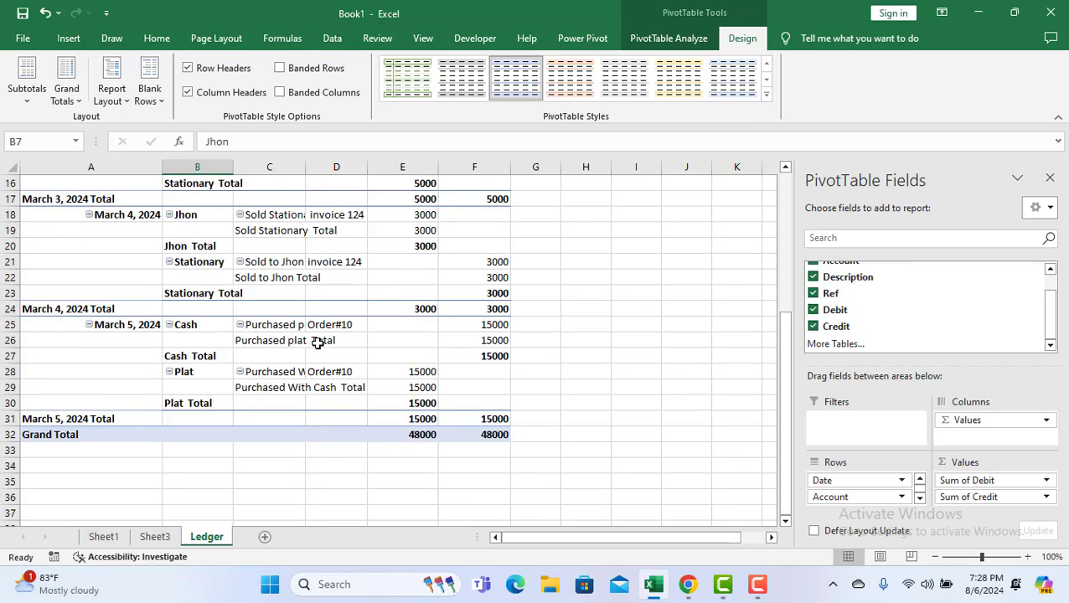
{"action": "scroll", "coordinate": [261, 338], "scroll_direction": "up", "scroll_amount": 4}
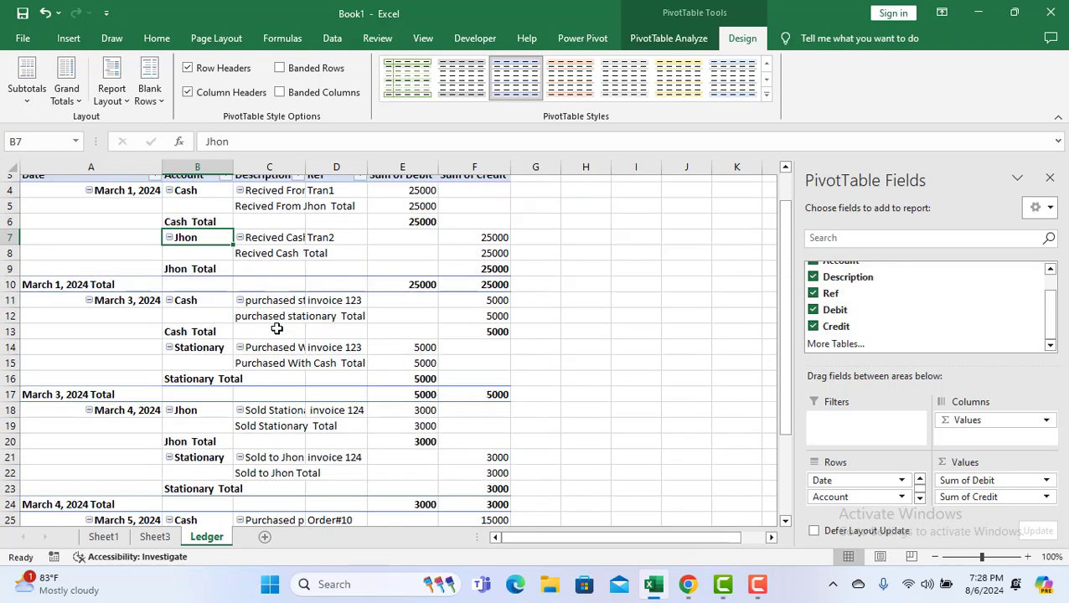
{"action": "left_click_drag", "start_coordinate": [231, 166], "coordinate": [242, 167]}
Align the date cells A4:A22 of the PivotTable vertically to the middle.
{"action": "left_click_drag", "start_coordinate": [107, 232], "coordinate": [113, 491]}
{"action": "scroll", "coordinate": [107, 344], "scroll_direction": "down", "scroll_amount": 2}
{"action": "scroll", "coordinate": [104, 339], "scroll_direction": "down", "scroll_amount": 2}
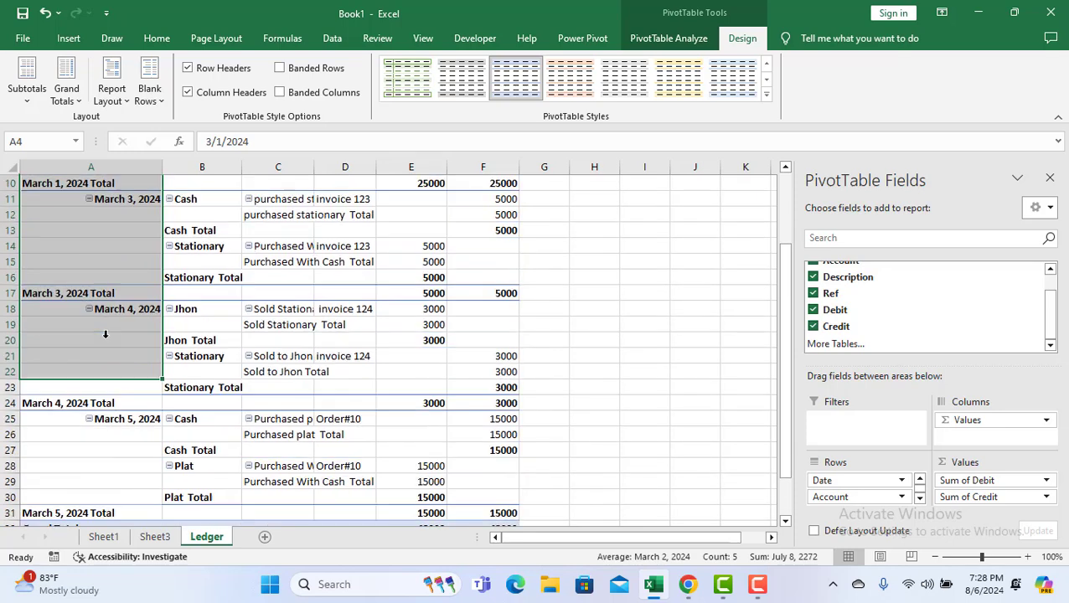
{"action": "left_click", "coordinate": [71, 40]}
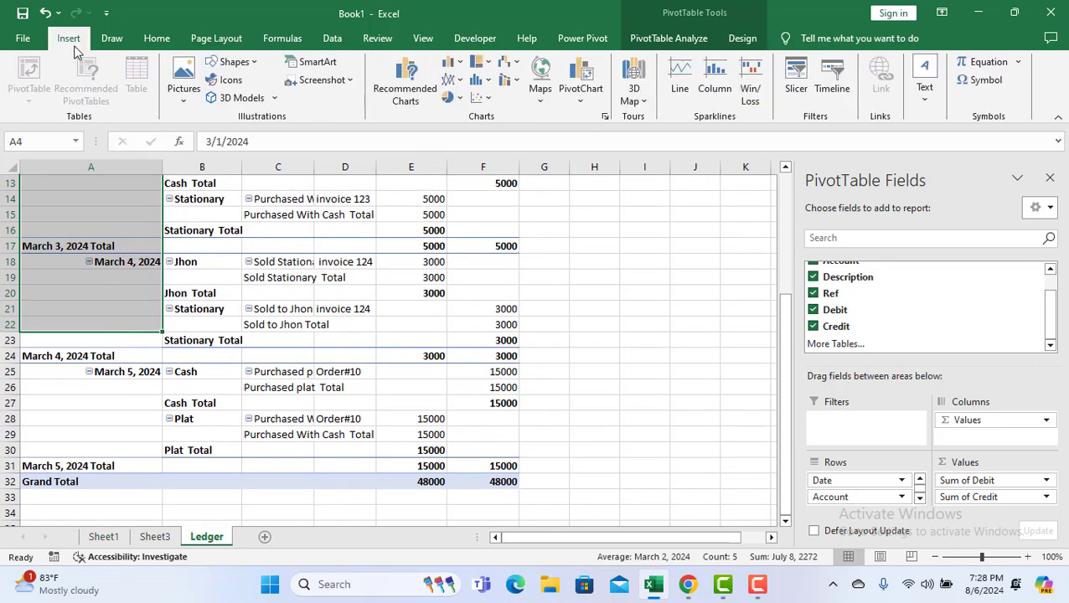
{"action": "left_click", "coordinate": [158, 39]}
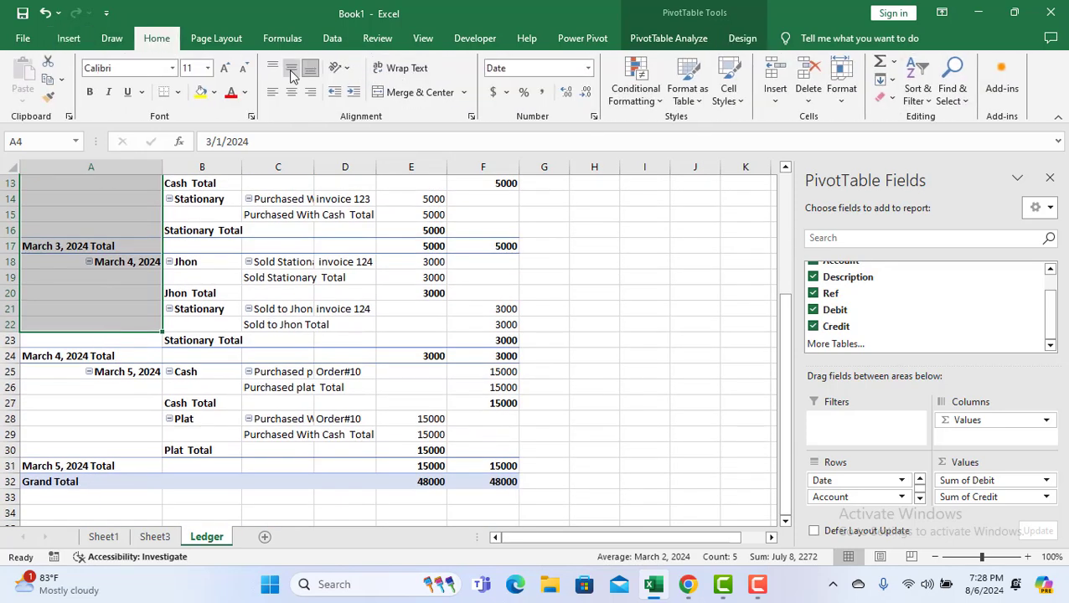
{"action": "scroll", "coordinate": [279, 295], "scroll_direction": "up", "scroll_amount": 4}
{"action": "scroll", "coordinate": [278, 295], "scroll_direction": "down", "scroll_amount": 1}
{"action": "scroll", "coordinate": [278, 295], "scroll_direction": "down", "scroll_amount": 1}
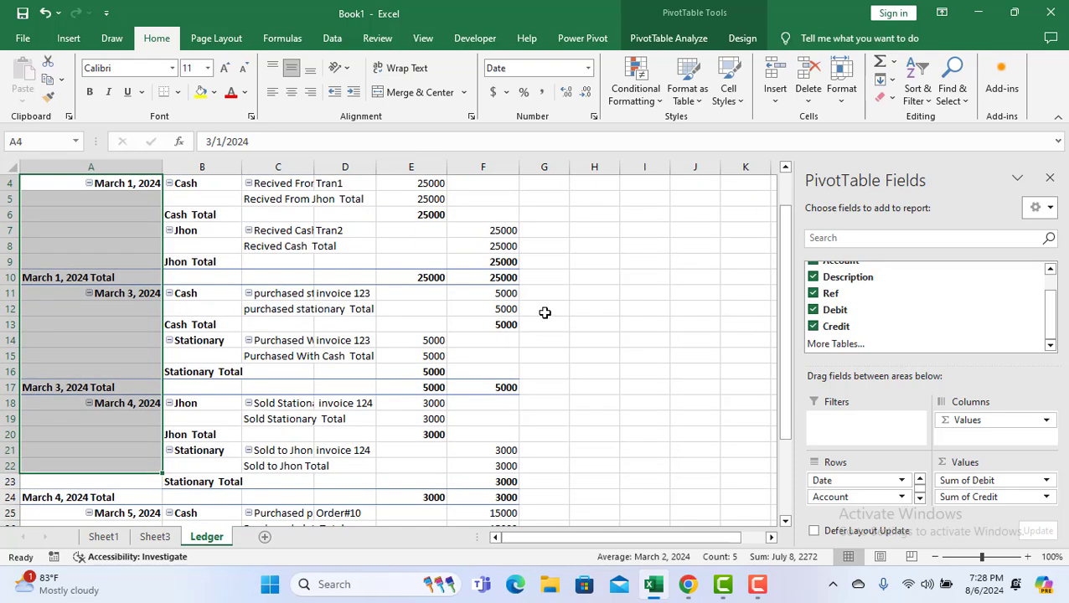
Review the tabular ledger from its headers down to the grand total row and open the General Journal on Sheet1.
{"action": "left_click", "coordinate": [582, 40]}
{"action": "left_click", "coordinate": [741, 39]}
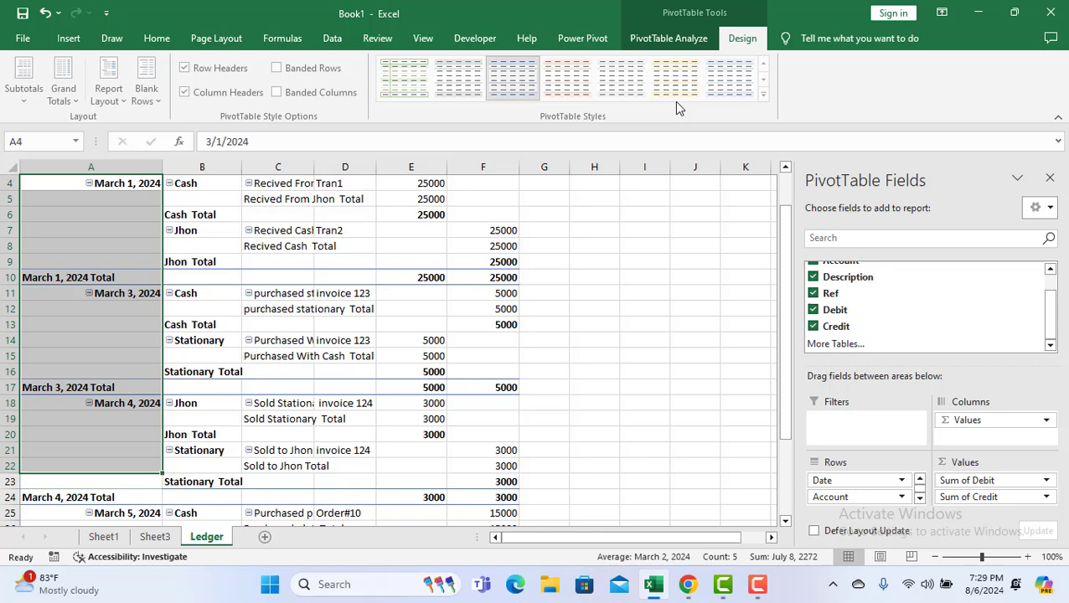
{"action": "left_click", "coordinate": [571, 389]}
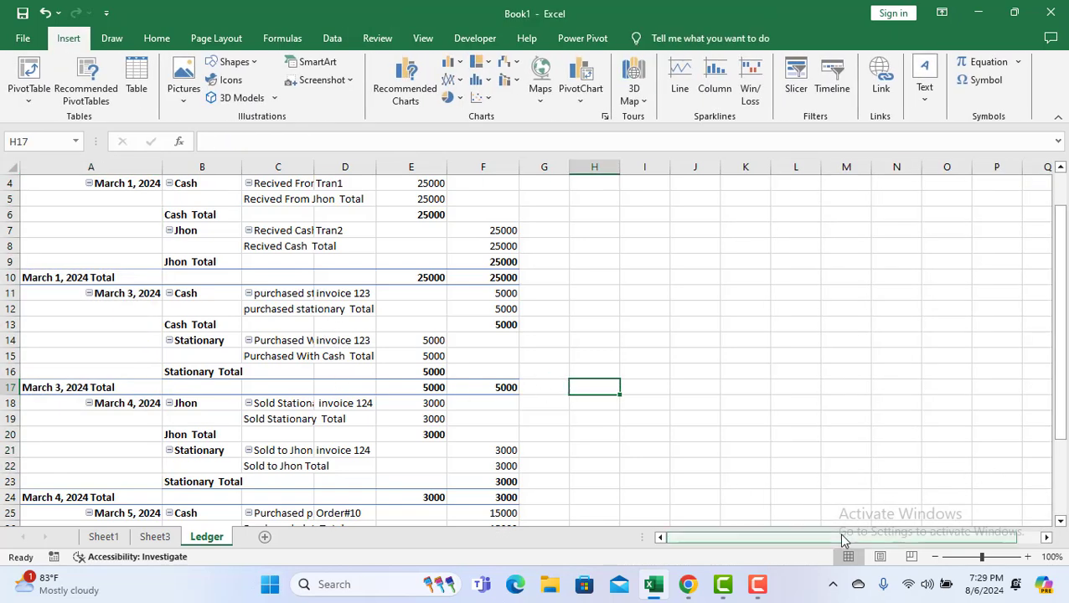
{"action": "mouse_move", "coordinate": [839, 538]}
{"action": "left_mouse_down"}
{"action": "mouse_move", "coordinate": [904, 541]}
{"action": "mouse_move", "coordinate": [838, 538]}
{"action": "left_mouse_up"}
{"action": "scroll", "coordinate": [534, 380], "scroll_direction": "up", "scroll_amount": 1}
{"action": "scroll", "coordinate": [547, 380], "scroll_direction": "down", "scroll_amount": 1}
{"action": "scroll", "coordinate": [546, 380], "scroll_direction": "down", "scroll_amount": 7}
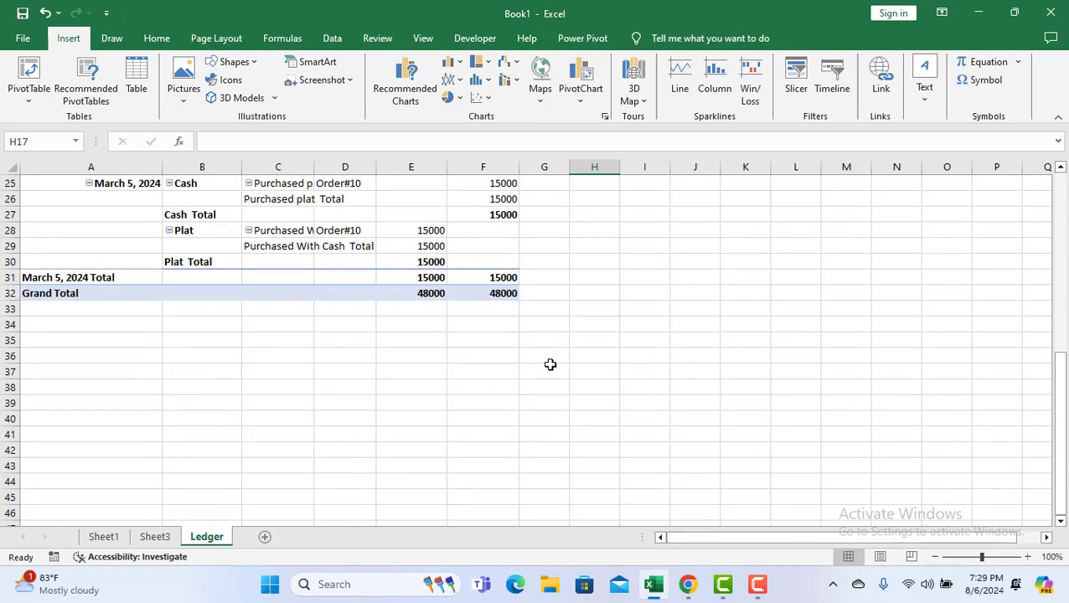
{"action": "scroll", "coordinate": [550, 364], "scroll_direction": "up", "scroll_amount": 7}
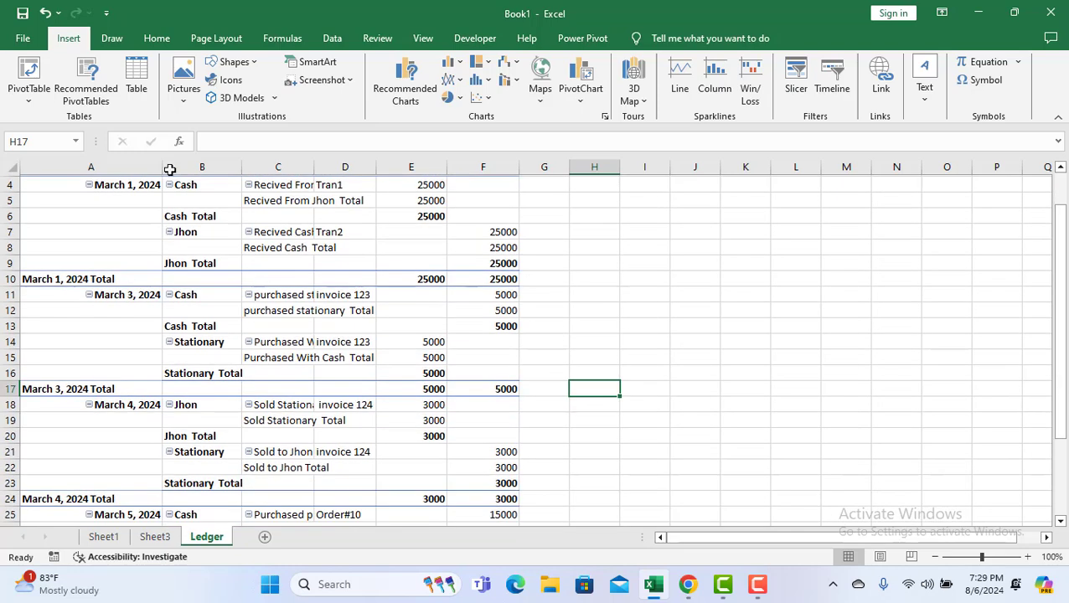
{"action": "left_click", "coordinate": [158, 39]}
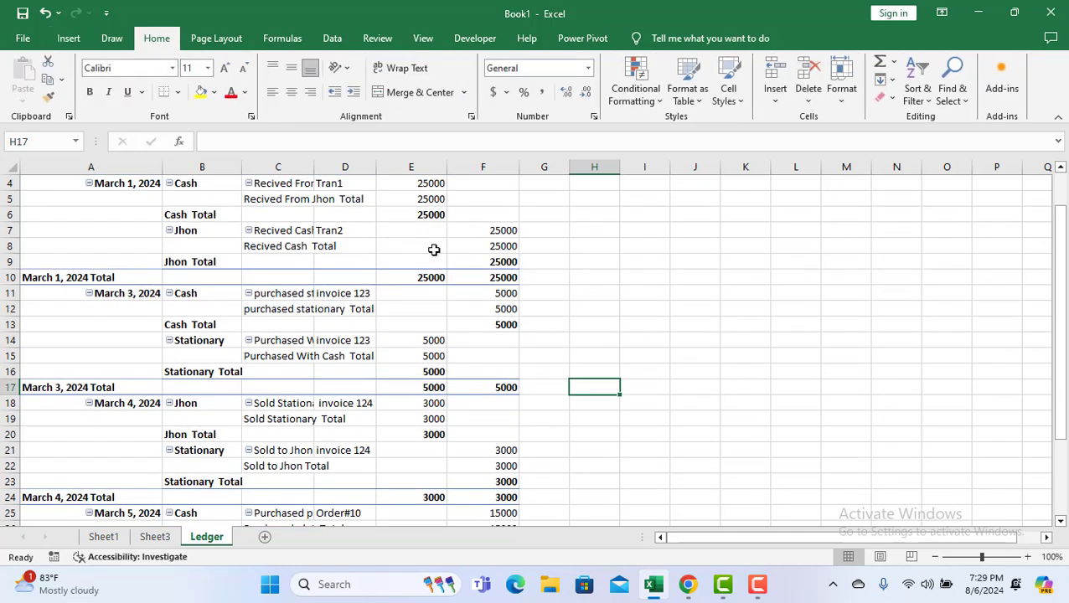
{"action": "scroll", "coordinate": [594, 384], "scroll_direction": "up", "scroll_amount": 1}
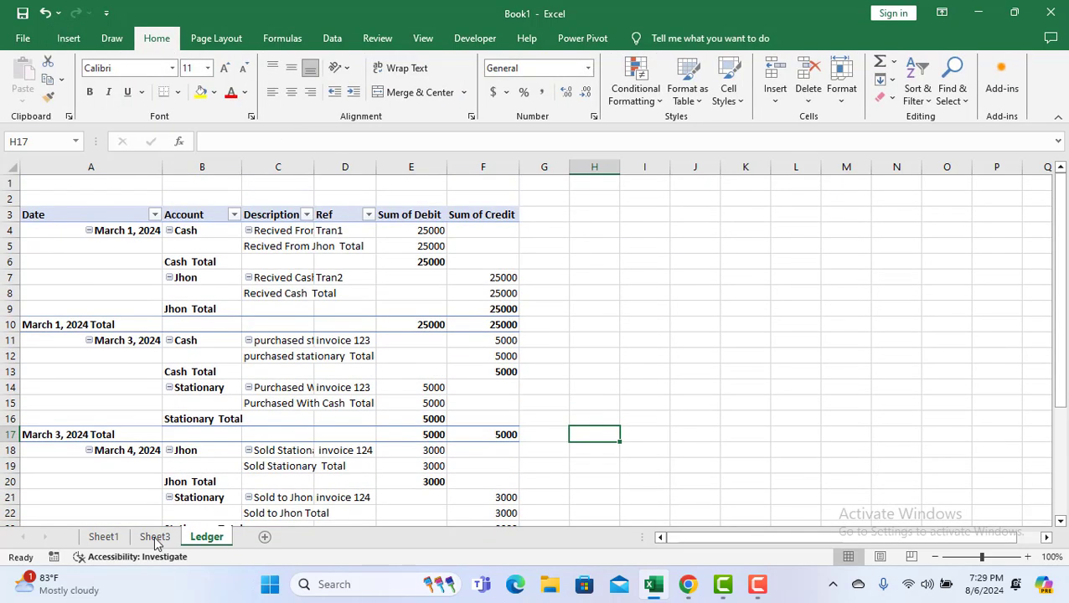
{"action": "left_click", "coordinate": [104, 537]}
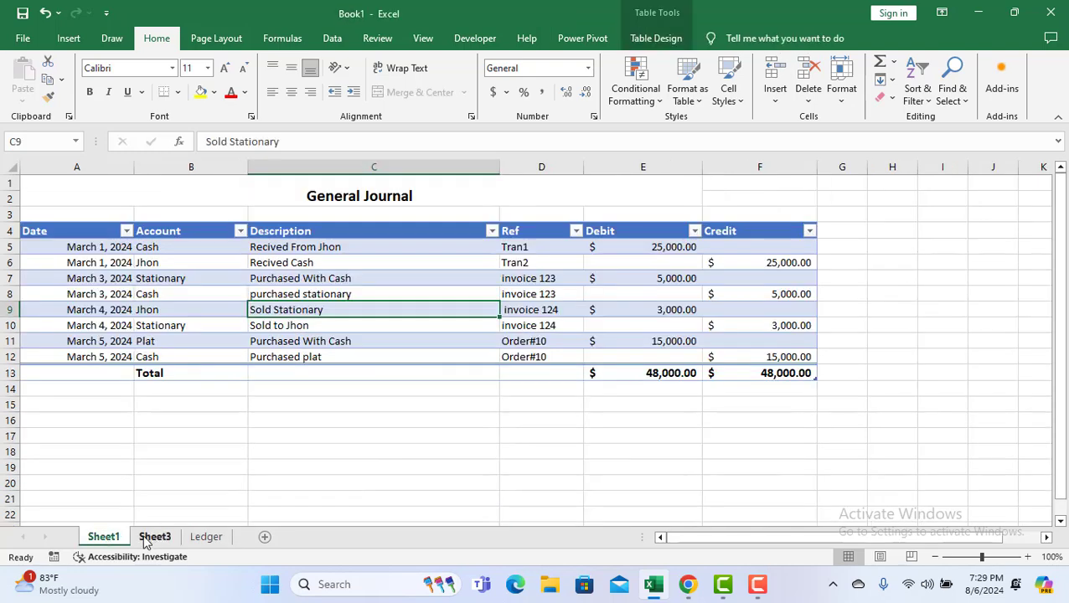
Move the Ledger sheet between Sheet1 and Sheet3 and review its PivotTable rows.
{"action": "left_click", "coordinate": [205, 537]}
{"action": "left_click_drag", "start_coordinate": [199, 543], "coordinate": [153, 537]}
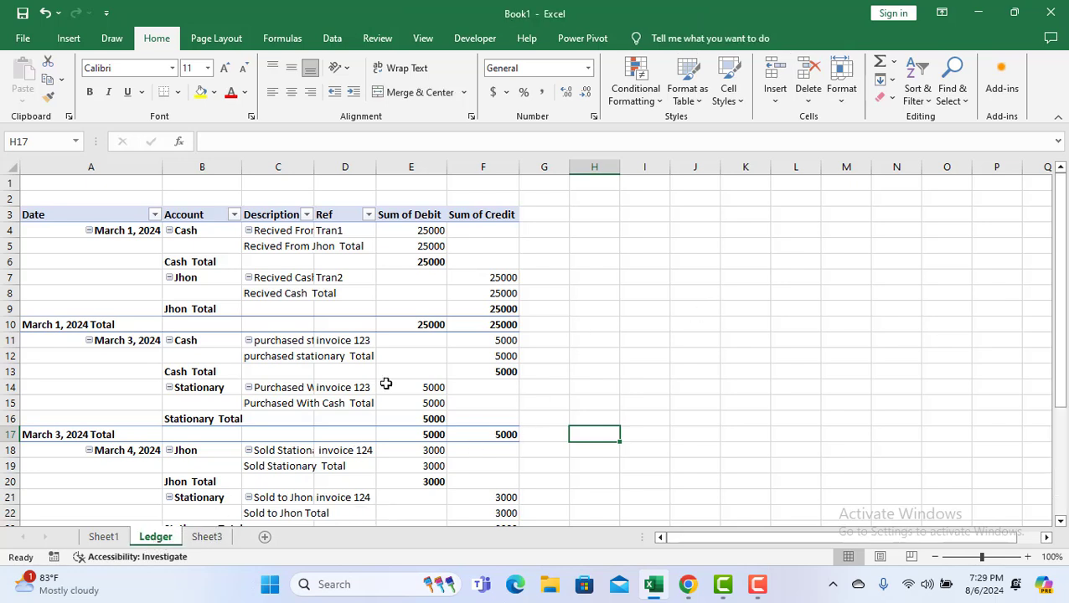
{"action": "scroll", "coordinate": [548, 299], "scroll_direction": "down", "scroll_amount": 2}
{"action": "scroll", "coordinate": [547, 298], "scroll_direction": "up", "scroll_amount": 1}
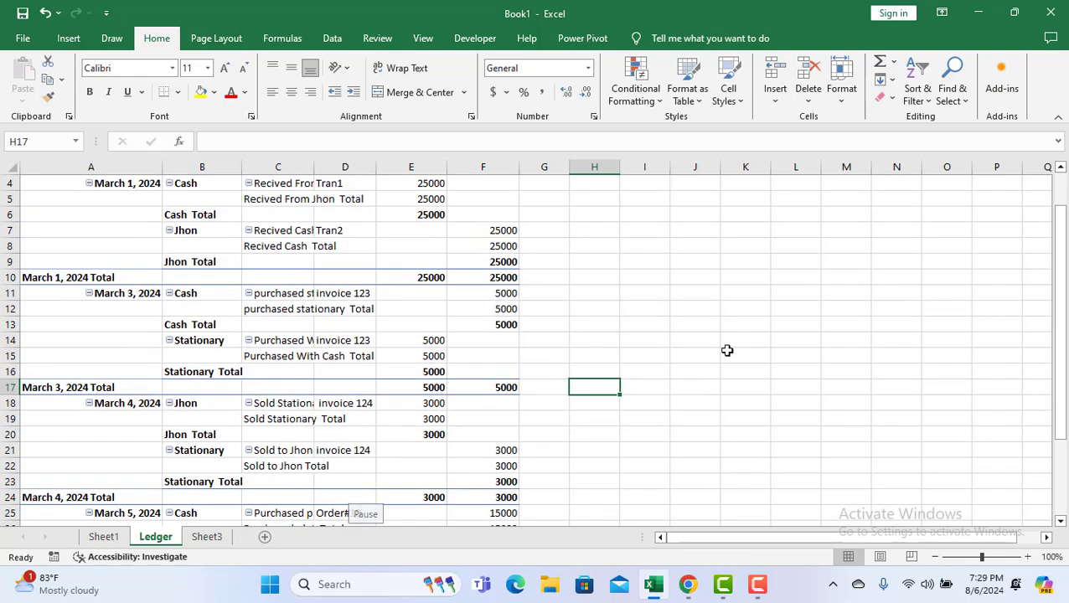
{"action": "scroll", "coordinate": [478, 372], "scroll_direction": "down", "scroll_amount": 2}
{"action": "scroll", "coordinate": [503, 390], "scroll_direction": "up", "scroll_amount": 2}
{"action": "scroll", "coordinate": [445, 382], "scroll_direction": "down", "scroll_amount": 2}
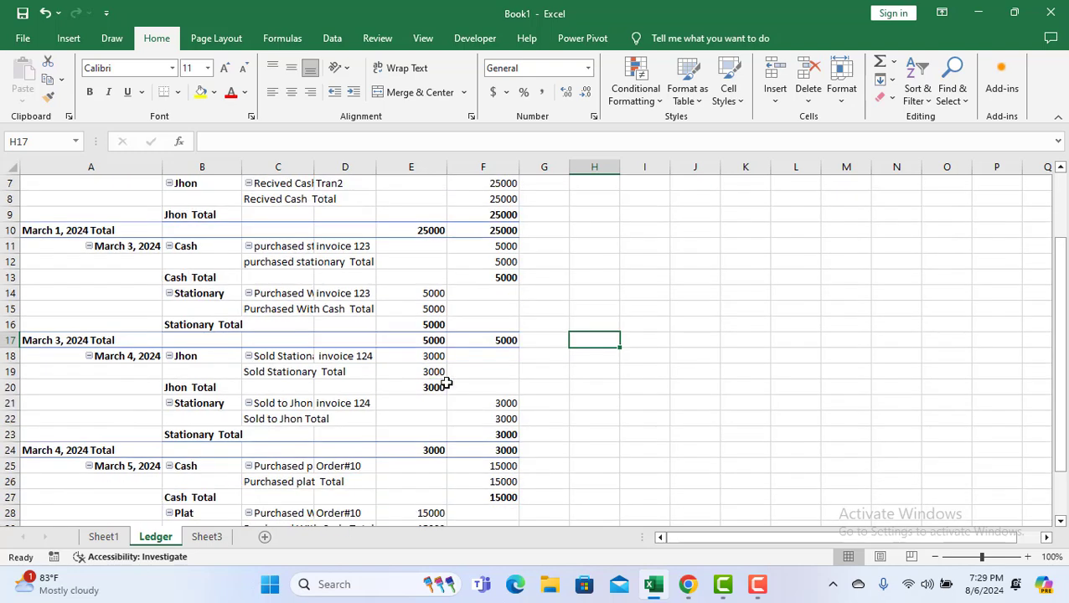
{"action": "scroll", "coordinate": [413, 406], "scroll_direction": "up", "scroll_amount": 3}
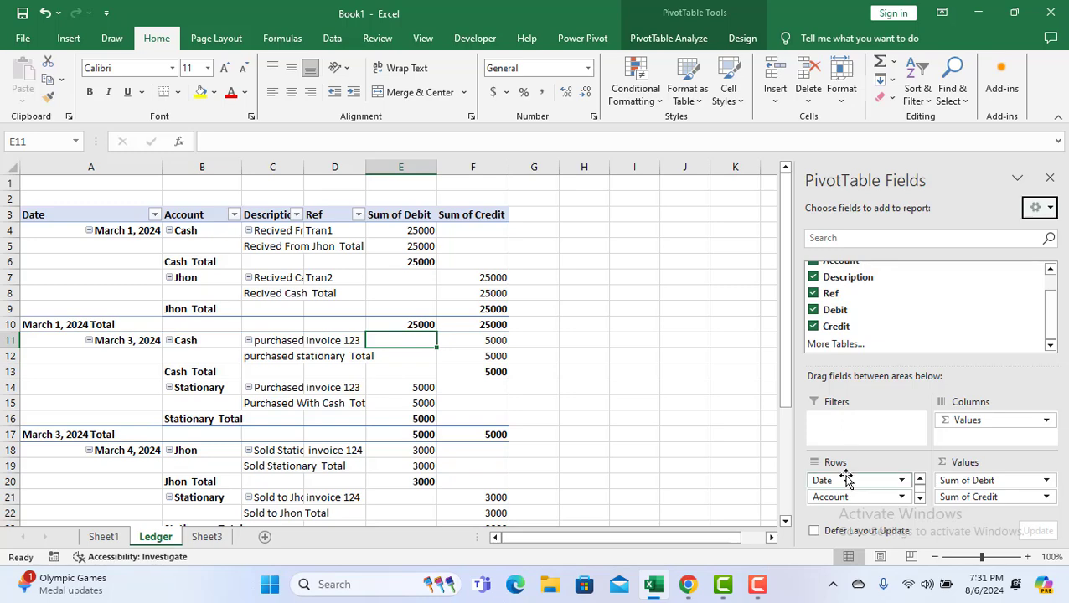
Move the Account field from the PivotTable's rows to its report filter and set the Date field's subtotals to None.
{"action": "left_click_drag", "start_coordinate": [844, 498], "coordinate": [838, 424]}
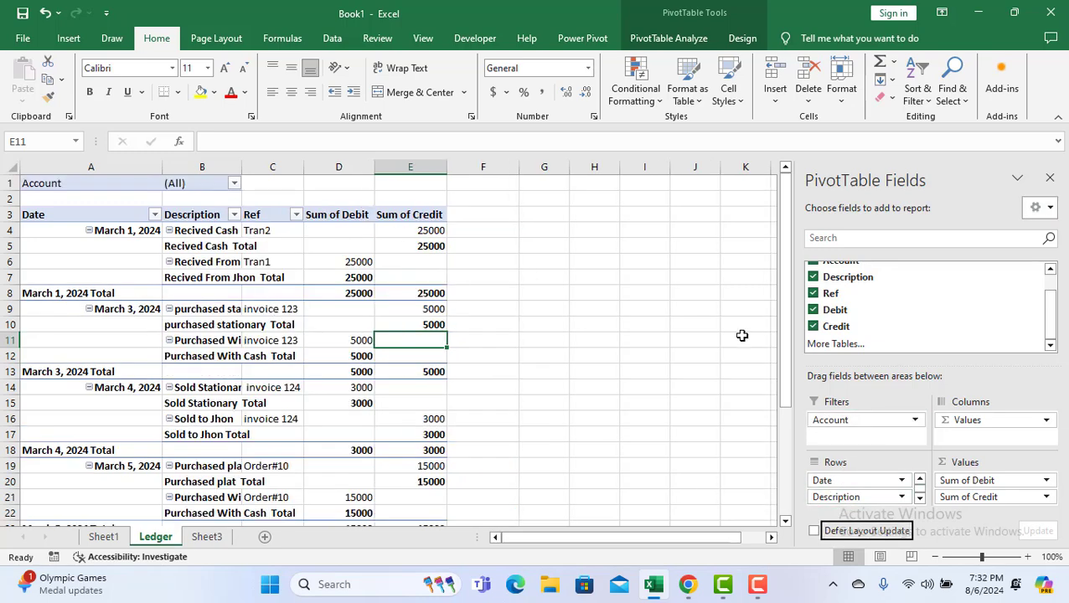
{"action": "left_click", "coordinate": [901, 482]}
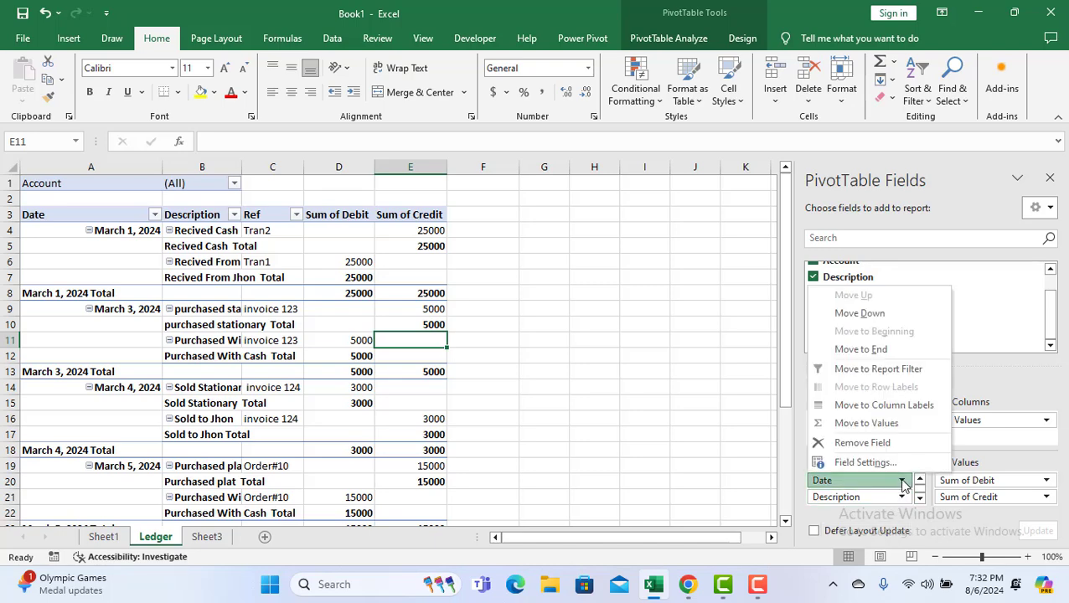
{"action": "left_click", "coordinate": [864, 462]}
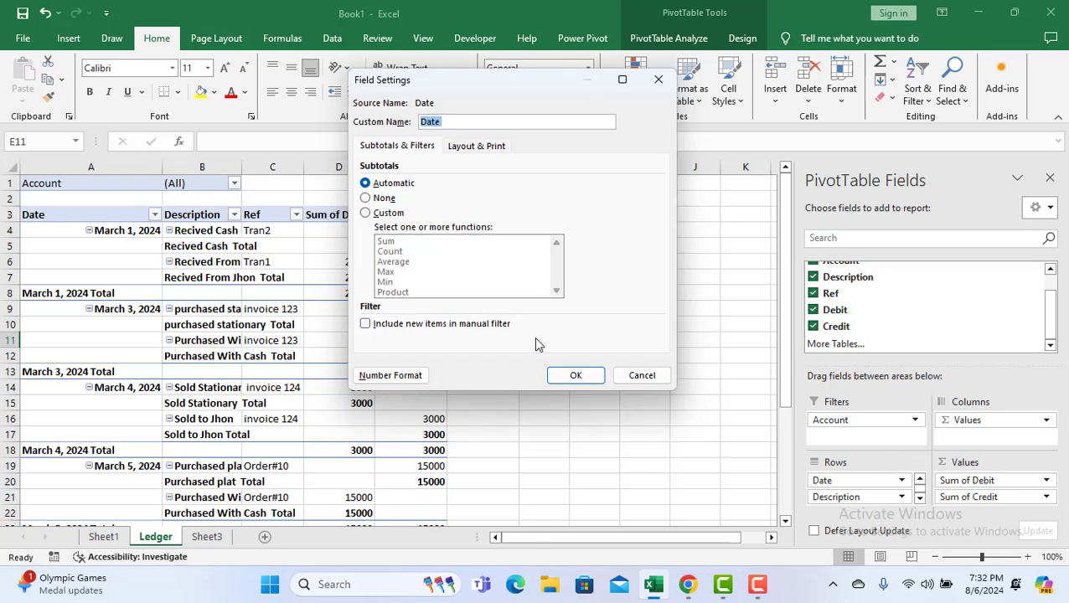
{"action": "left_click", "coordinate": [384, 199]}
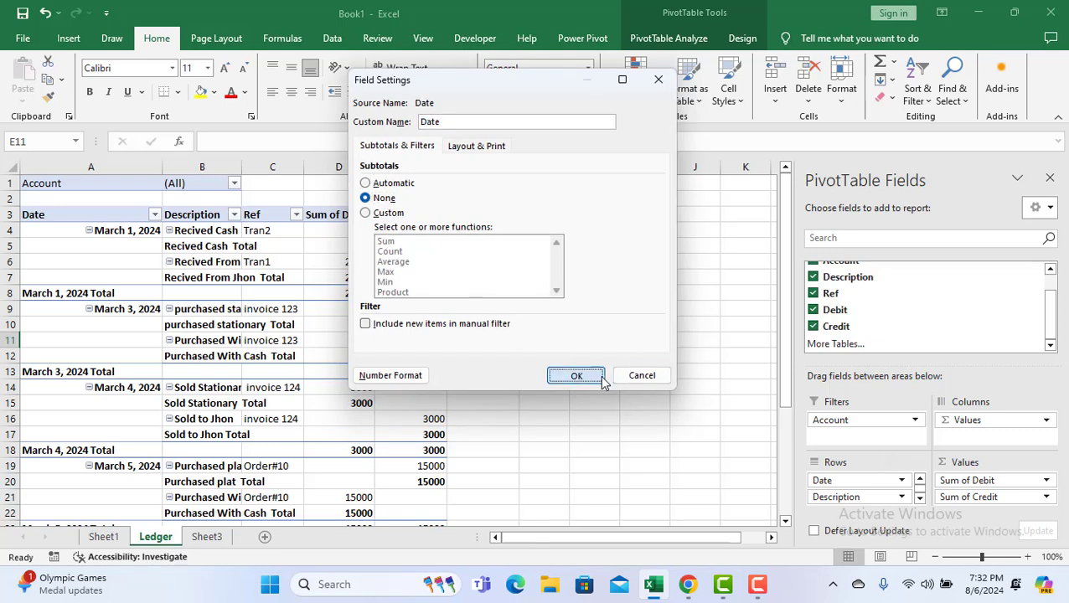
{"action": "left_click", "coordinate": [577, 375]}
Set the Description field's subtotals to None in the Ledger PivotTable.
{"action": "left_click", "coordinate": [902, 497]}
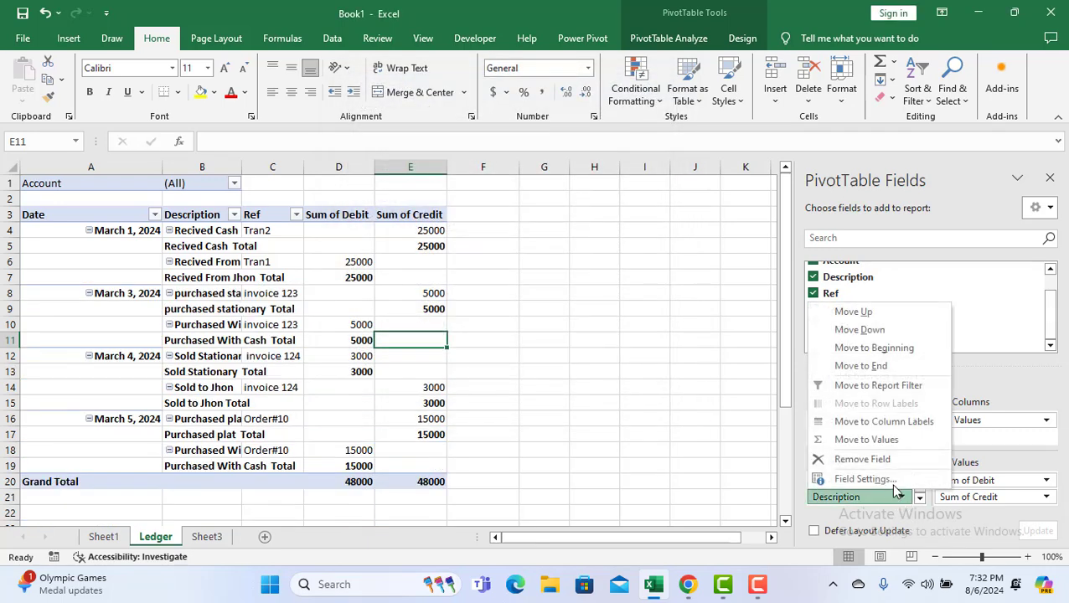
{"action": "left_click", "coordinate": [863, 480]}
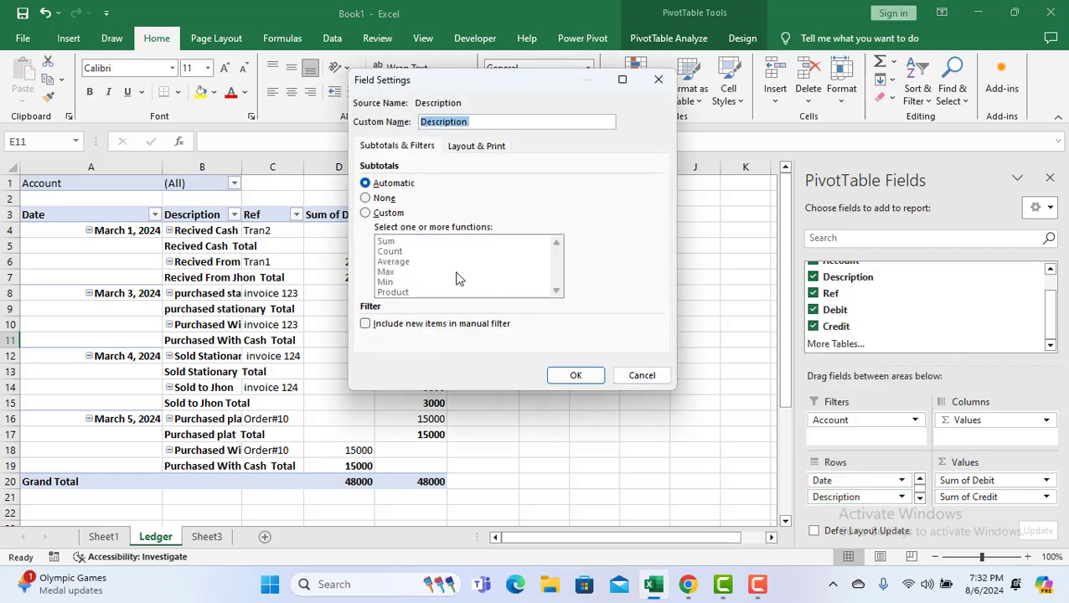
{"action": "left_click", "coordinate": [379, 198]}
{"action": "left_click", "coordinate": [575, 375]}
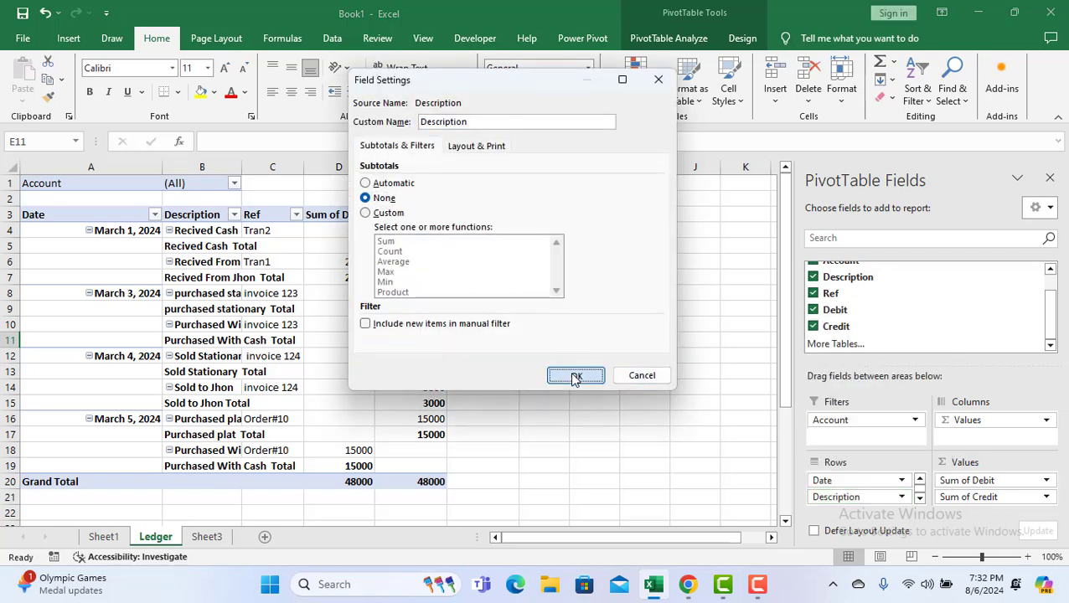
Set the Ref field's subtotals to None in the Ledger PivotTable.
{"action": "scroll", "coordinate": [876, 484], "scroll_direction": "down", "scroll_amount": 1}
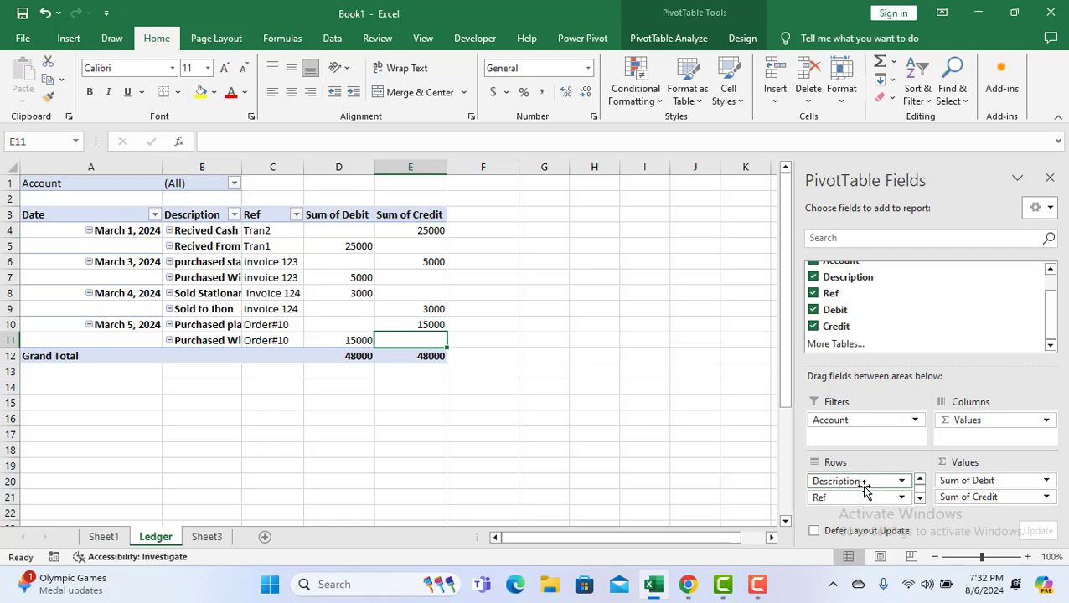
{"action": "left_click", "coordinate": [904, 499]}
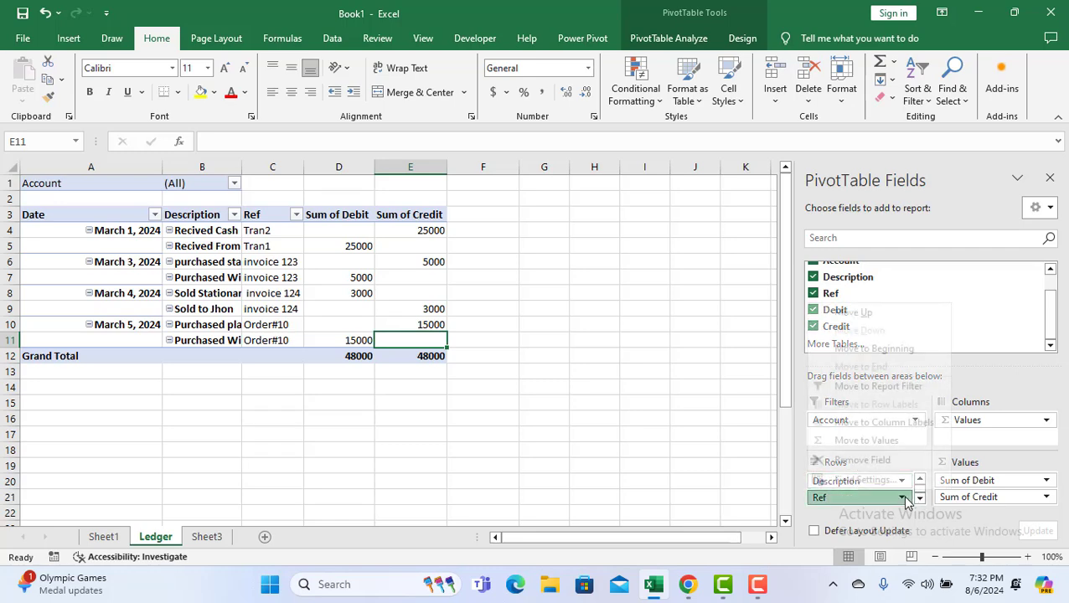
{"action": "left_click", "coordinate": [867, 481]}
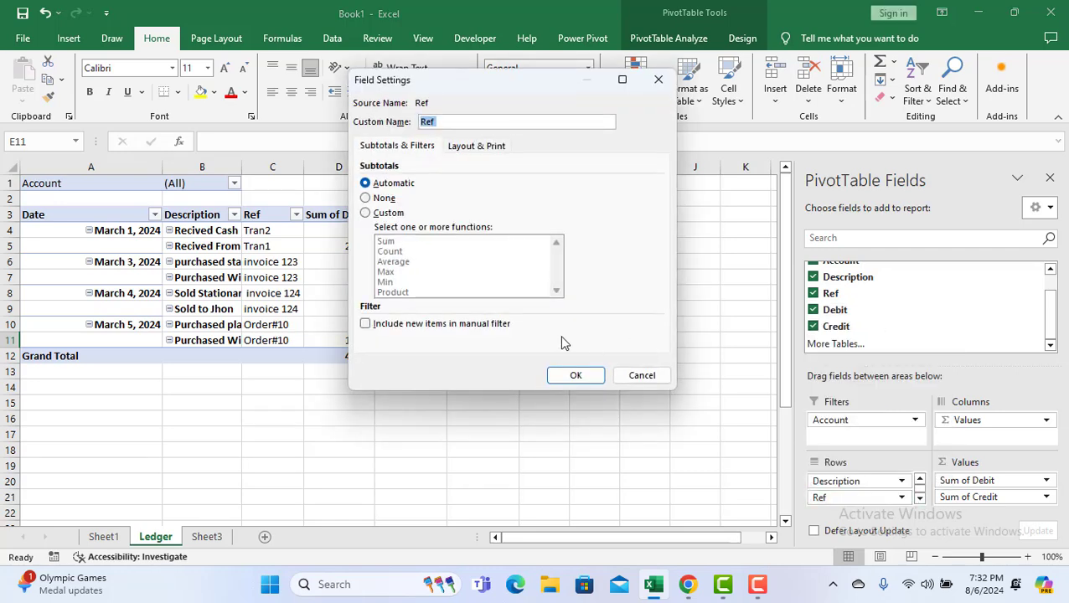
{"action": "left_click", "coordinate": [384, 198]}
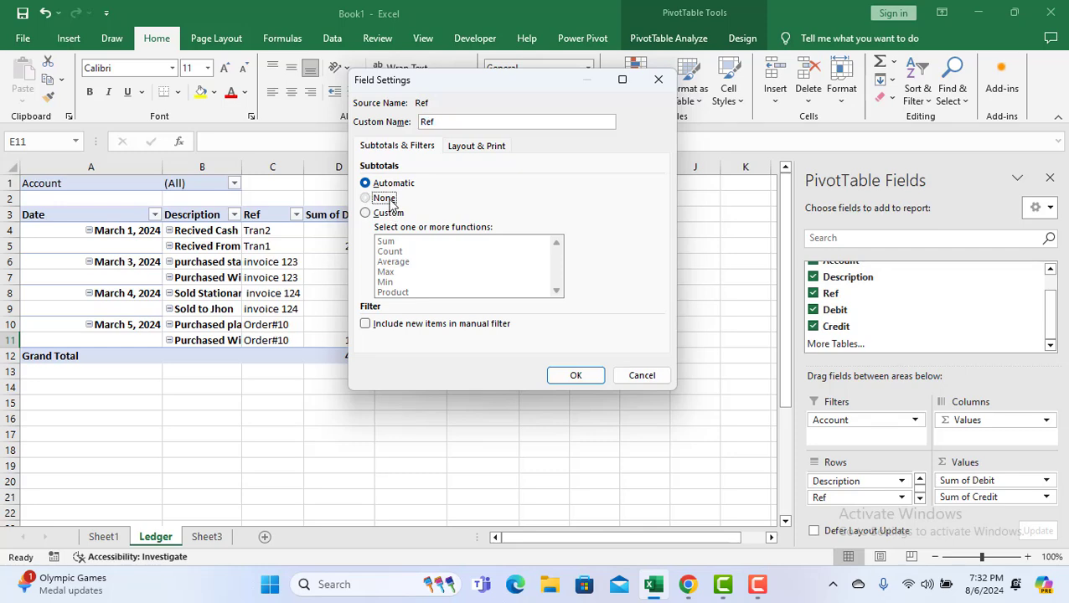
{"action": "left_click", "coordinate": [577, 377]}
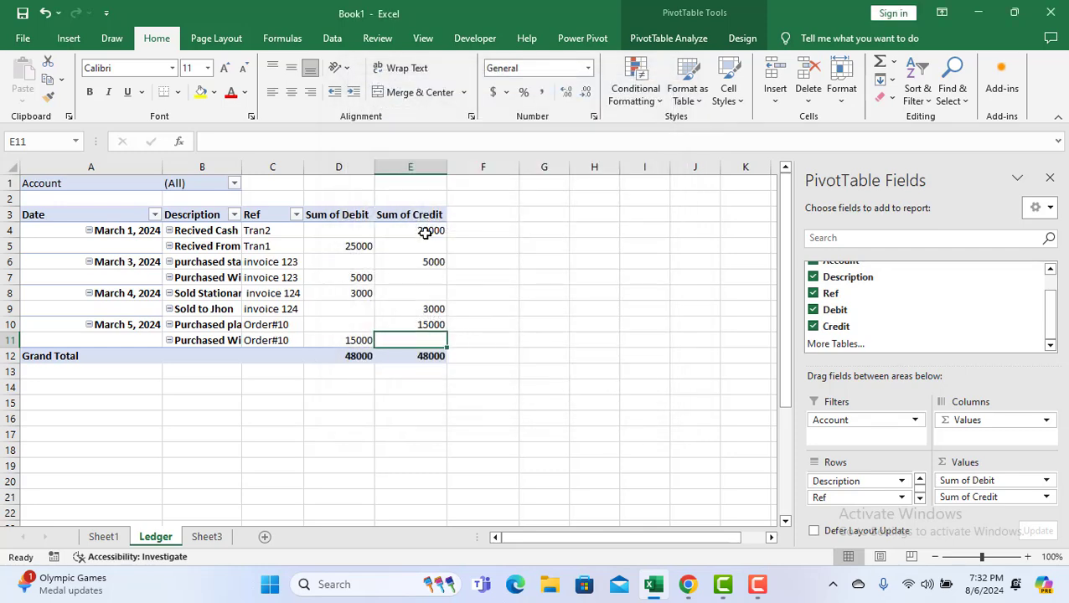
Widen the Sum of Debit and Description columns of the Ledger PivotTable so the full descriptions fit.
{"action": "left_click_drag", "start_coordinate": [370, 167], "coordinate": [410, 167]}
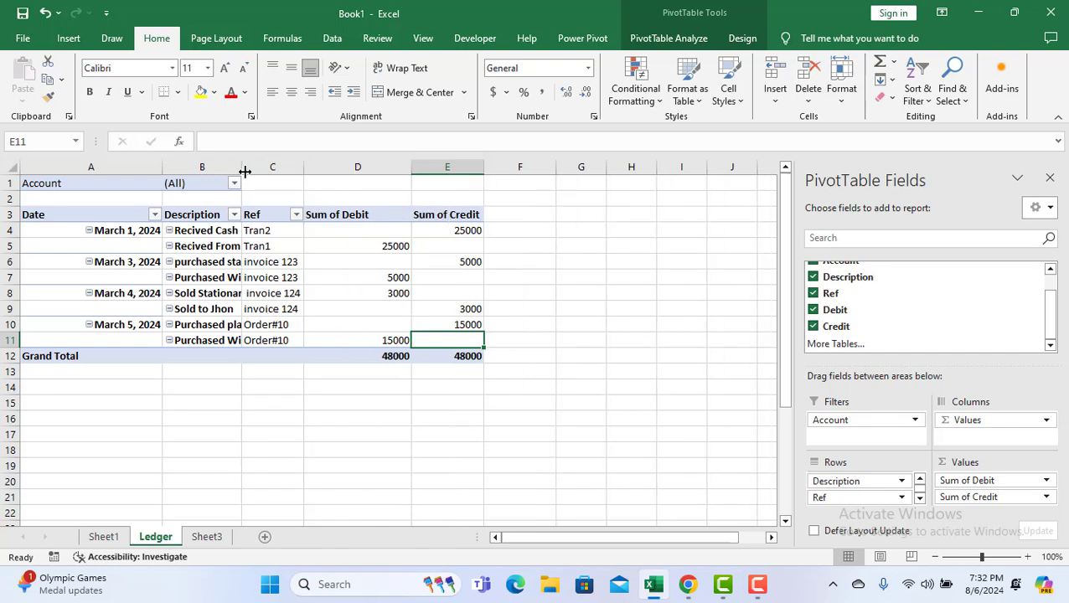
{"action": "left_click_drag", "start_coordinate": [243, 169], "coordinate": [309, 170]}
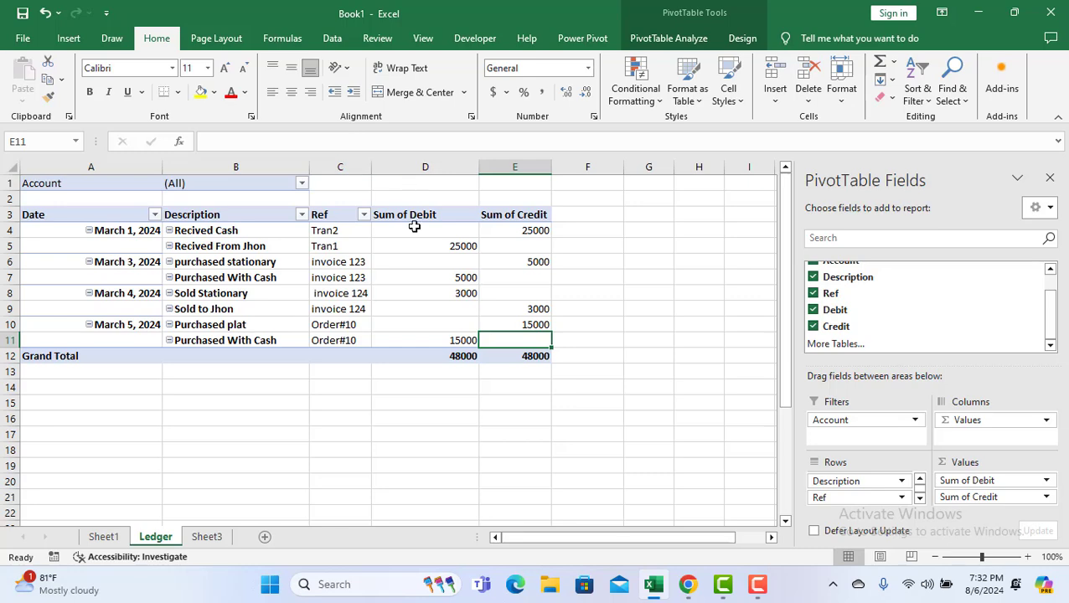
{"action": "mouse_move", "coordinate": [407, 231]}
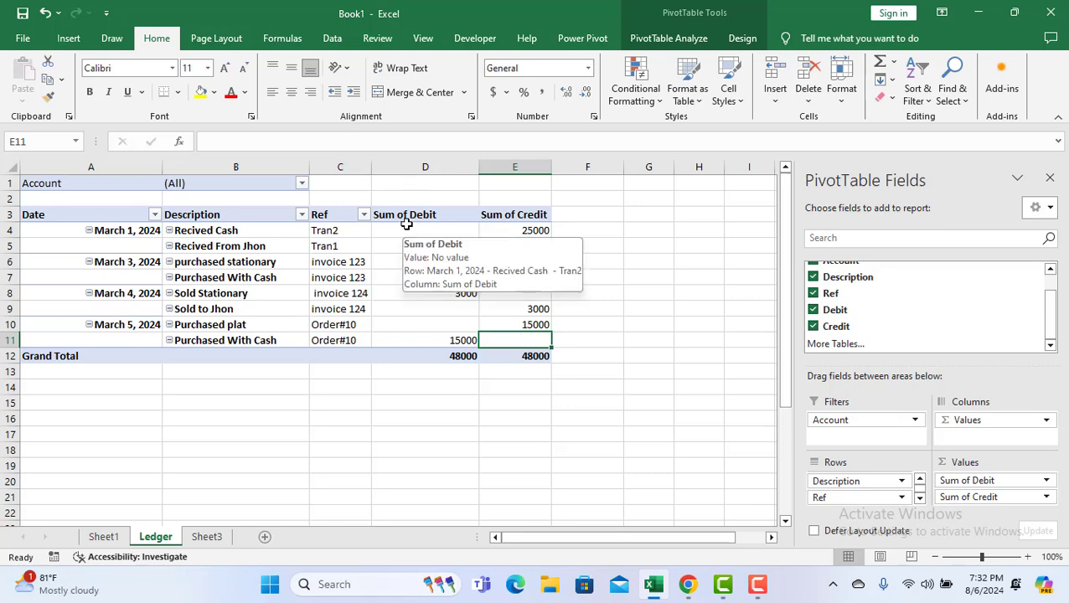
{"action": "scroll", "coordinate": [453, 309], "scroll_direction": "down", "scroll_amount": 2}
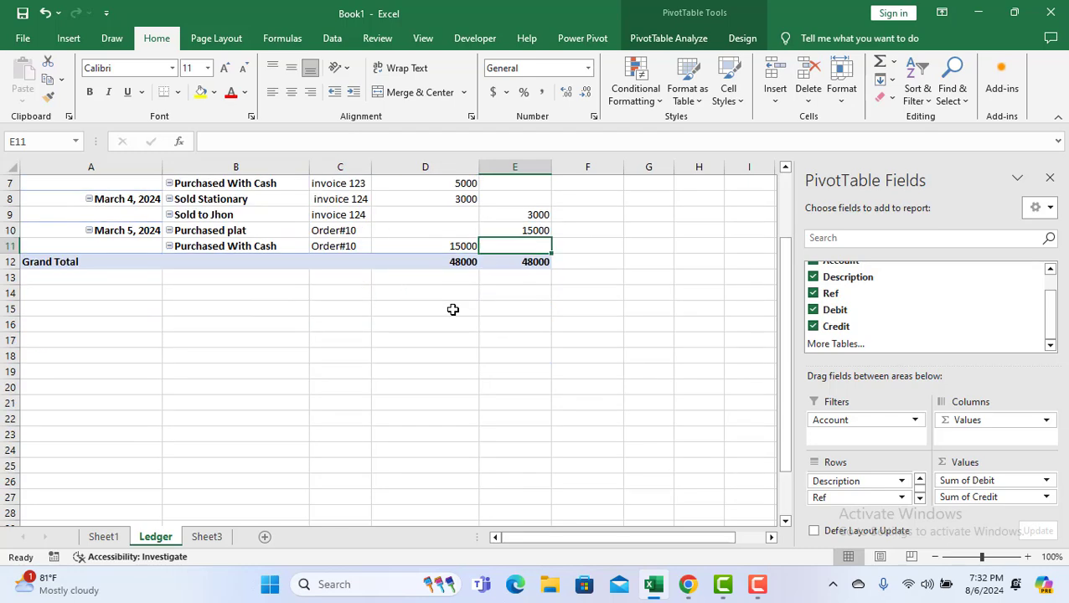
{"action": "scroll", "coordinate": [454, 310], "scroll_direction": "up", "scroll_amount": 2}
{"action": "mouse_move", "coordinate": [399, 317]}
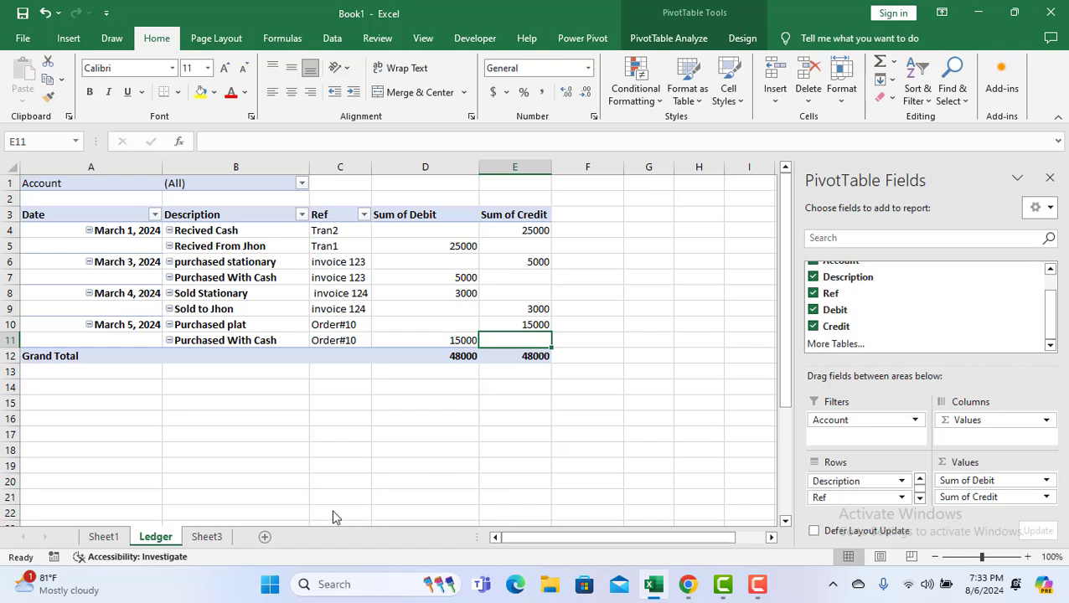
{"action": "key", "text": "F10"}
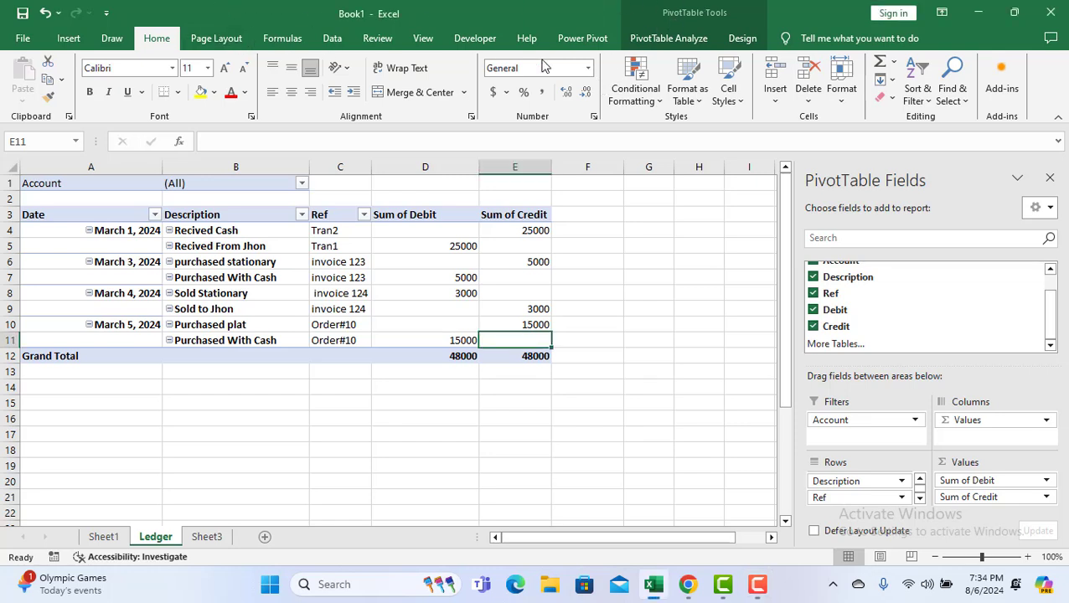
Apply the light orange PivotTable style to the Ledger report.
{"action": "left_click", "coordinate": [728, 38]}
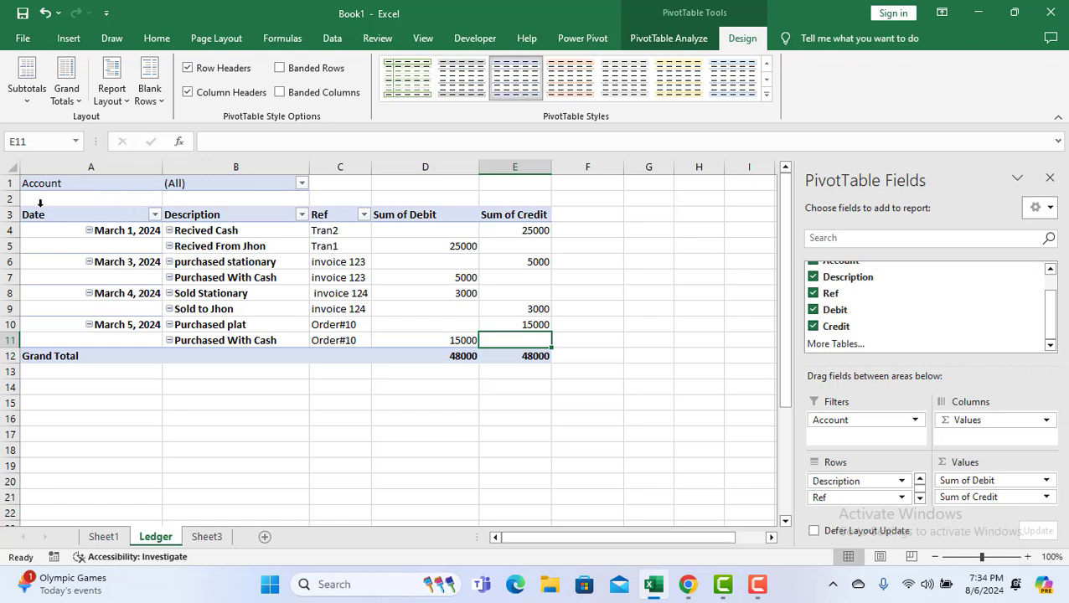
{"action": "left_click_drag", "start_coordinate": [36, 207], "coordinate": [515, 353]}
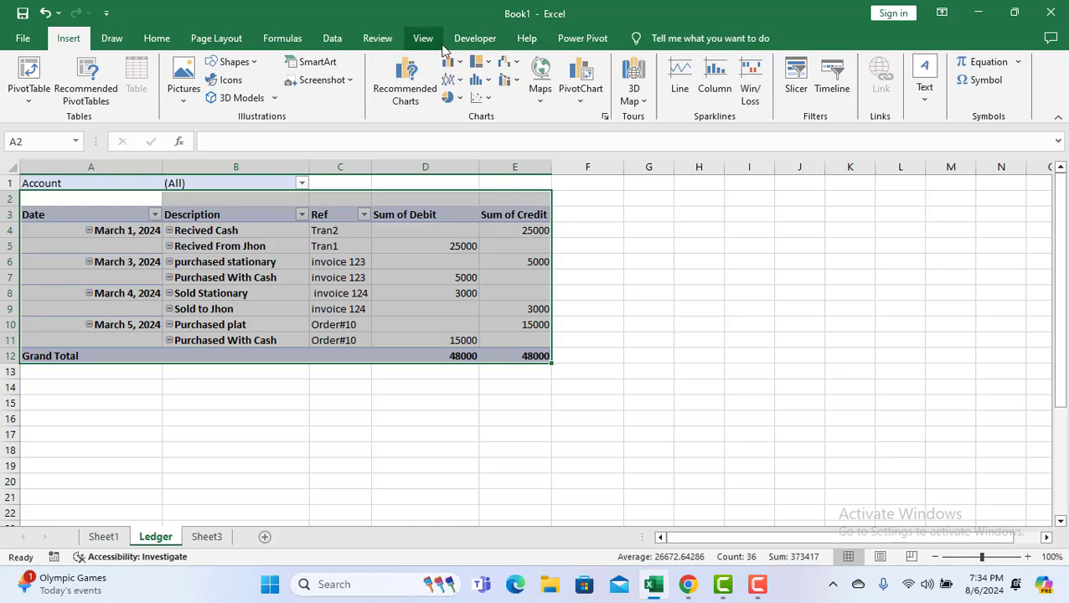
{"action": "left_click", "coordinate": [452, 246]}
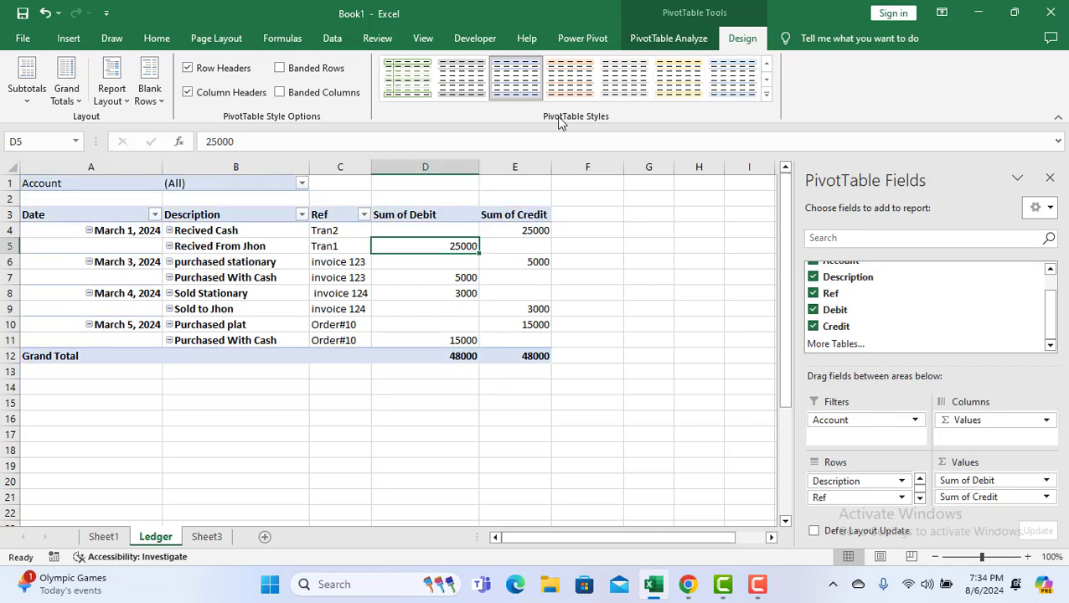
{"action": "left_click_drag", "start_coordinate": [61, 215], "coordinate": [513, 353]}
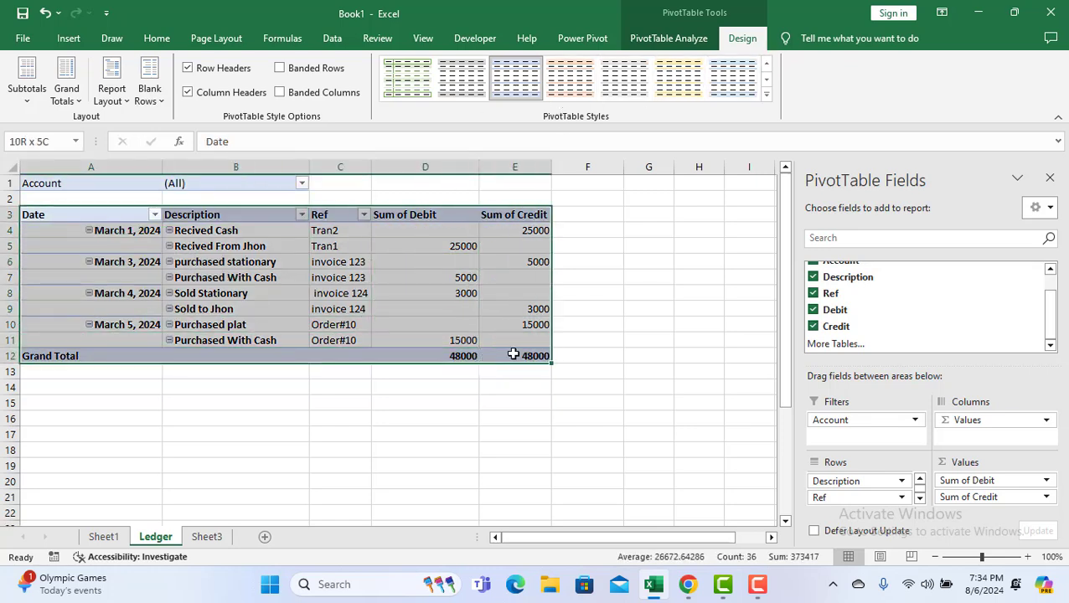
{"action": "left_click", "coordinate": [574, 99]}
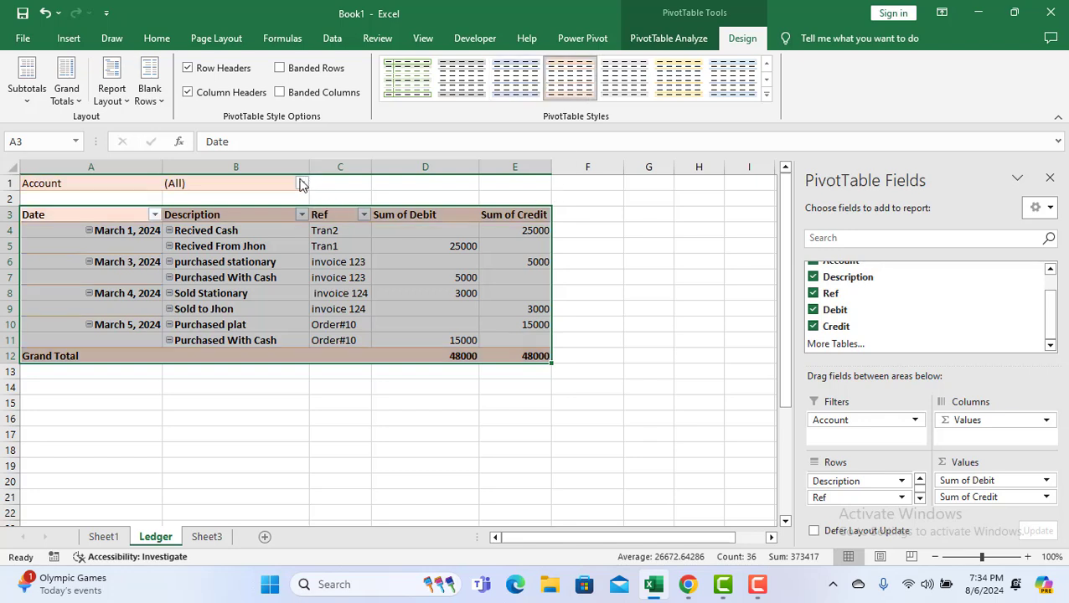
Allow multiple items in the Account report filter, keep all accounts checked, and deselect the PivotTable.
{"action": "left_click", "coordinate": [300, 184]}
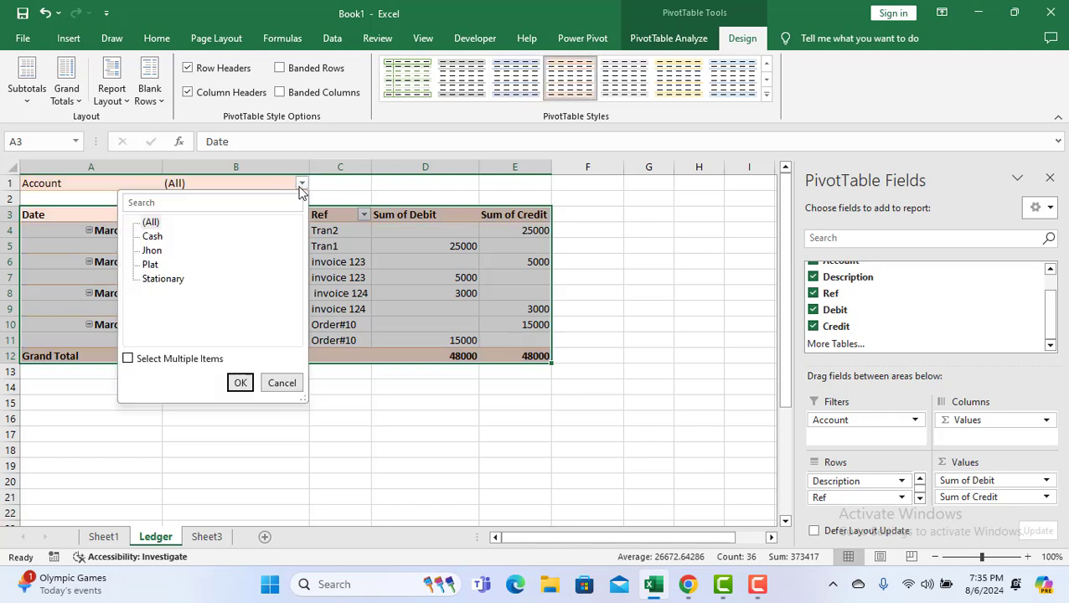
{"action": "left_click", "coordinate": [140, 358]}
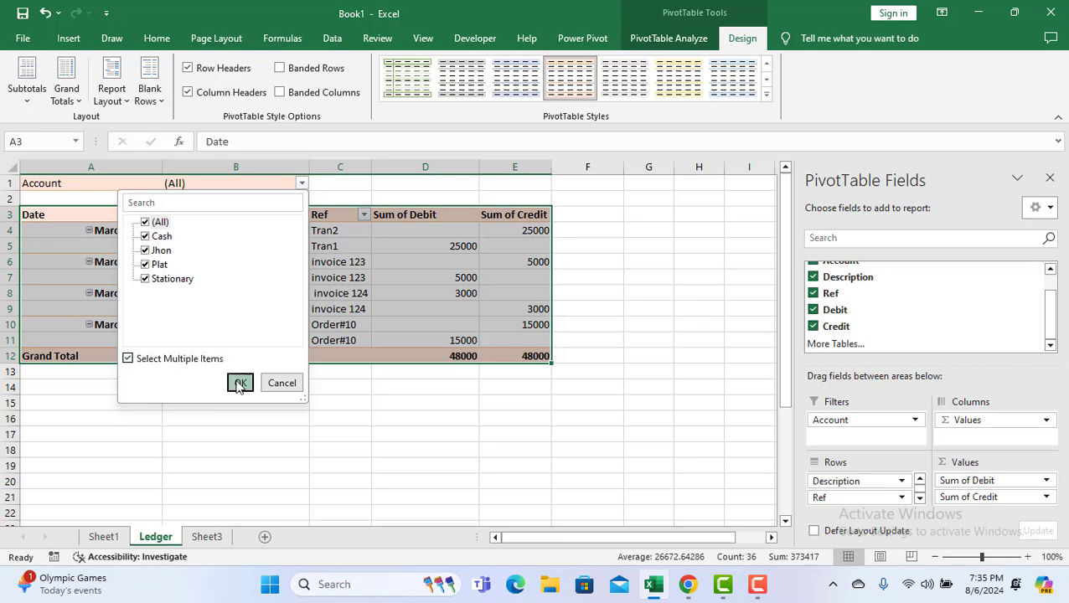
{"action": "left_click", "coordinate": [239, 385]}
{"action": "left_click_drag", "start_coordinate": [411, 340], "coordinate": [489, 353]}
{"action": "left_click", "coordinate": [525, 423]}
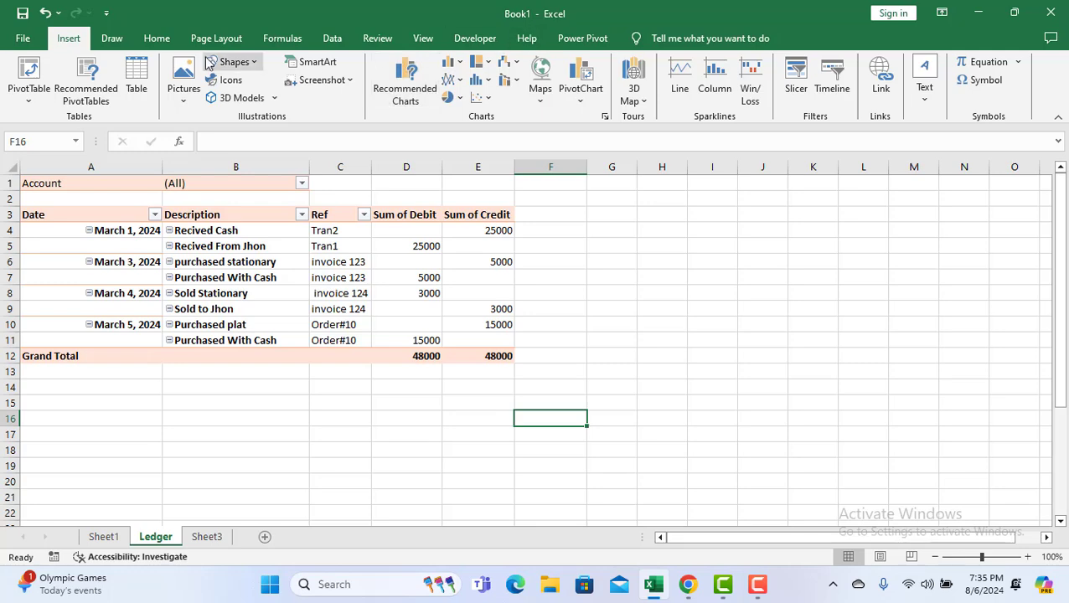
{"action": "left_click", "coordinate": [112, 38]}
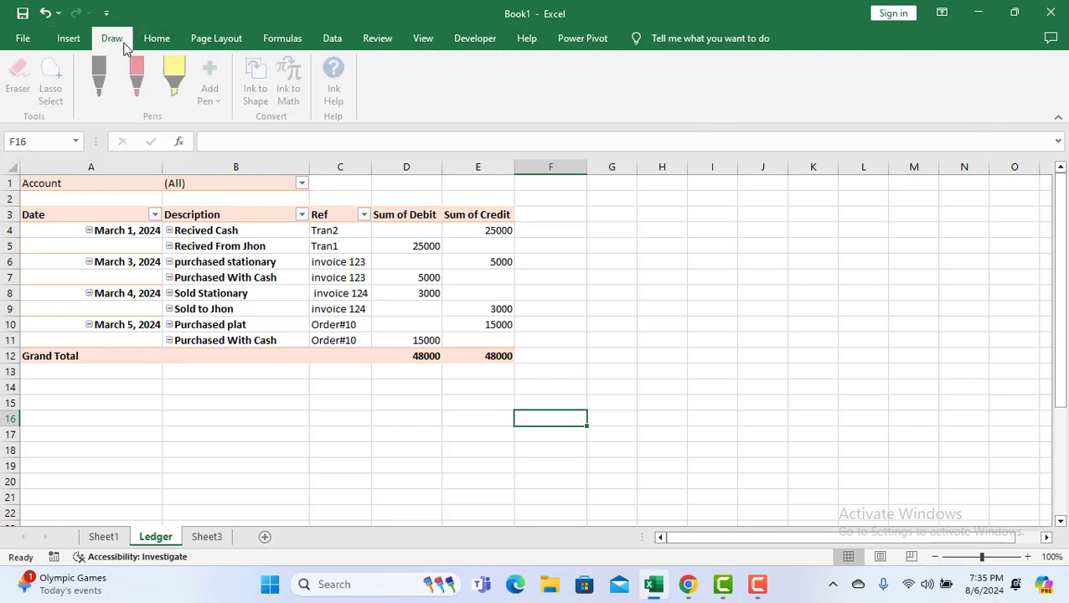
{"action": "left_click", "coordinate": [66, 40]}
{"action": "left_click", "coordinate": [24, 40]}
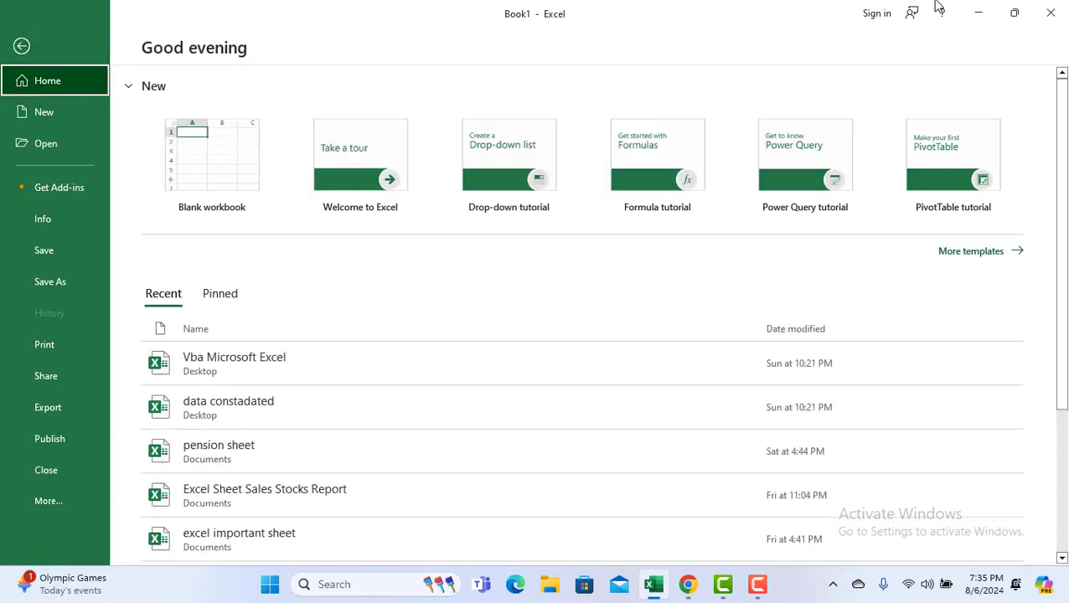
{"action": "left_click", "coordinate": [21, 46]}
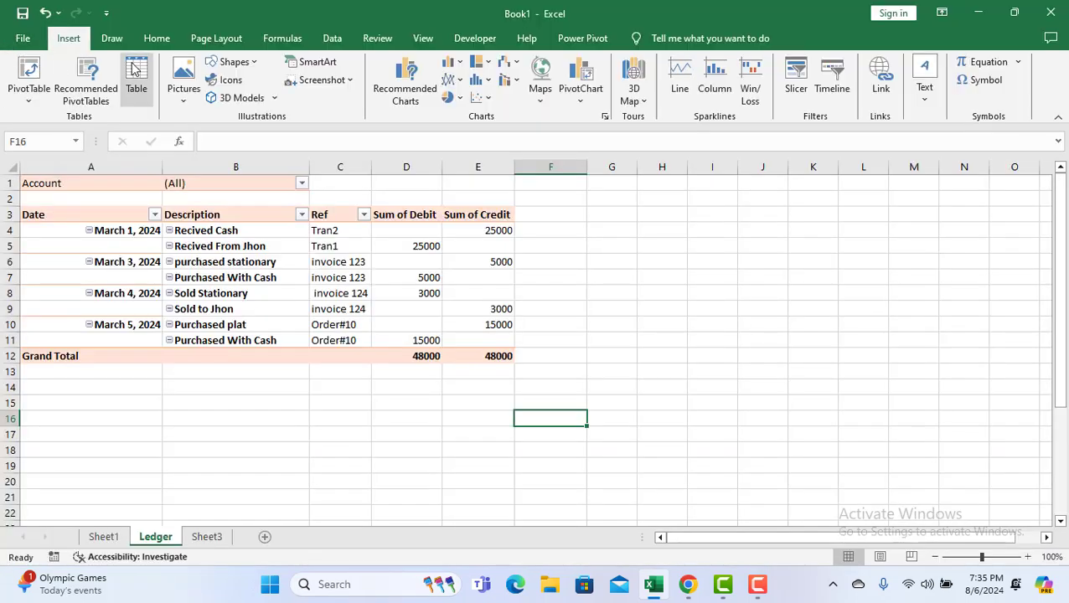
{"action": "left_click", "coordinate": [111, 38]}
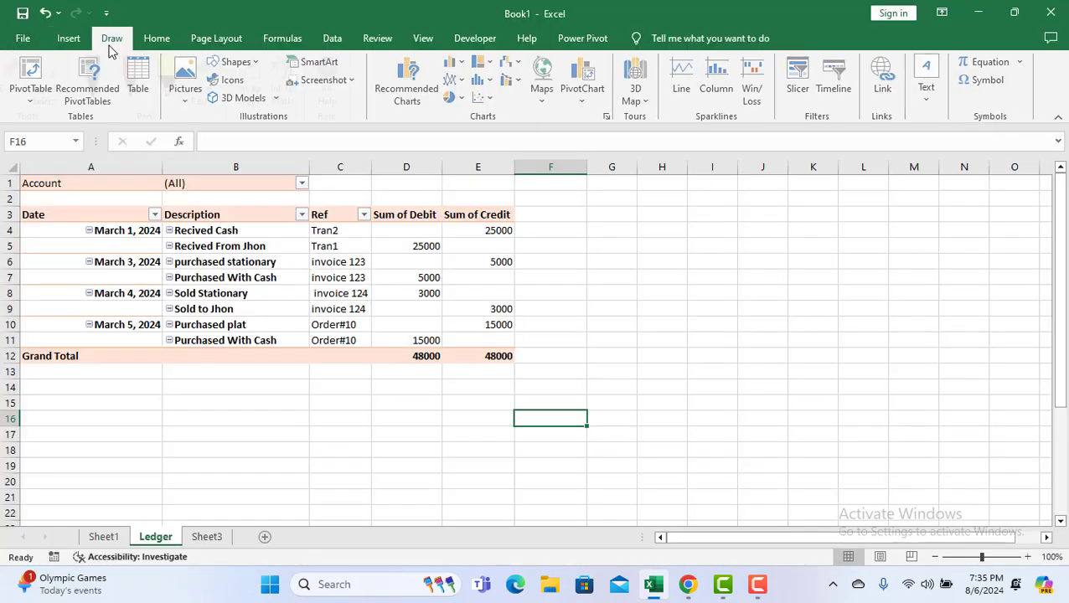
{"action": "left_click", "coordinate": [153, 38]}
{"action": "left_click", "coordinate": [638, 105]}
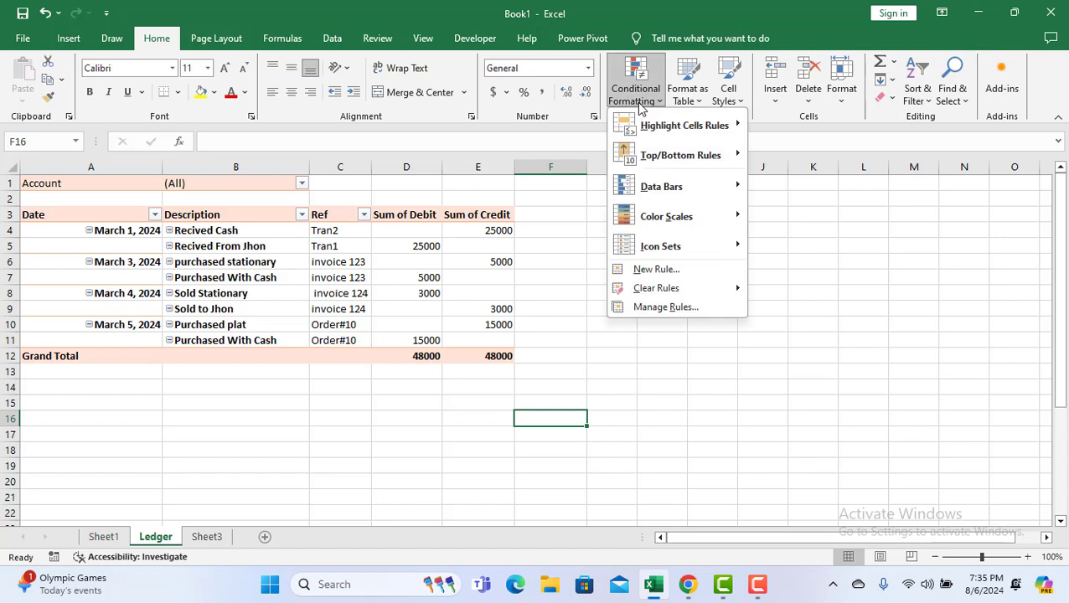
Select the Ledger report range A2:E12 and preview the conditional formatting color scales, icon sets and rule types without applying any.
{"action": "mouse_move", "coordinate": [647, 216]}
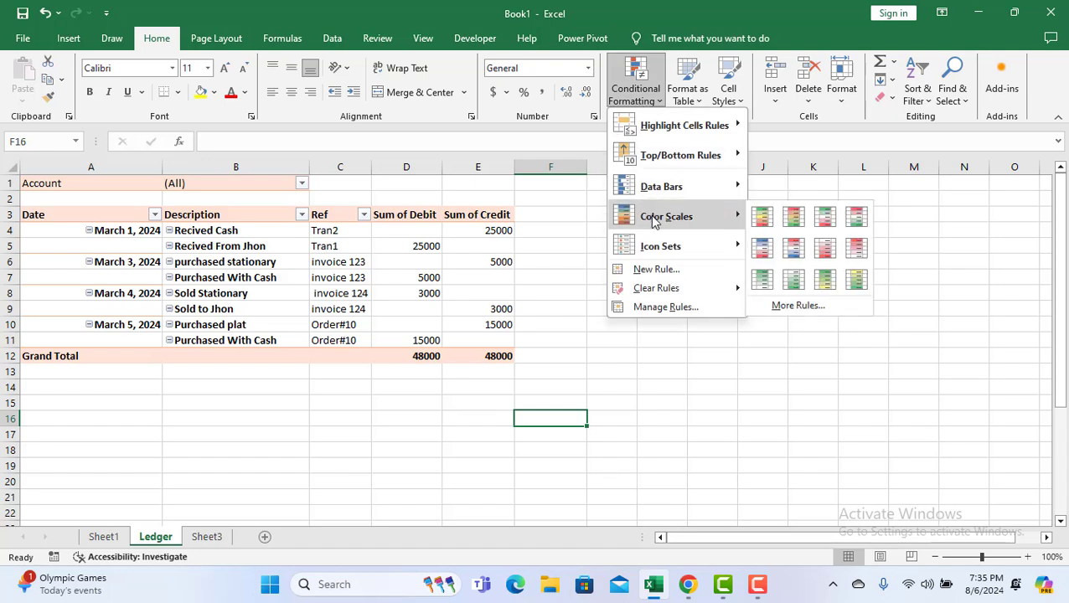
{"action": "left_click", "coordinate": [774, 249]}
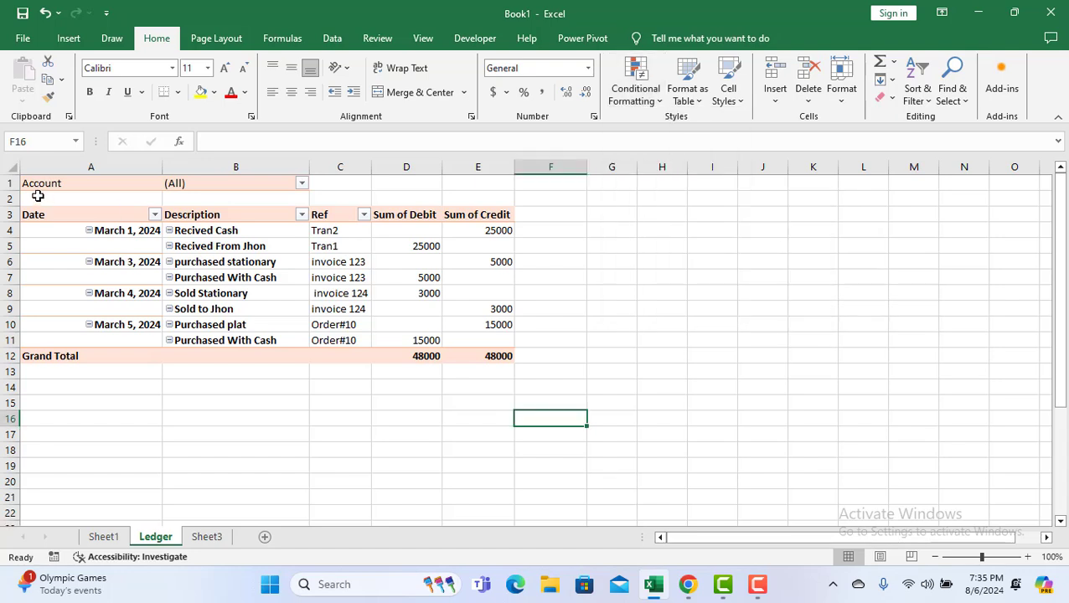
{"action": "left_click_drag", "start_coordinate": [38, 196], "coordinate": [479, 357]}
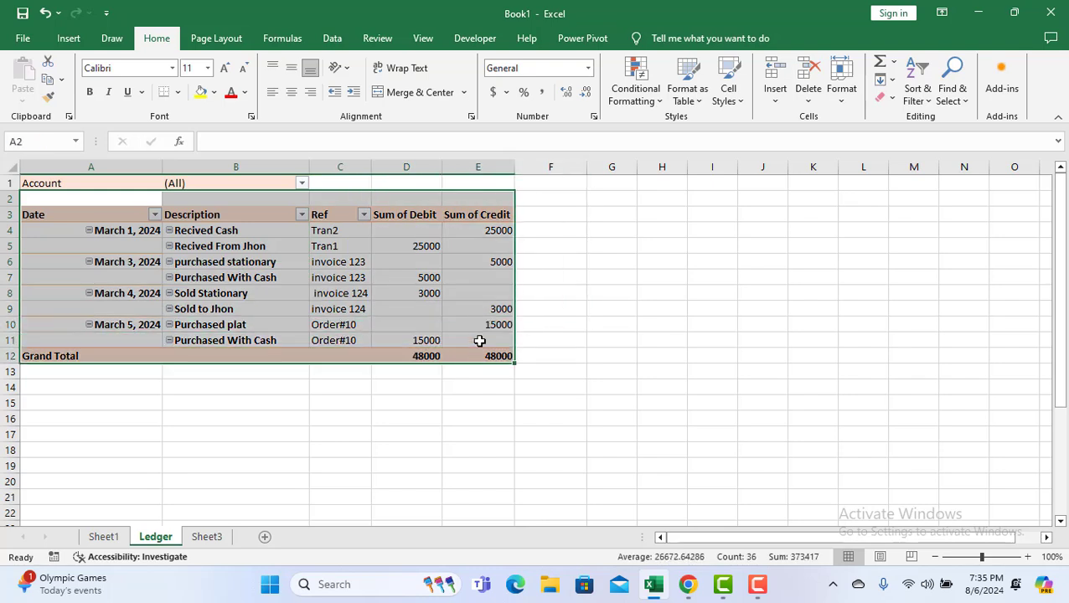
{"action": "left_click", "coordinate": [651, 106]}
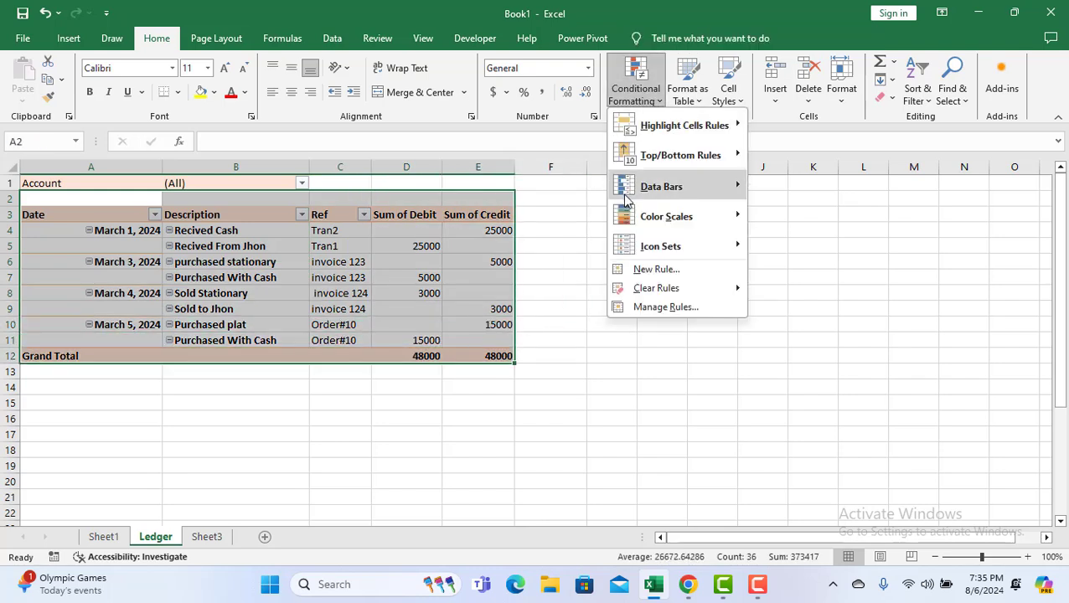
{"action": "mouse_move", "coordinate": [720, 216]}
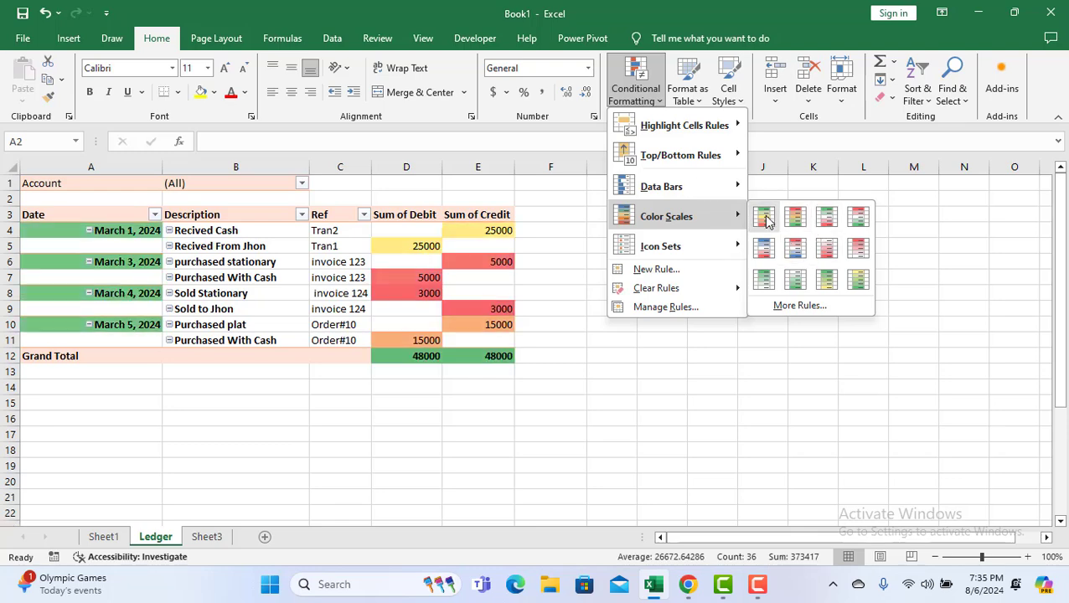
{"action": "mouse_move", "coordinate": [683, 250]}
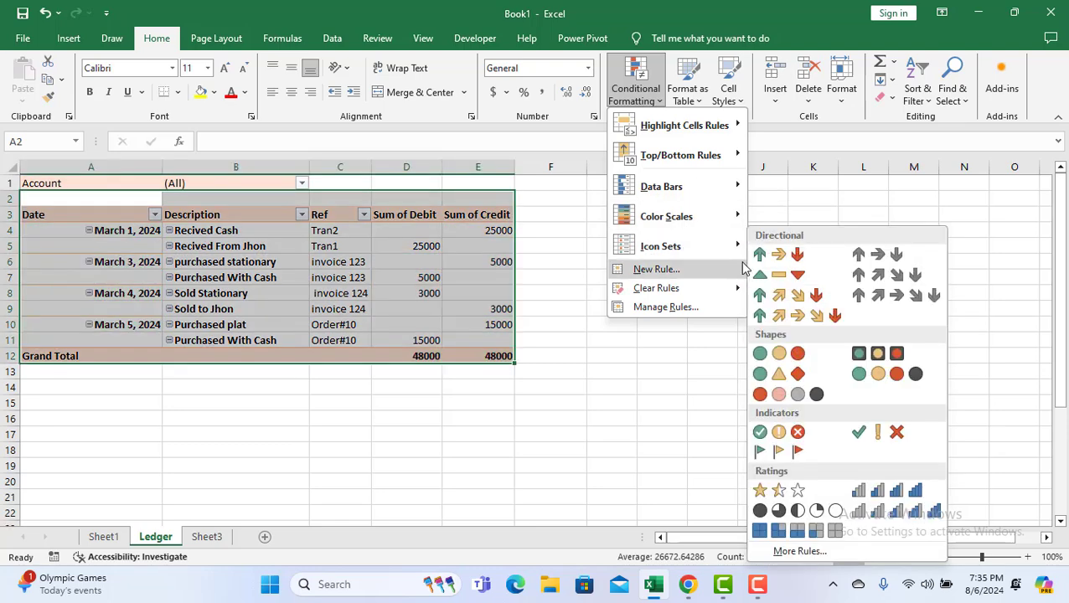
{"action": "mouse_move", "coordinate": [680, 219]}
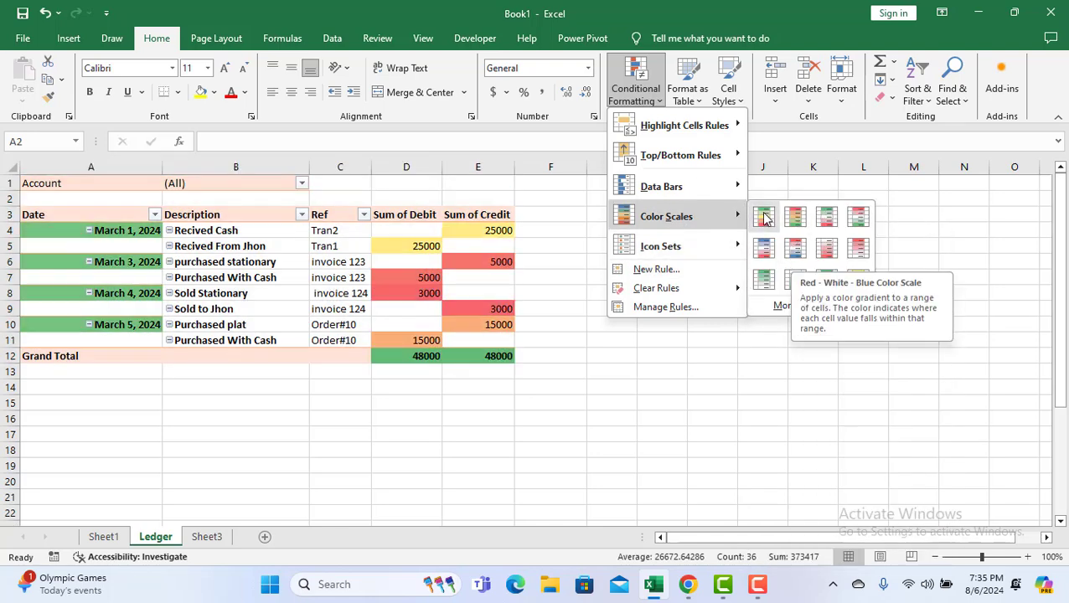
{"action": "mouse_move", "coordinate": [675, 187]}
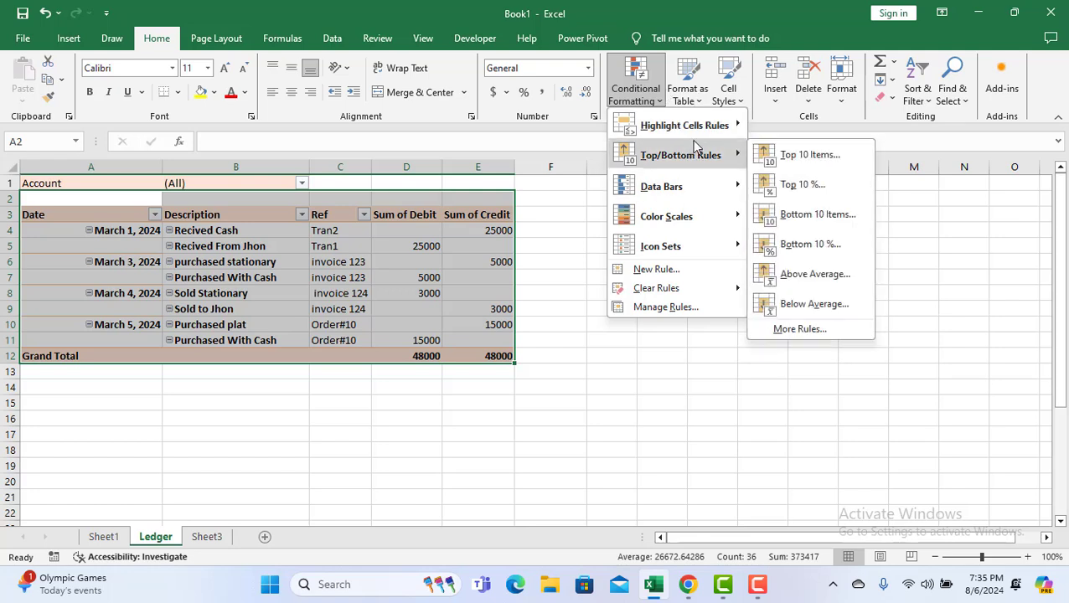
{"action": "mouse_move", "coordinate": [709, 130]}
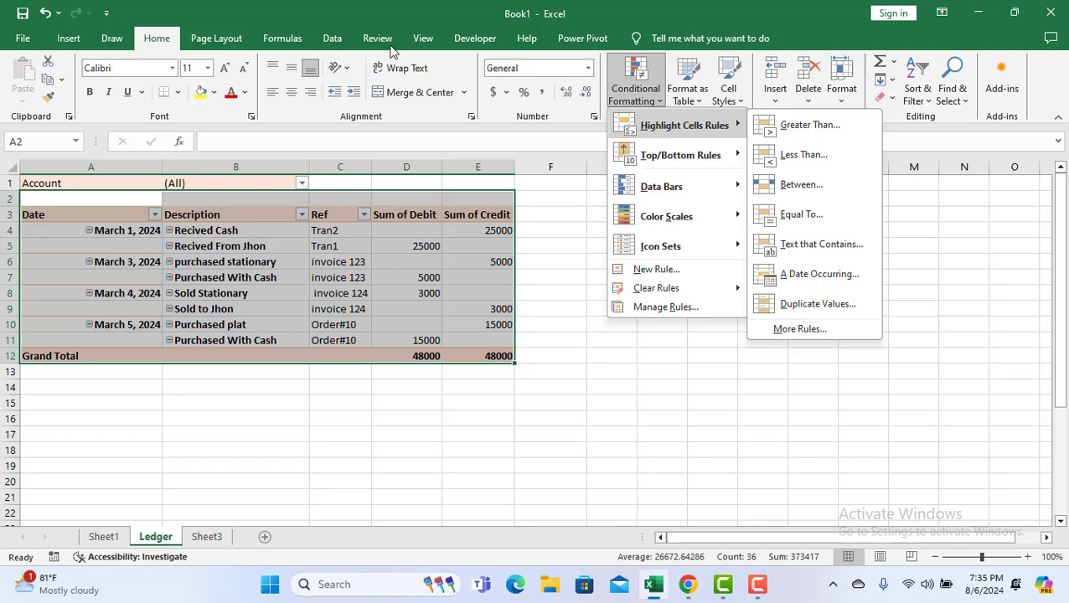
{"action": "left_click", "coordinate": [517, 378]}
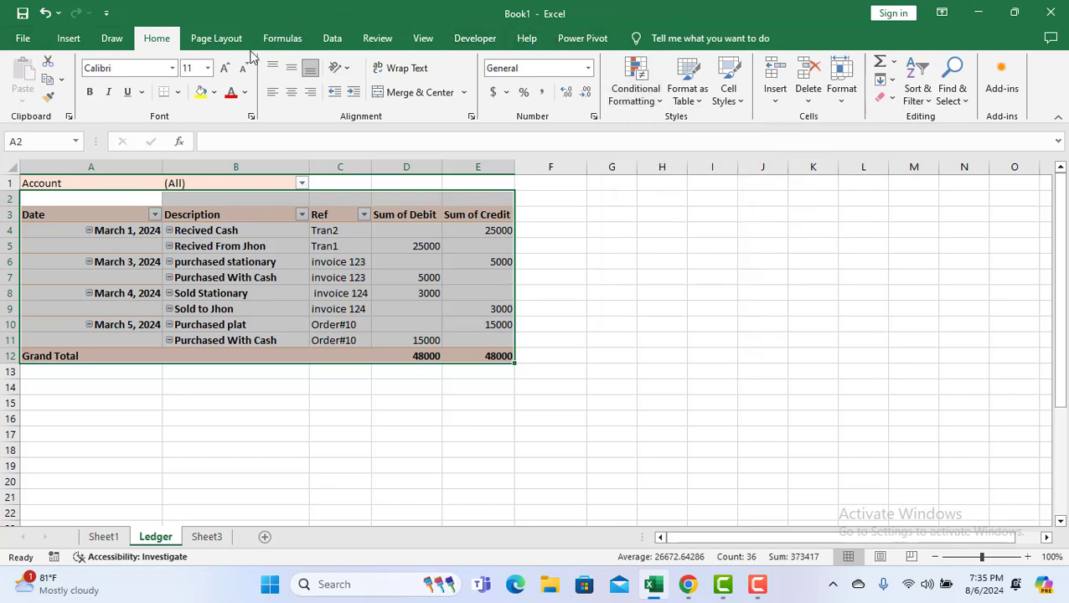
{"action": "left_click", "coordinate": [662, 103]}
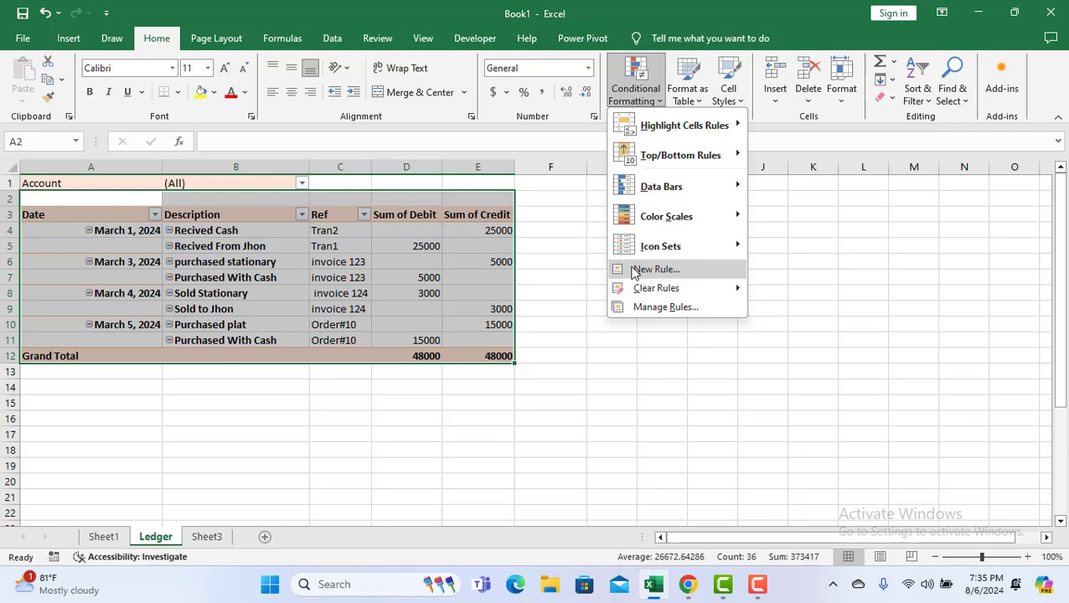
{"action": "mouse_move", "coordinate": [682, 195]}
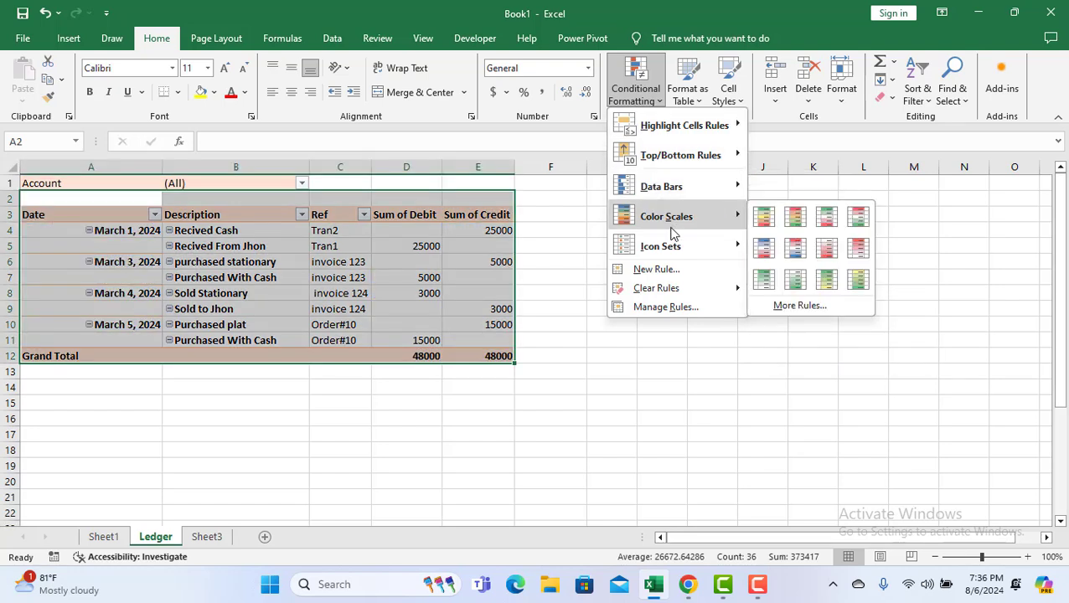
{"action": "left_click", "coordinate": [421, 285]}
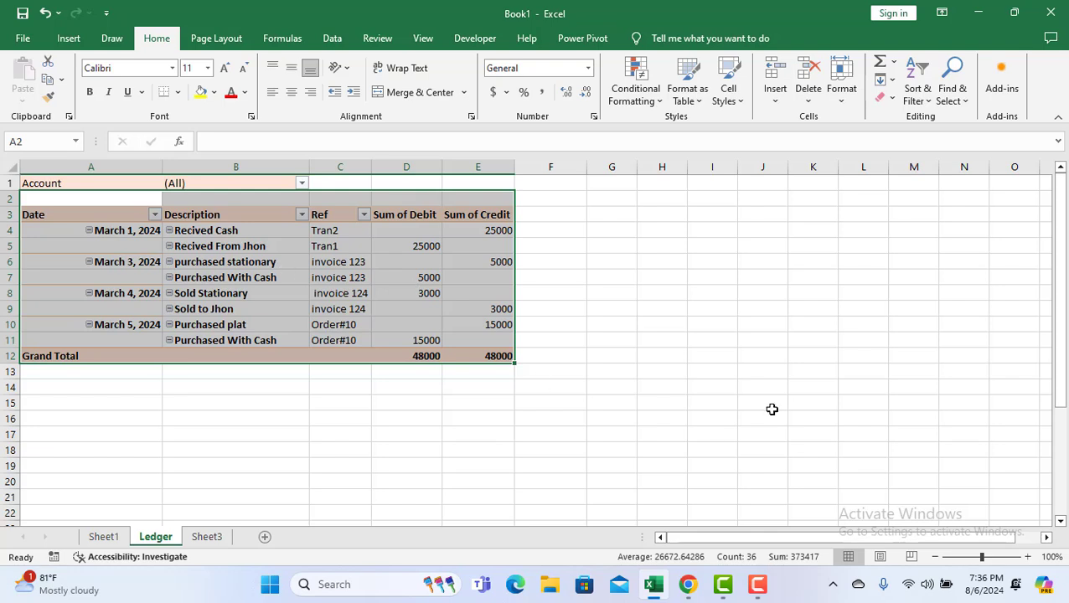
{"action": "left_click", "coordinate": [718, 385]}
Apply the light gray PivotTable style to the Ledger report and widen the Description and Ref columns.
{"action": "left_click", "coordinate": [312, 292]}
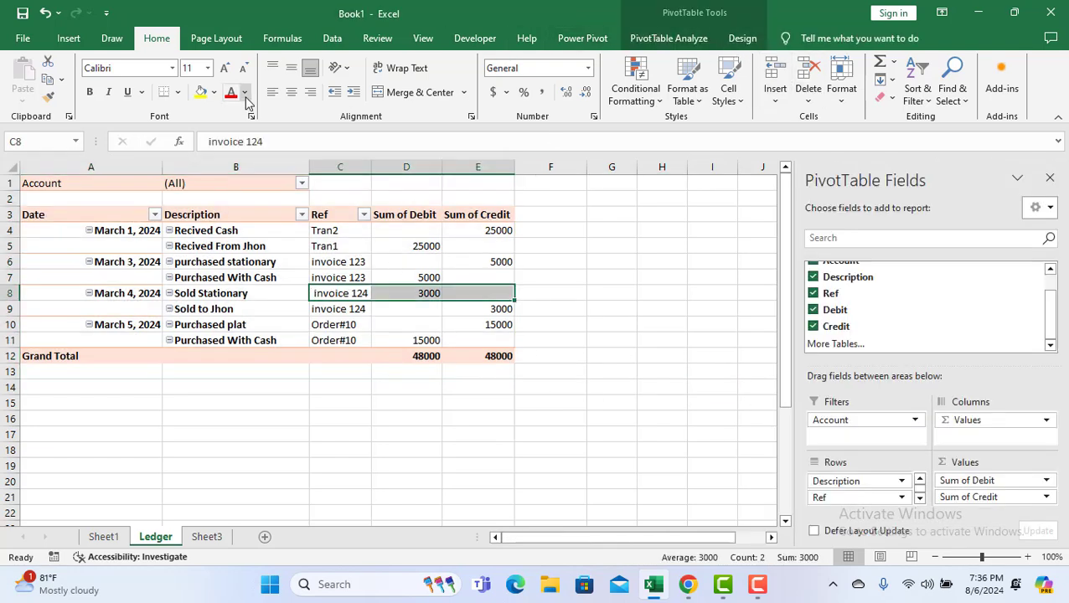
{"action": "left_click", "coordinate": [752, 36]}
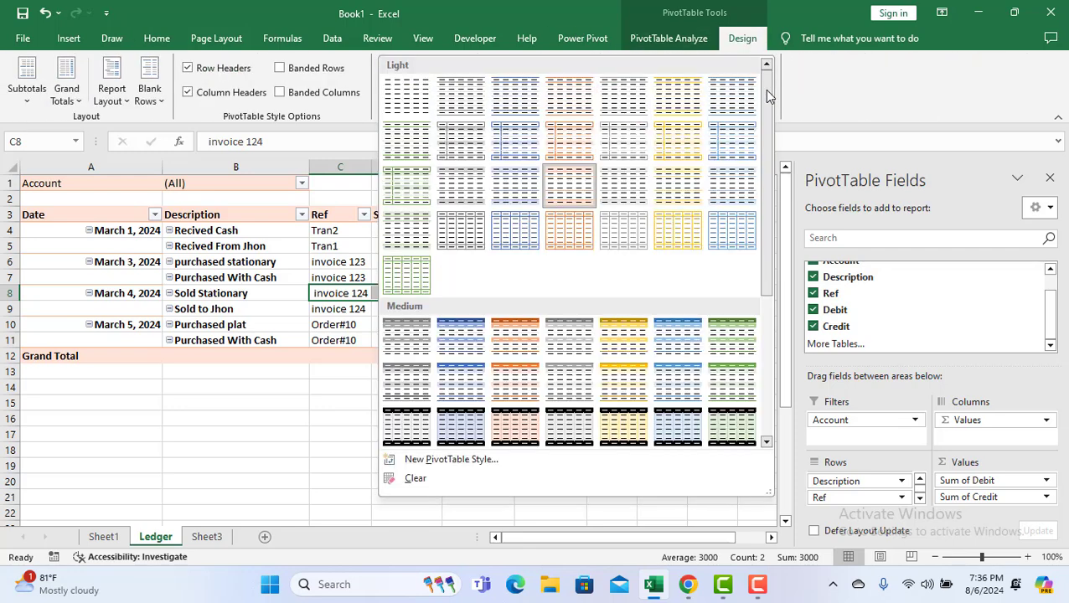
{"action": "left_click", "coordinate": [766, 94]}
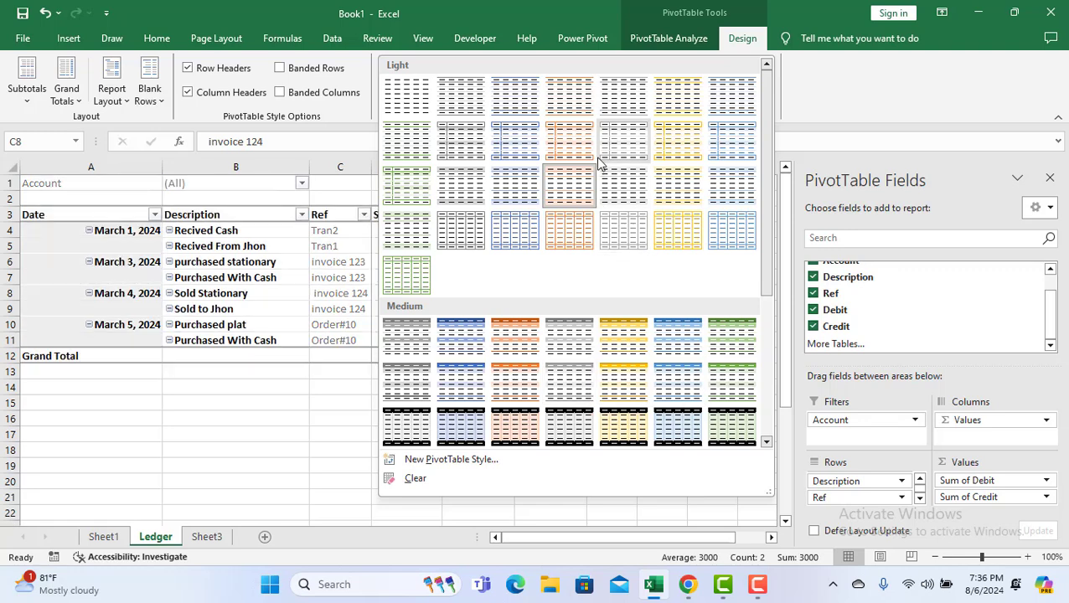
{"action": "left_click", "coordinate": [647, 174]}
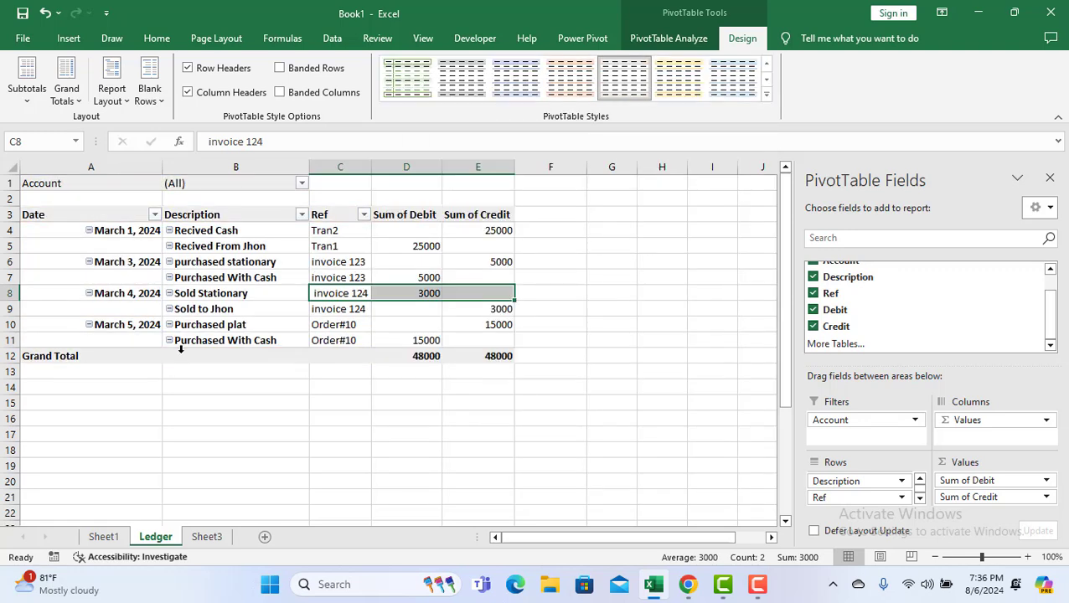
{"action": "left_click", "coordinate": [255, 302]}
{"action": "left_click_drag", "start_coordinate": [311, 169], "coordinate": [410, 169]}
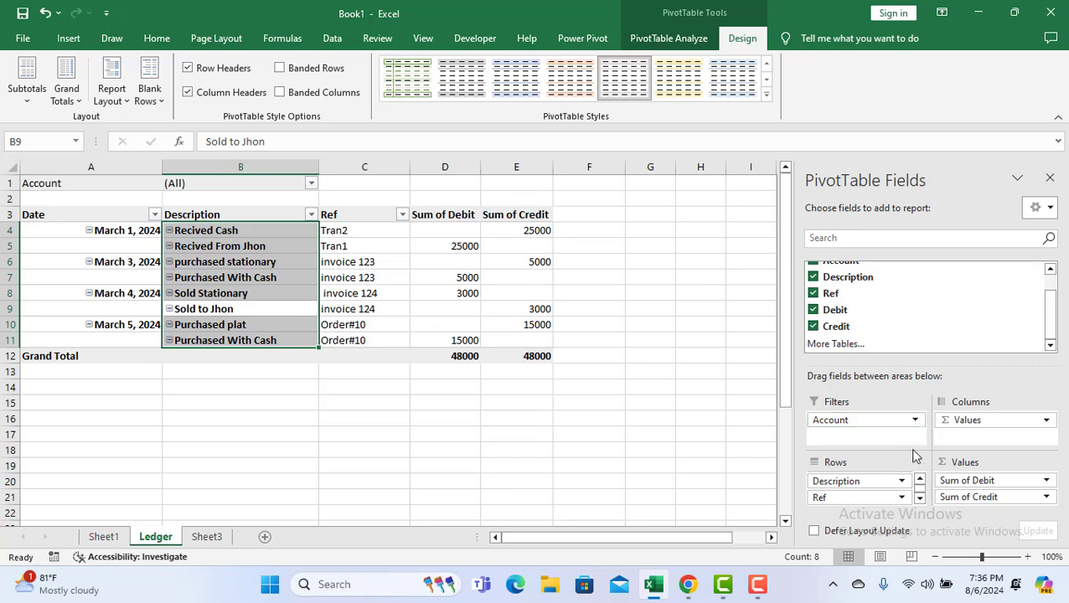
Move the Ref and Description fields of the Ledger PivotTable from Rows to Filters.
{"action": "left_click_drag", "start_coordinate": [916, 503], "coordinate": [876, 435]}
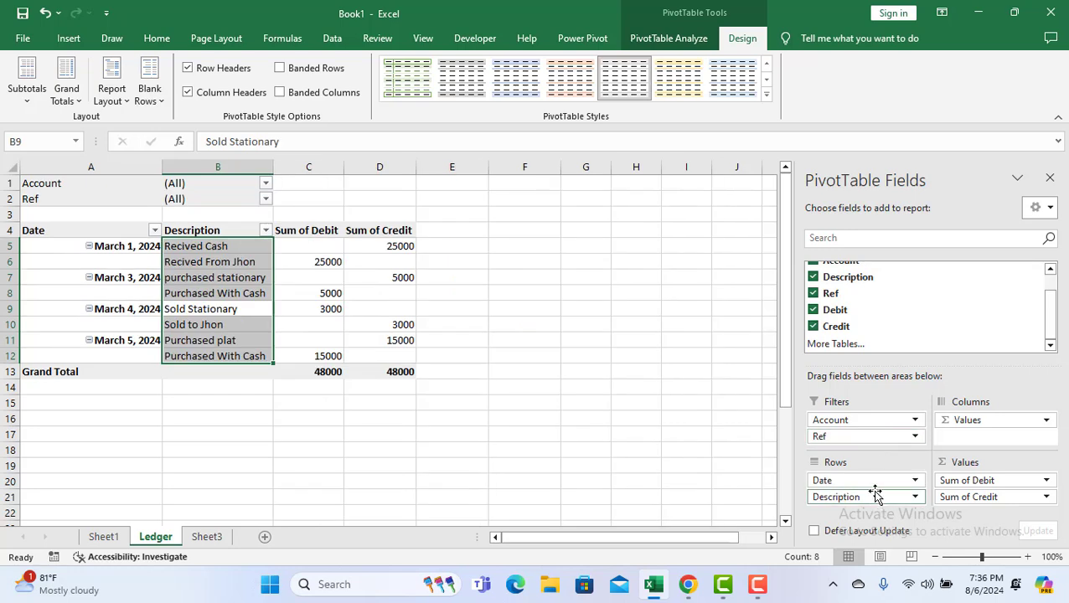
{"action": "left_click_drag", "start_coordinate": [876, 497], "coordinate": [893, 441]}
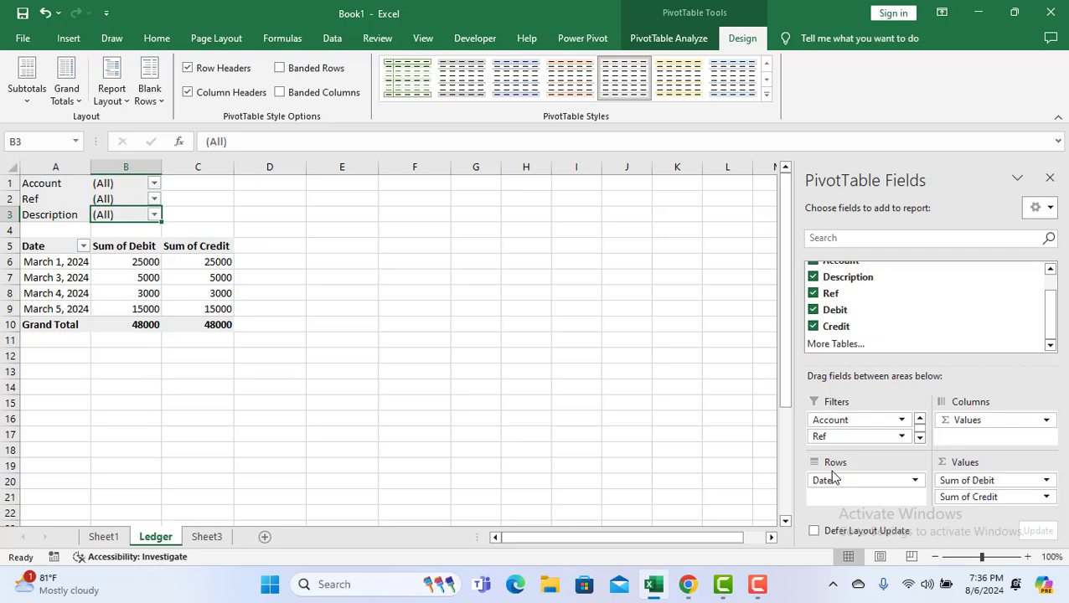
Undo the field moves, the column widening and the recent style changes of the Ledger PivotTable, including the light orange style.
{"action": "key", "text": "ctrl+z"}
{"action": "key", "text": "ctrl+z"}
{"action": "key", "text": "ctrl+z"}
{"action": "key", "text": "ctrl+z"}
{"action": "key", "text": "ctrl+z"}
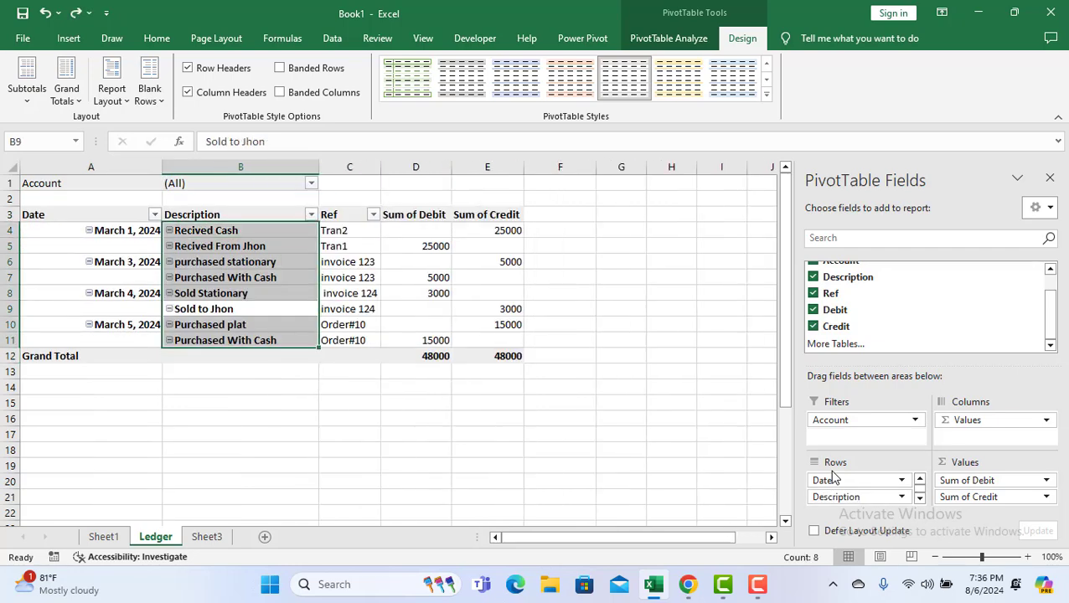
{"action": "key", "text": "ctrl+z"}
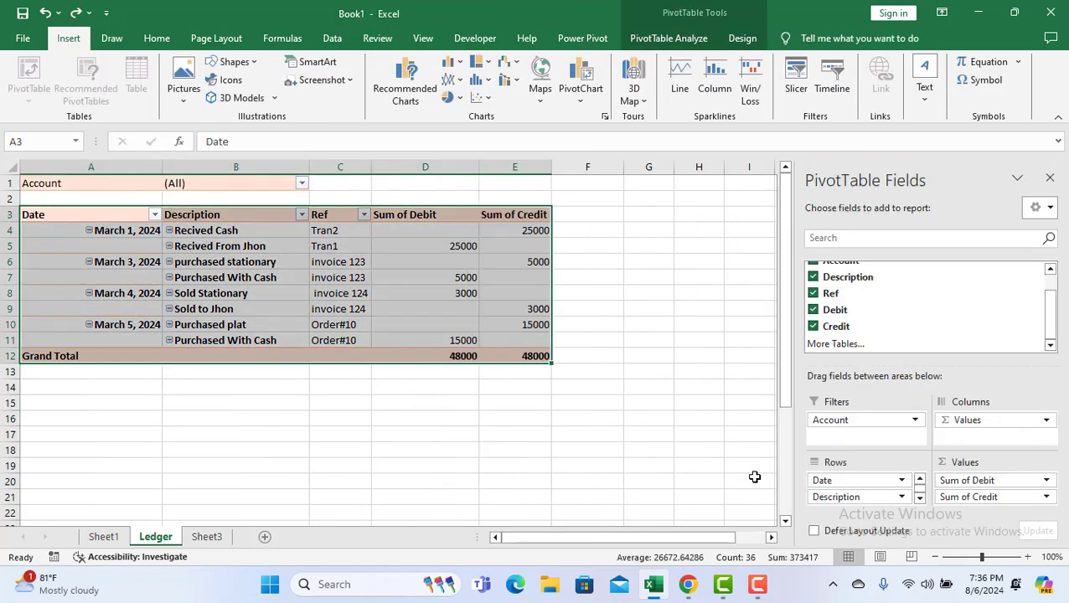
{"action": "key", "text": "ctrl+z"}
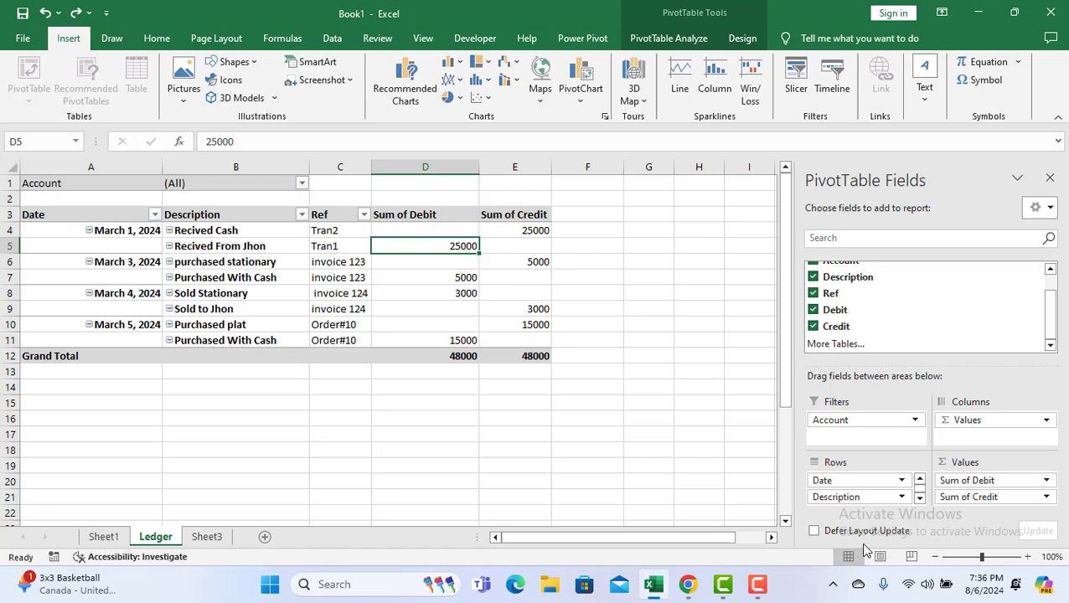
Review the value field settings of Sum of Debit and keep Sum as its calculation.
{"action": "left_click", "coordinate": [1046, 483]}
{"action": "left_click", "coordinate": [992, 464]}
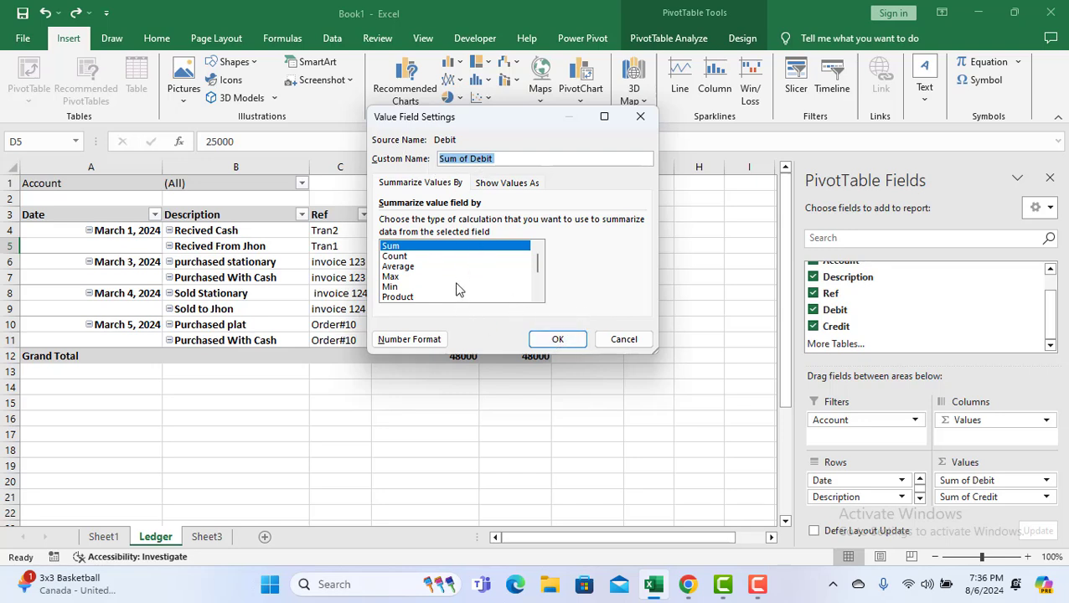
{"action": "left_click", "coordinate": [569, 340]}
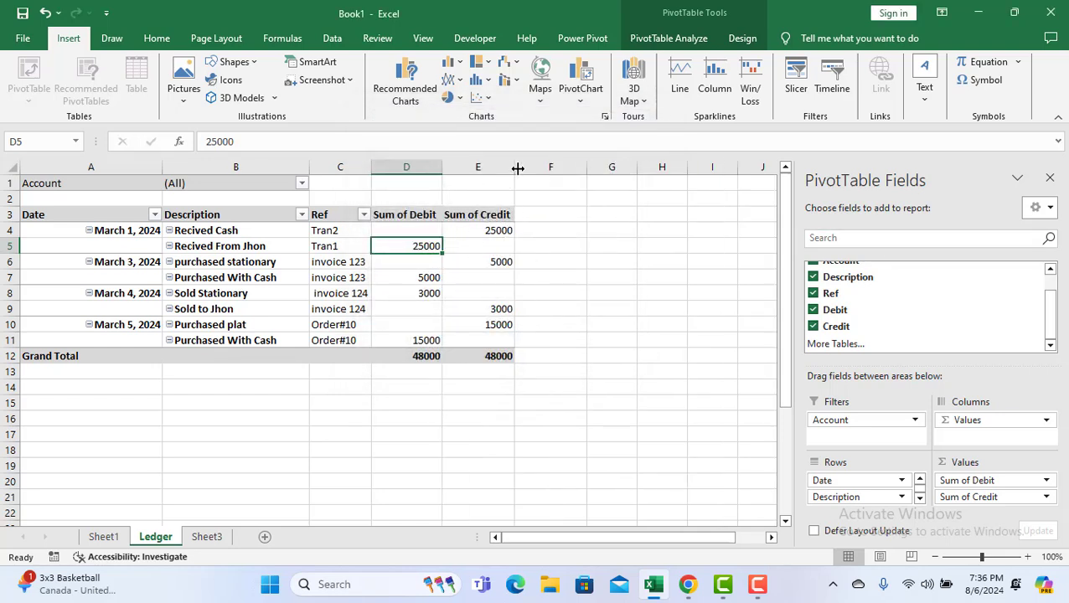
Widen the Sum of Credit and Sum of Debit columns of the Ledger PivotTable slightly.
{"action": "left_click_drag", "start_coordinate": [518, 168], "coordinate": [539, 168]}
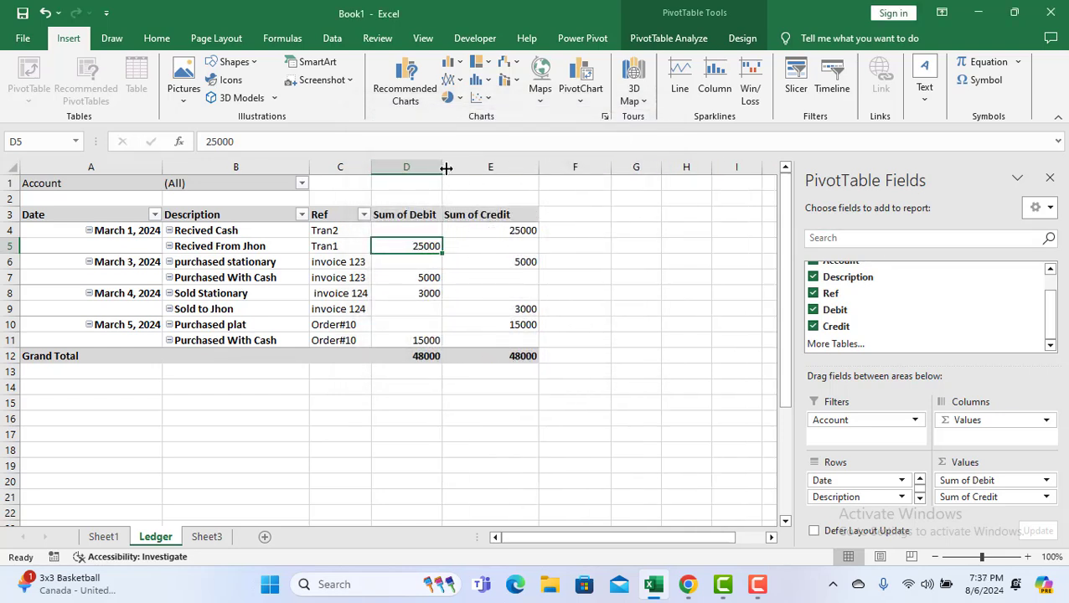
{"action": "left_click_drag", "start_coordinate": [447, 168], "coordinate": [463, 169]}
{"action": "left_click", "coordinate": [570, 387]}
{"action": "left_click", "coordinate": [449, 216]}
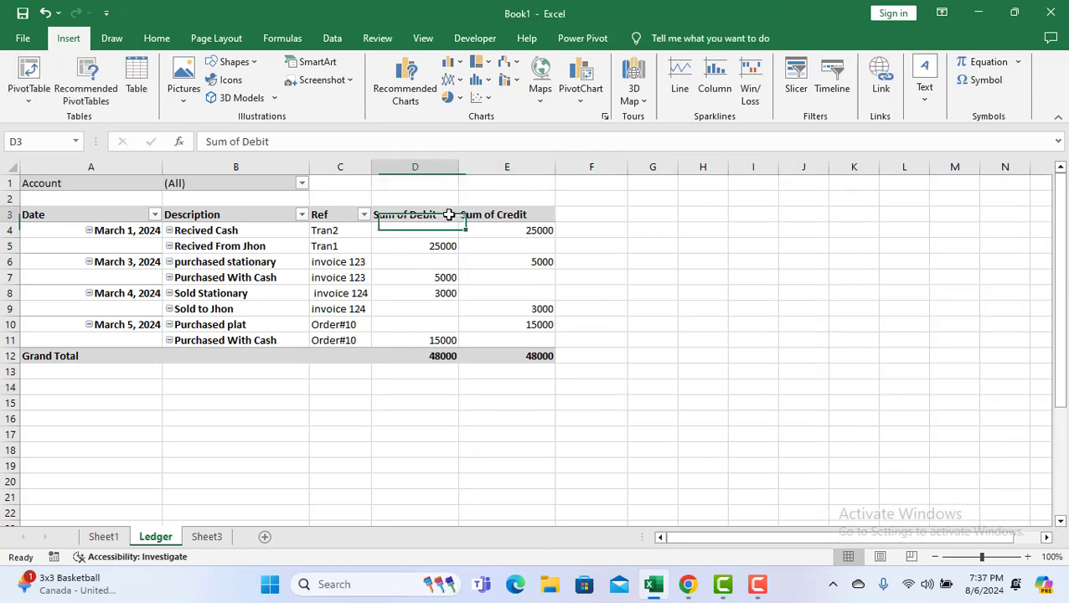
Increase the height of row 11, just above the Grand Total row, and deselect the PivotTable.
{"action": "left_click", "coordinate": [401, 353]}
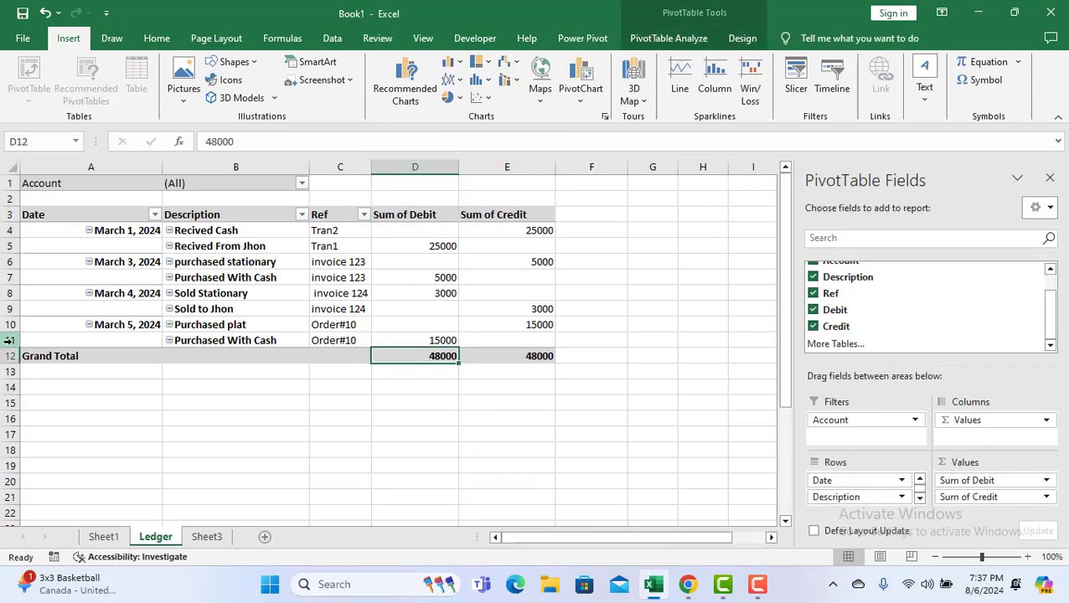
{"action": "mouse_move", "coordinate": [10, 348]}
{"action": "left_mouse_down"}
{"action": "mouse_move", "coordinate": [9, 372]}
{"action": "mouse_move", "coordinate": [15, 353]}
{"action": "left_mouse_up"}
{"action": "left_click", "coordinate": [17, 373]}
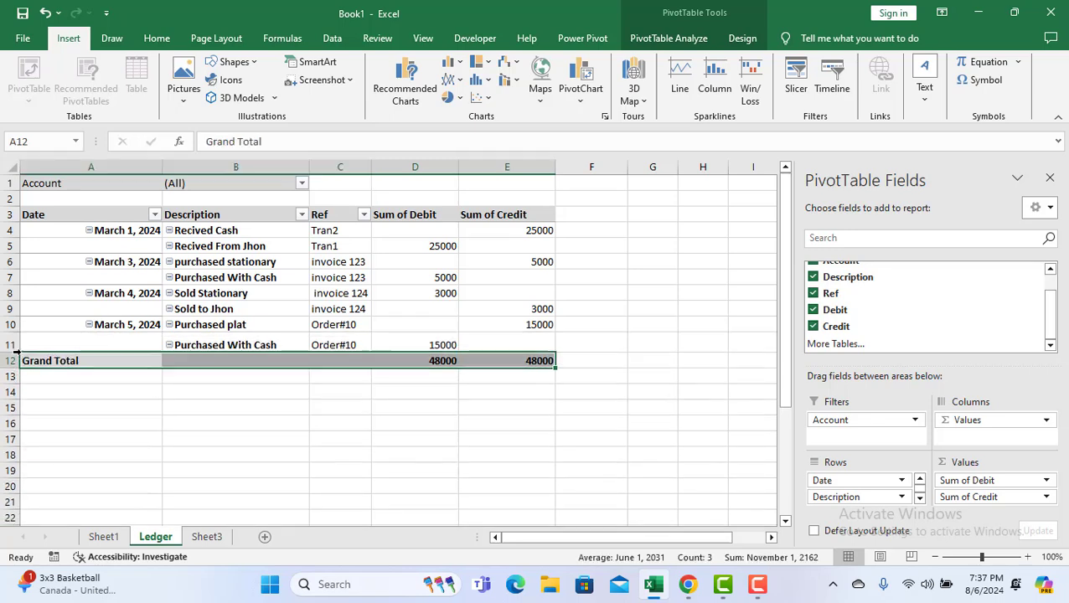
{"action": "left_click", "coordinate": [108, 422]}
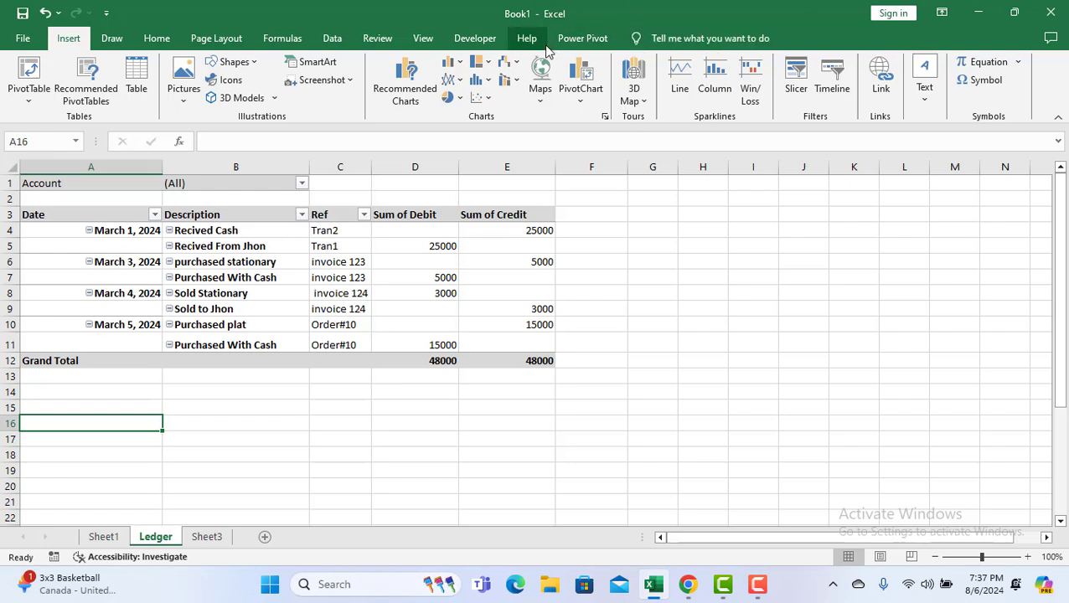
Reapply the light orange PivotTable style to the Ledger report.
{"action": "left_click", "coordinate": [112, 38]}
{"action": "left_click", "coordinate": [359, 341]}
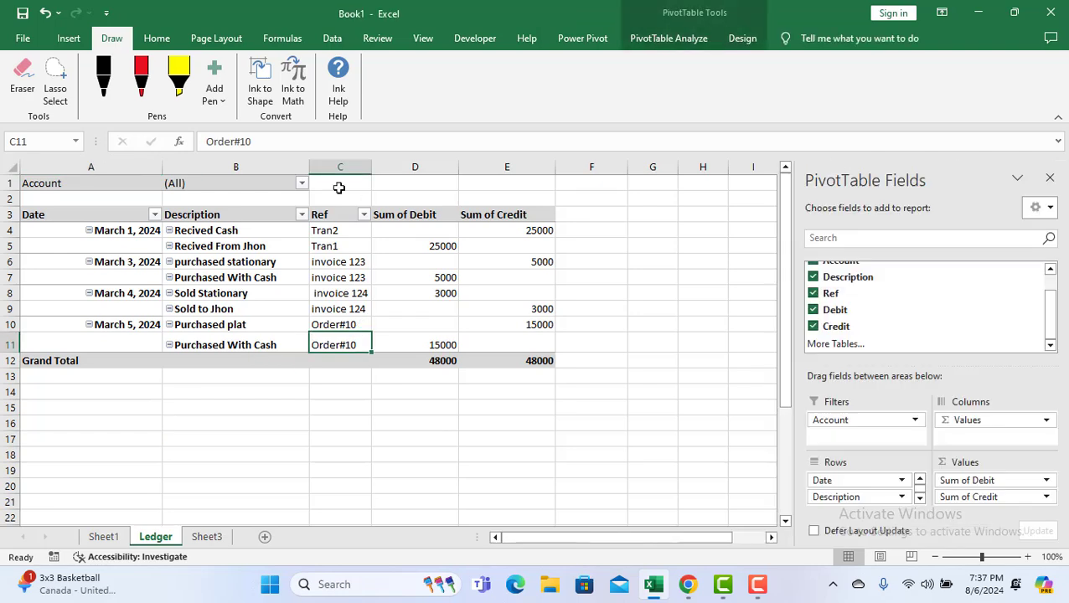
{"action": "left_click", "coordinate": [736, 40]}
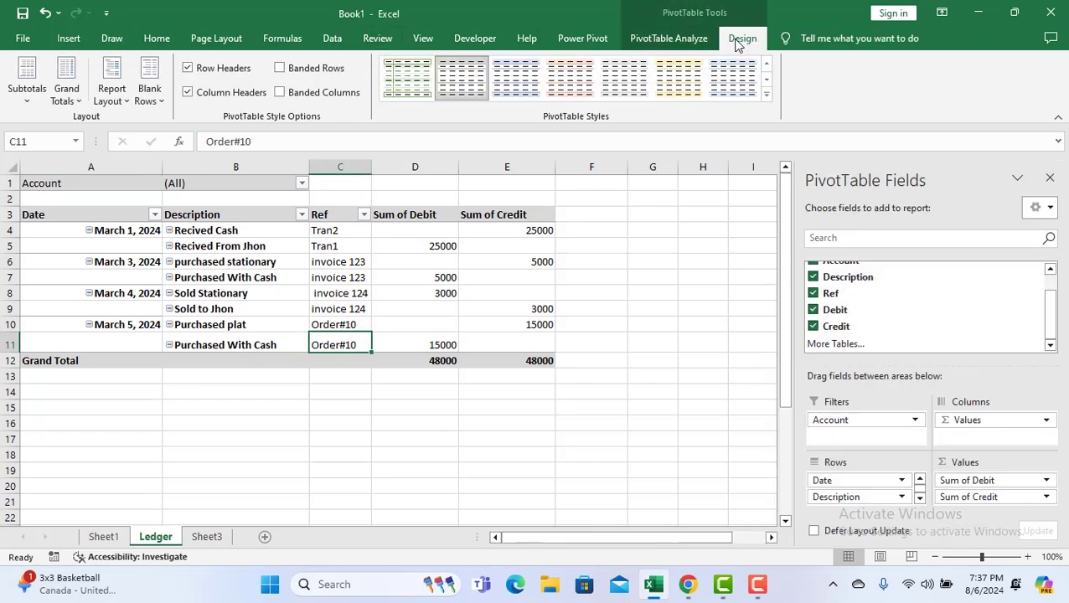
{"action": "left_click", "coordinate": [564, 79]}
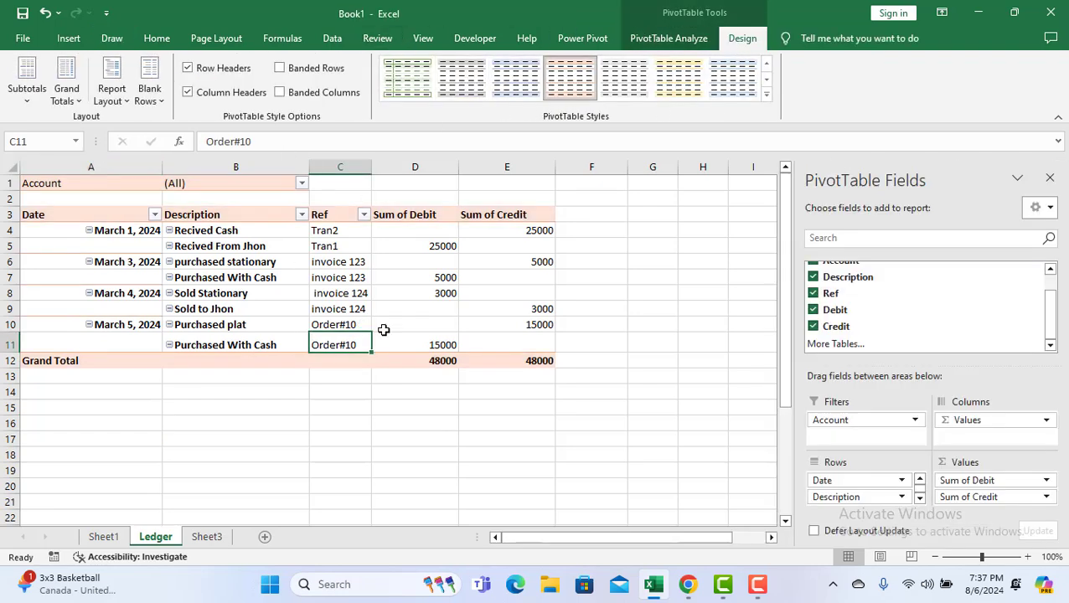
{"action": "left_click", "coordinate": [419, 345]}
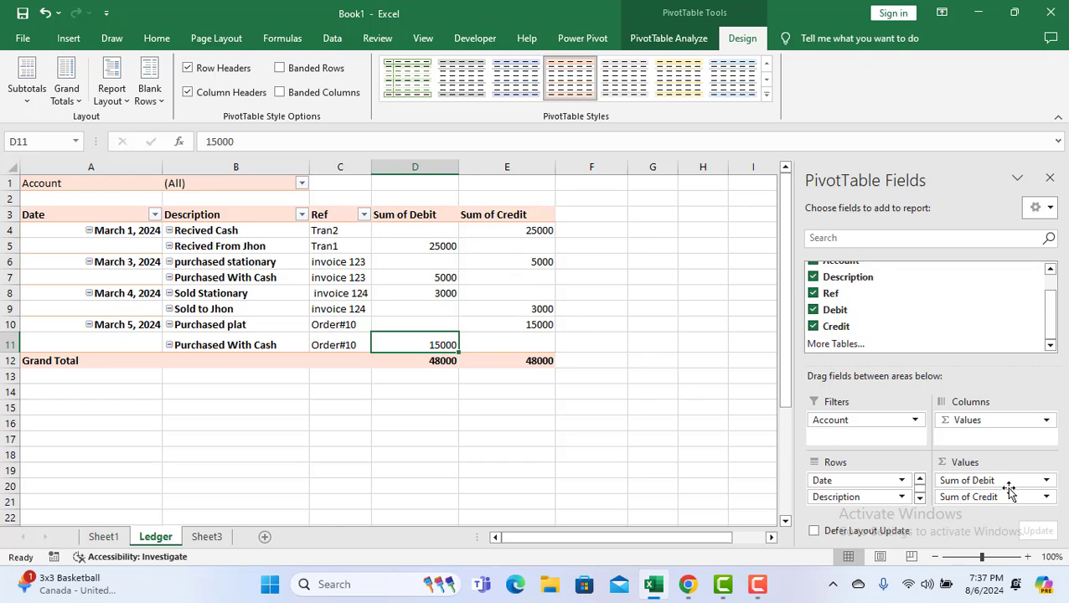
{"action": "mouse_move", "coordinate": [982, 557]}
{"action": "left_mouse_down"}
{"action": "mouse_move", "coordinate": [966, 559]}
{"action": "mouse_move", "coordinate": [983, 559]}
{"action": "left_mouse_up"}
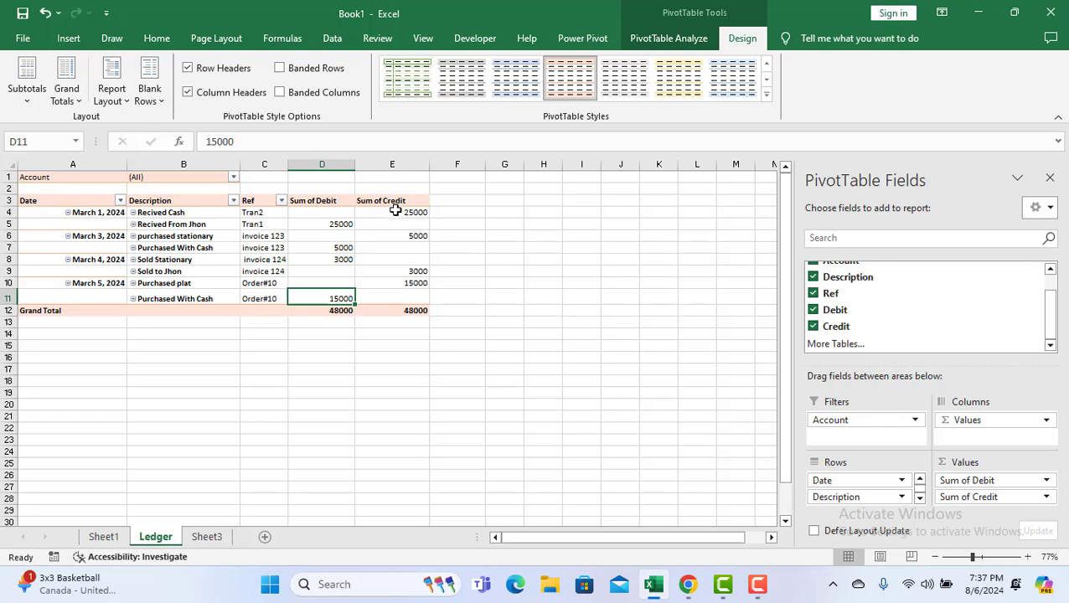
Review the value field settings of Sum of Credit, look through the calculation types and keep Sum.
{"action": "left_click", "coordinate": [398, 196]}
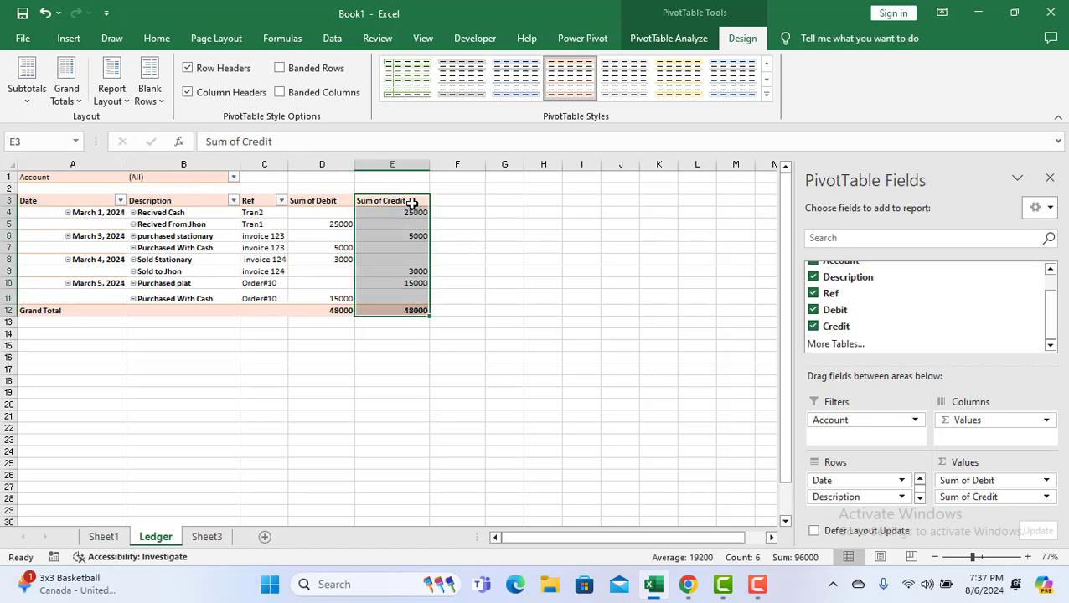
{"action": "double_click", "coordinate": [413, 203]}
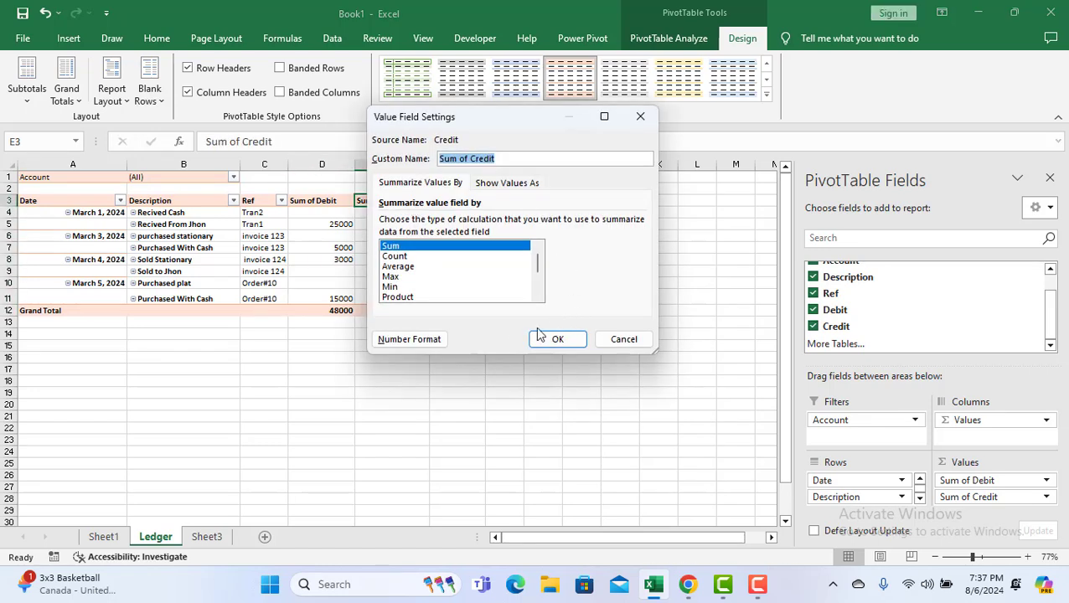
{"action": "left_click", "coordinate": [618, 339]}
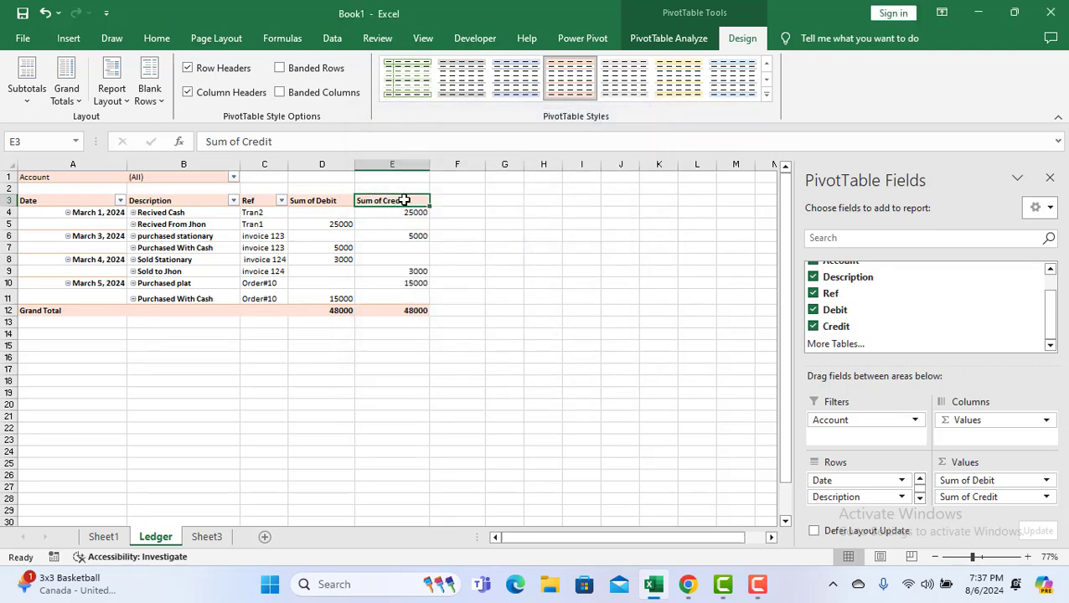
{"action": "double_click", "coordinate": [403, 199]}
{"action": "scroll", "coordinate": [446, 285], "scroll_direction": "down", "scroll_amount": 2}
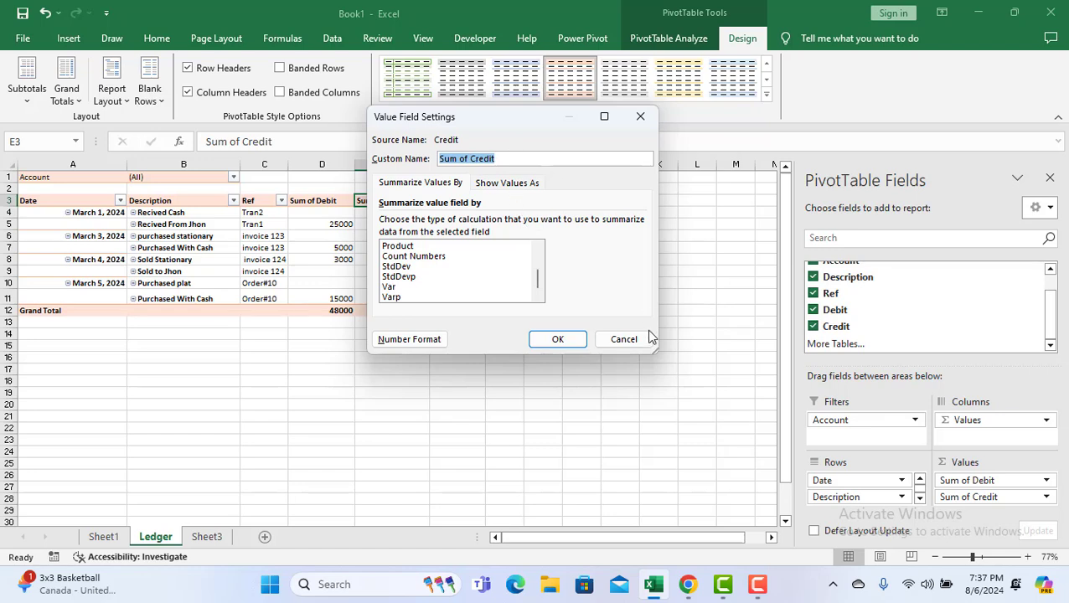
{"action": "left_click", "coordinate": [552, 340]}
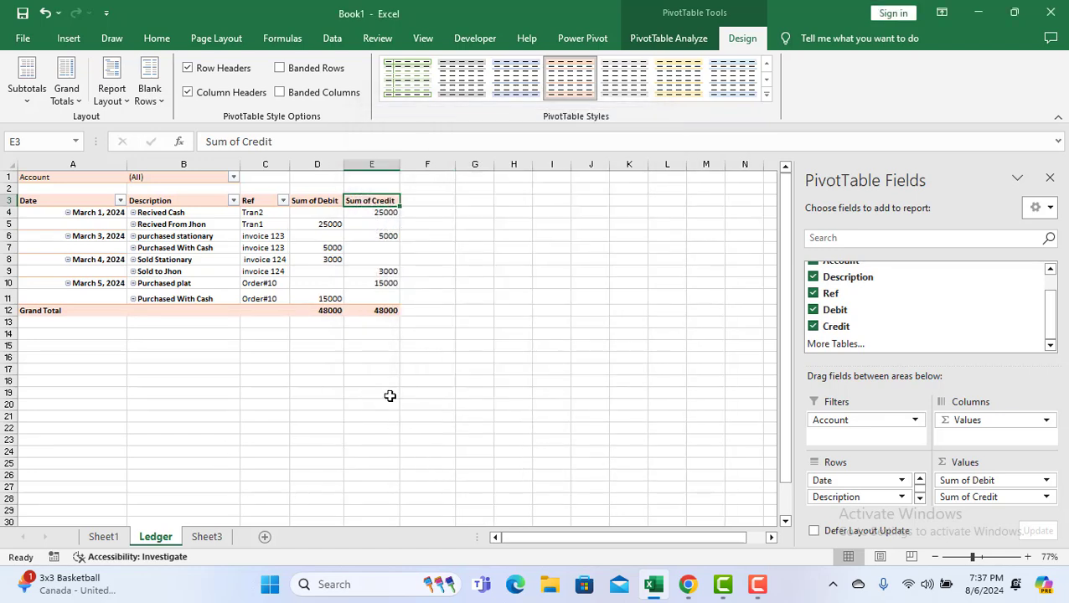
Set the zoom level of the Ledger sheet to 100%.
{"action": "left_click_drag", "start_coordinate": [645, 543], "coordinate": [645, 543]}
{"action": "left_click", "coordinate": [983, 559]}
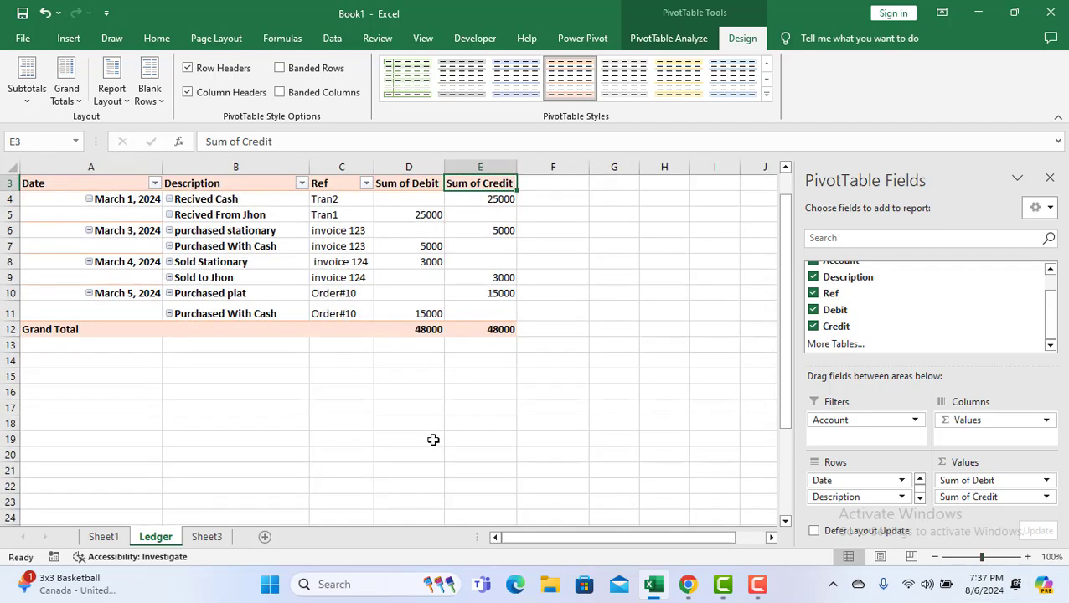